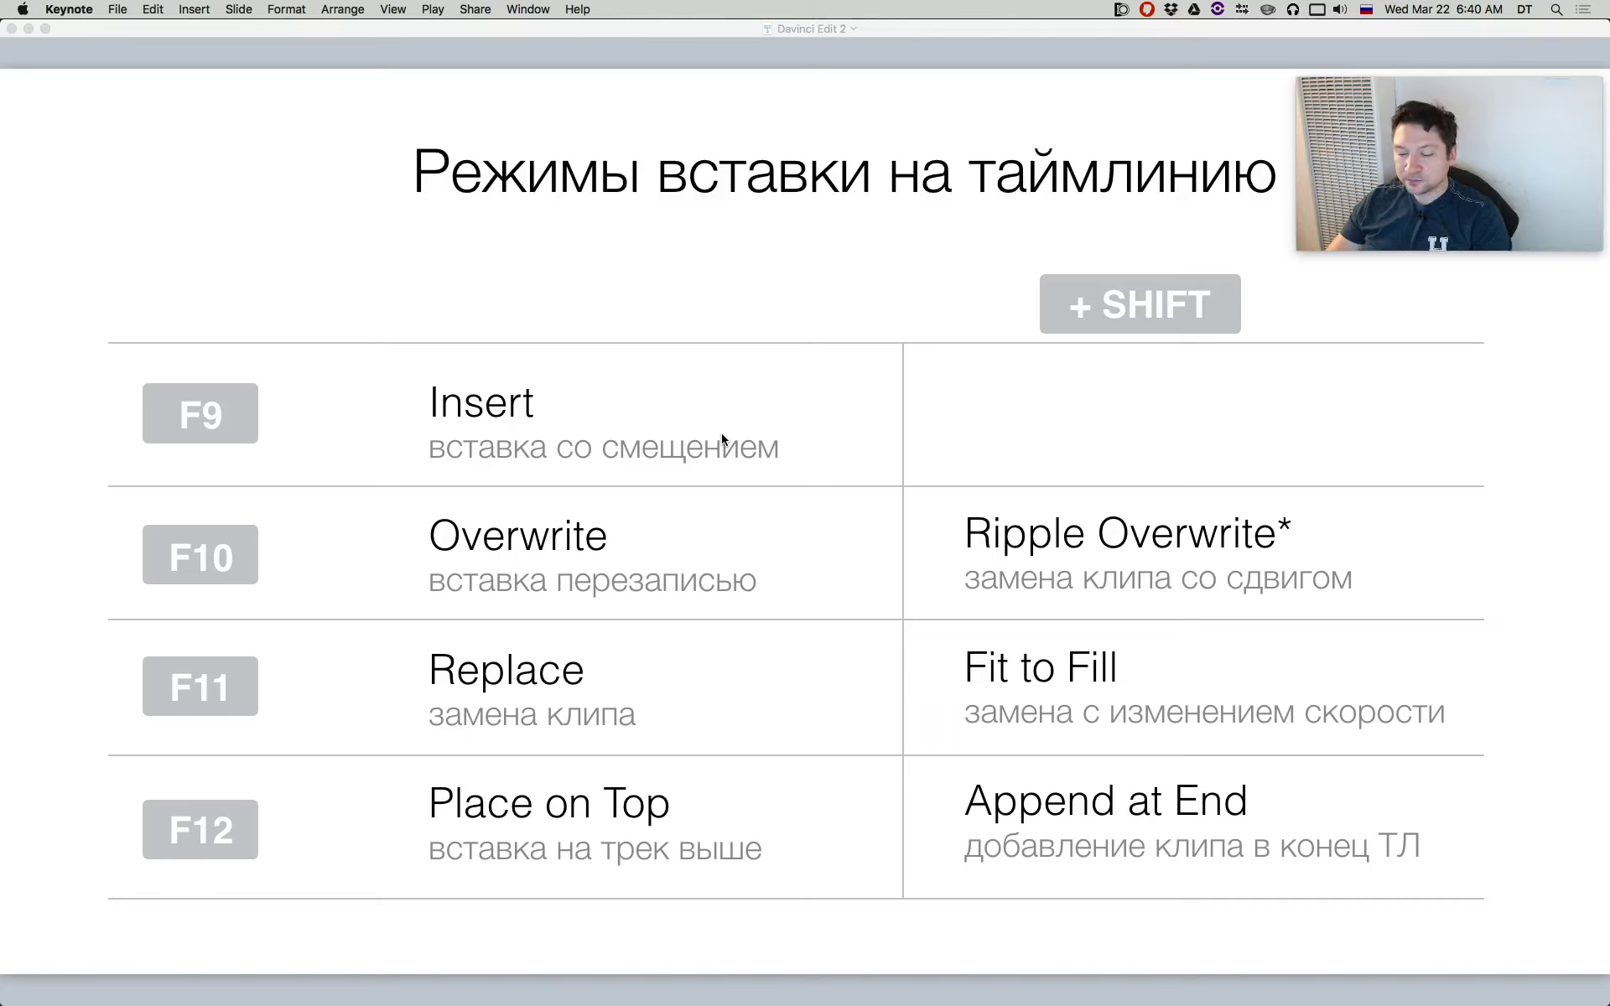
Launch System Preferences from the Apple menu over the insert-modes slide.
click(22, 9)
click(48, 54)
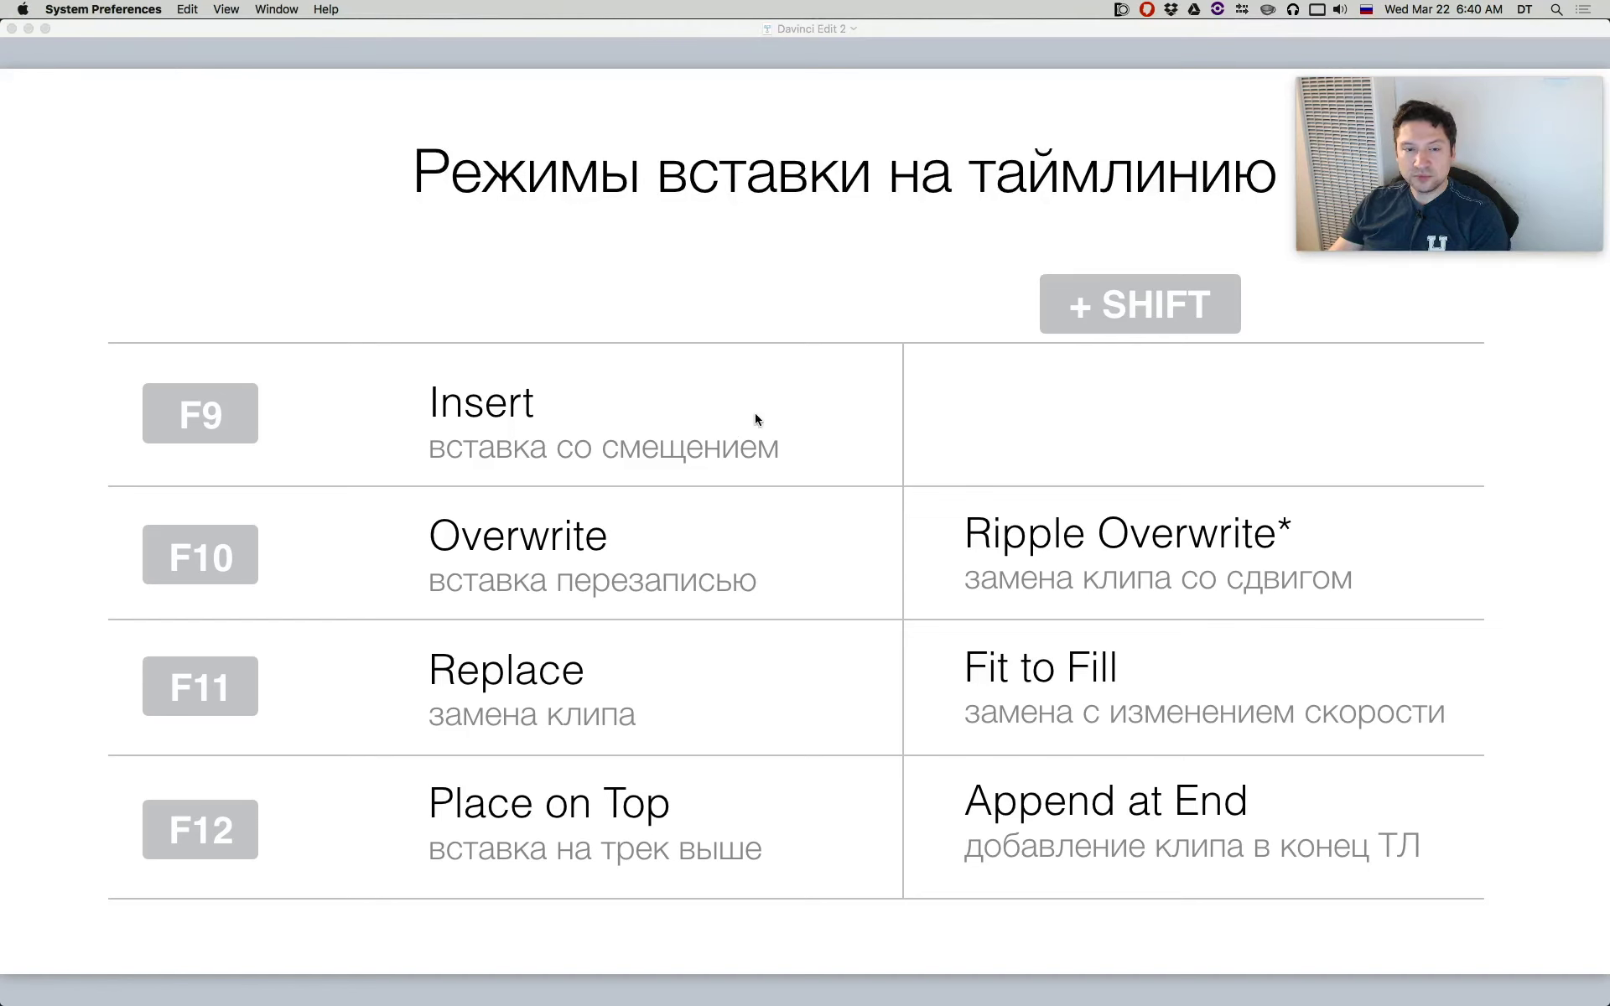
Open the Keyboard settings, move the window aside, and start a region screenshot.
click(550, 370)
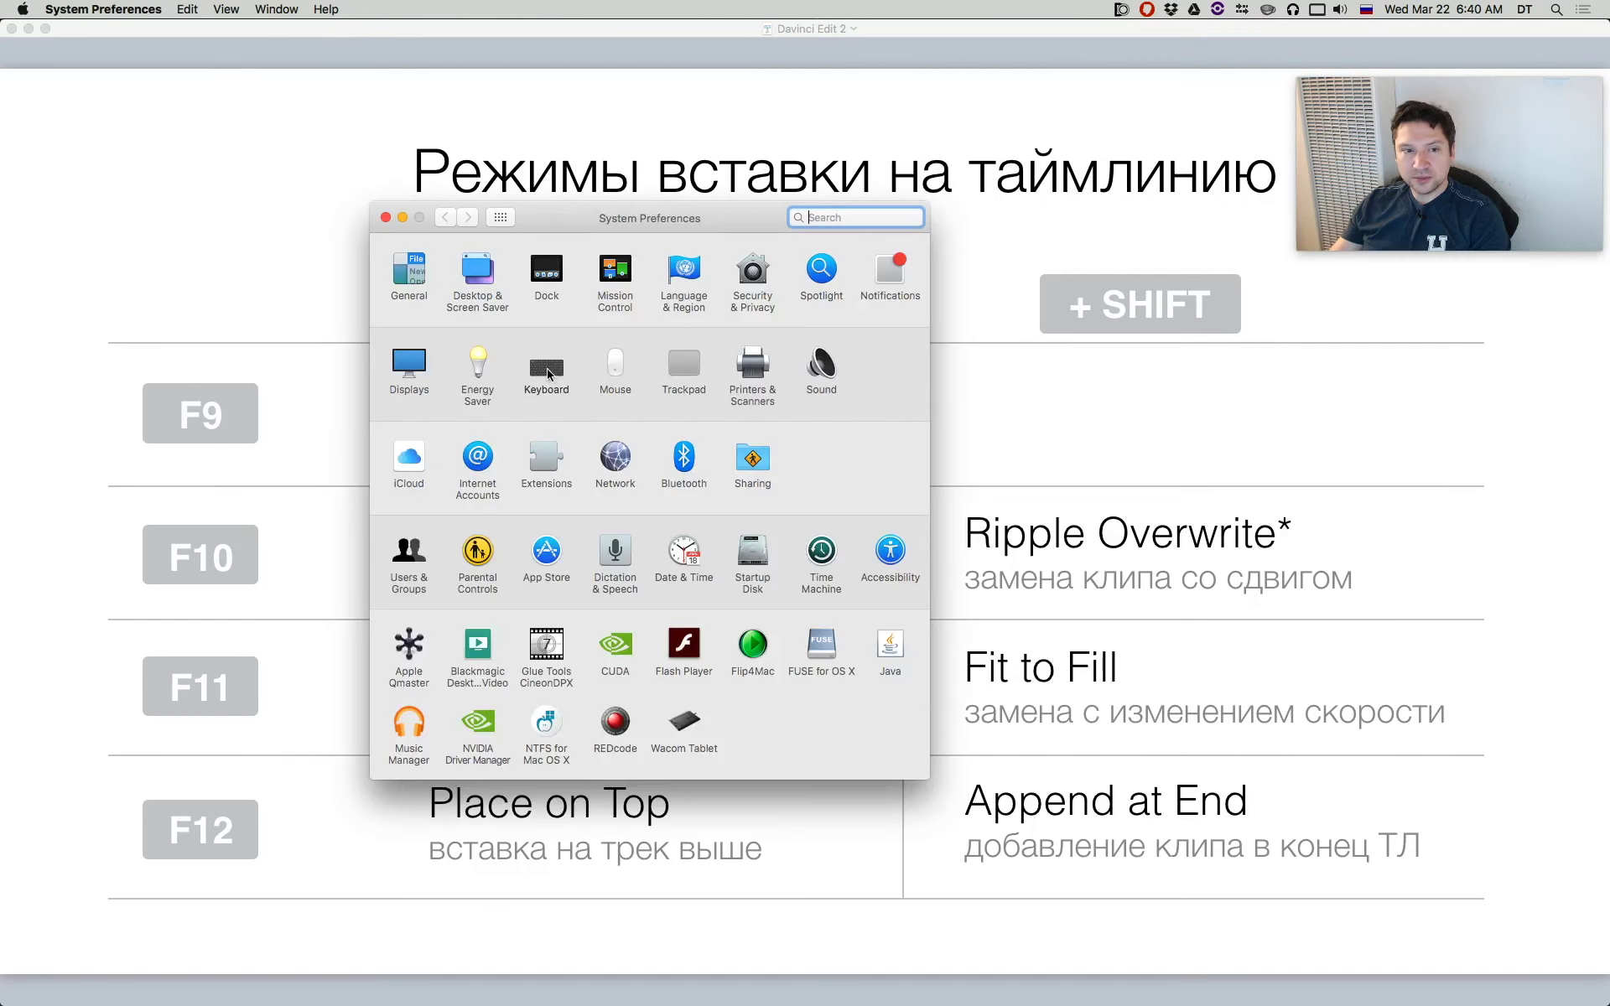
drag(648, 217, 763, 197)
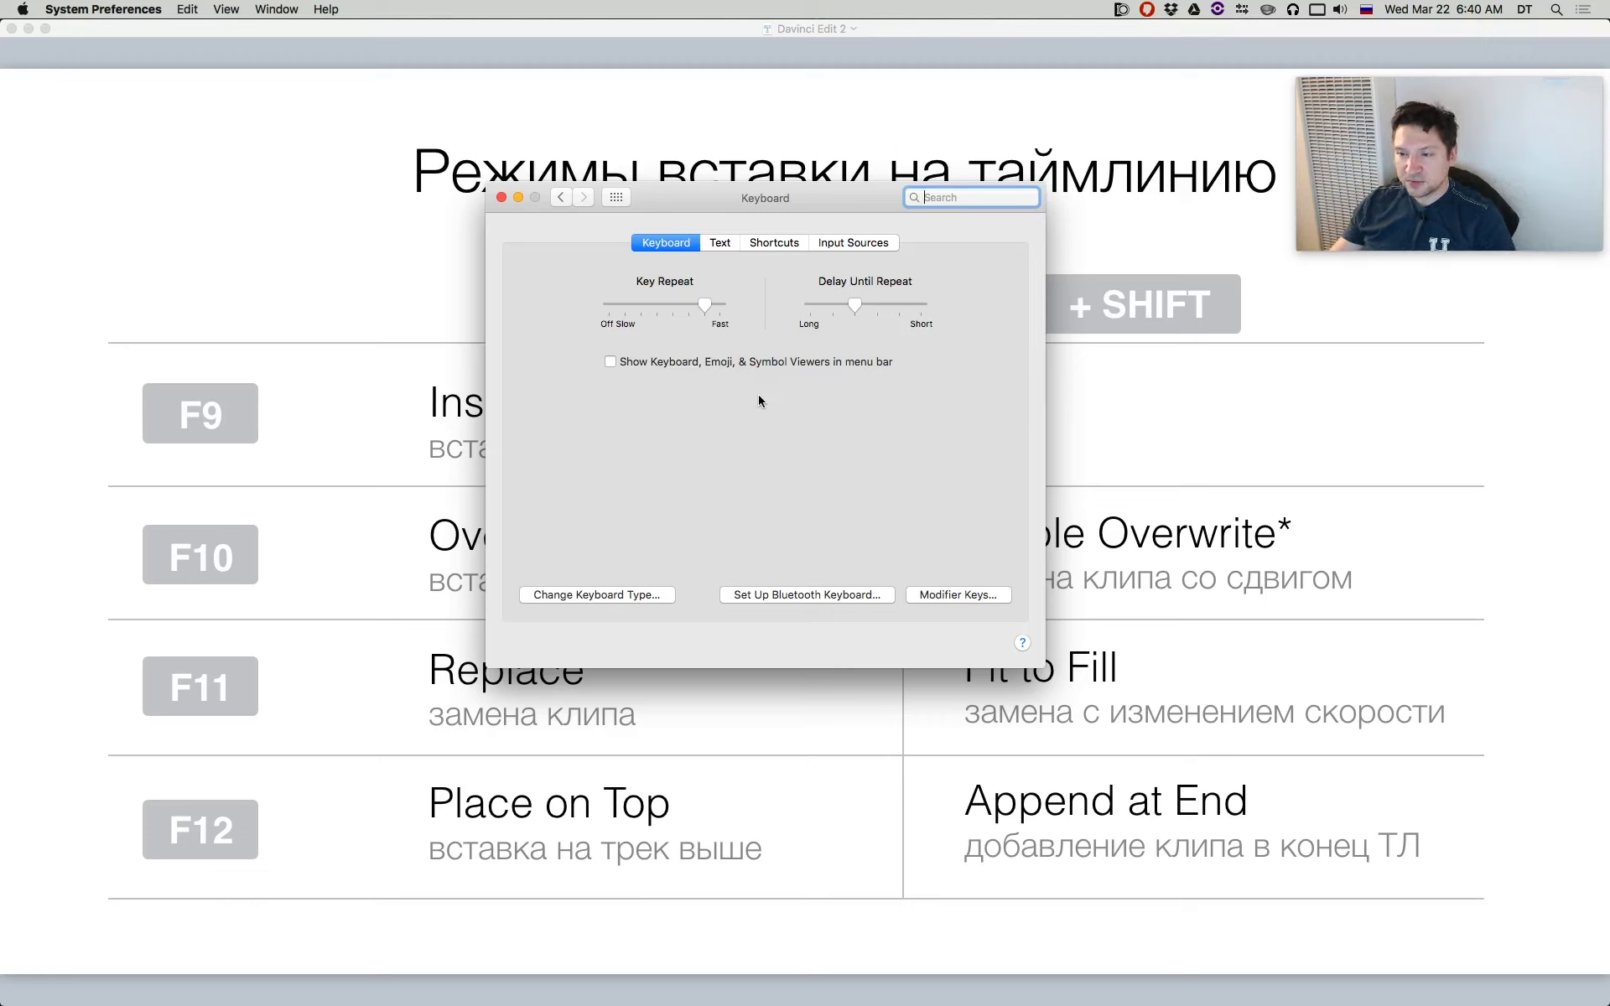
key(super+shift+4)
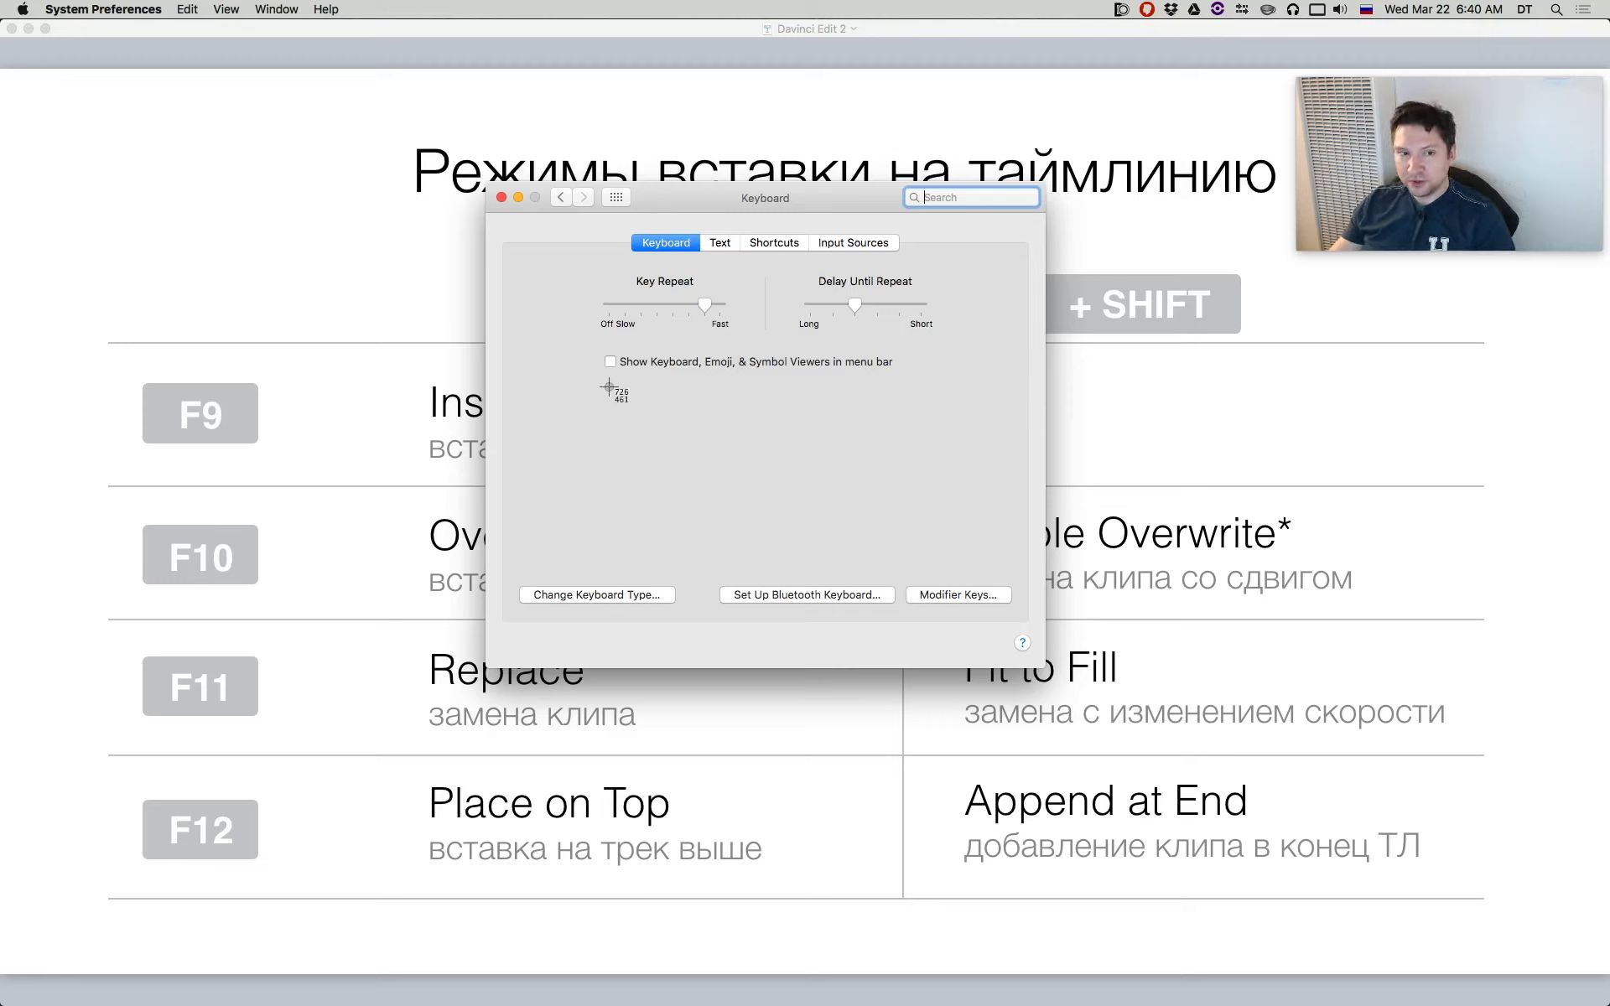
drag(606, 383, 925, 405)
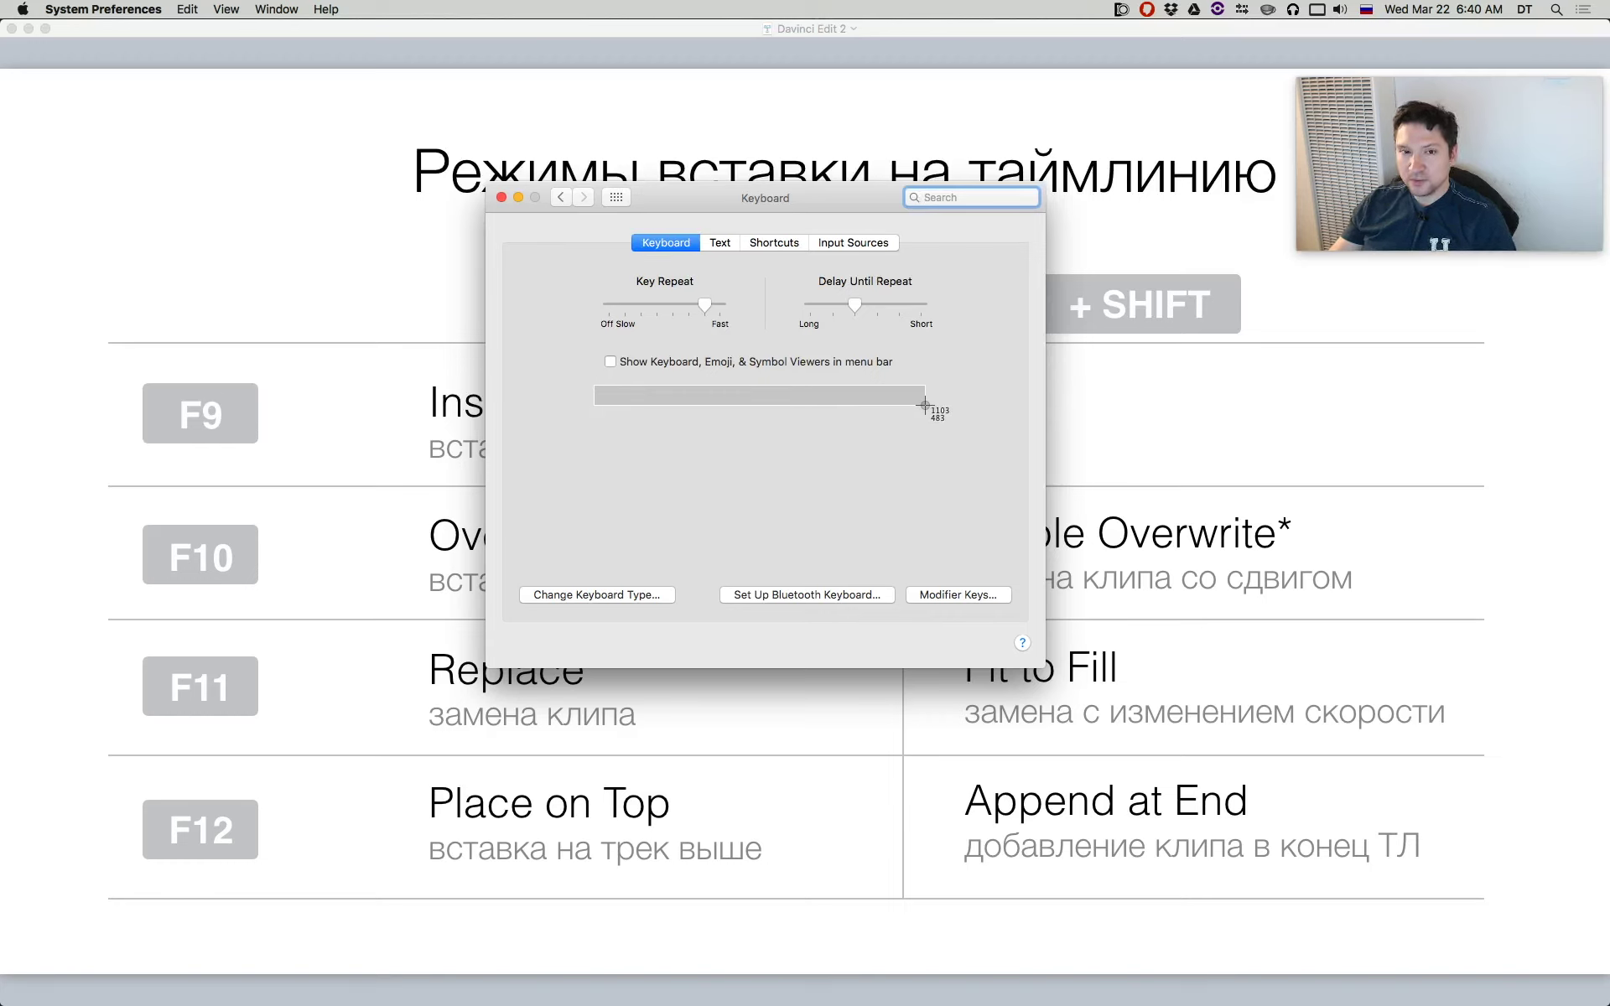
Finish adjusting the capture region, then close the System Preferences window.
drag(925, 405, 929, 398)
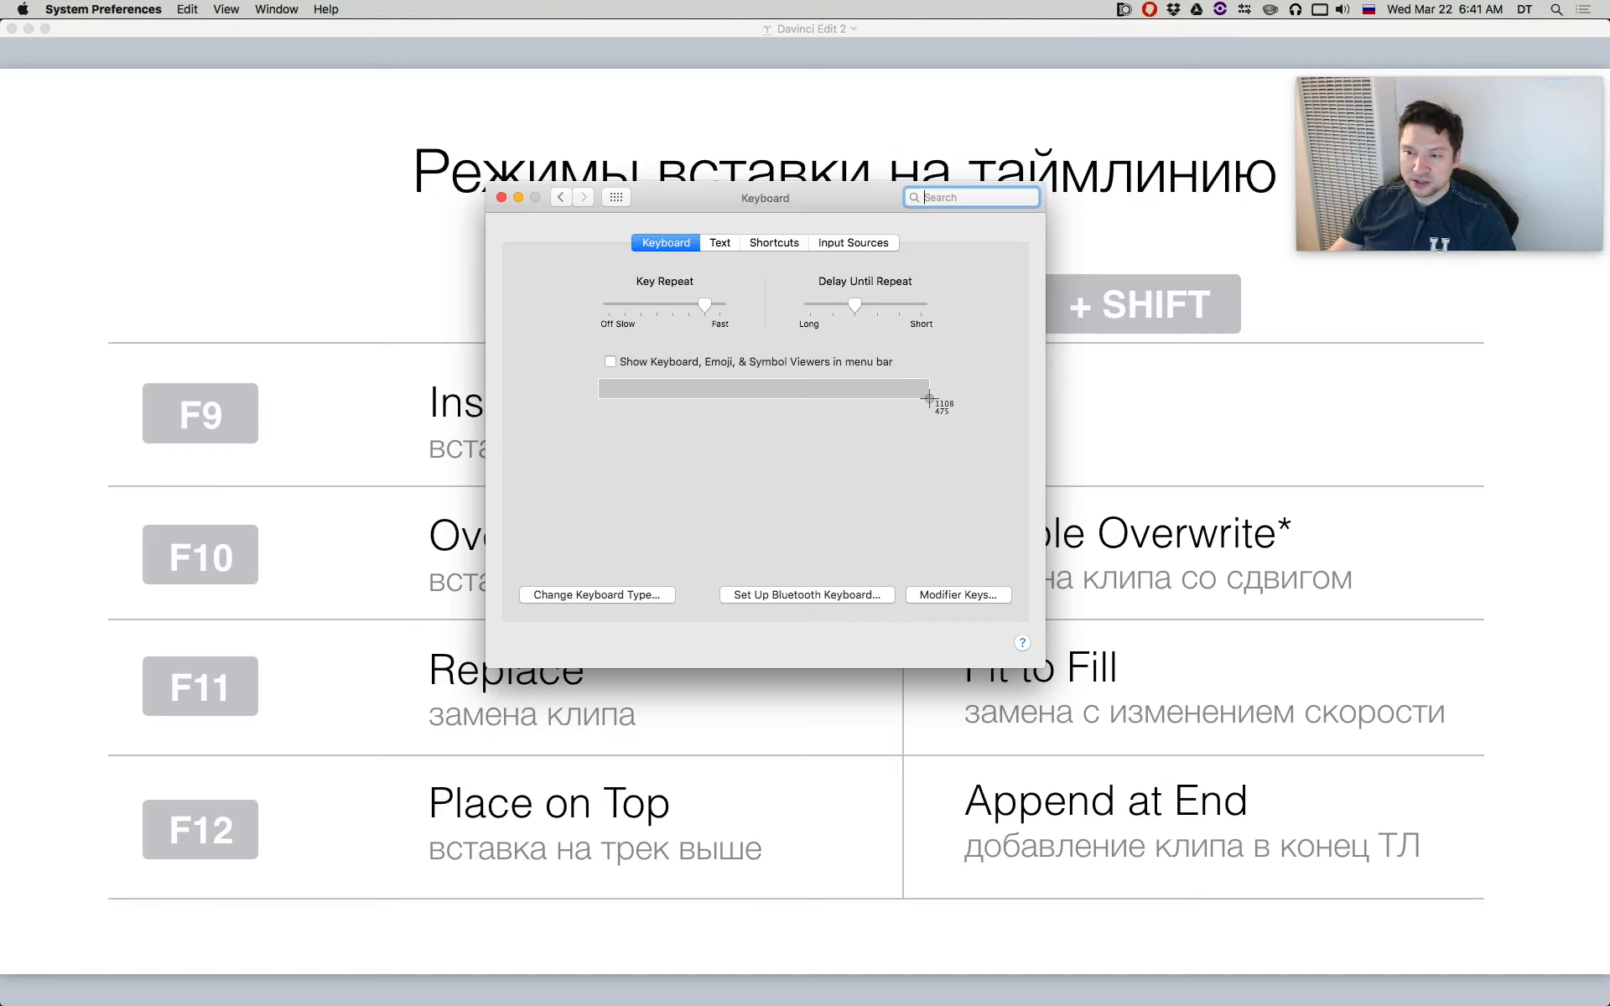
drag(929, 398, 927, 399)
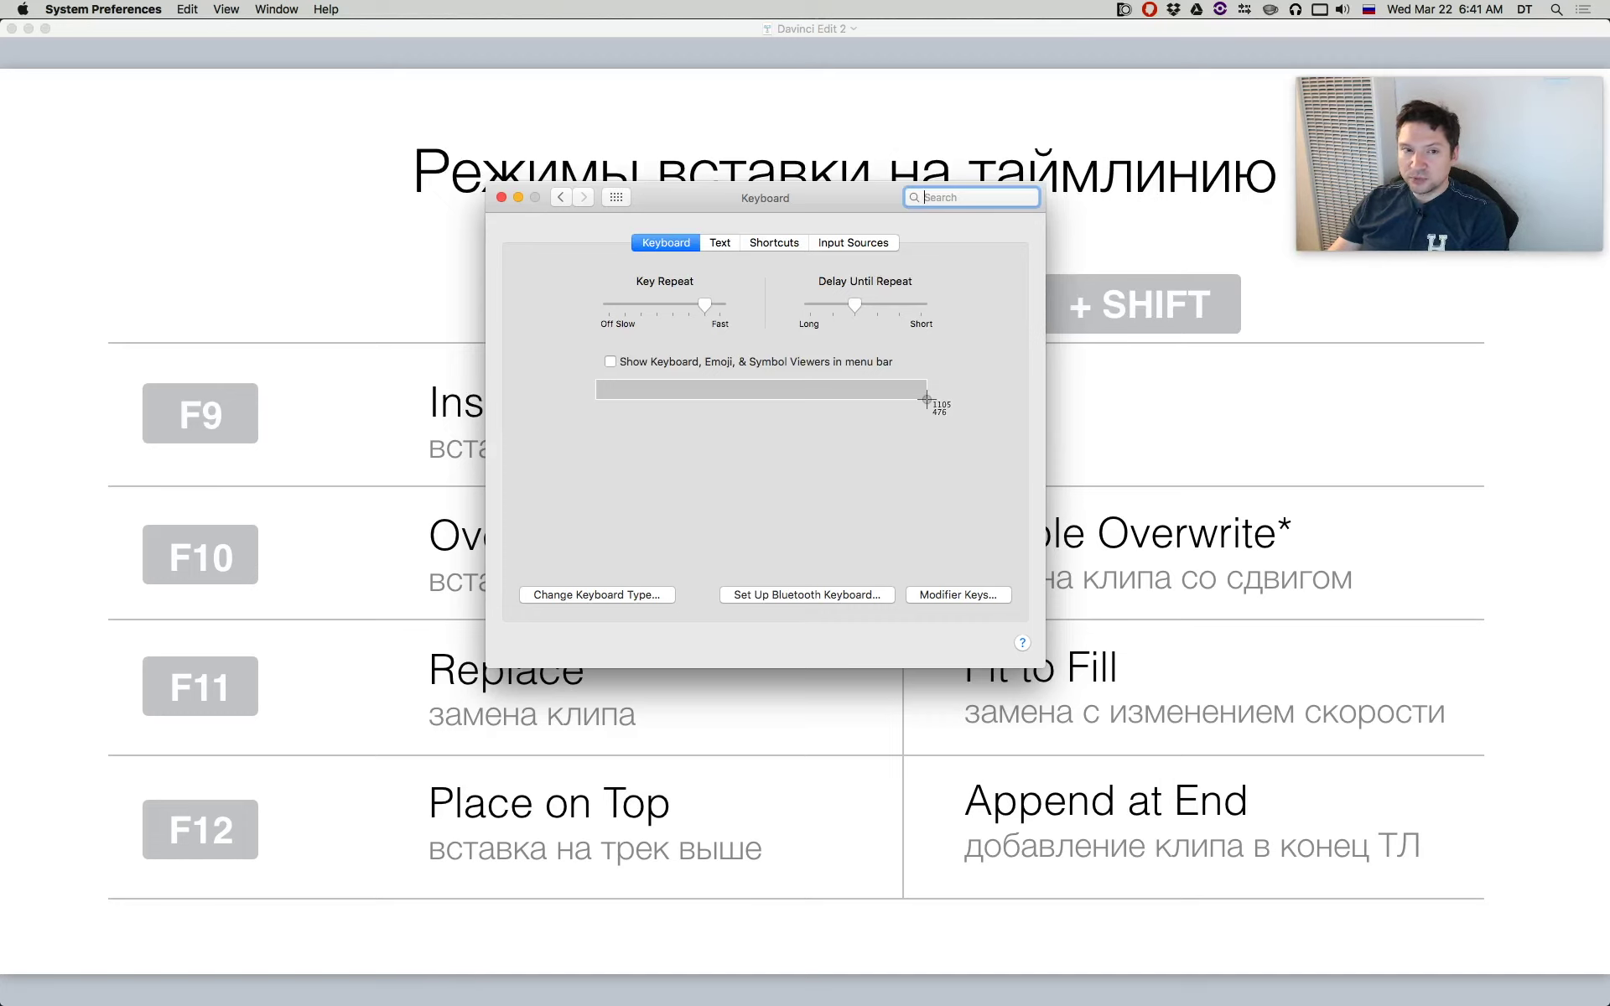
drag(927, 399, 927, 399)
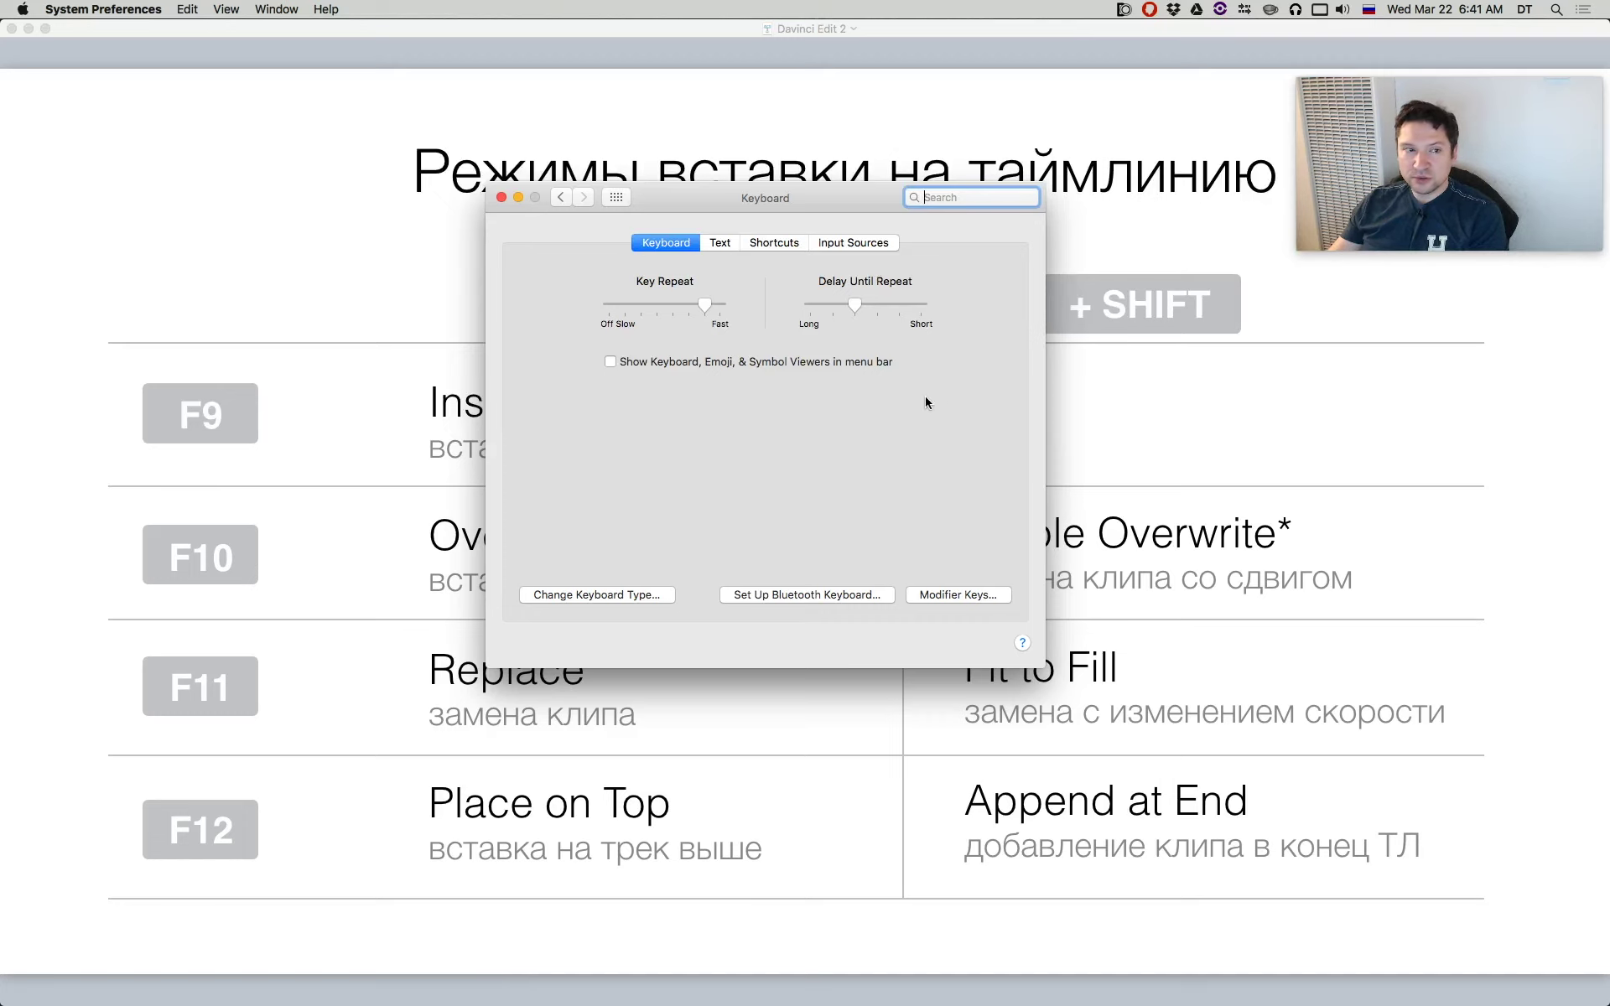
click(501, 198)
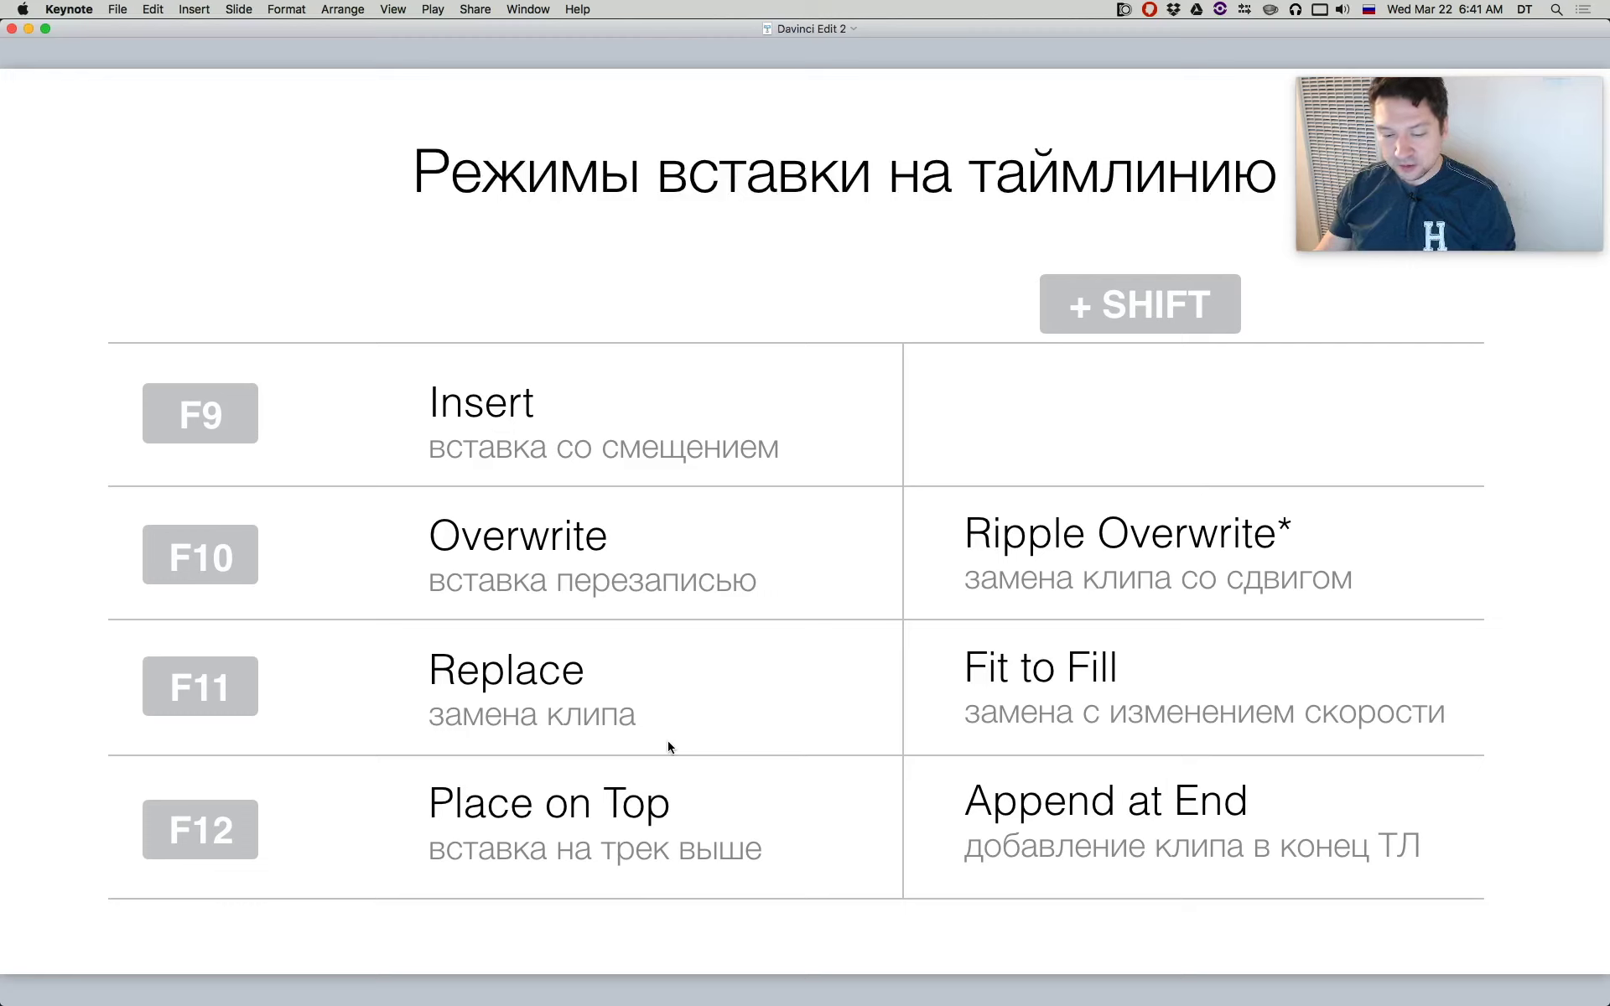
Capture the Place on Top row, advance the build to the Replace row, then switch to DaVinci Resolve.
key(super+shift+4)
mouse_move(100, 774)
mouse_down()
mouse_move(904, 902)
mouse_move(1609, 616)
mouse_up()
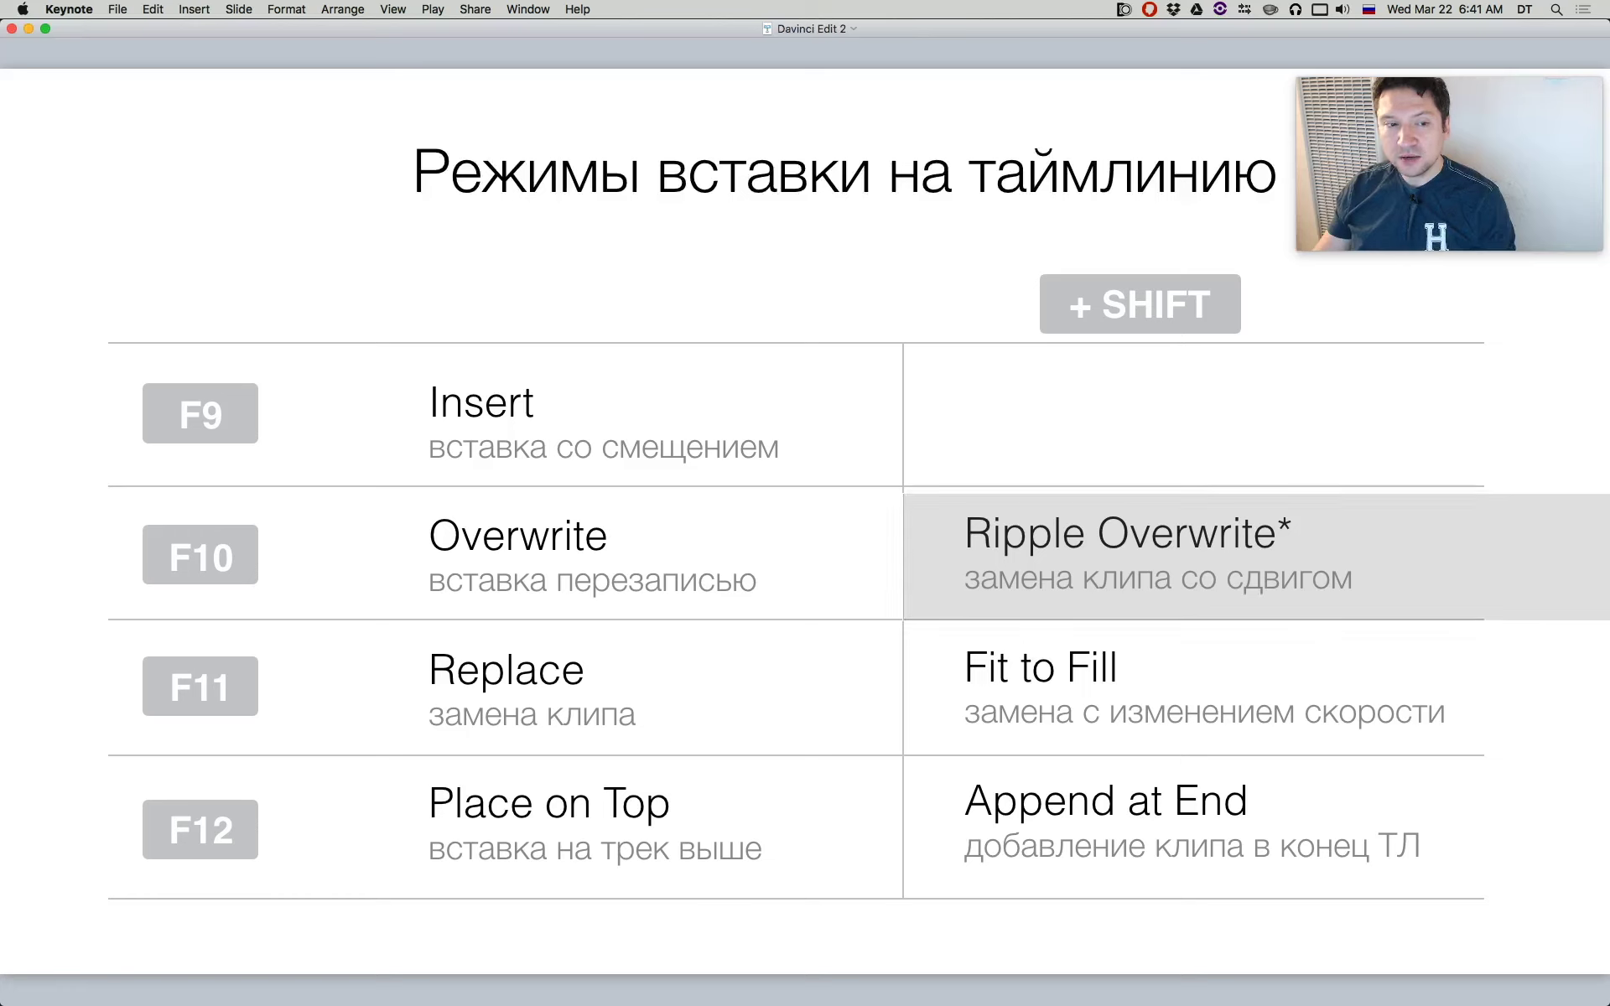
key(Right)
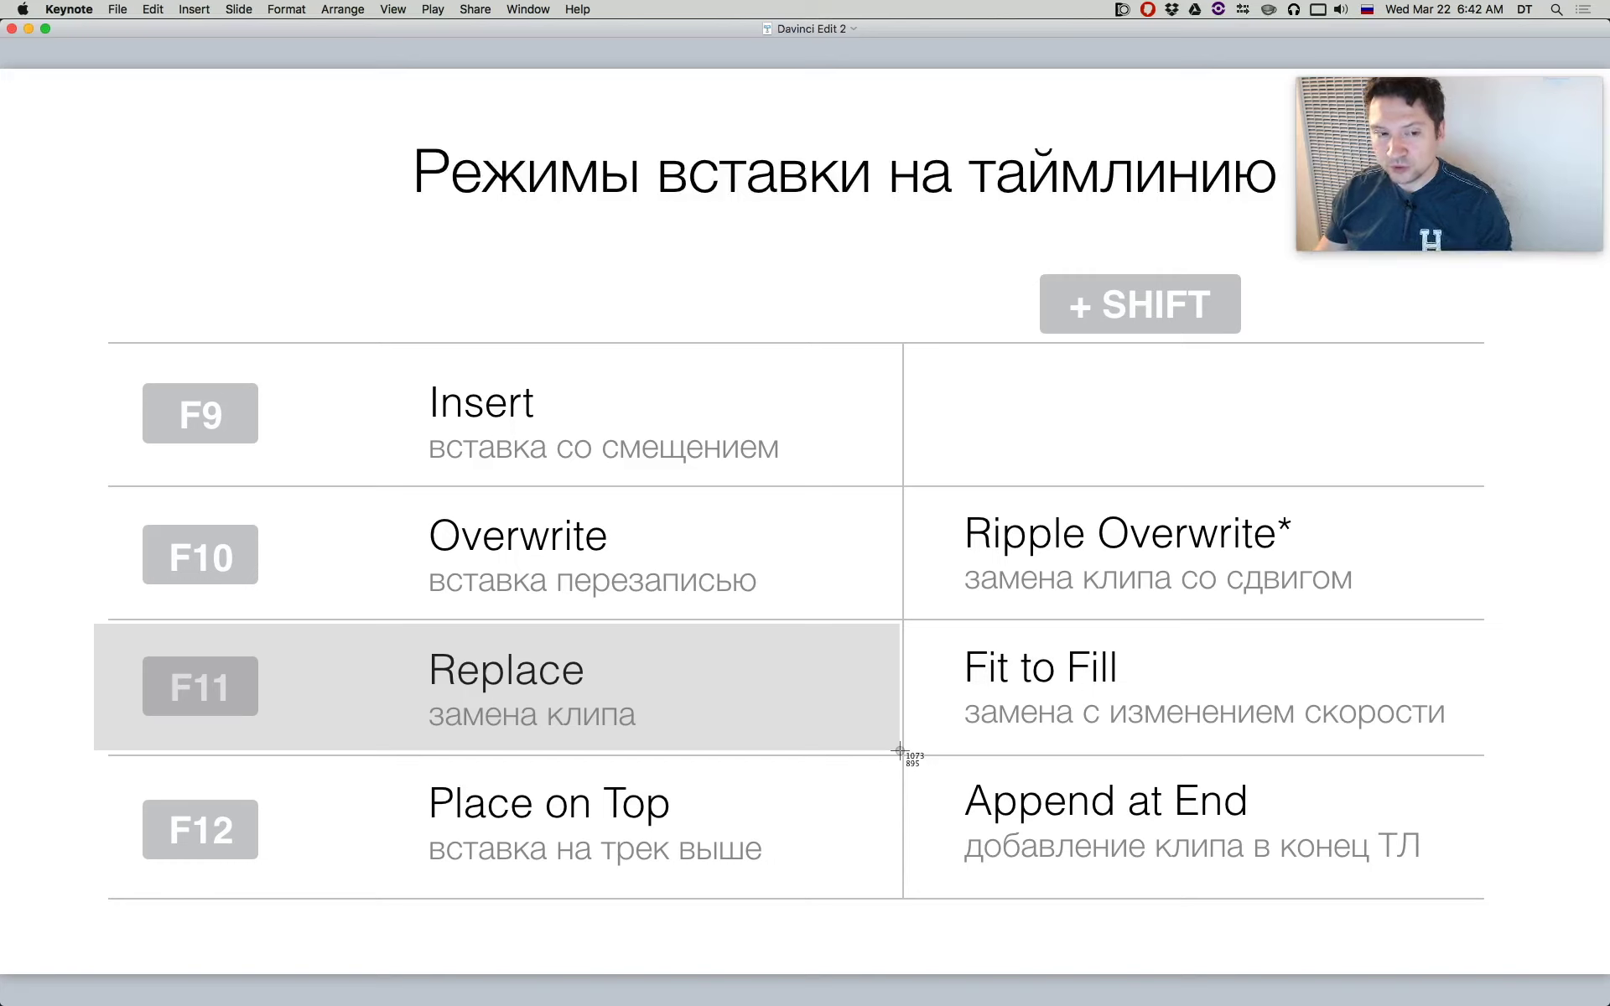
drag(899, 751, 900, 750)
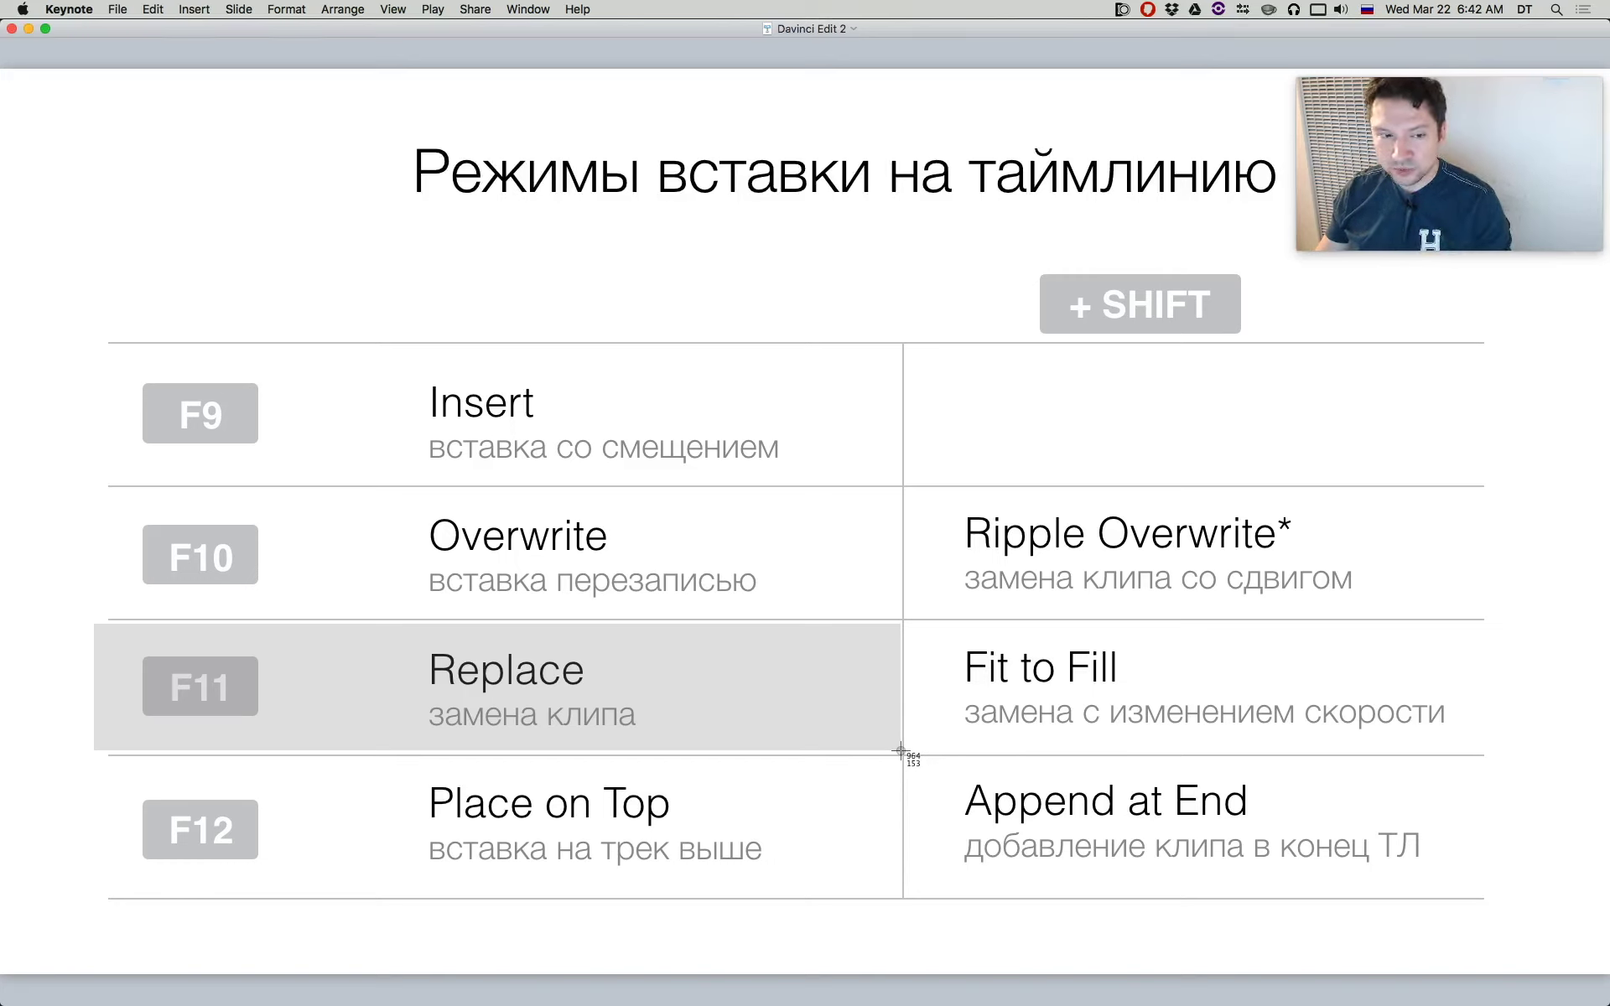
drag(899, 751, 899, 752)
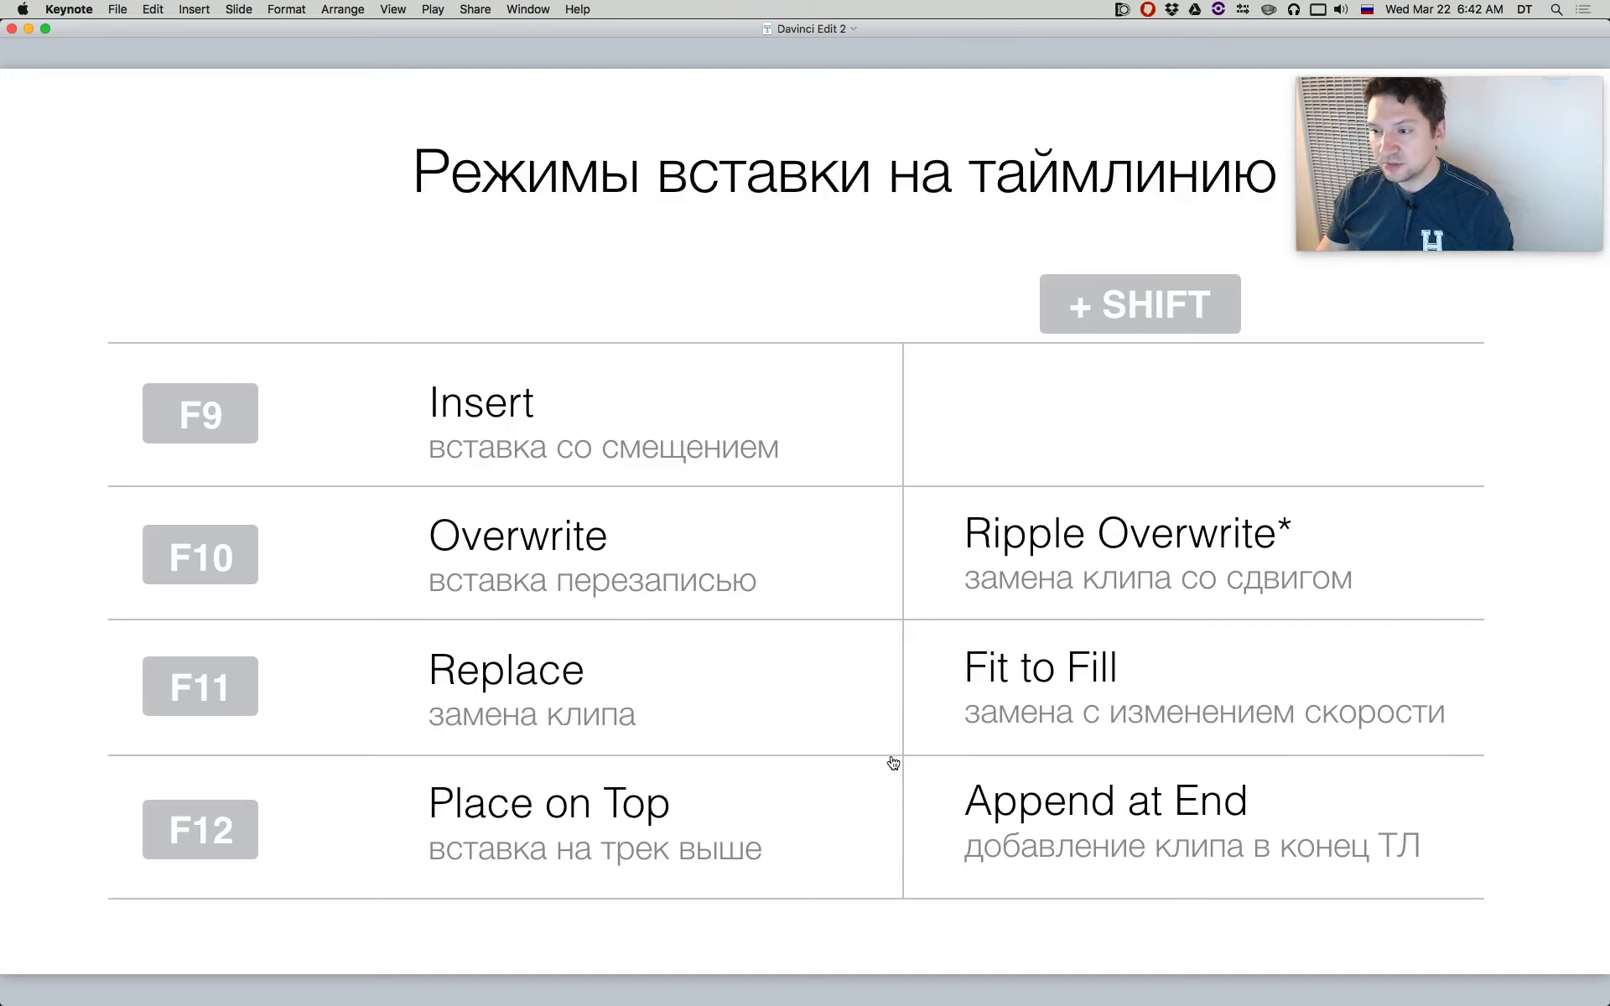
key(super+Tab)
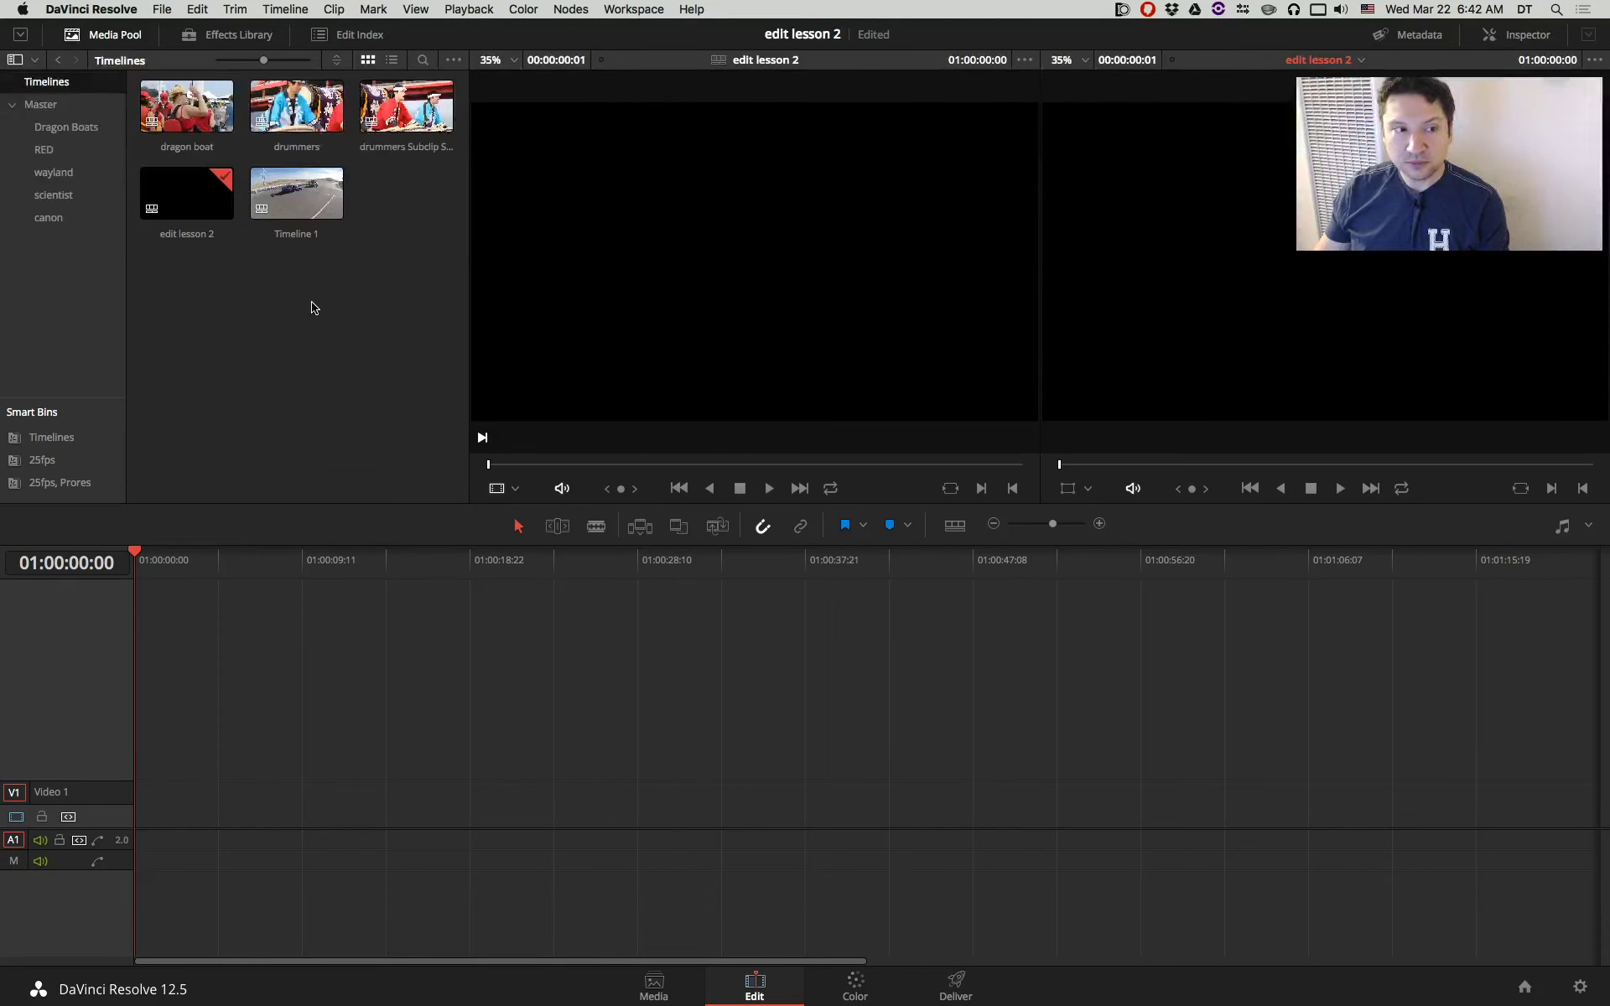
Open the scientist bin and load Gross Murray Murphy.mov into the source viewer.
click(54, 195)
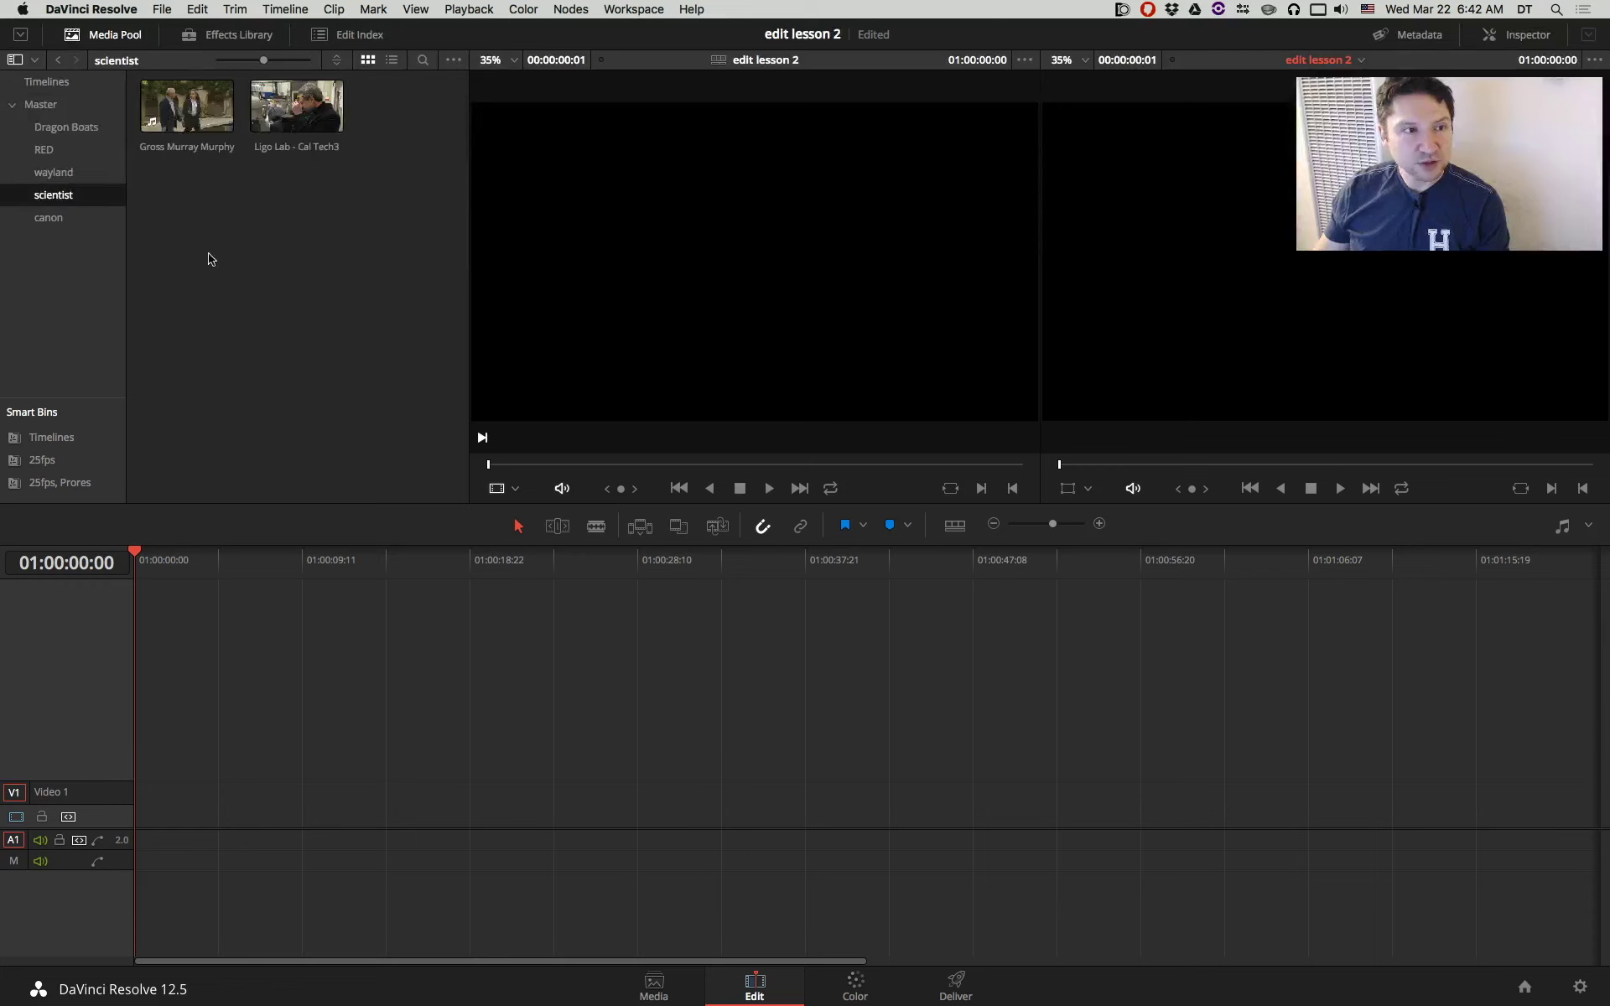
click(167, 115)
double_click(168, 115)
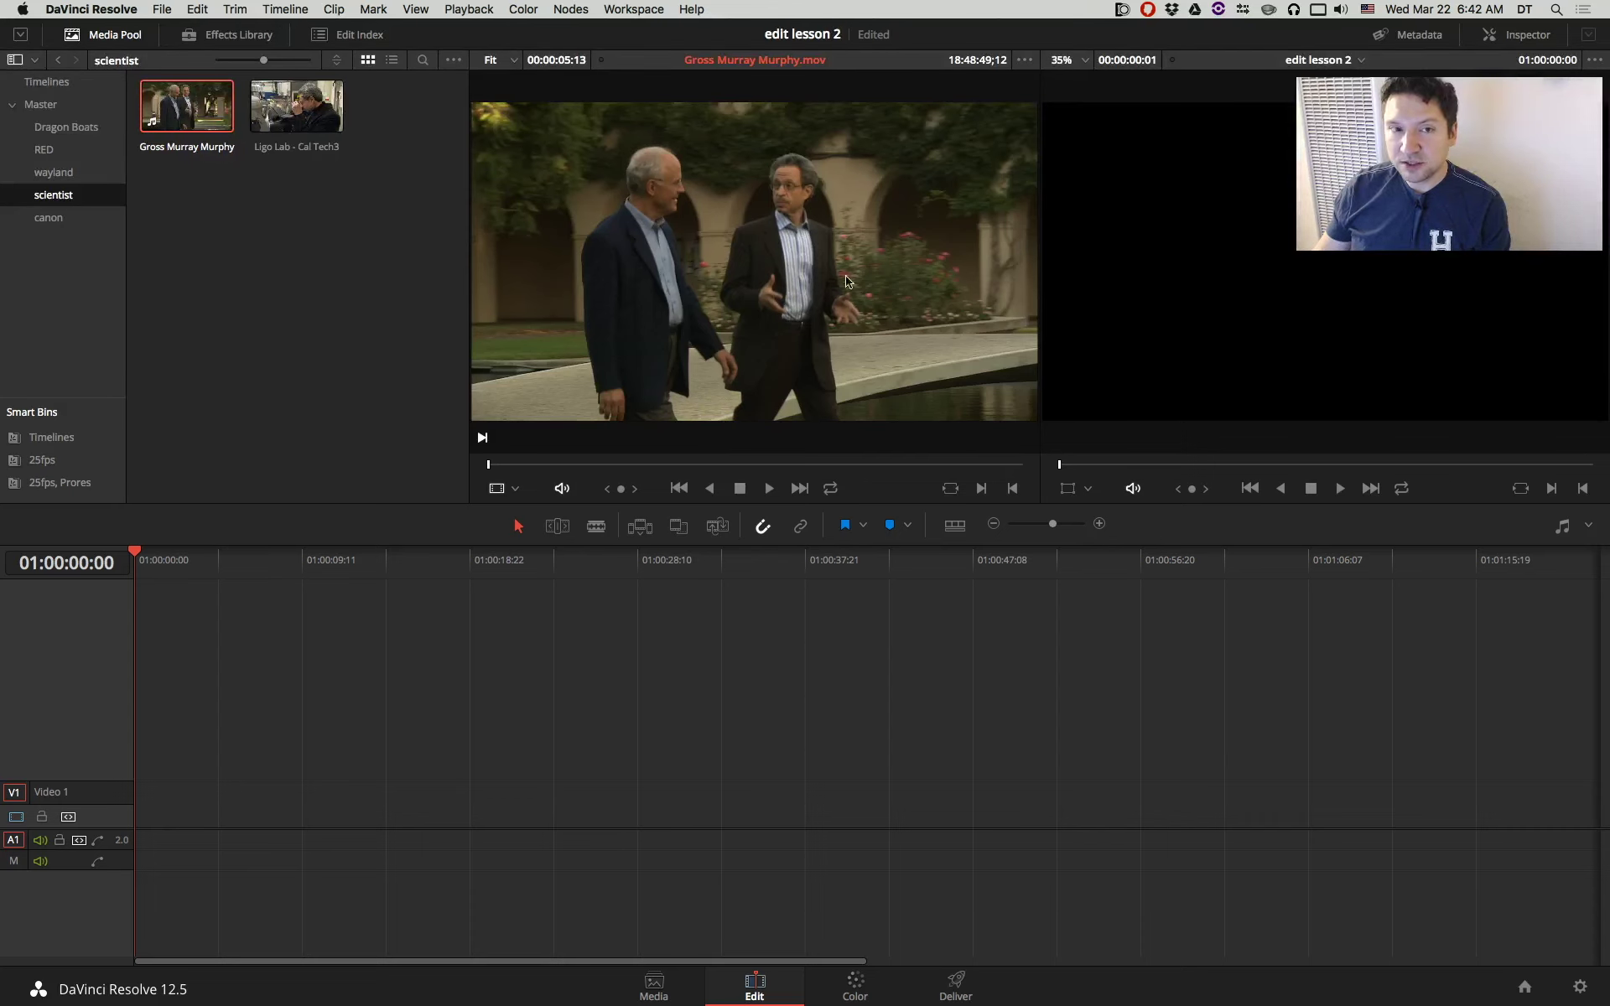
Hide the Media Pool, briefly open and close the Inspector, then restore the Media Pool.
click(73, 34)
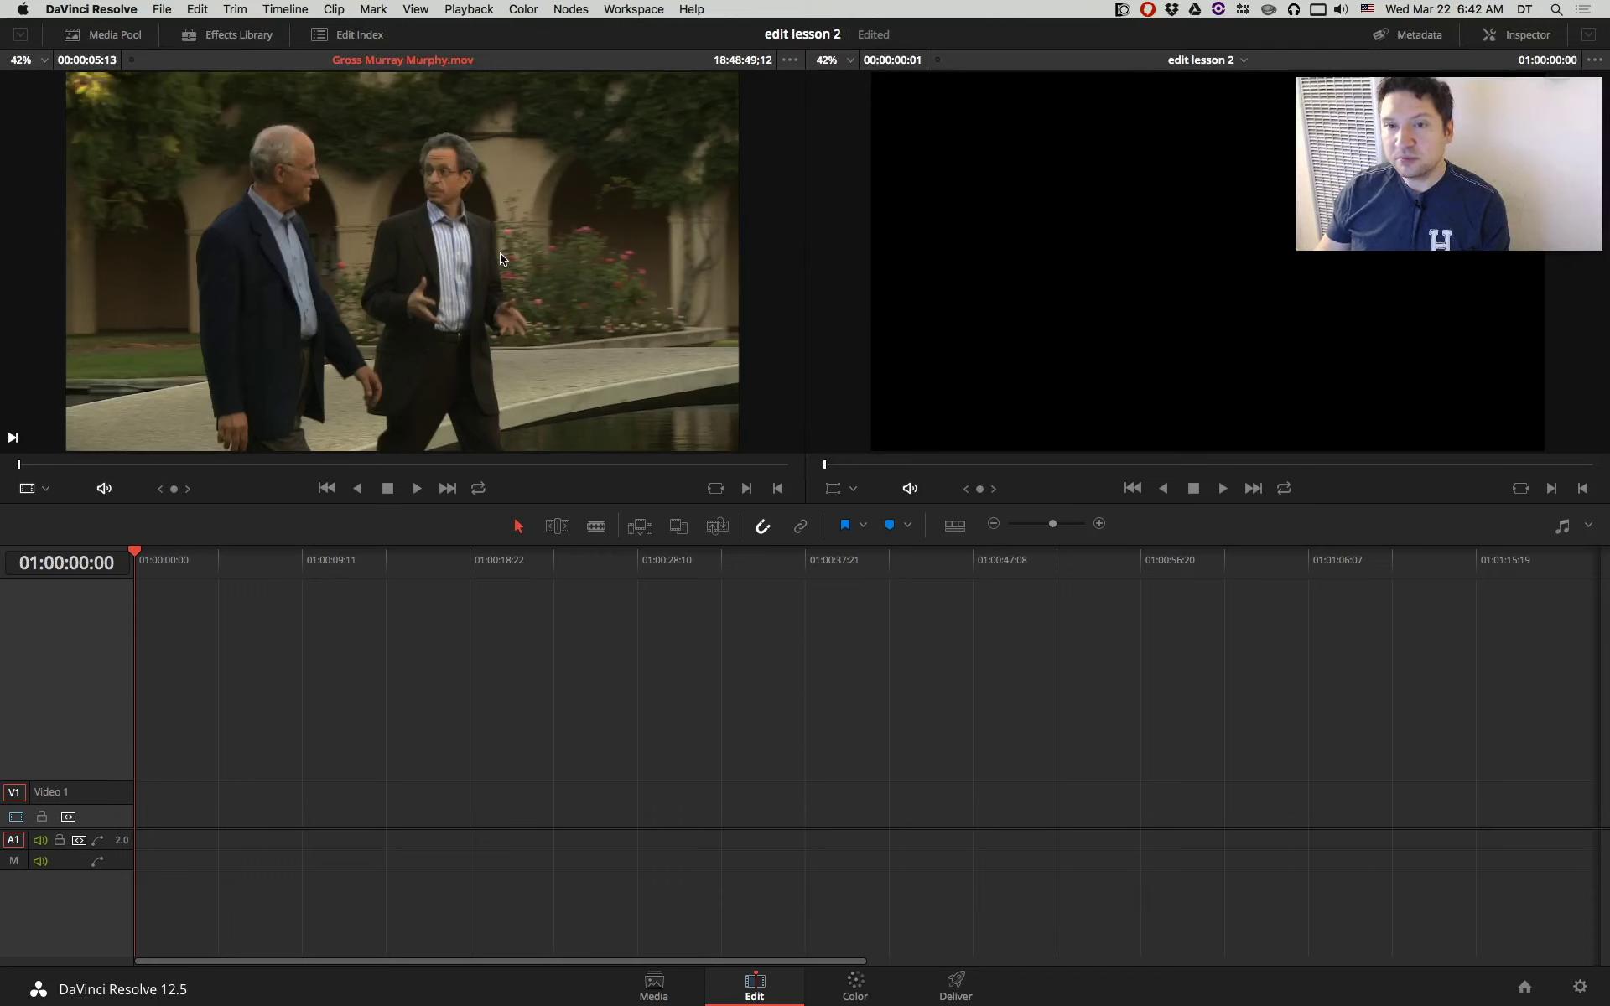
click(1545, 34)
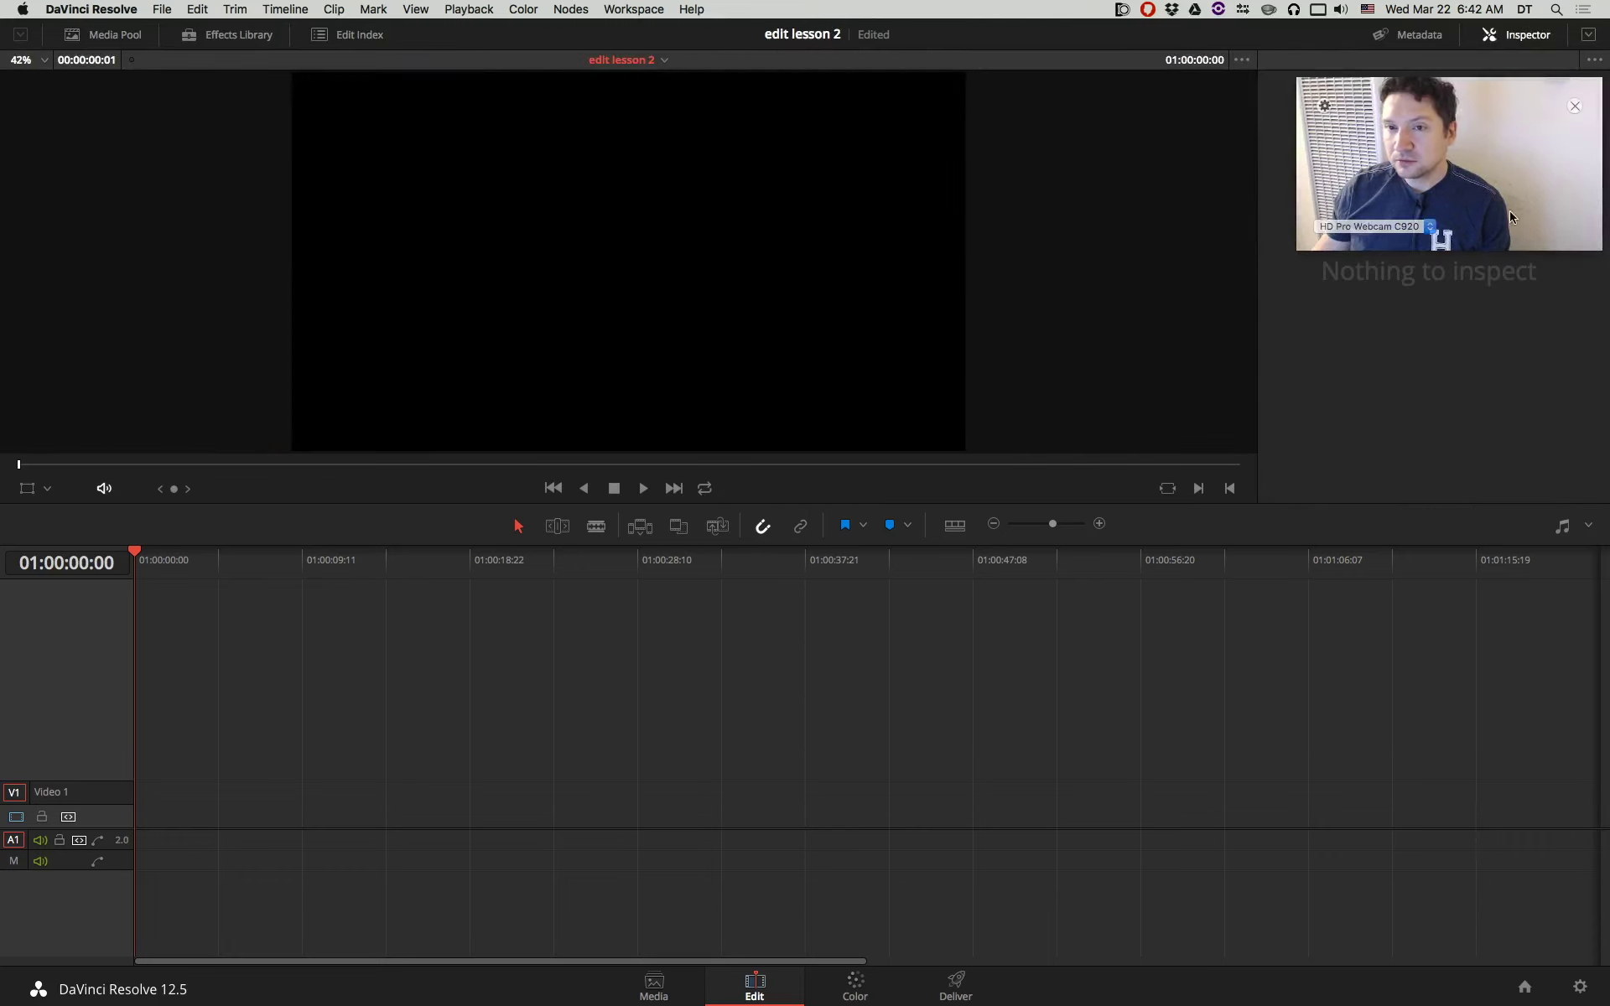
mouse_move(1509, 210)
mouse_down()
mouse_move(1509, 518)
mouse_move(1508, 217)
mouse_up()
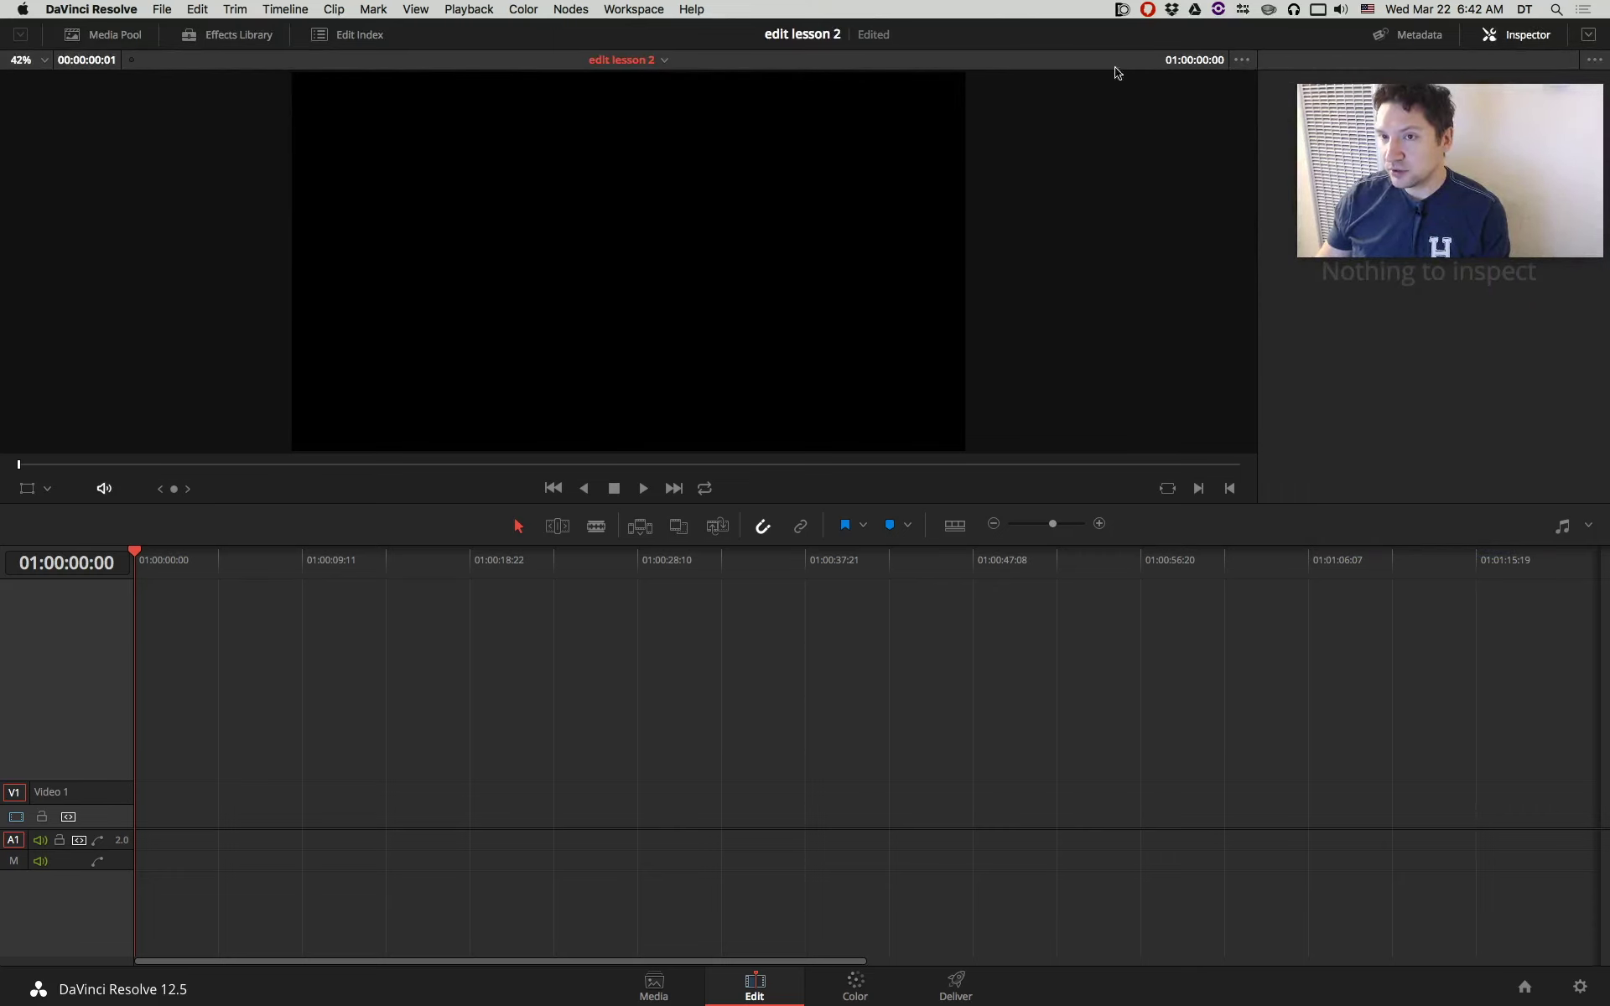
click(1537, 42)
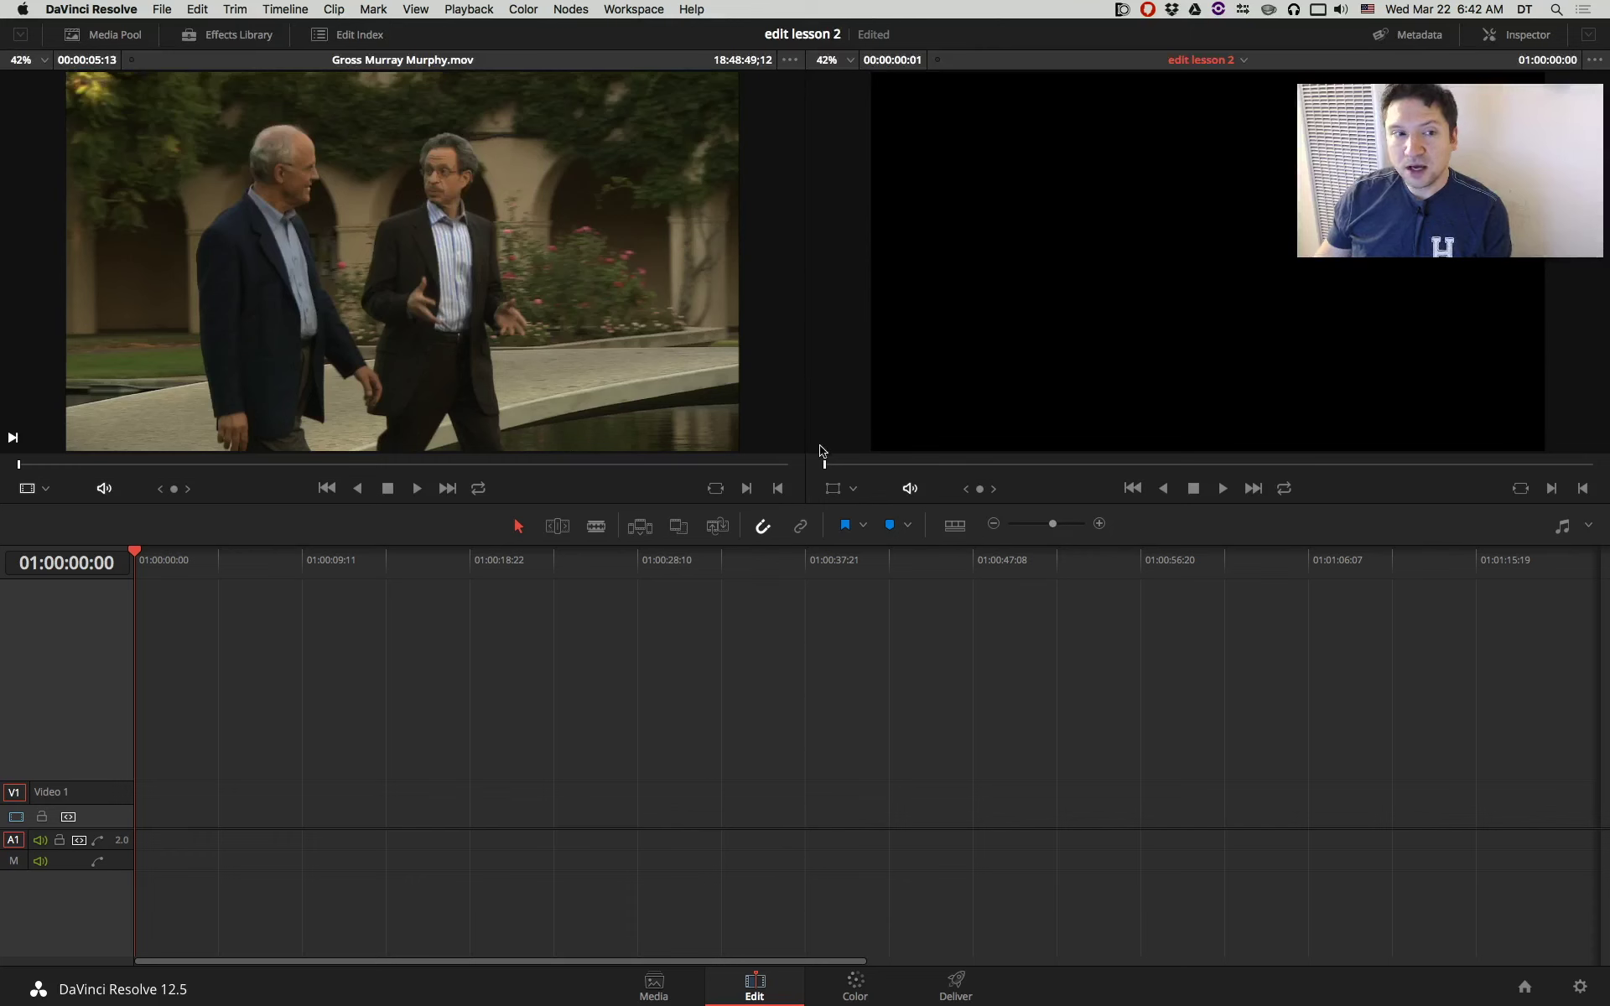
click(122, 34)
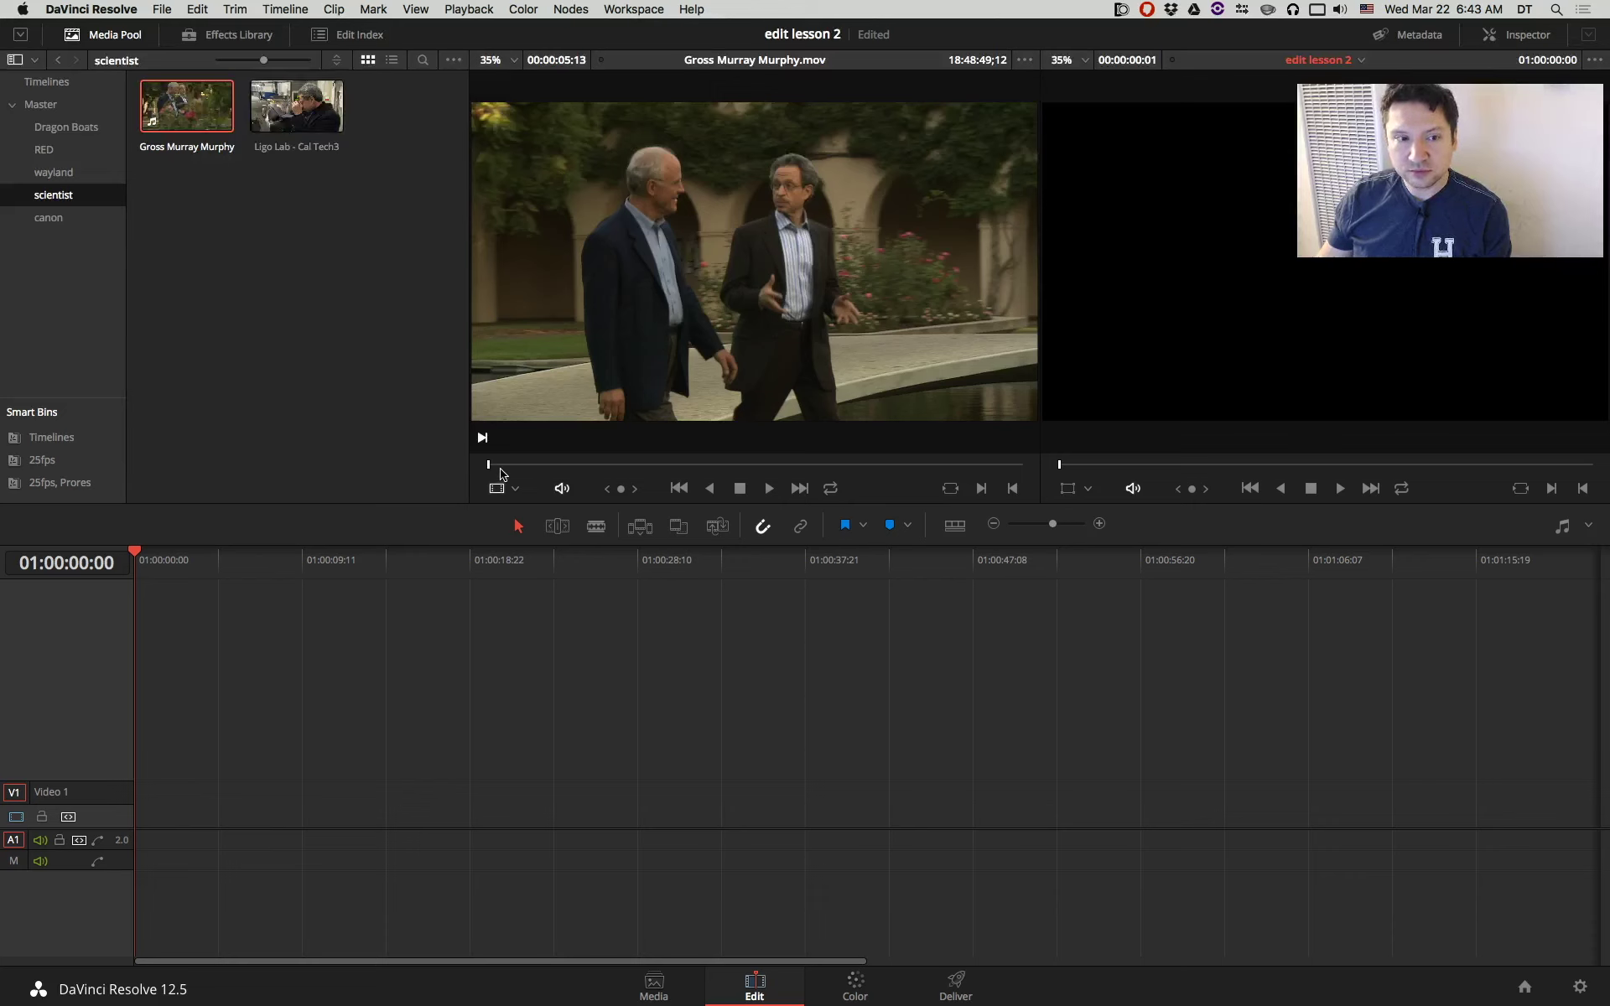
drag(501, 472, 671, 469)
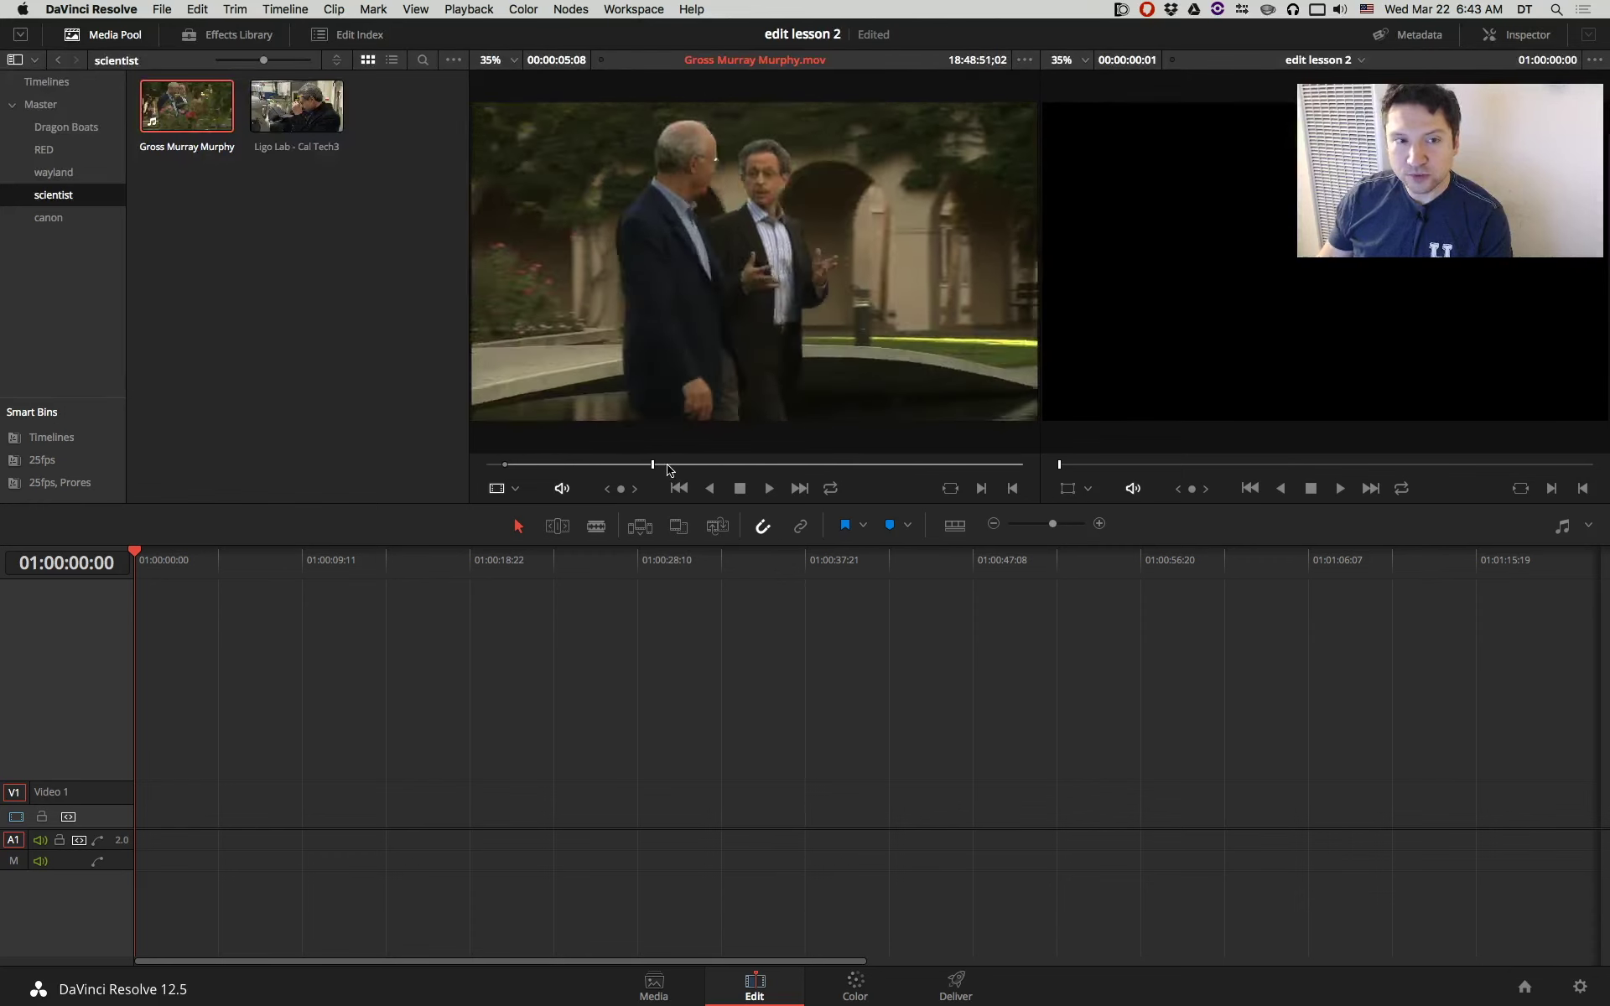
key(o)
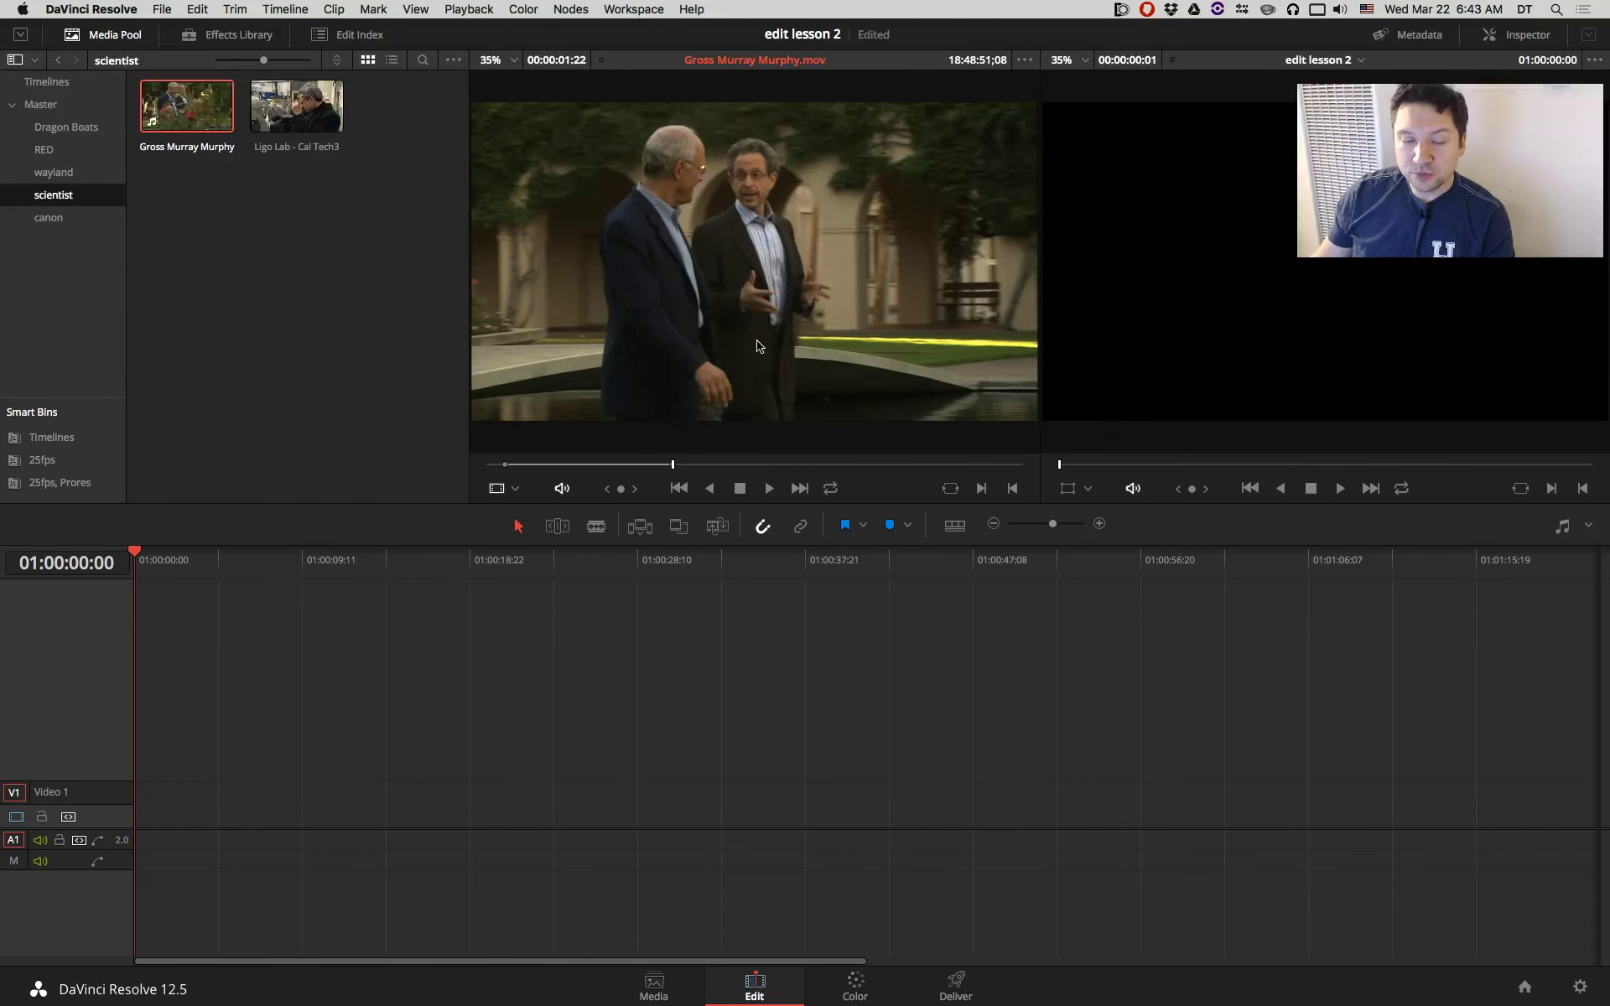
drag(523, 52, 607, 77)
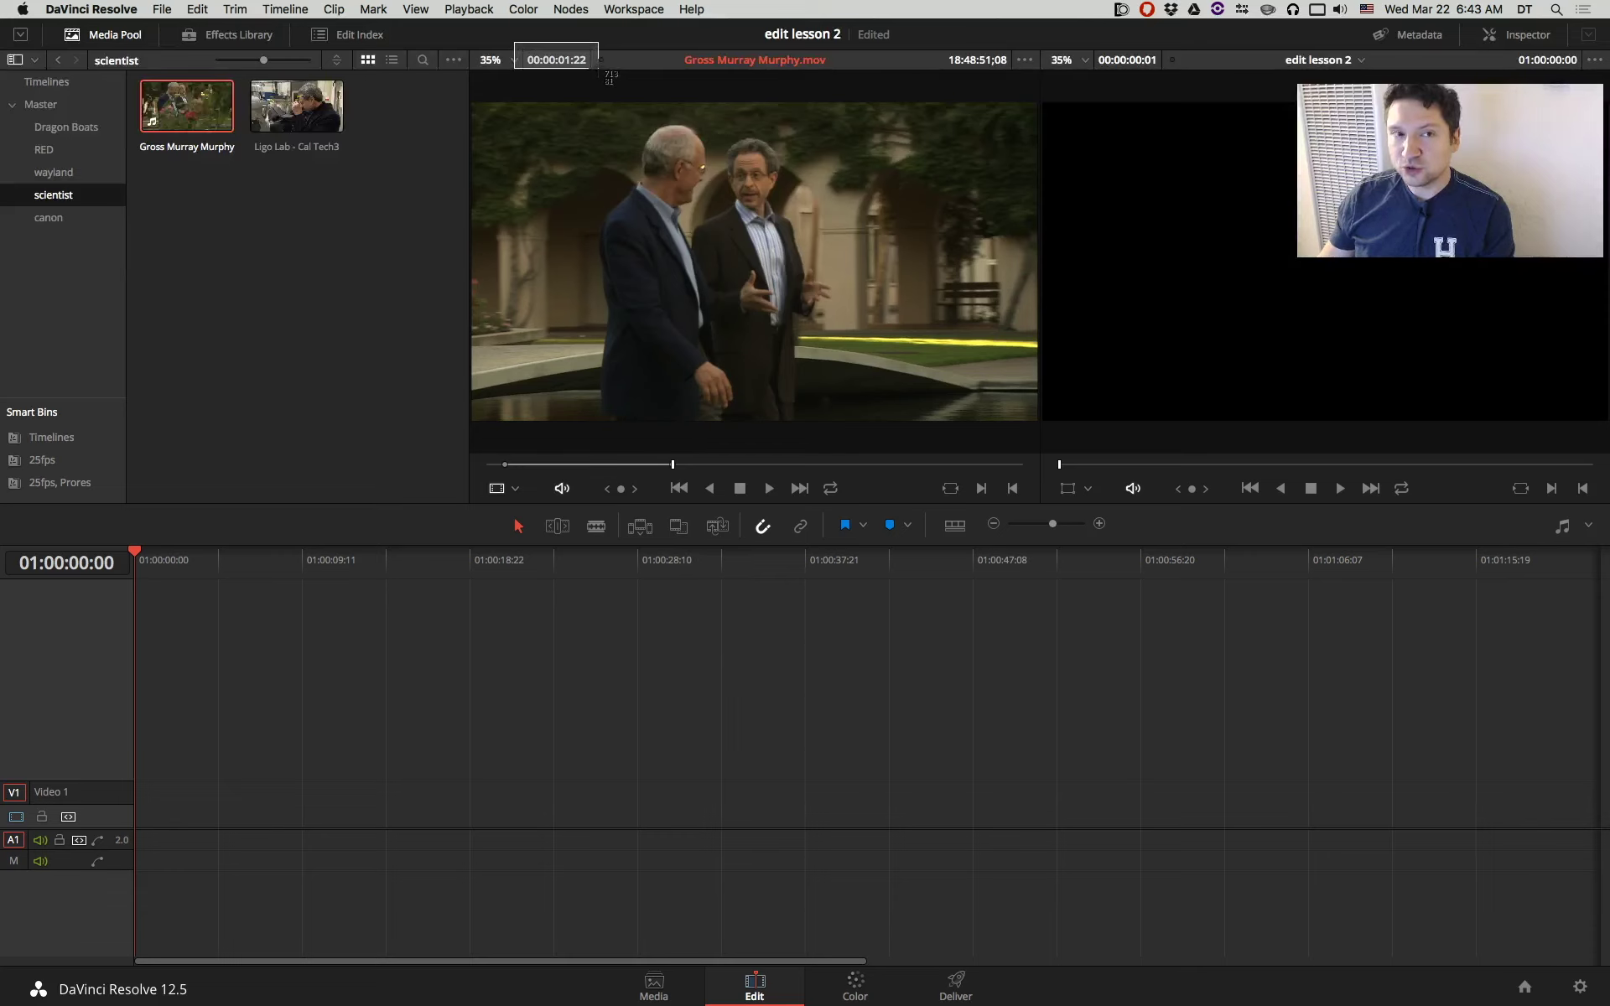
mouse_move(607, 77)
mouse_down()
mouse_move(1020, 69)
mouse_move(600, 73)
mouse_up()
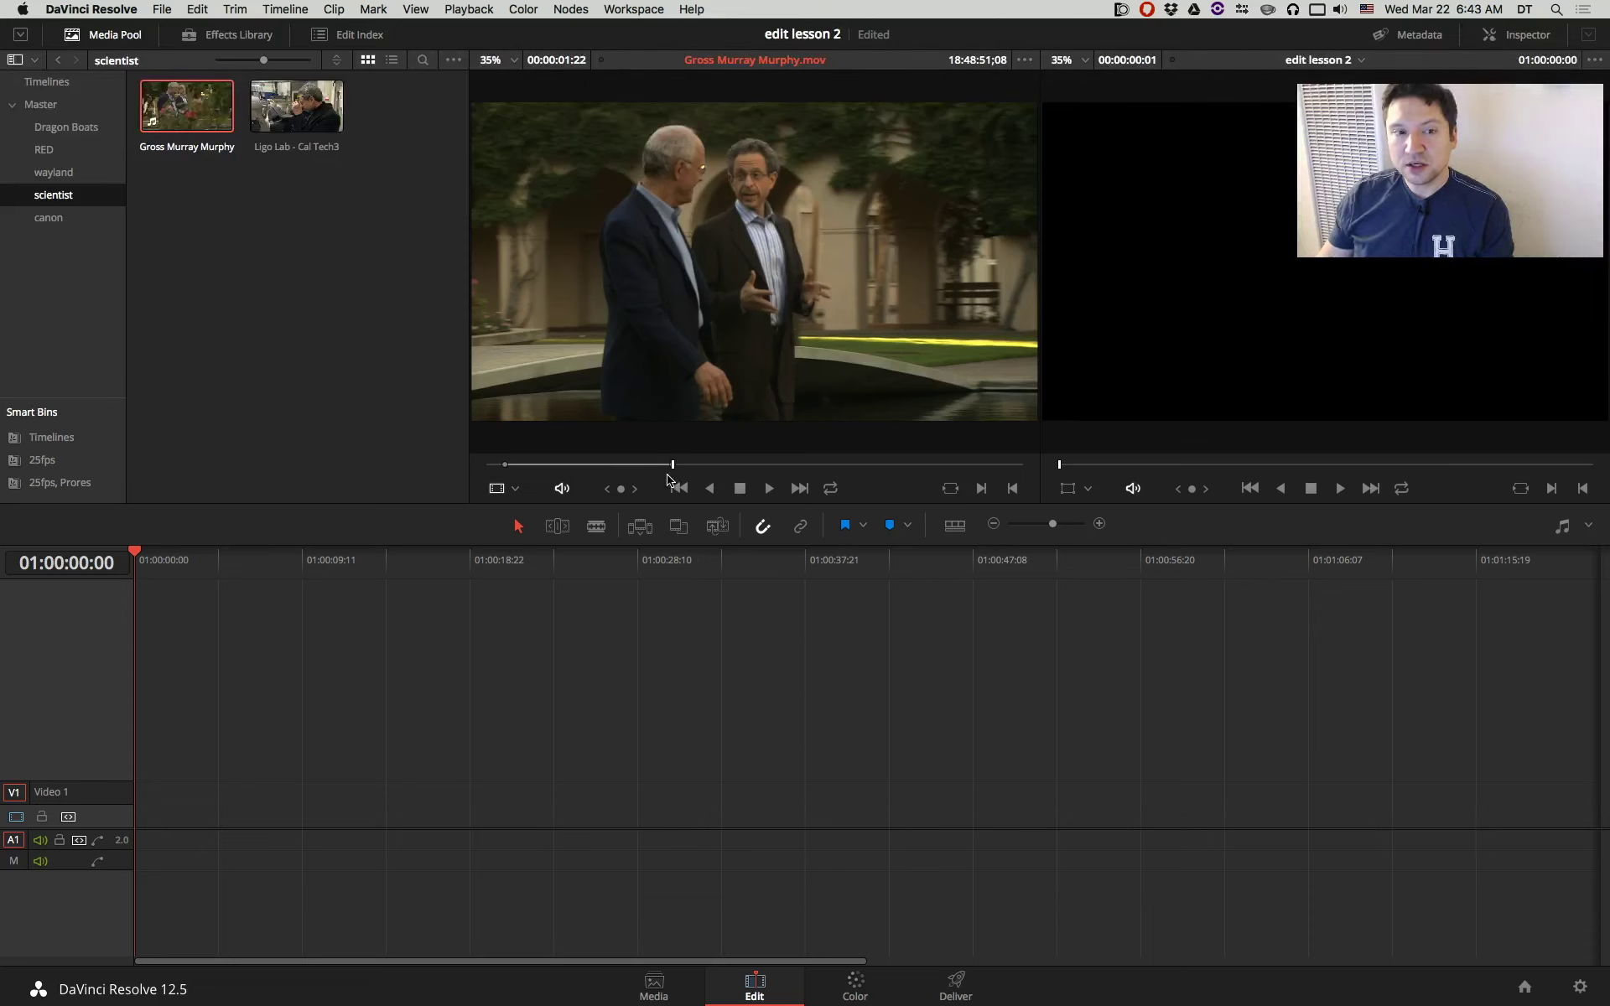
drag(676, 467, 728, 467)
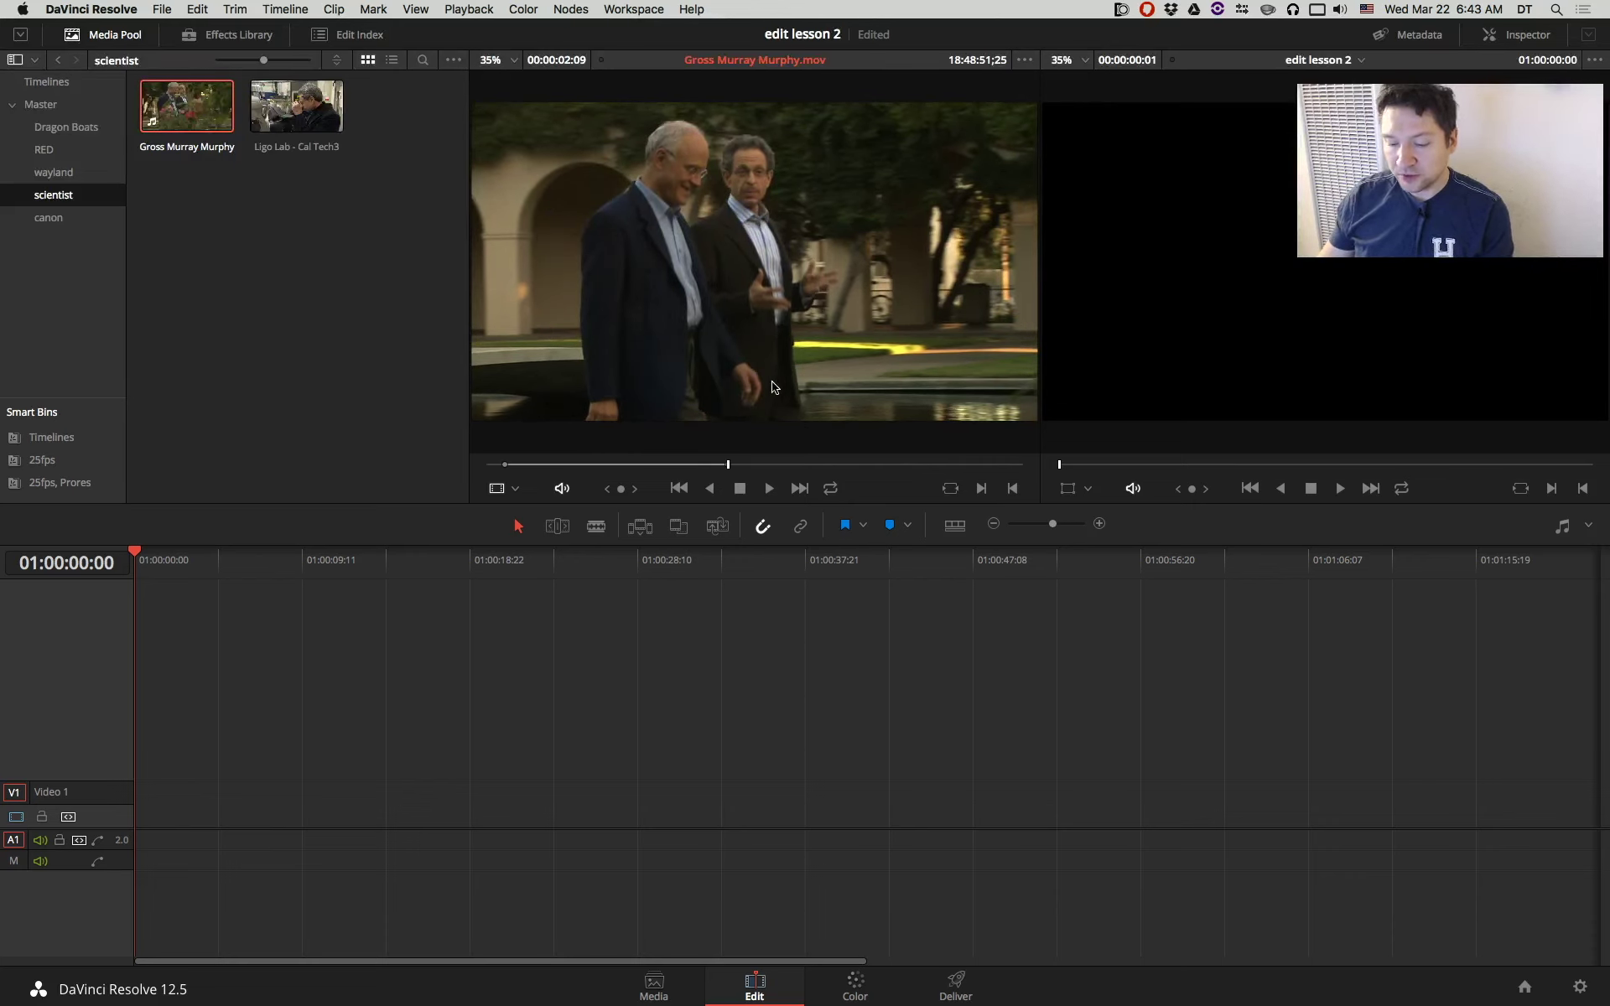
key(F9)
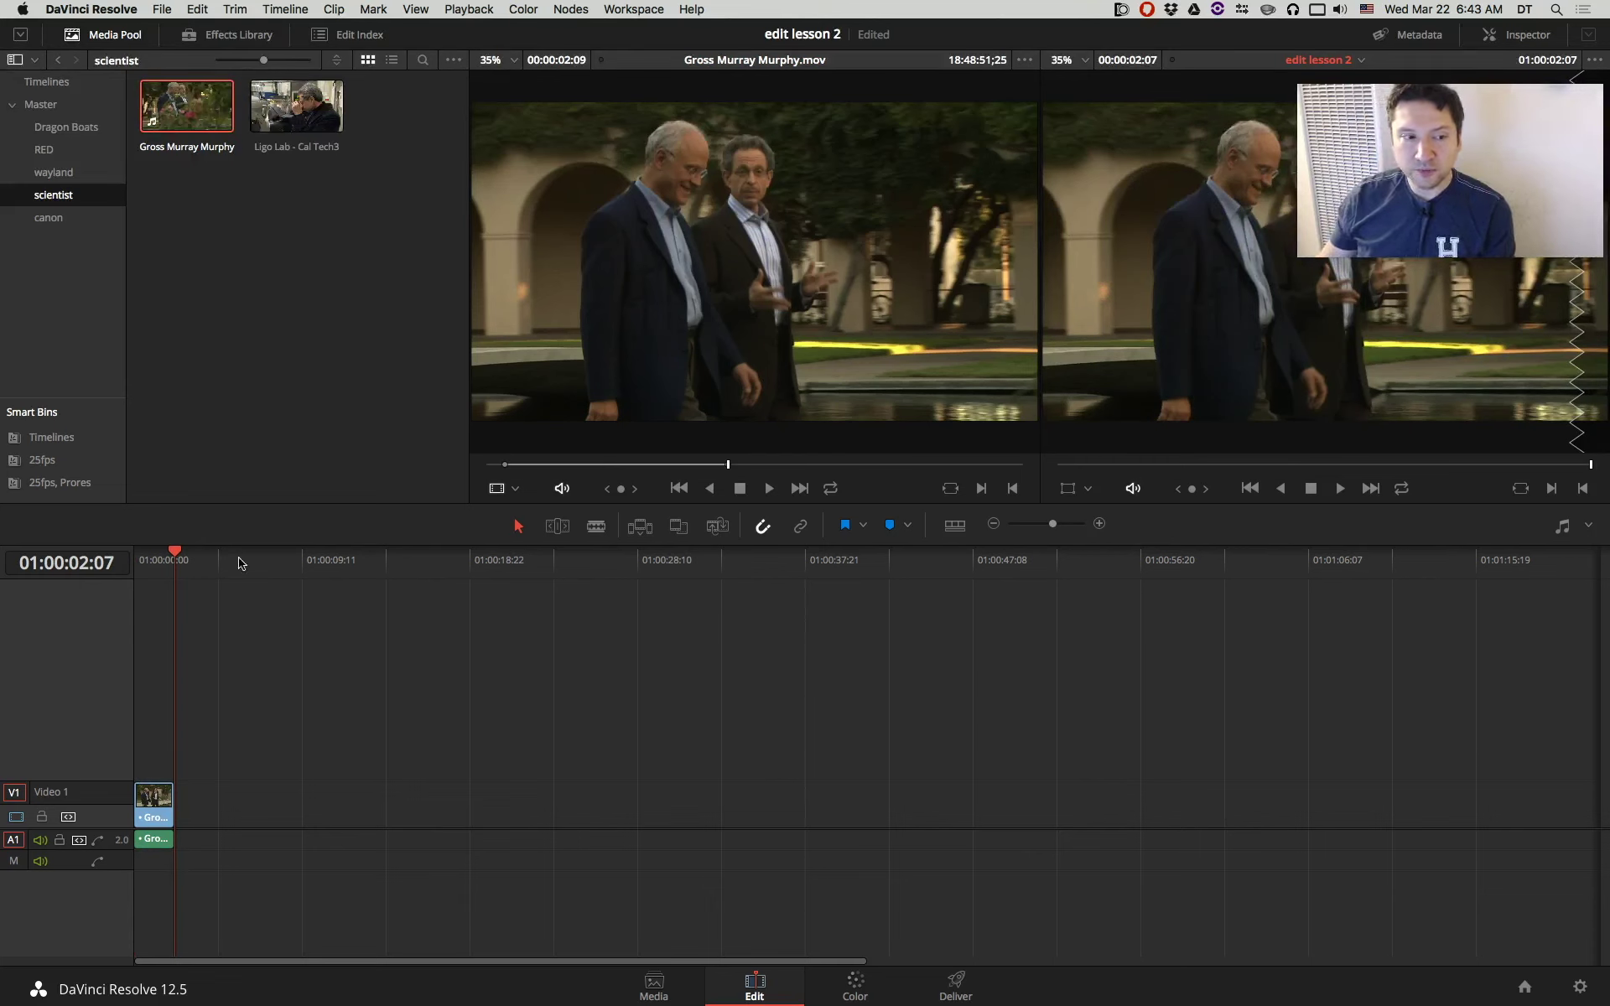
Mark In and Out on Ligo Lab - Cal Tech3 and insert it after the first clip.
drag(297, 105, 620, 440)
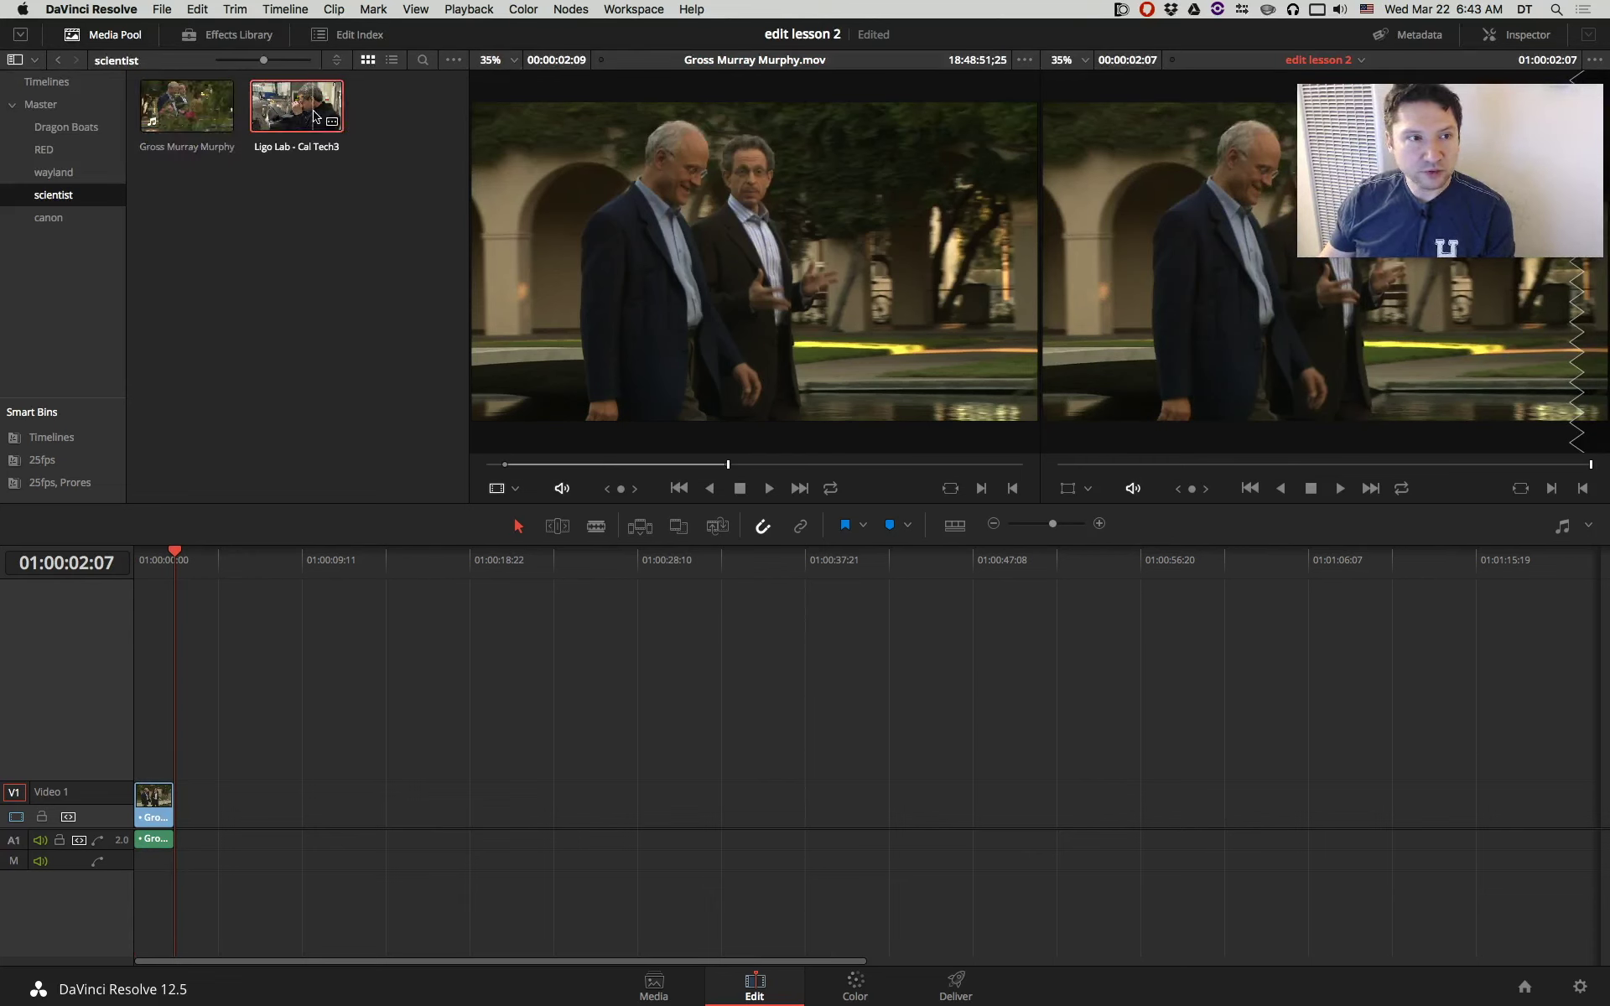
drag(490, 467, 736, 466)
key(i)
key(o)
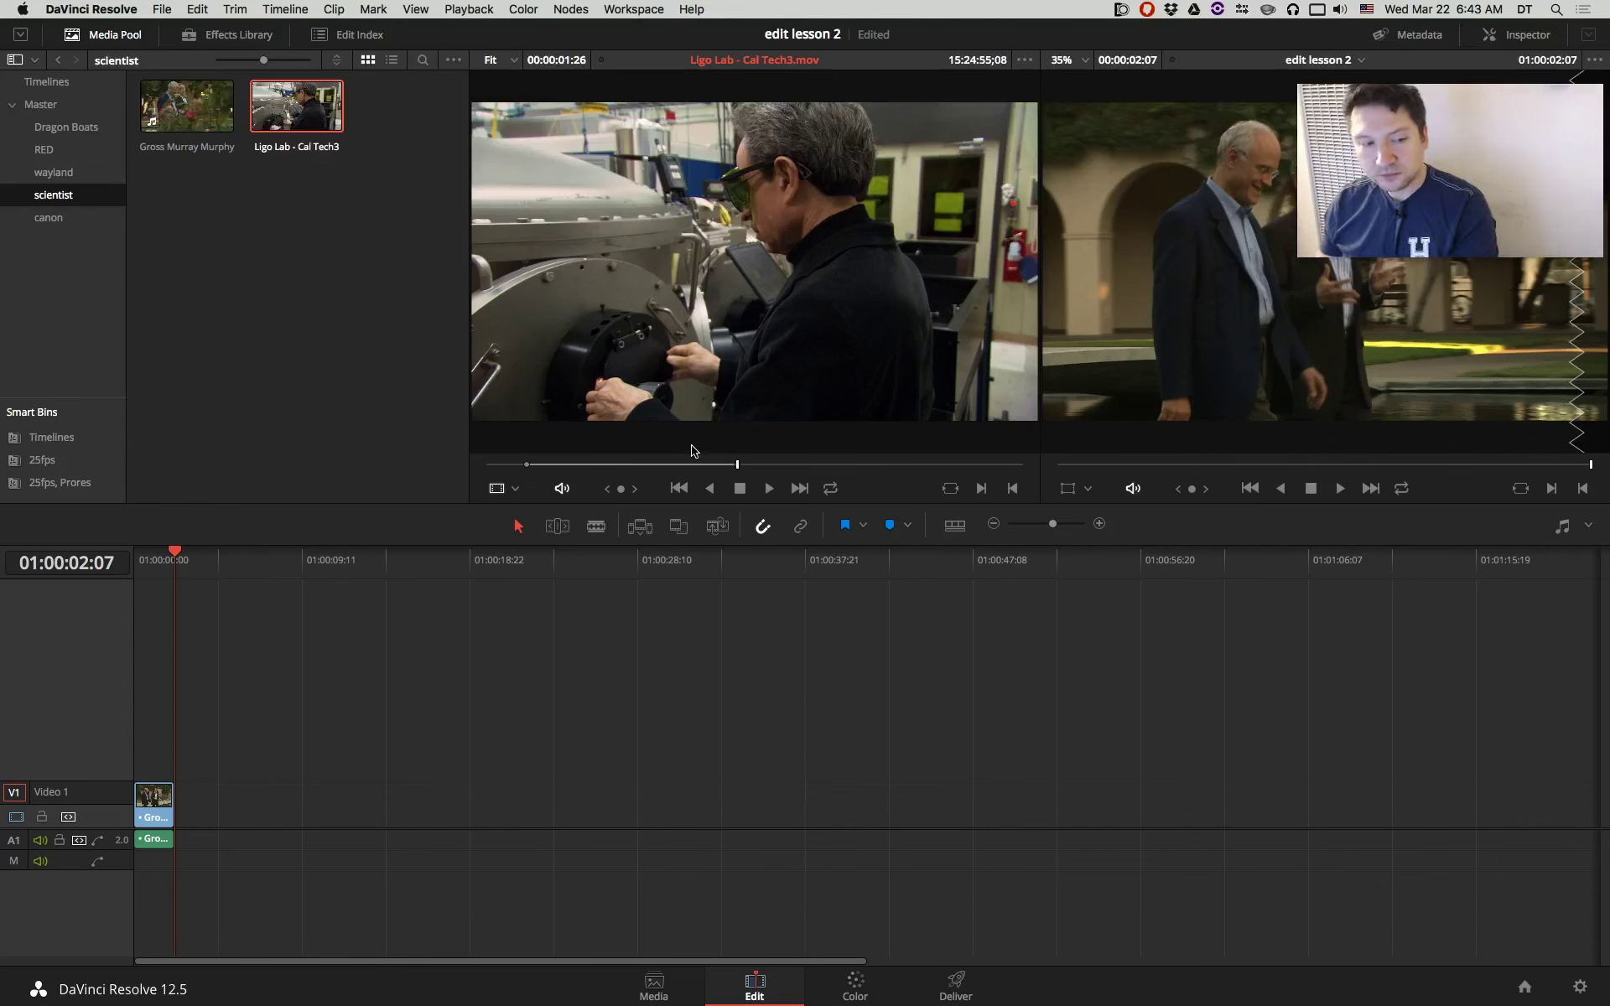
key(F9)
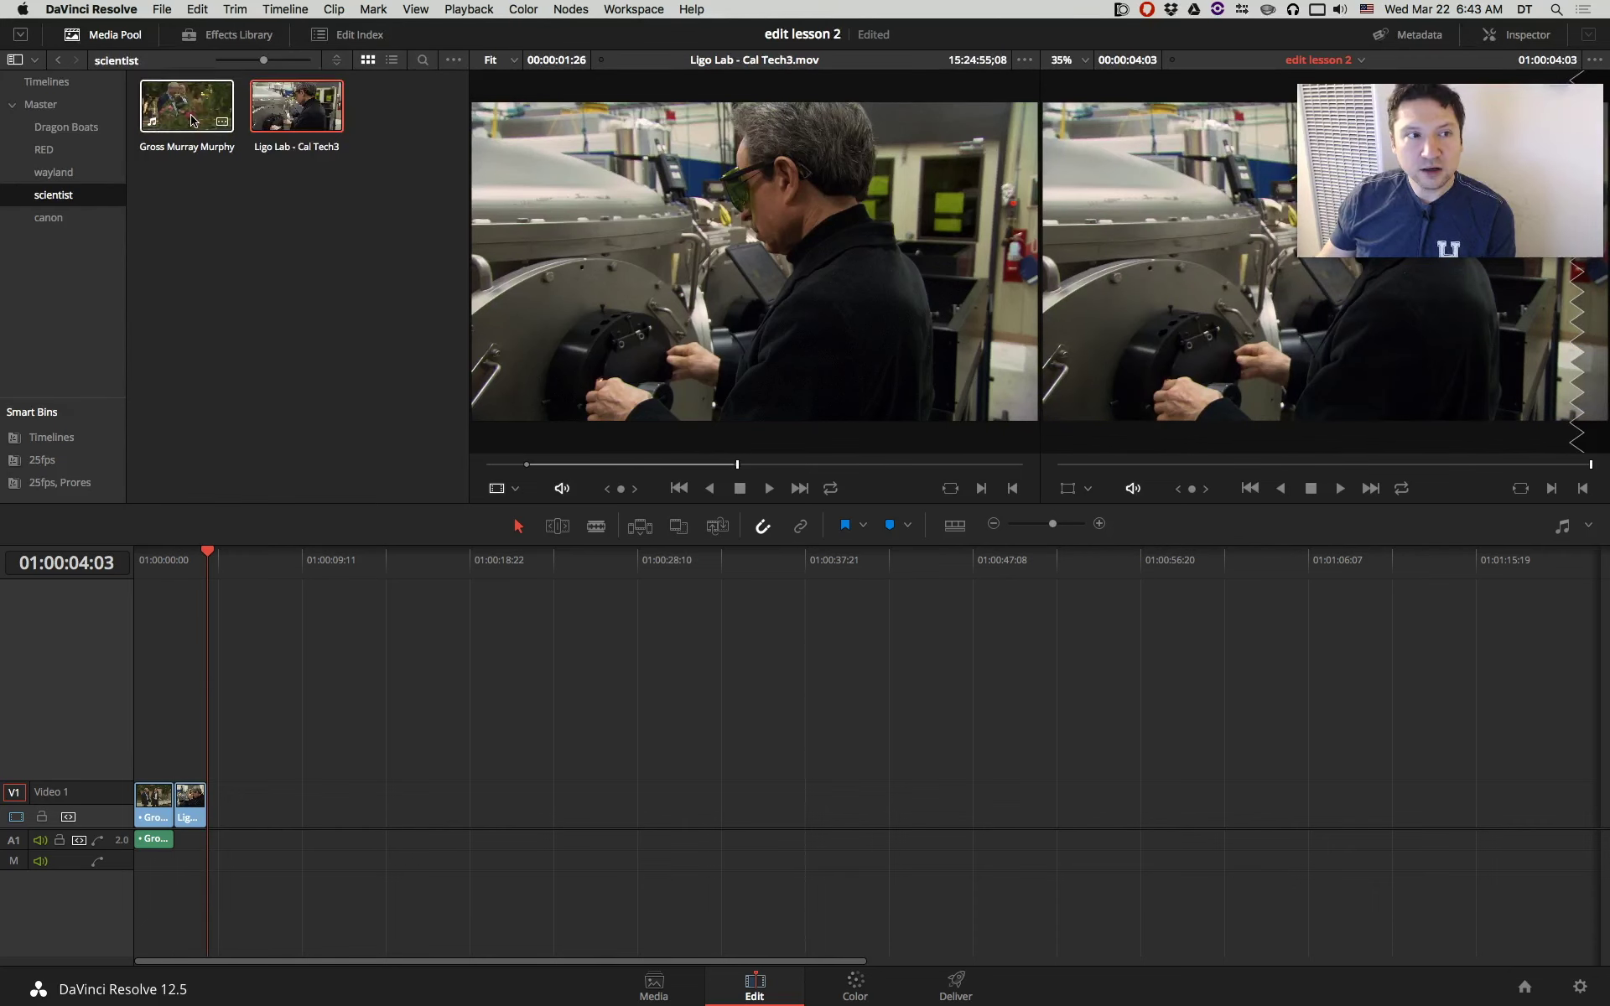
Mark a later In on Gross Murray Murphy, append it at the timeline end, and zoom in.
double_click(186, 106)
click(780, 465)
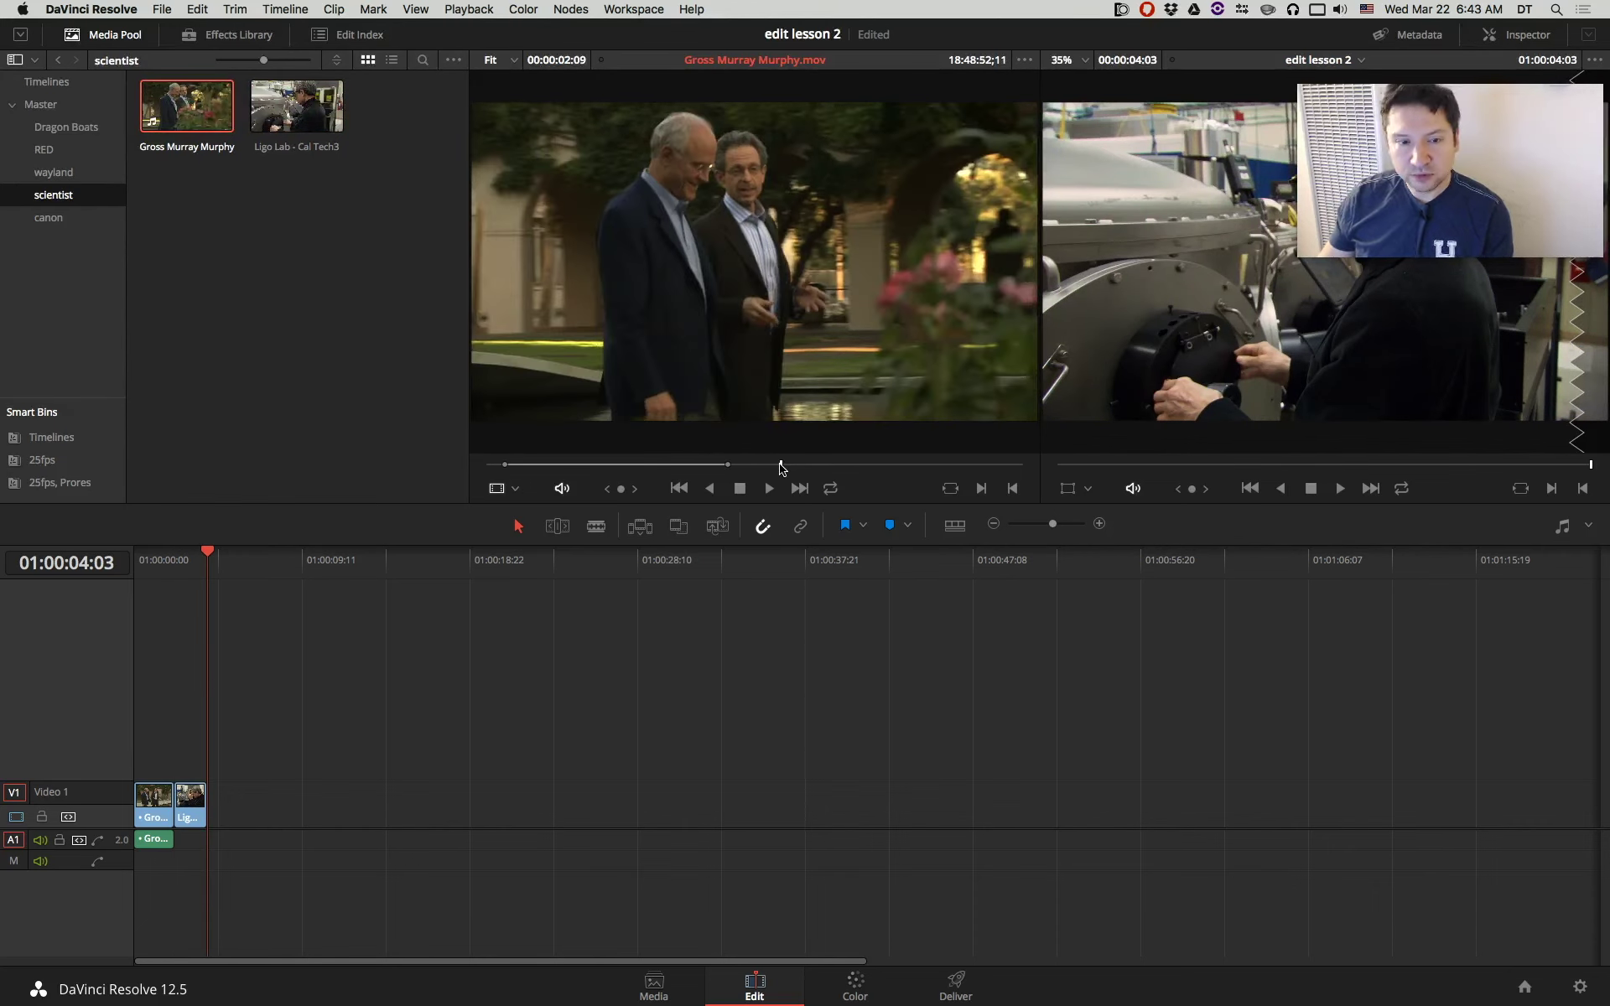
key(i)
key(space)
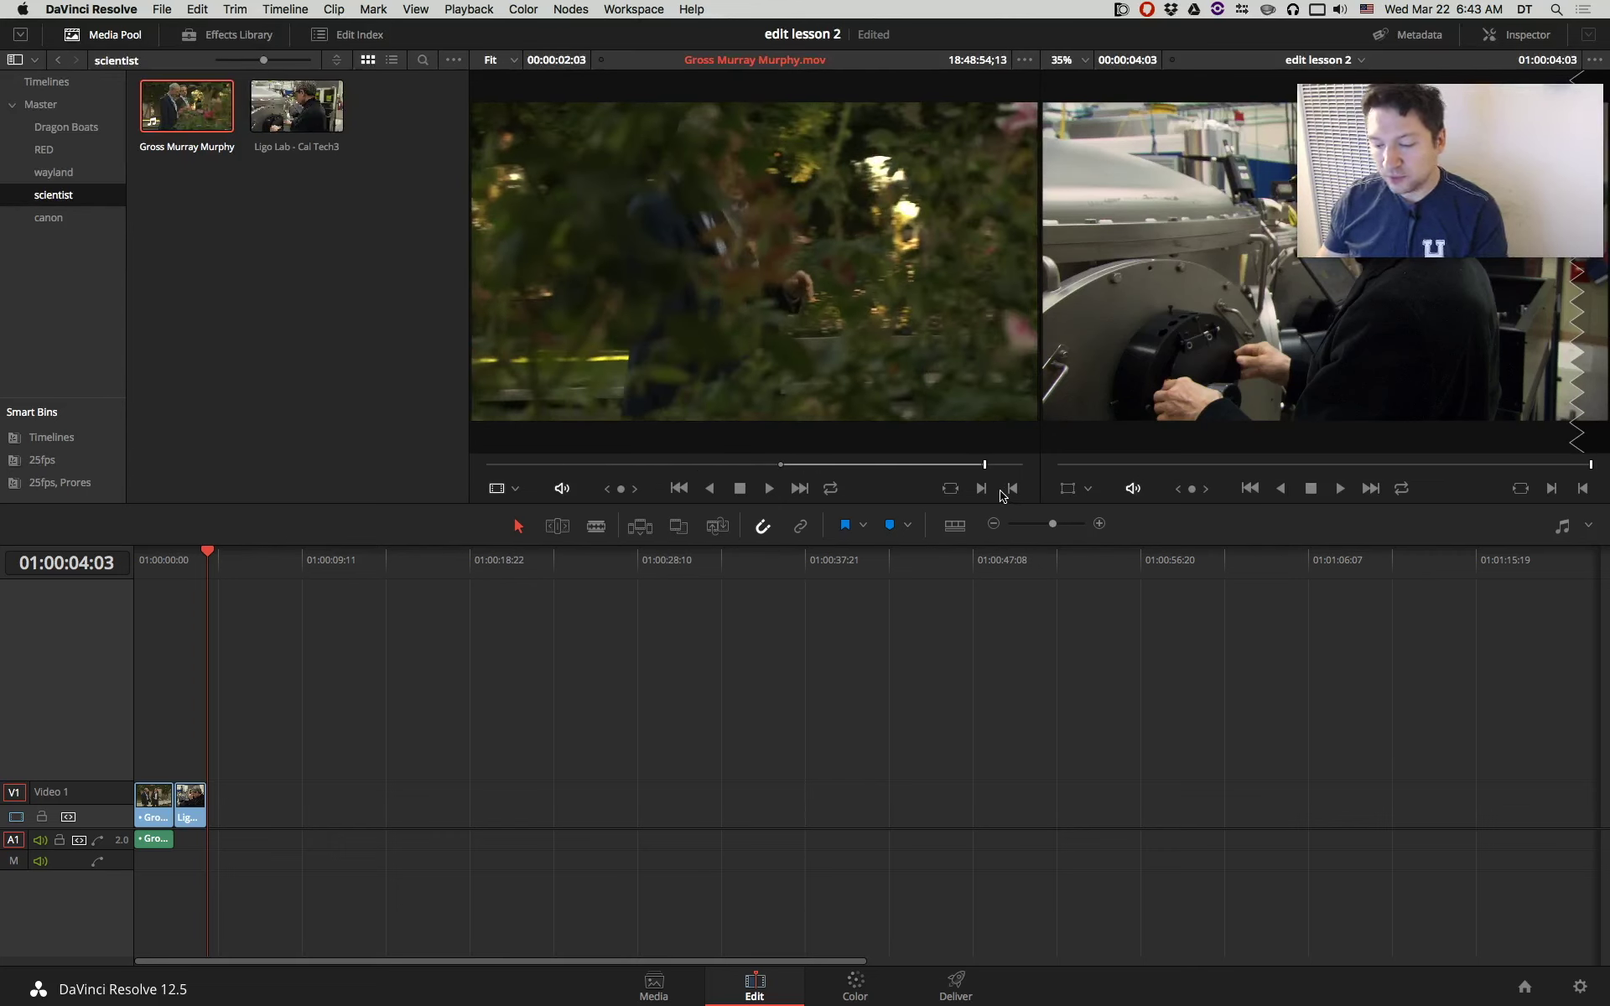
key(shift+F12)
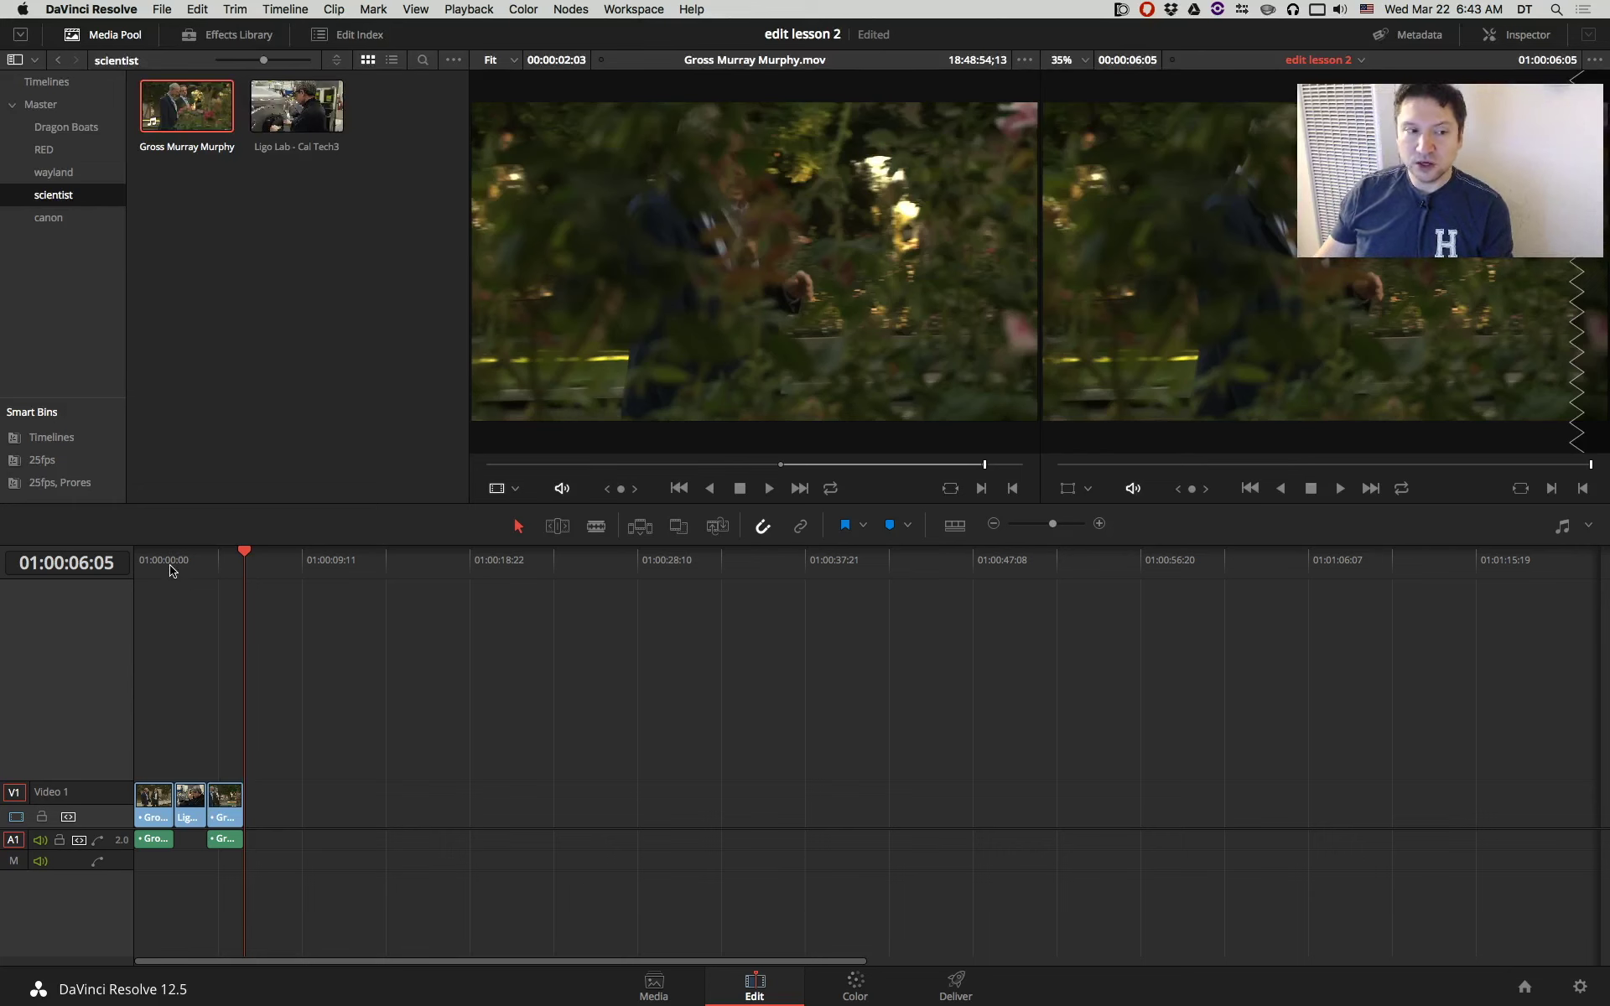
click(168, 566)
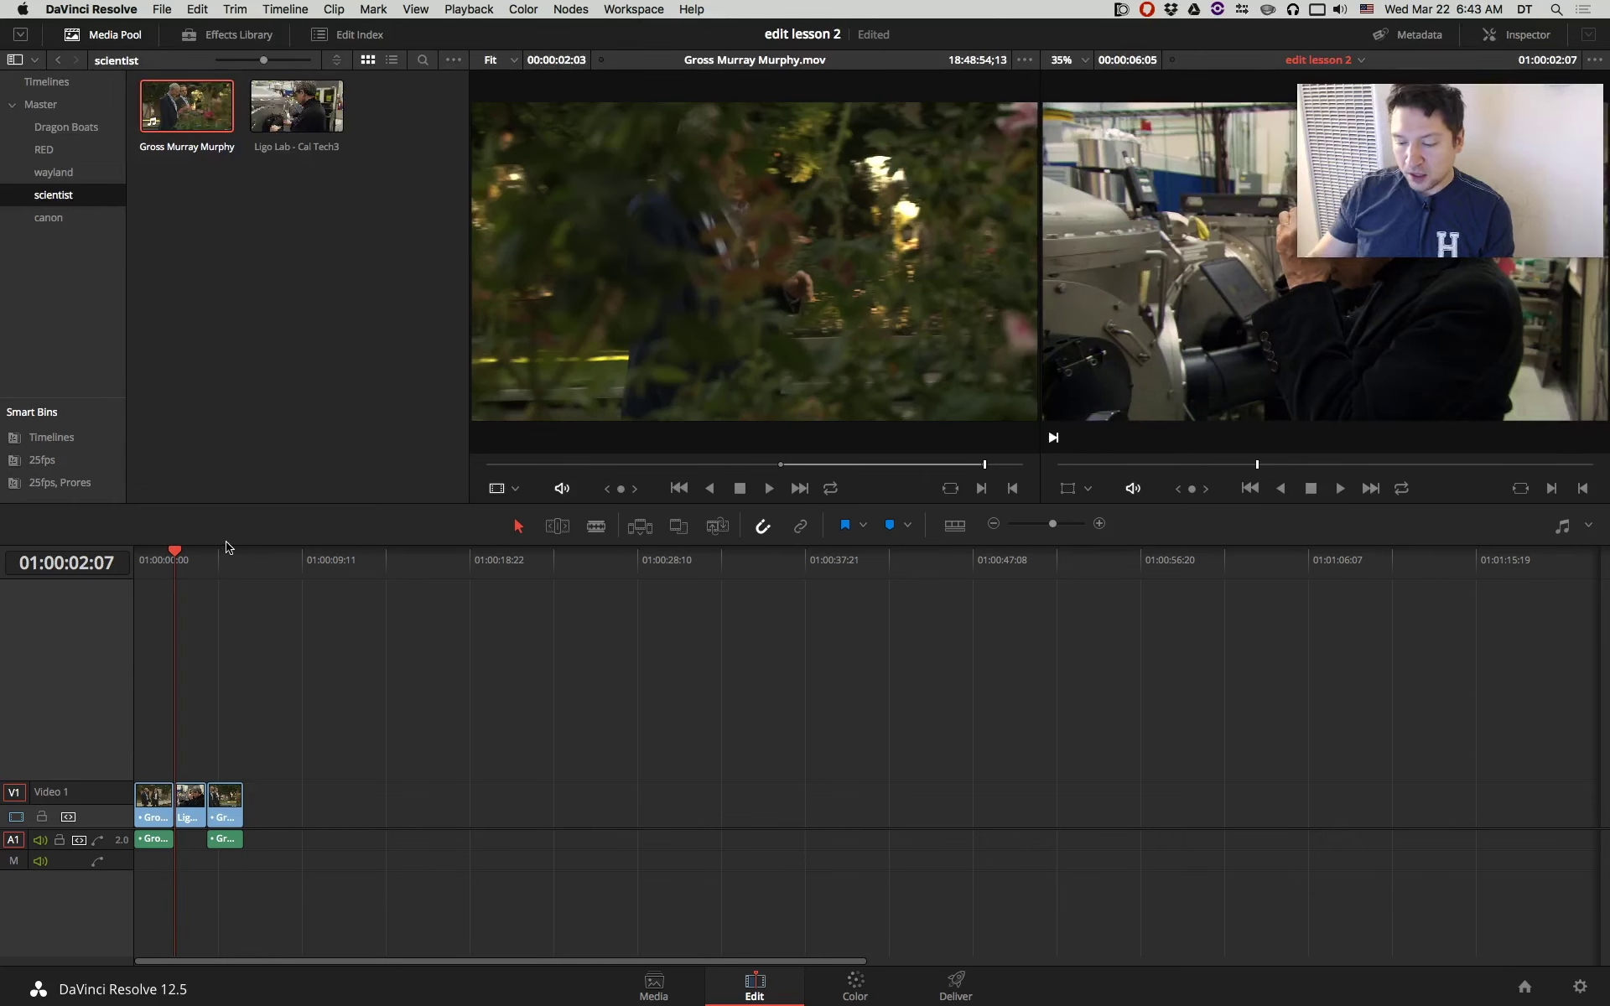
key(shift+z)
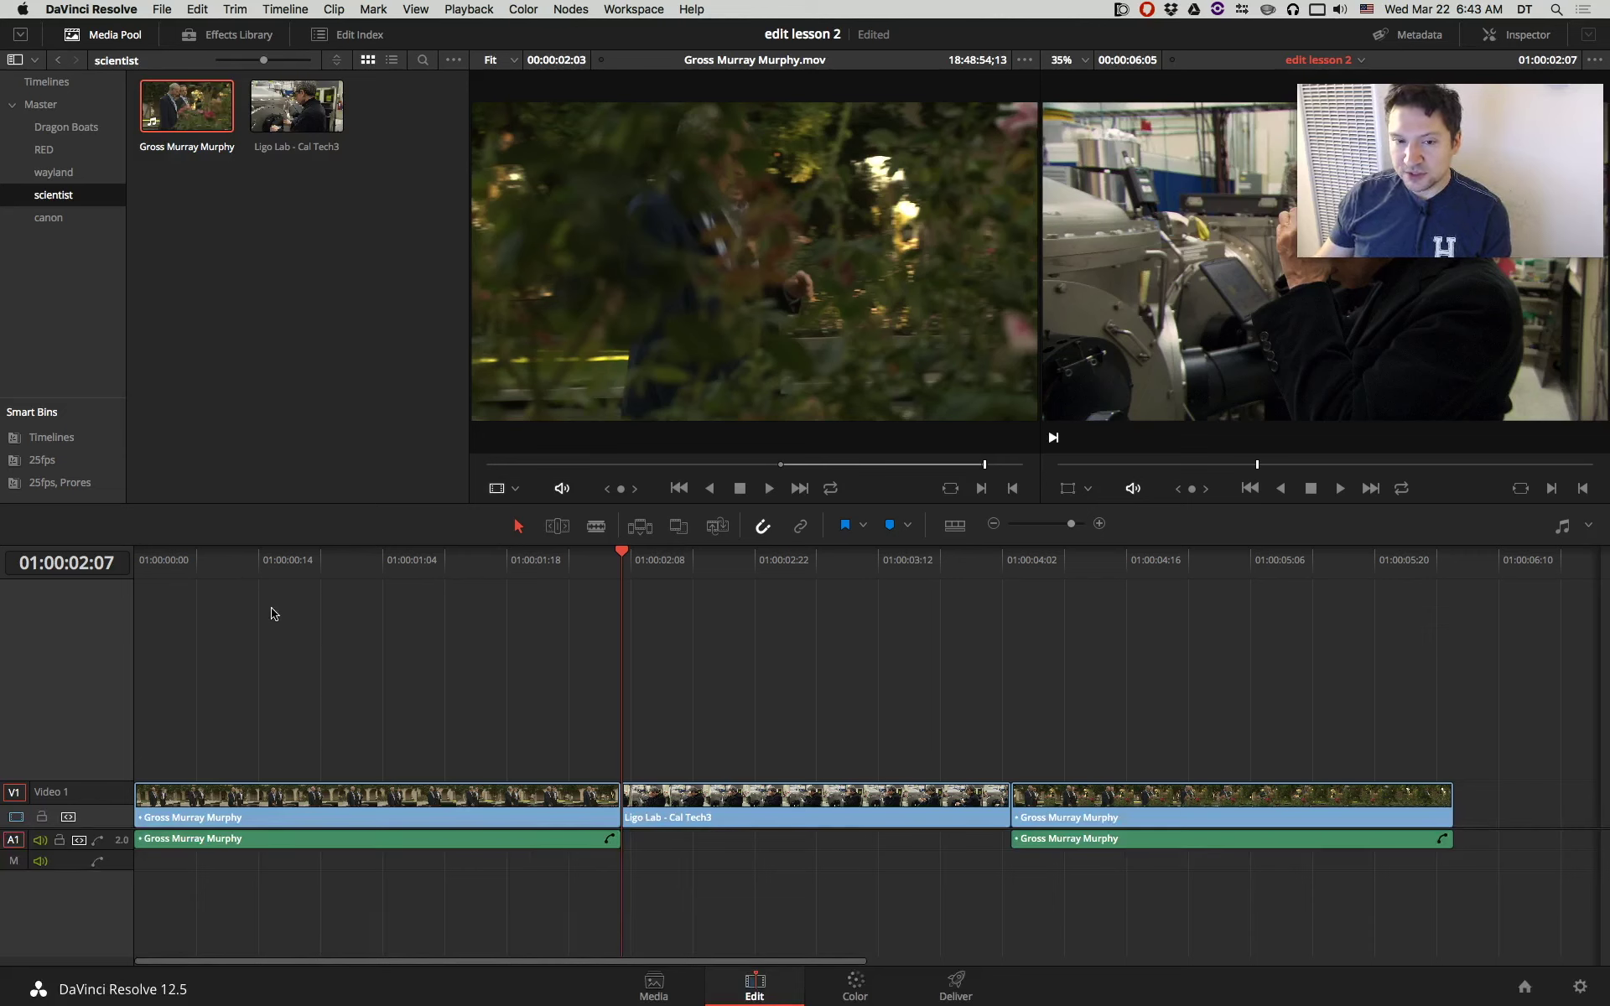
key(shift+z)
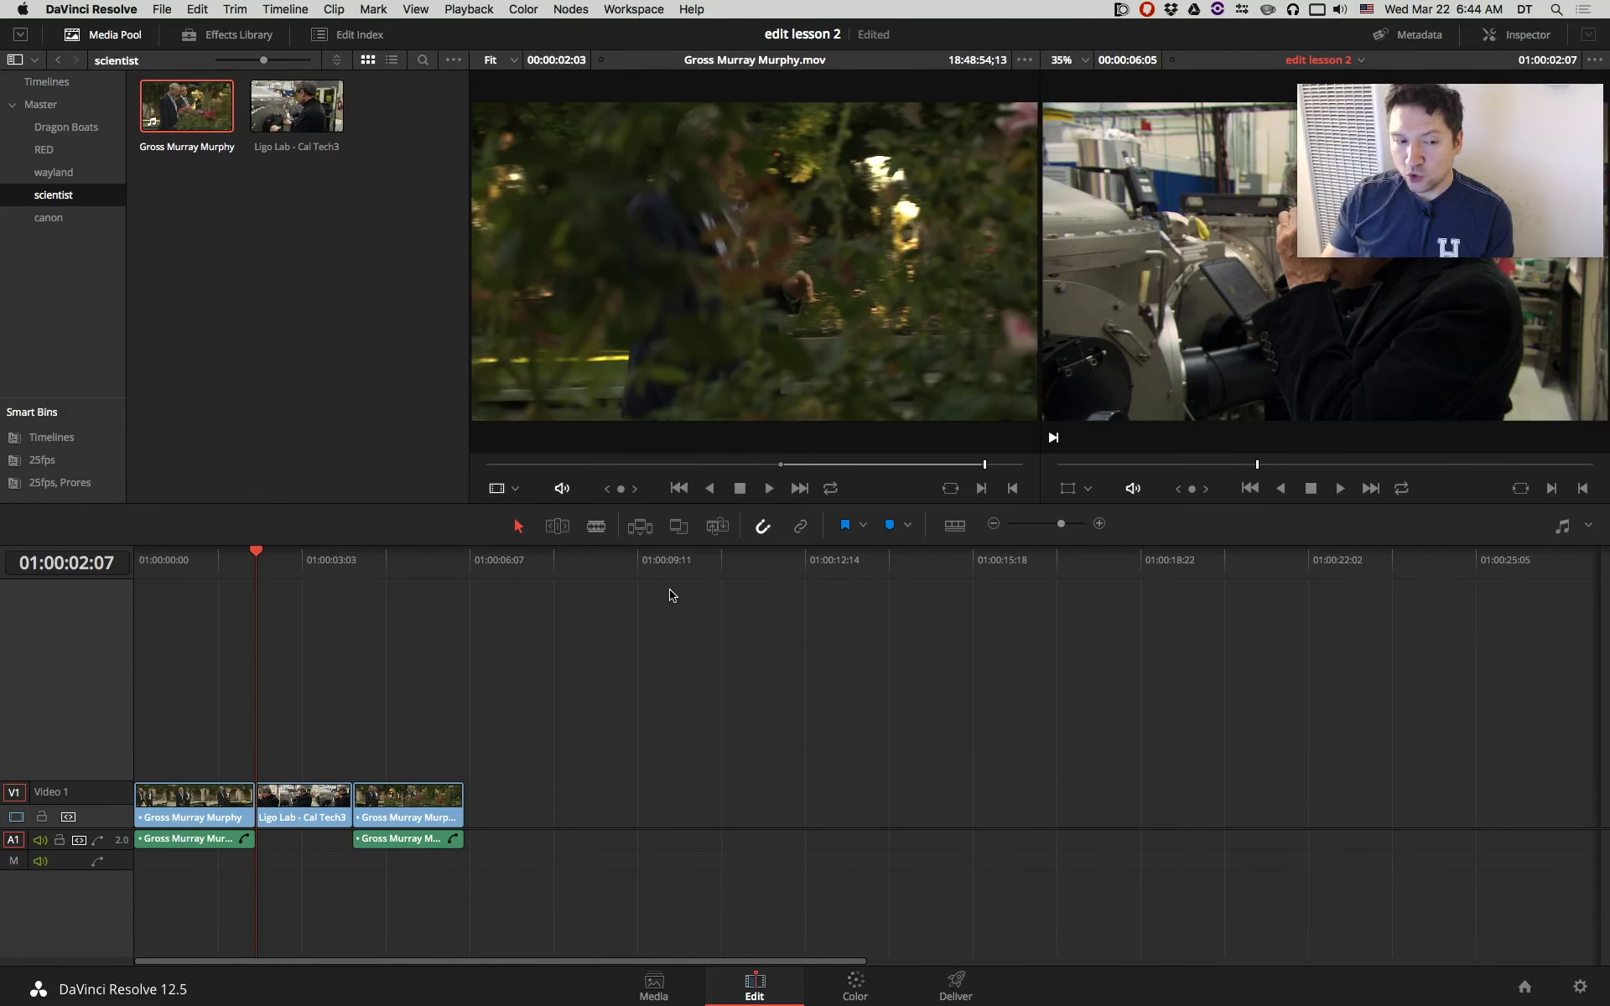
key(ctrl+equal)
key(ctrl+equal)
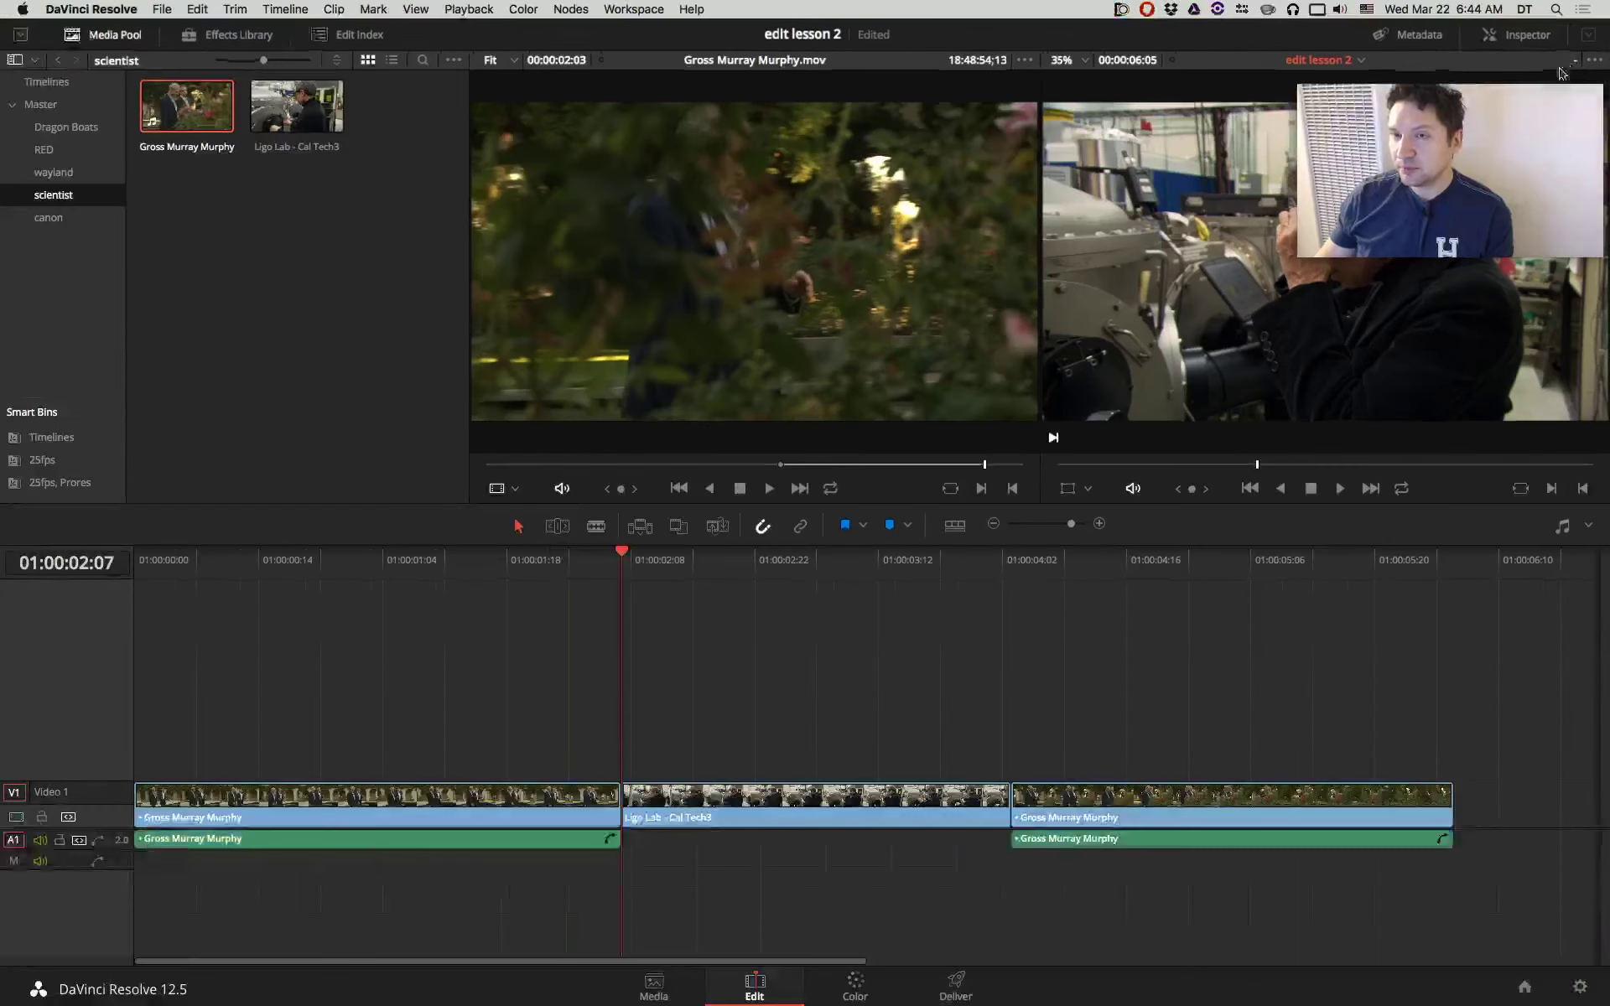
click(595, 557)
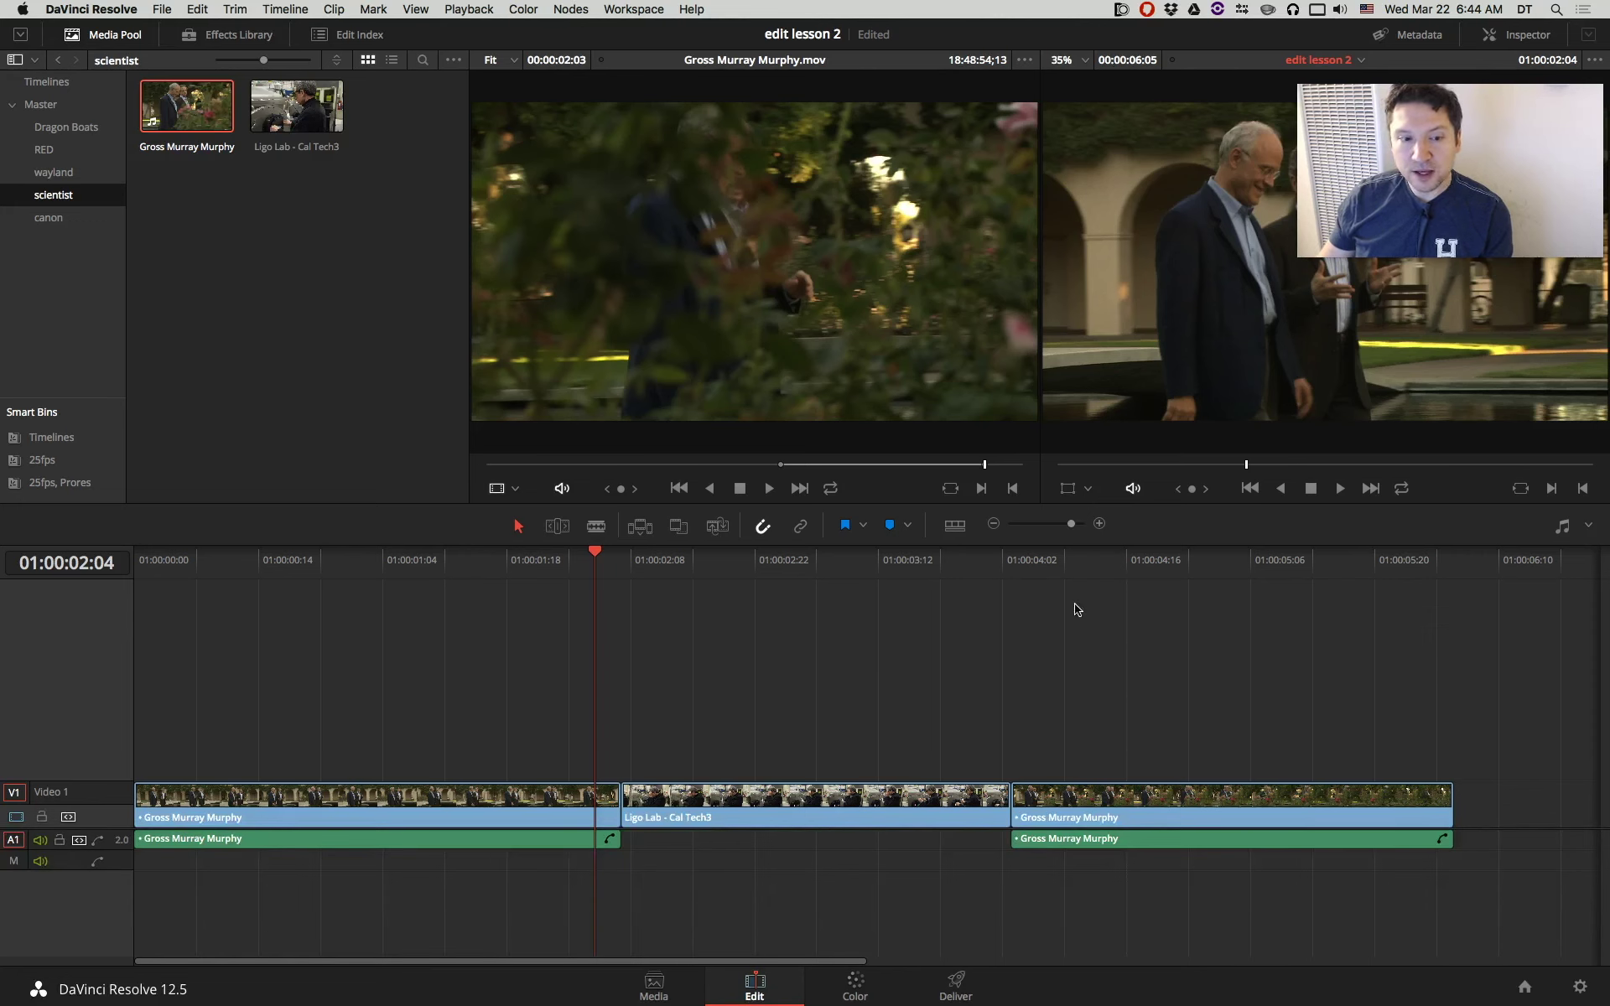
key(space)
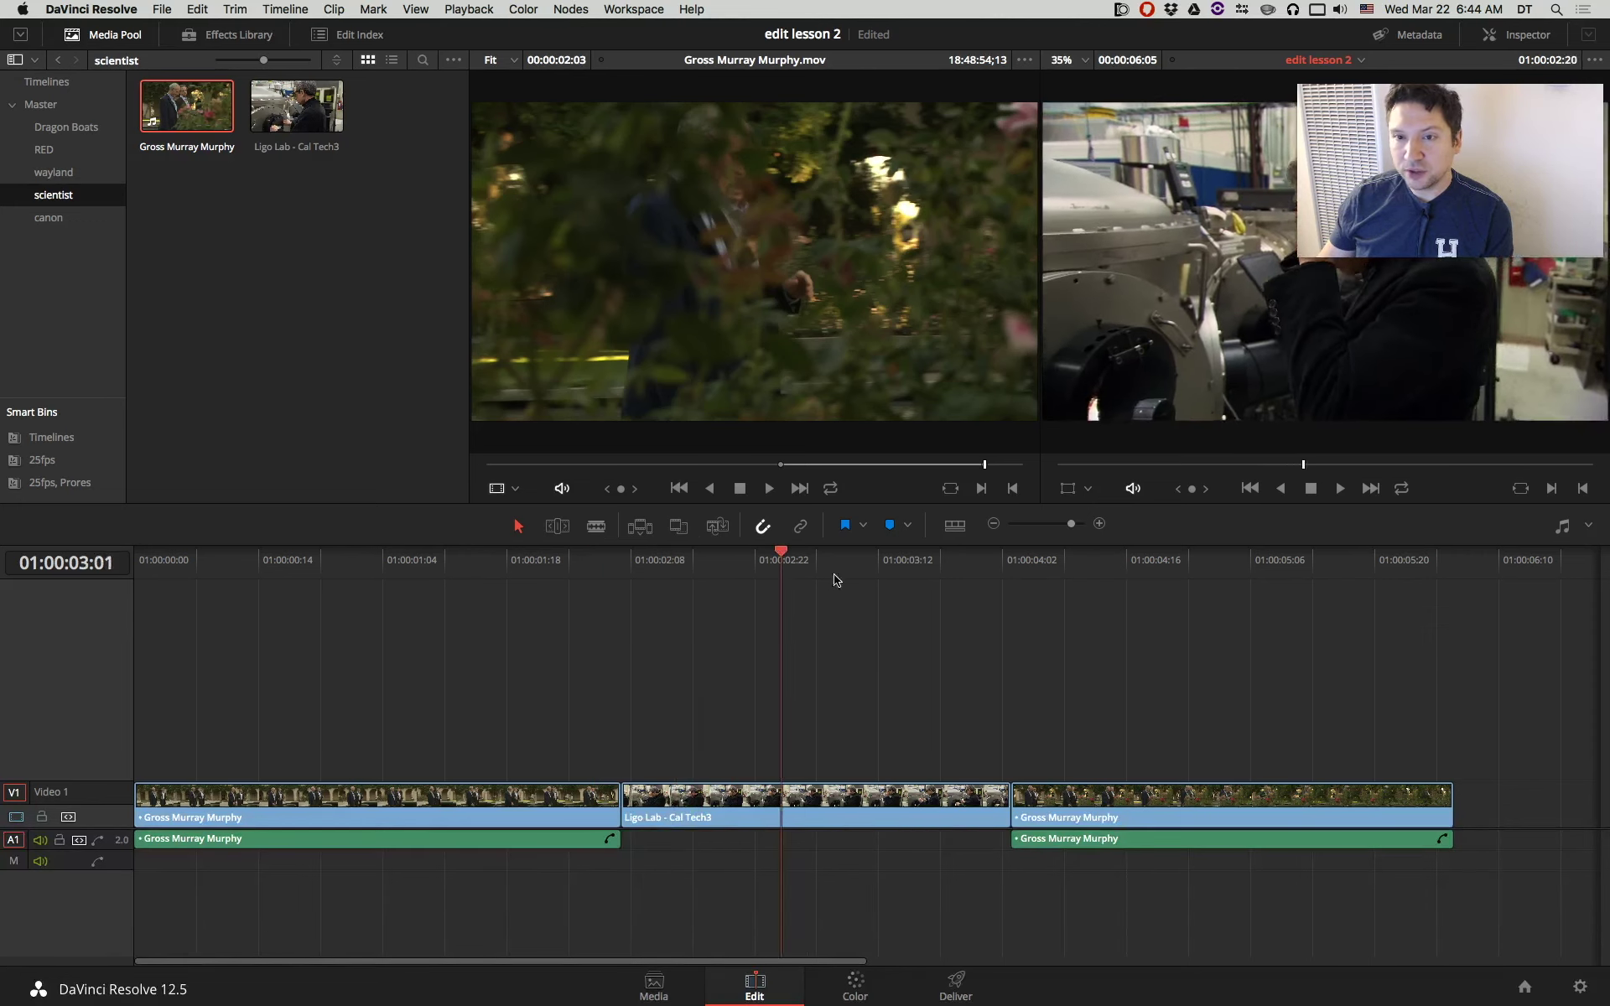
key(space)
drag(1462, 173, 1450, 587)
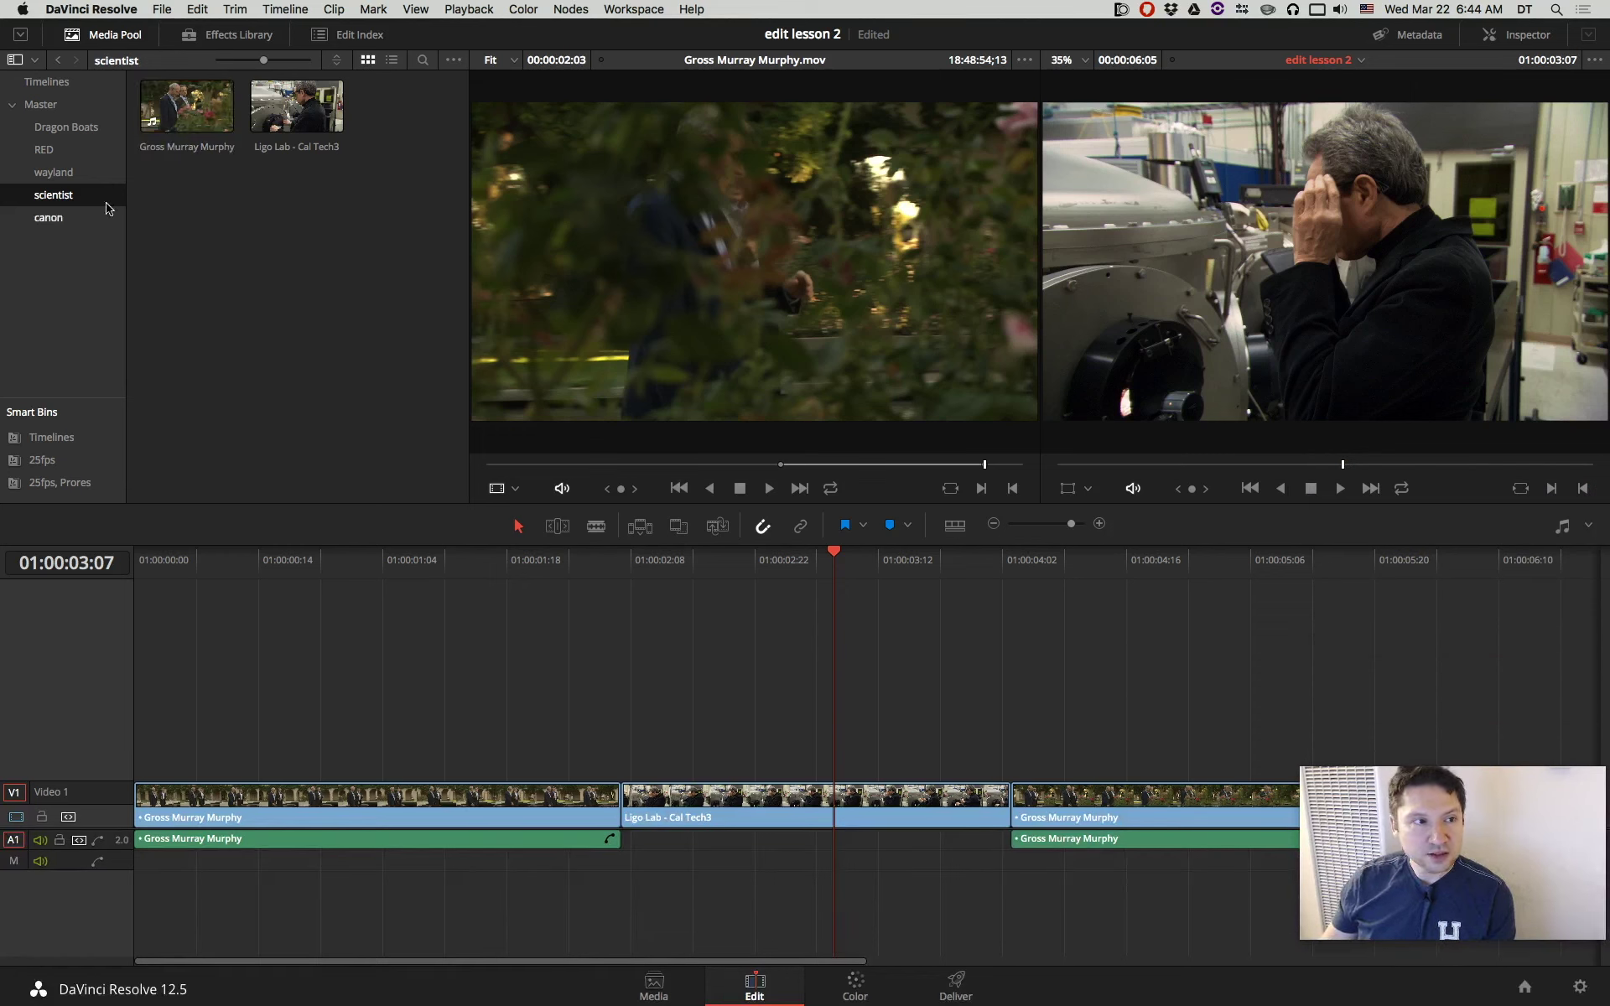
Open the wayland bin and skim through WS_Sc10_05 in the source viewer.
click(62, 178)
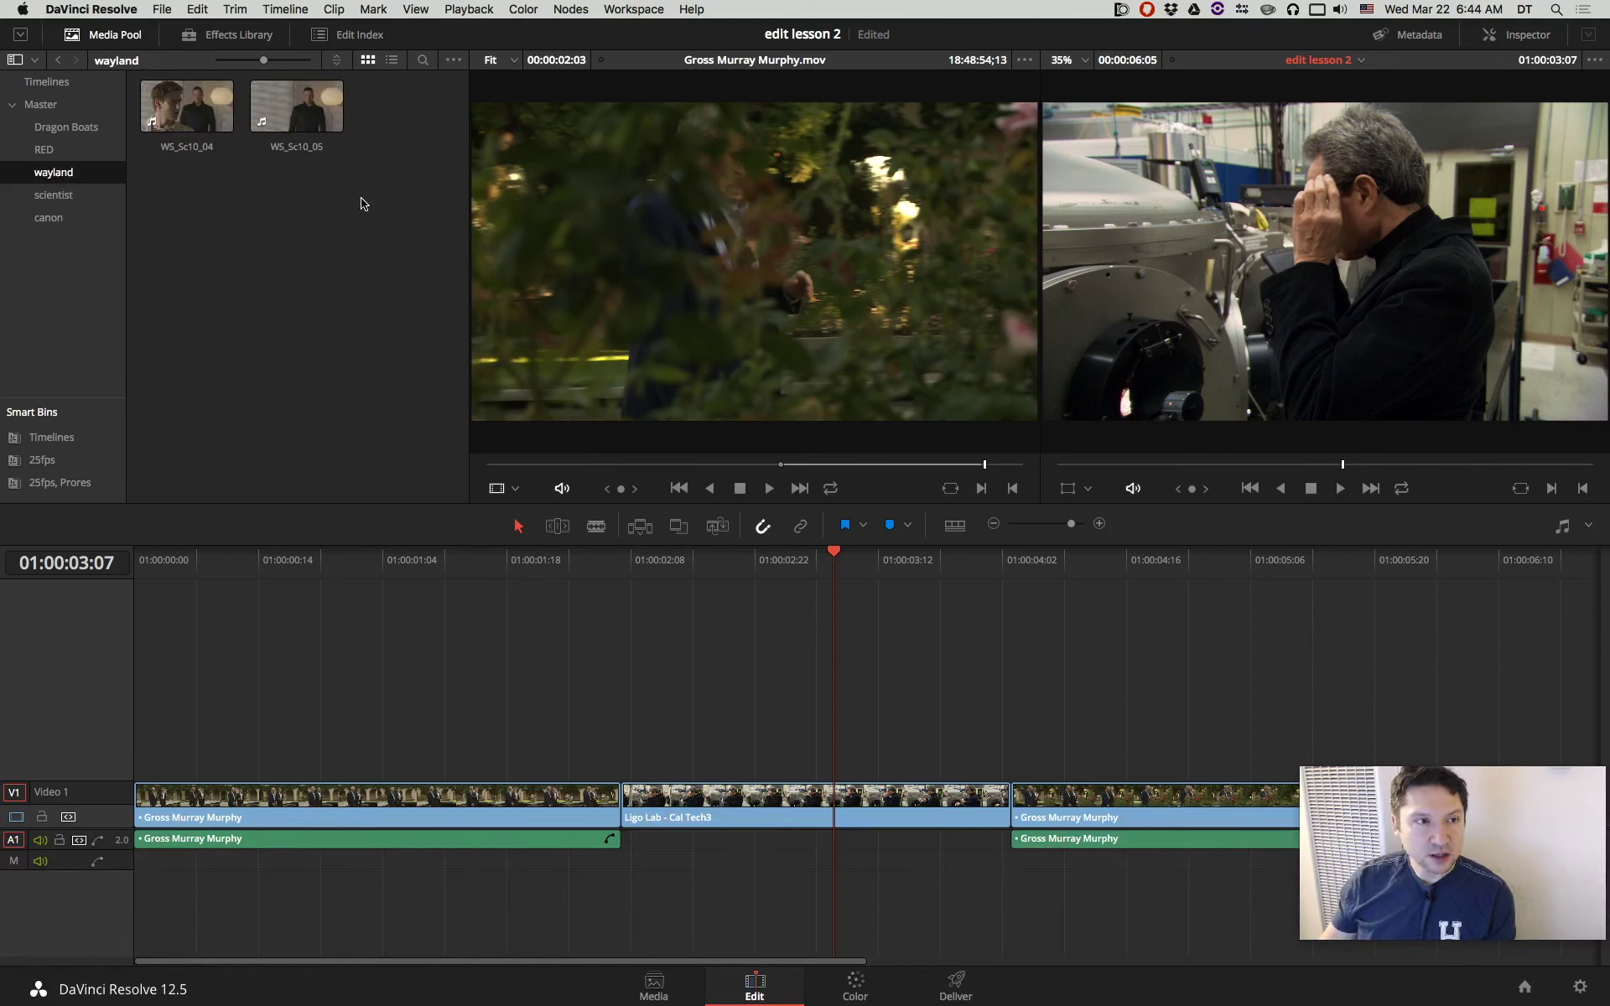
drag(297, 106, 749, 403)
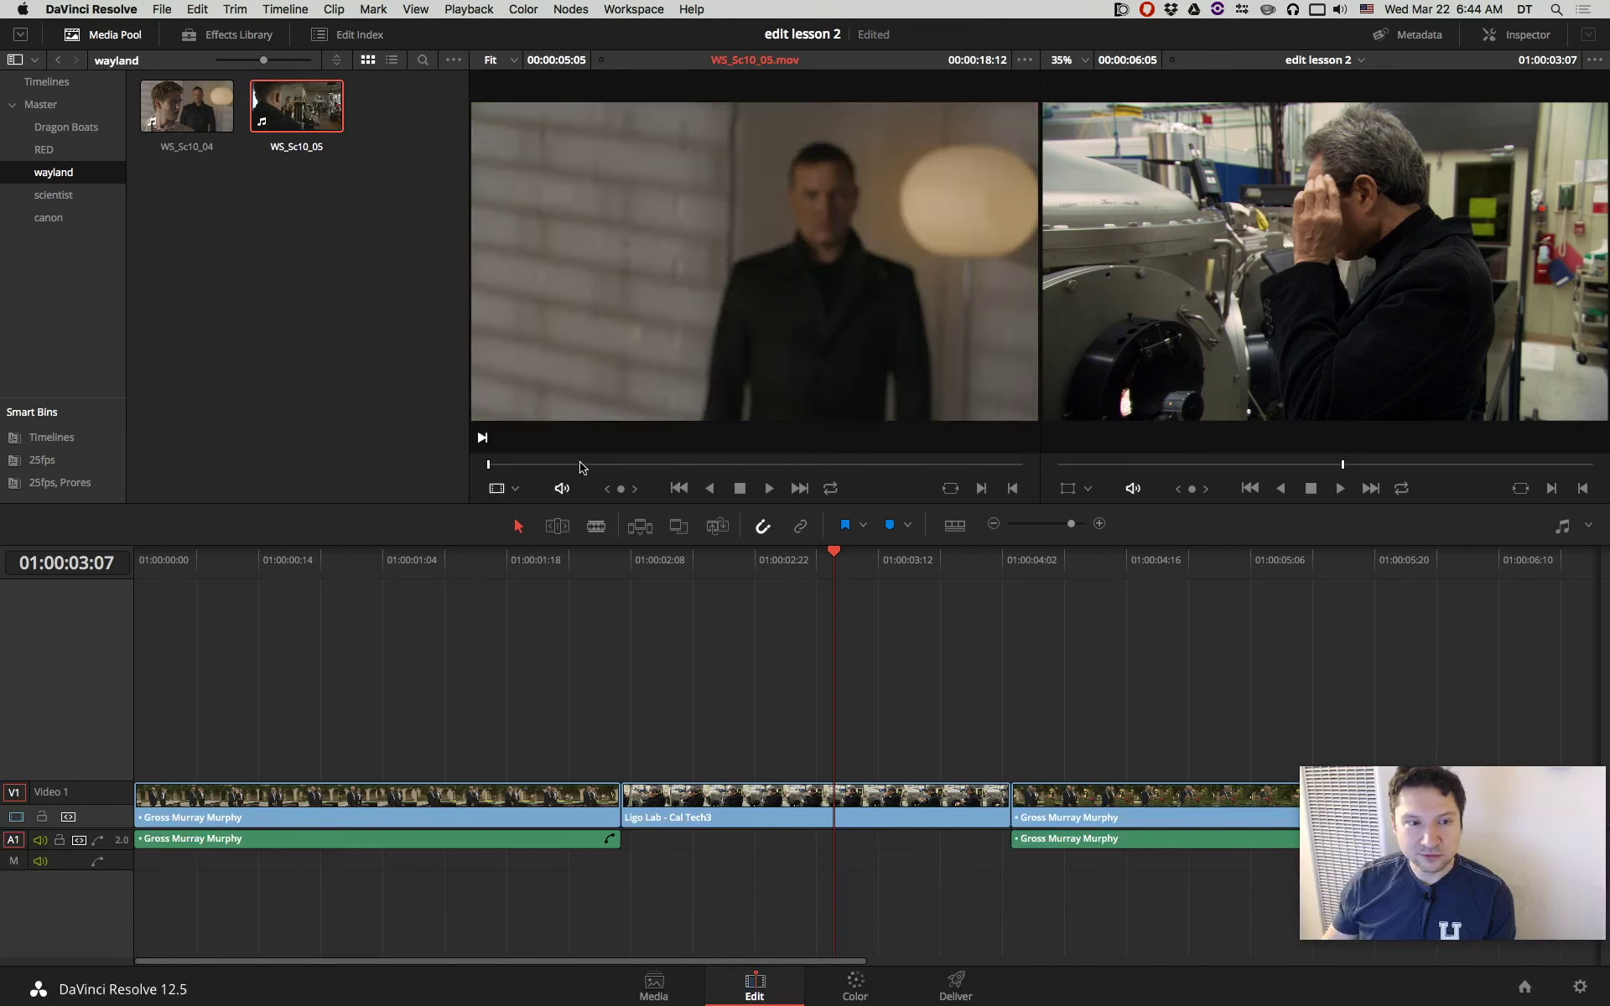
drag(582, 467, 698, 463)
click(873, 569)
key(Left)
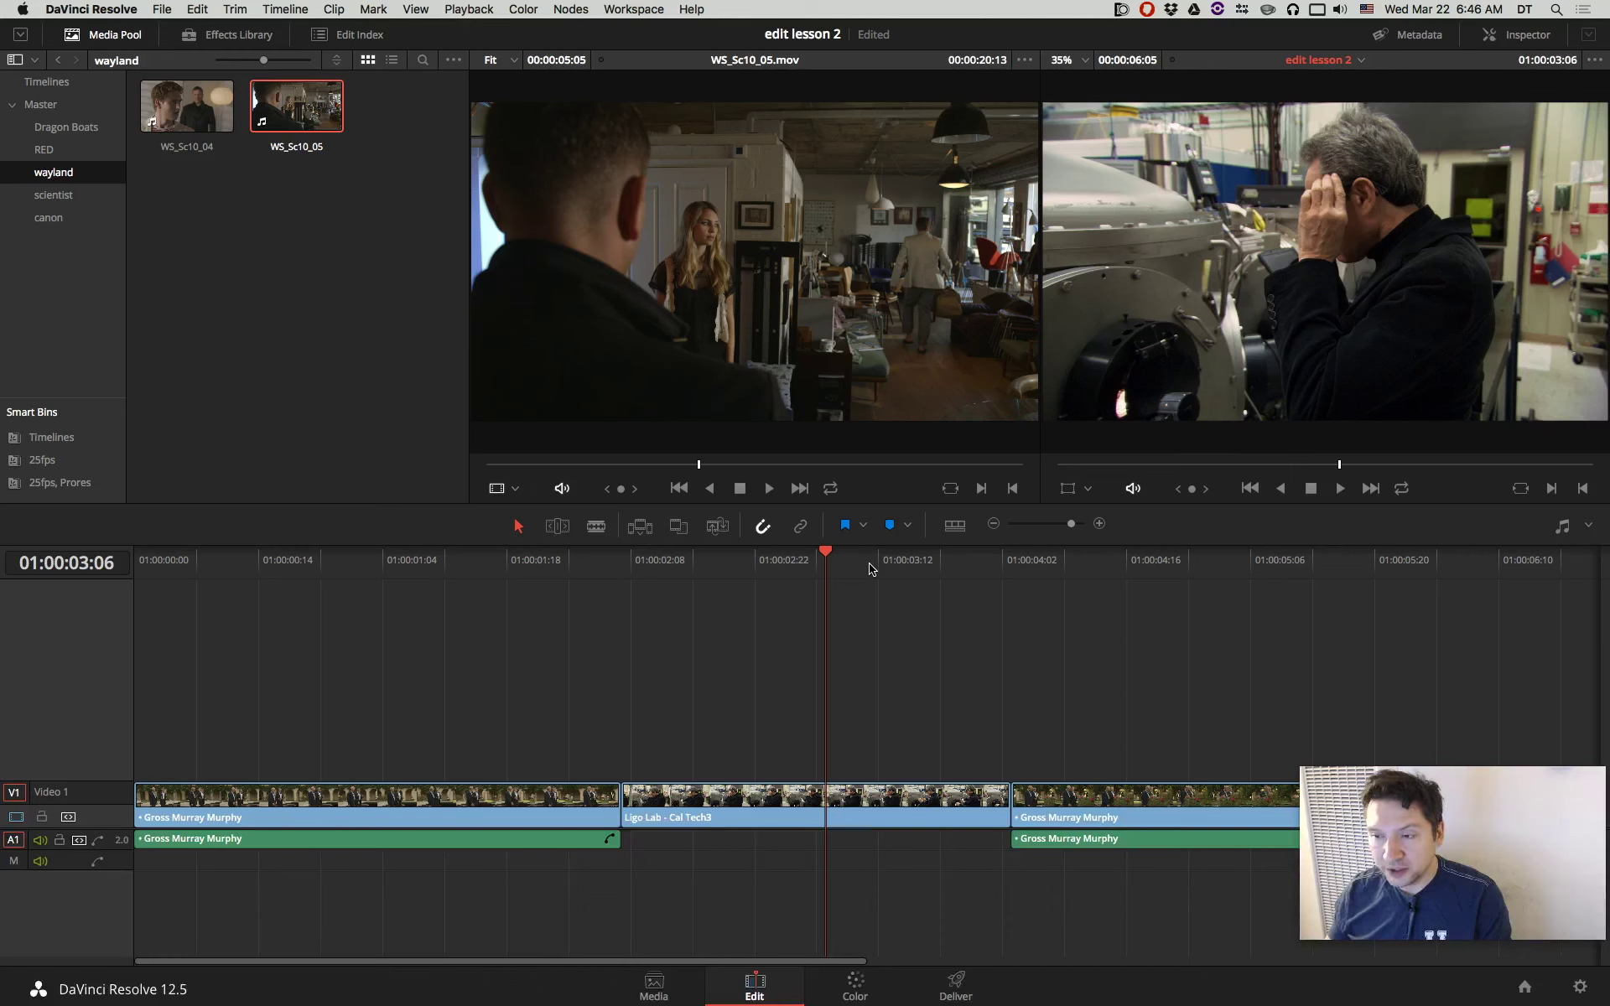
drag(699, 467, 677, 464)
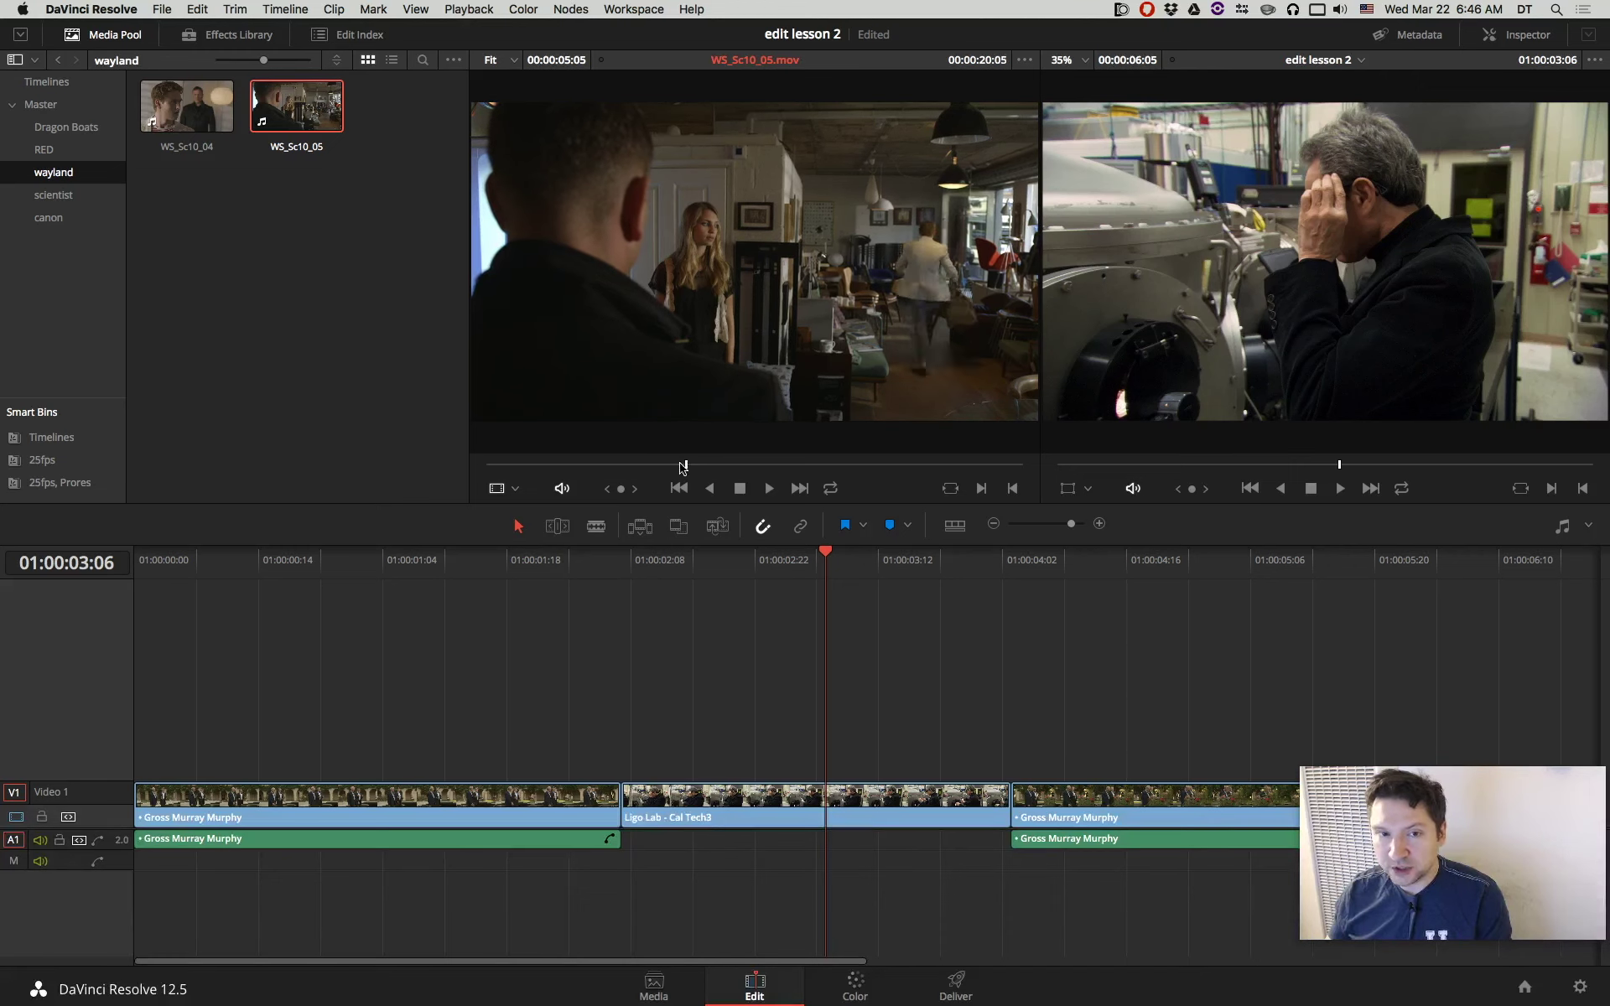
click(817, 573)
click(826, 567)
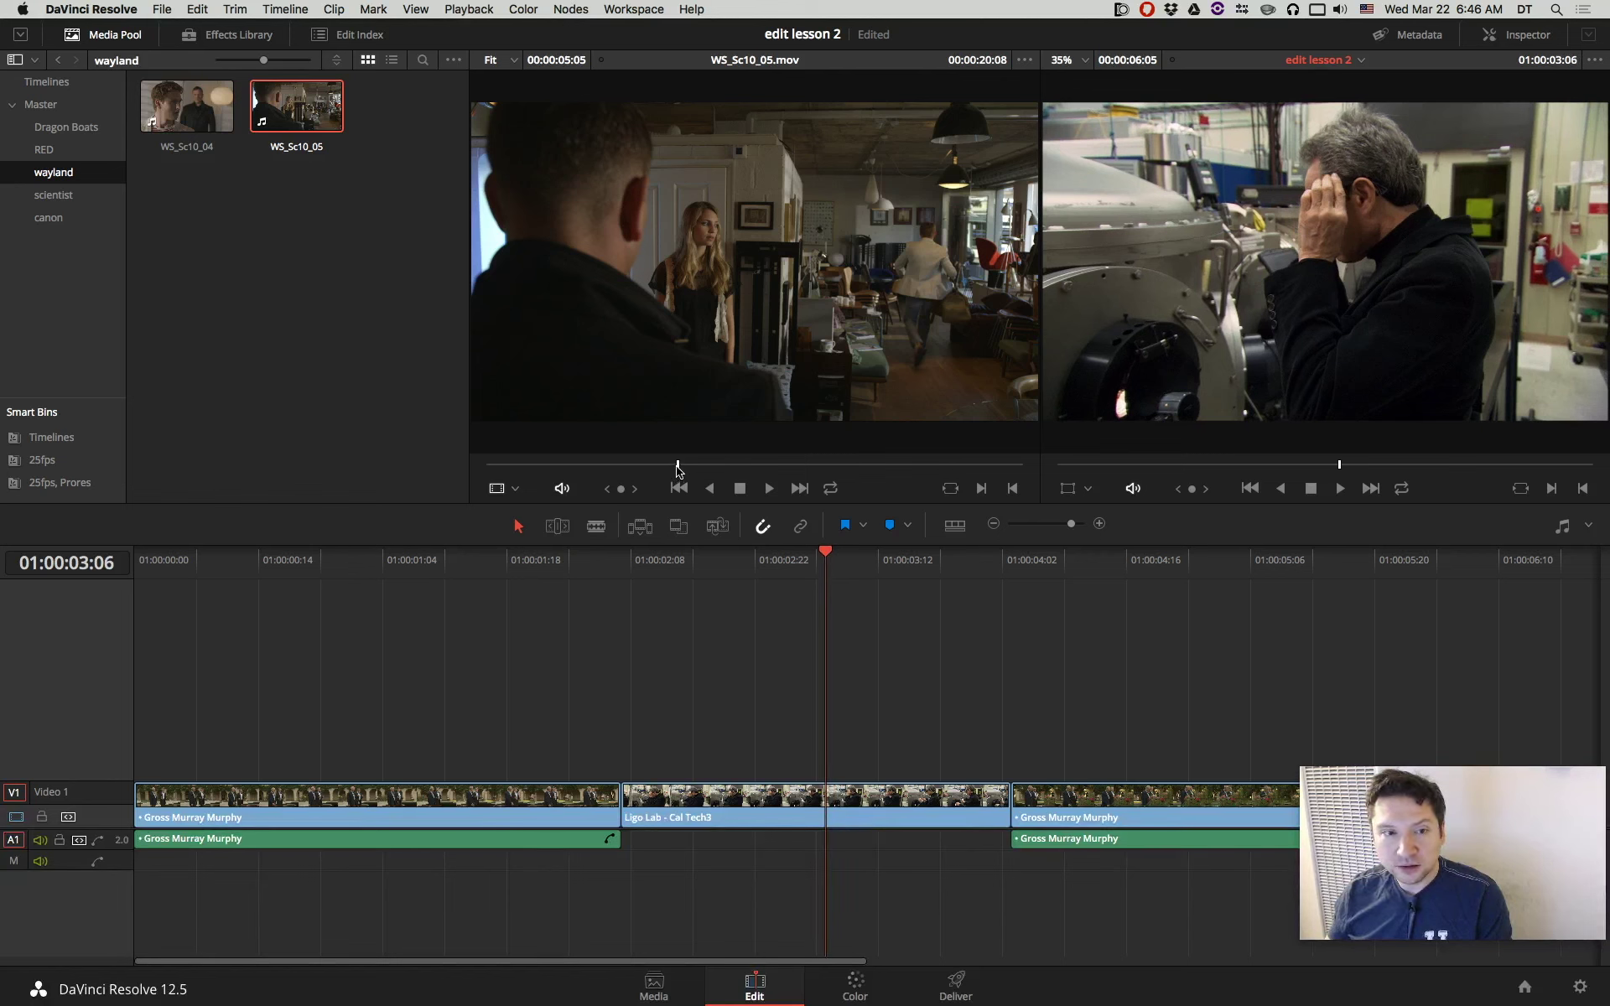
Load WS_Sc10_04, replace the Ligo Lab clip with F11, then undo that replacement.
drag(186, 106, 649, 388)
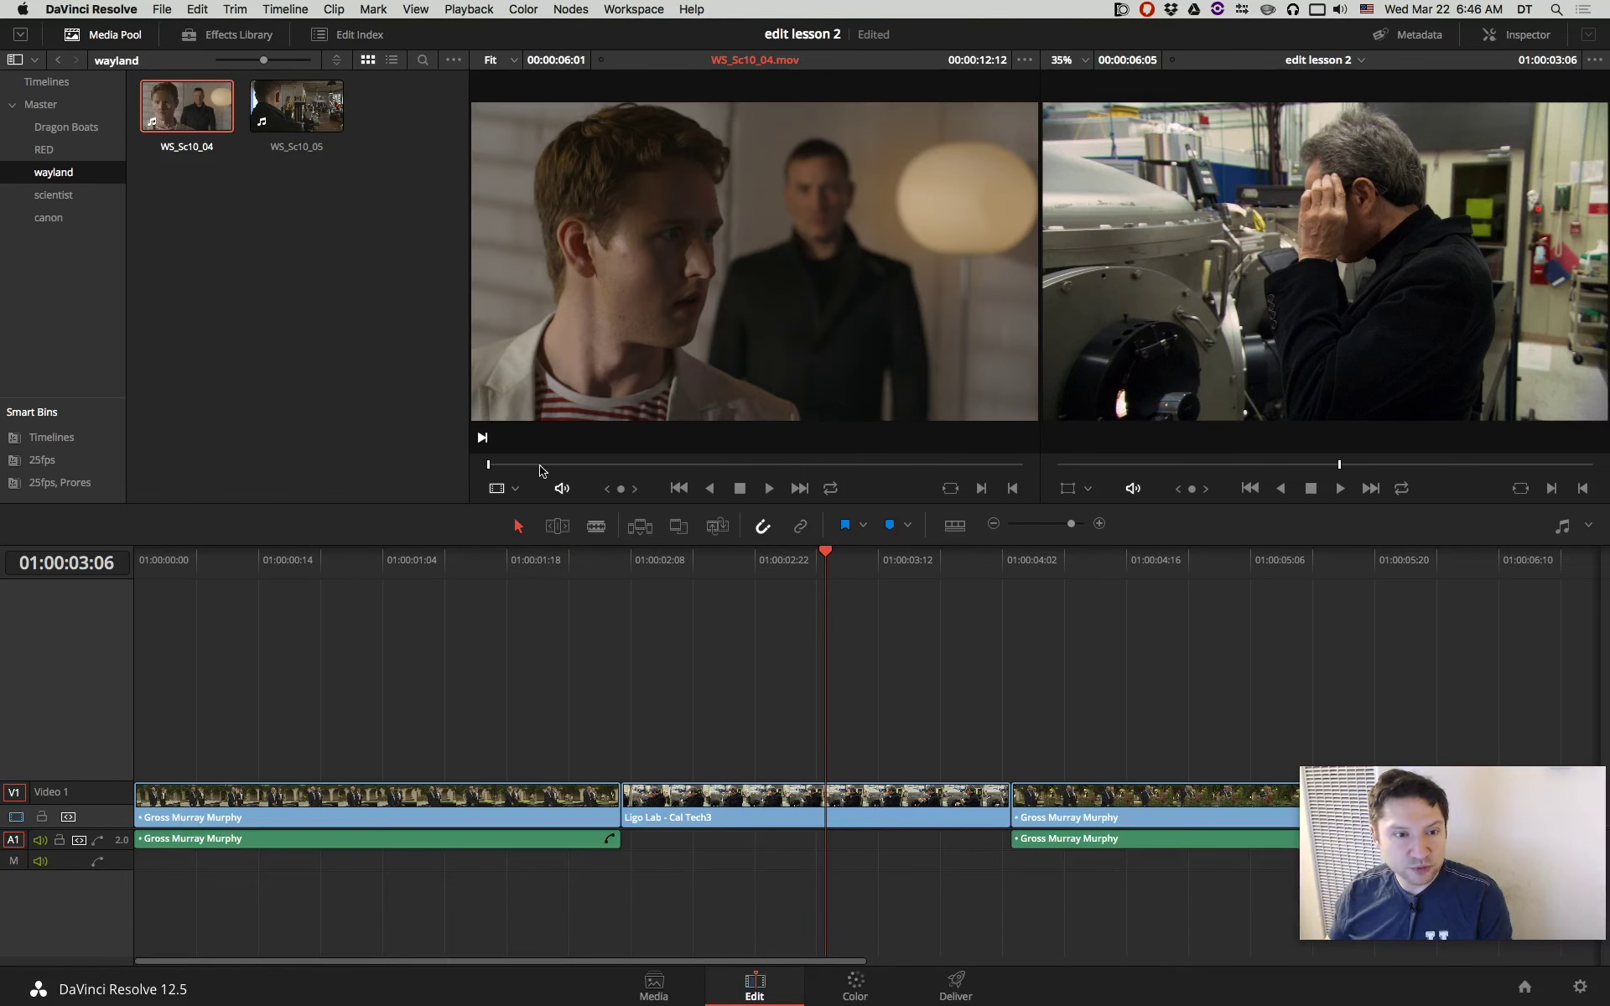
mouse_move(538, 465)
mouse_down()
mouse_move(763, 465)
mouse_move(685, 465)
mouse_move(718, 465)
mouse_up()
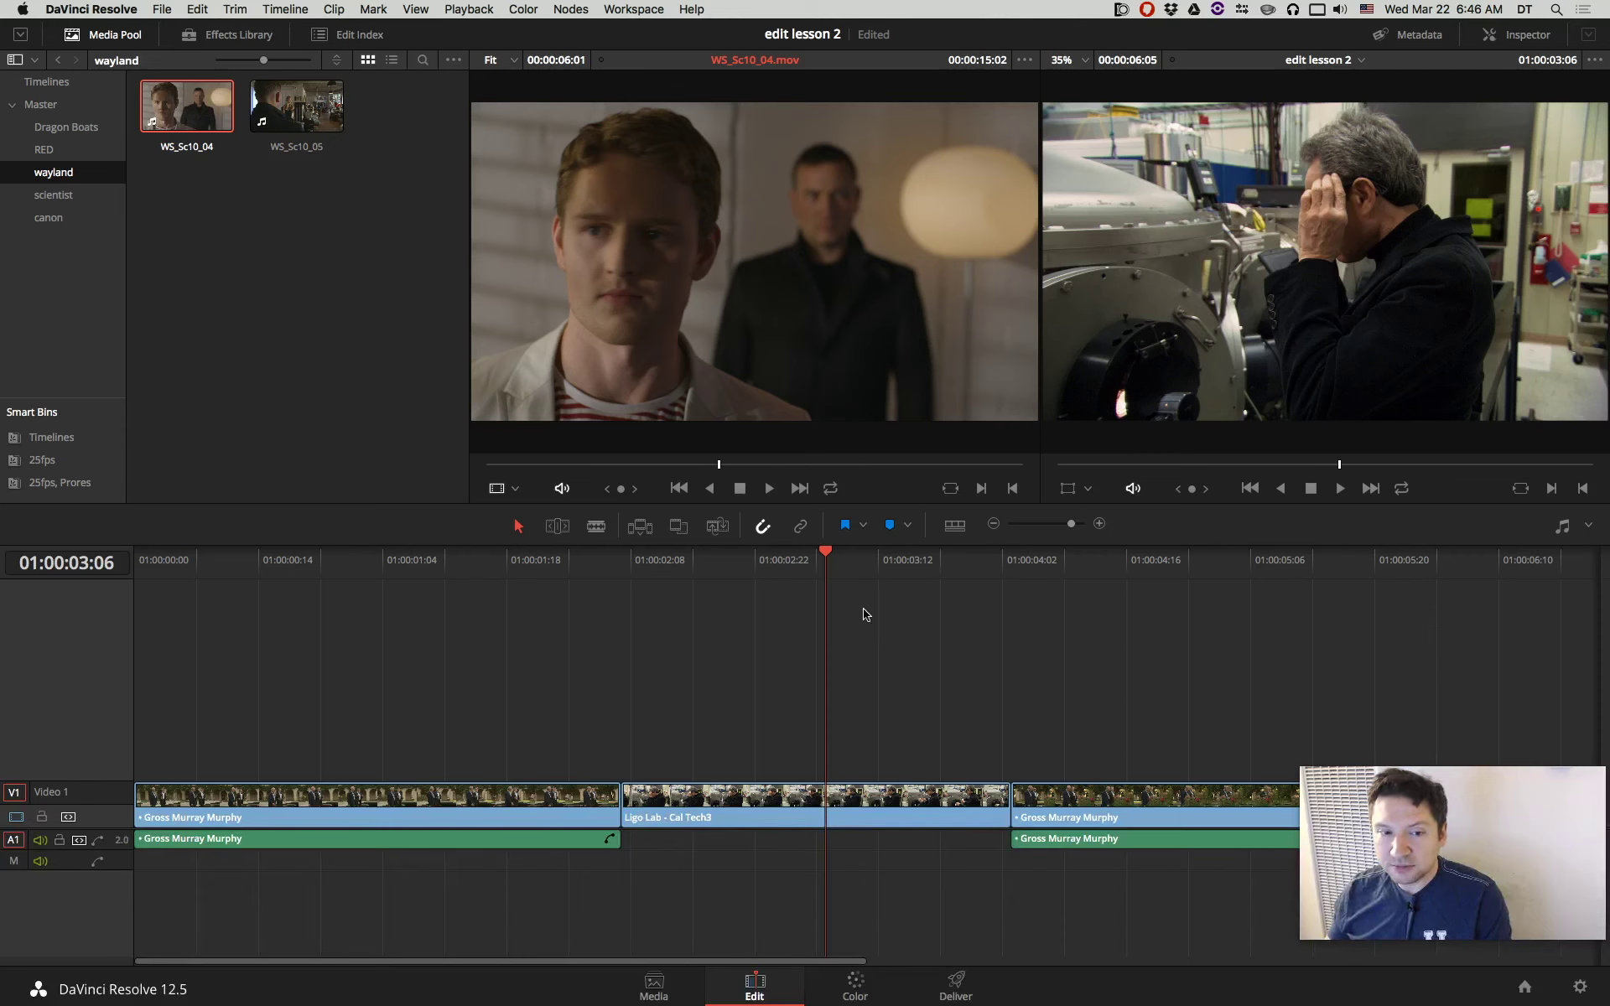
mouse_move(827, 563)
mouse_down()
mouse_move(689, 554)
mouse_move(871, 553)
mouse_move(852, 551)
mouse_up()
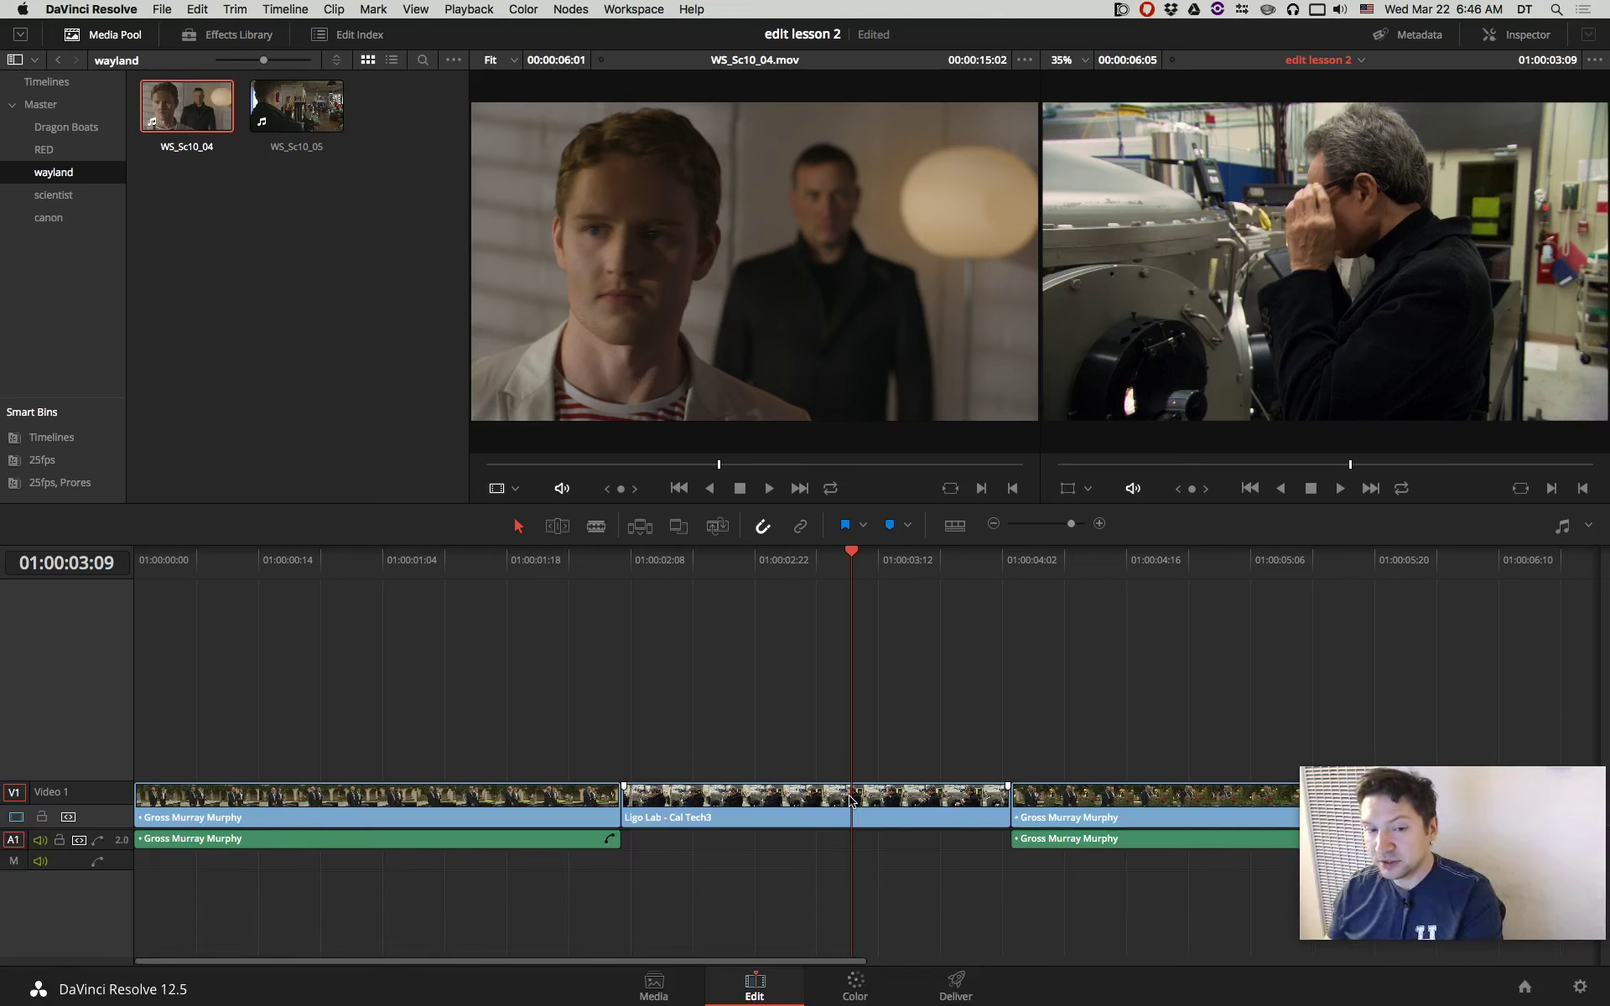
key(F11)
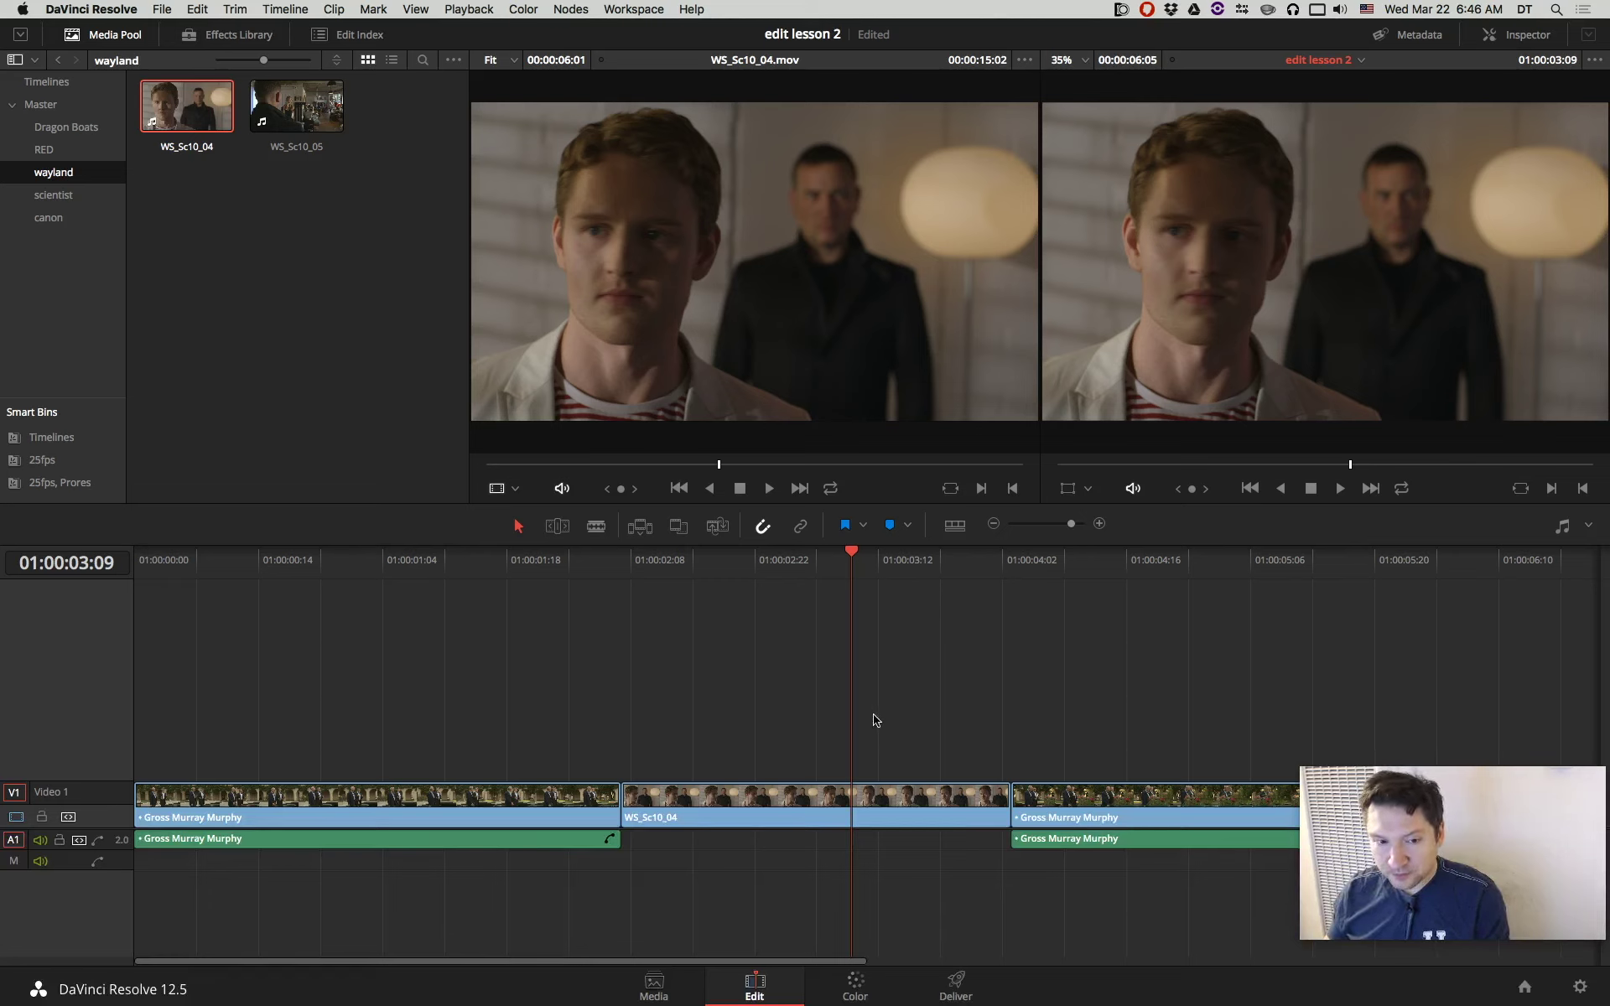
drag(849, 549, 833, 554)
drag(850, 556, 841, 557)
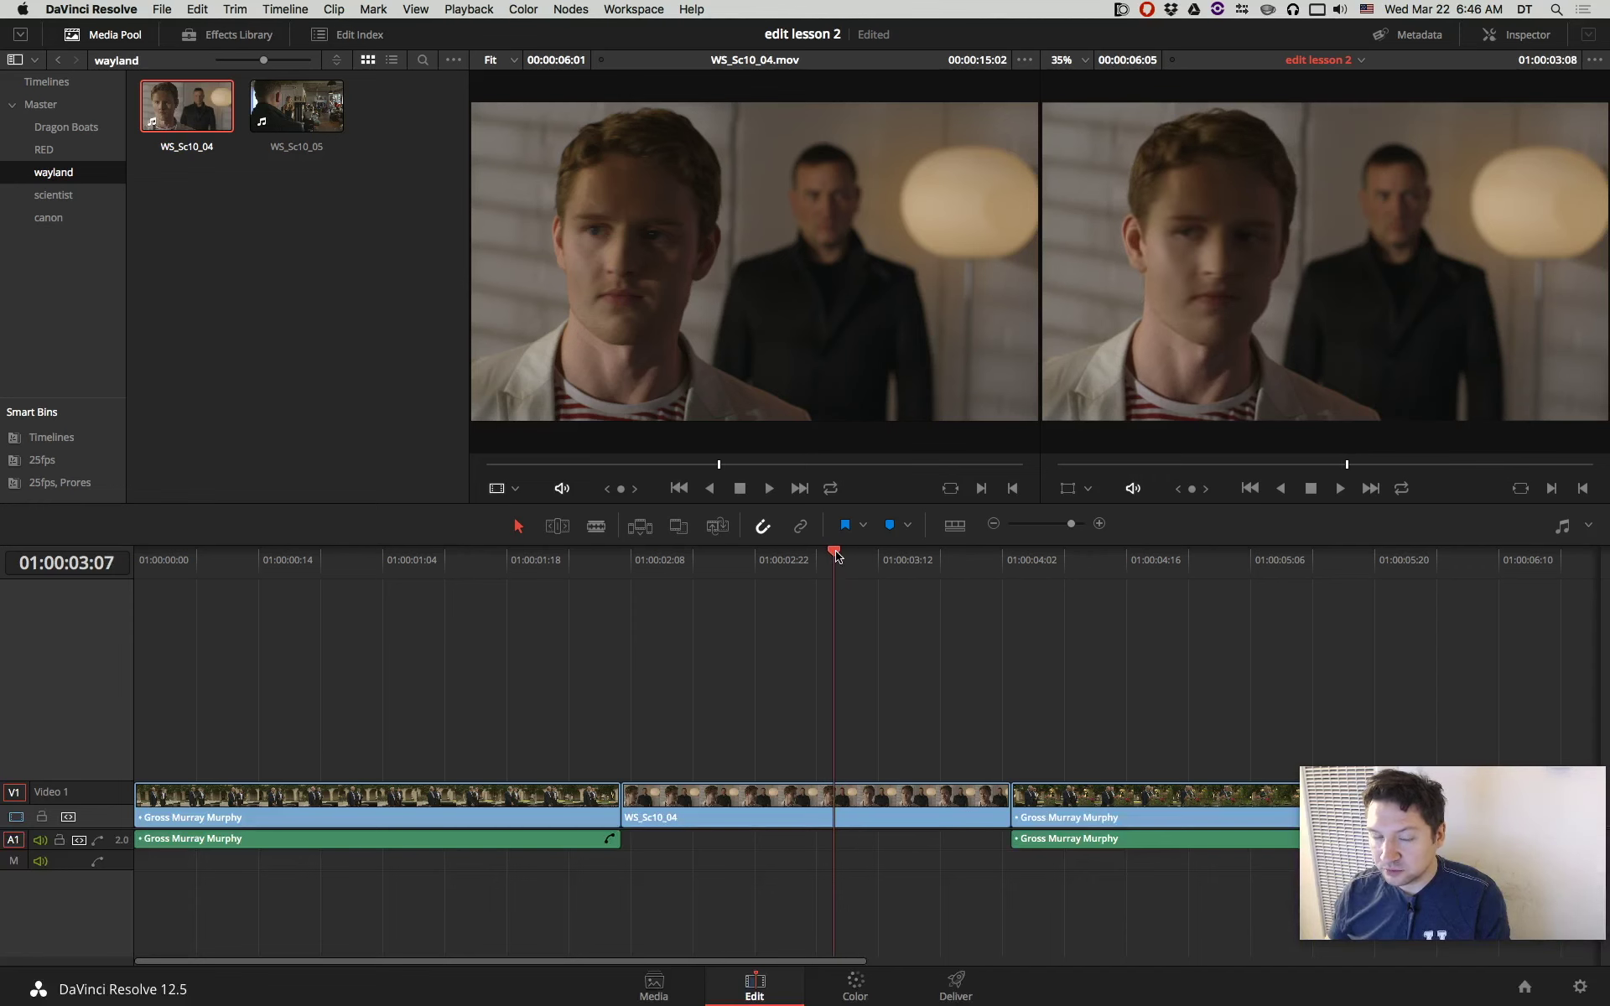
key(super+z)
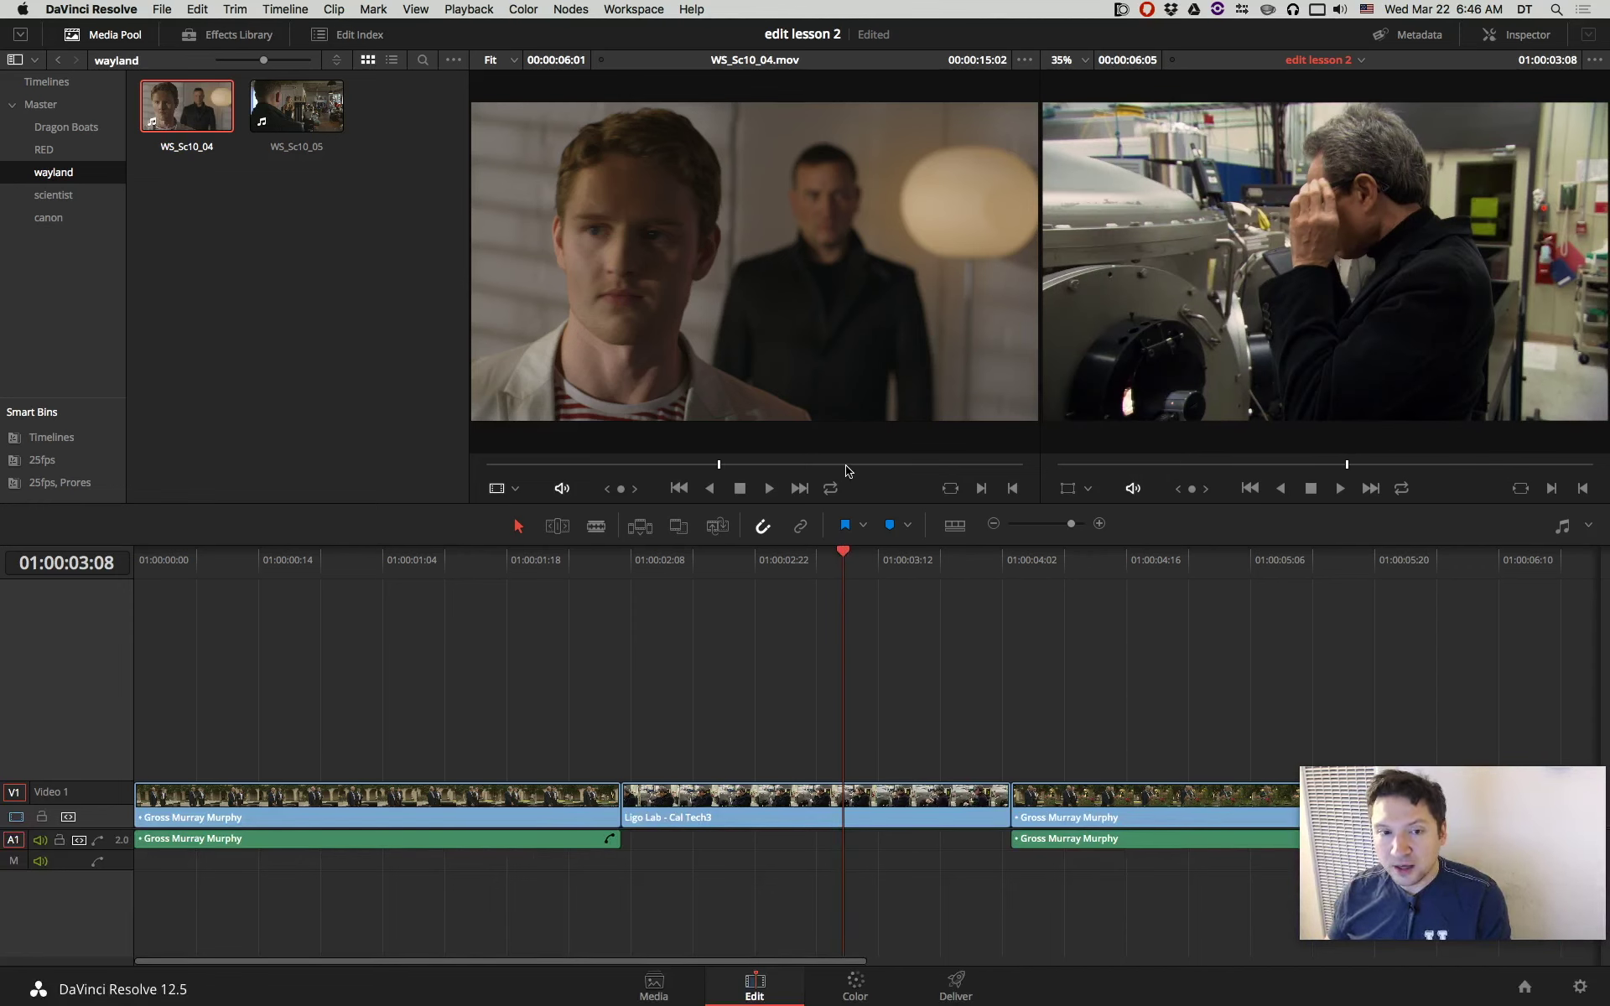
Mark an 11-frame In/Out range in WS_Sc10_04, then open Dragon Boats and skim Boat Replacement.
mouse_move(856, 464)
mouse_down()
mouse_move(954, 471)
mouse_move(932, 466)
mouse_up()
key(i)
key(o)
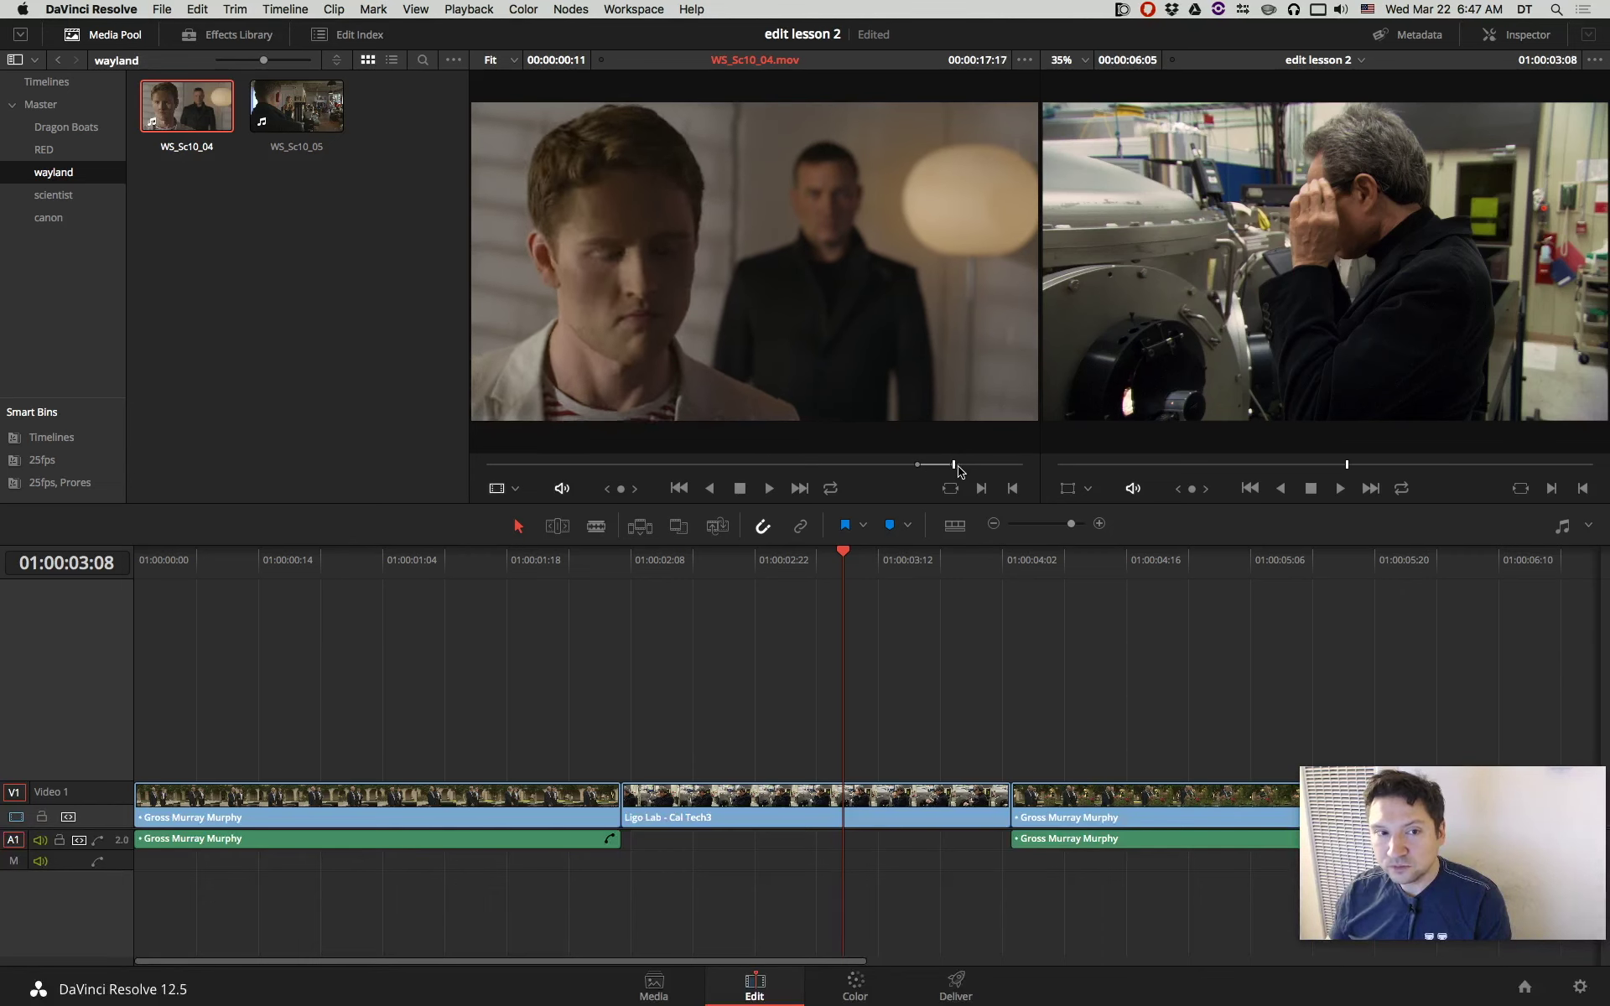
mouse_move(812, 468)
mouse_down()
mouse_move(579, 469)
mouse_move(616, 466)
mouse_up()
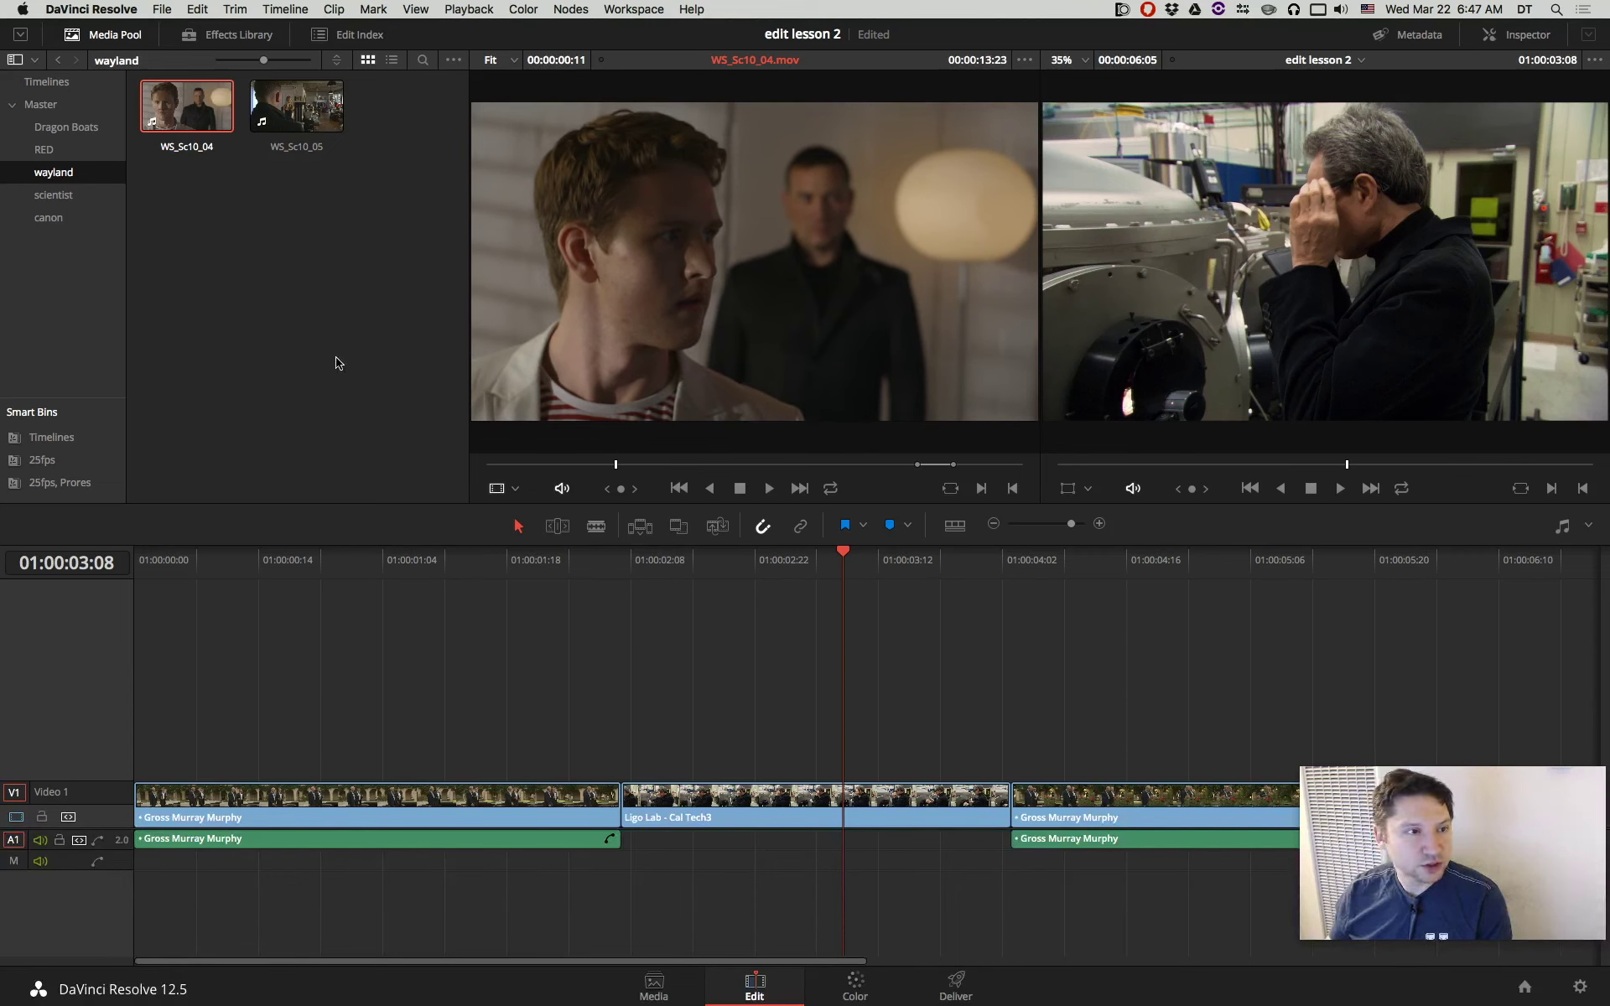
click(66, 127)
drag(859, 467, 867, 465)
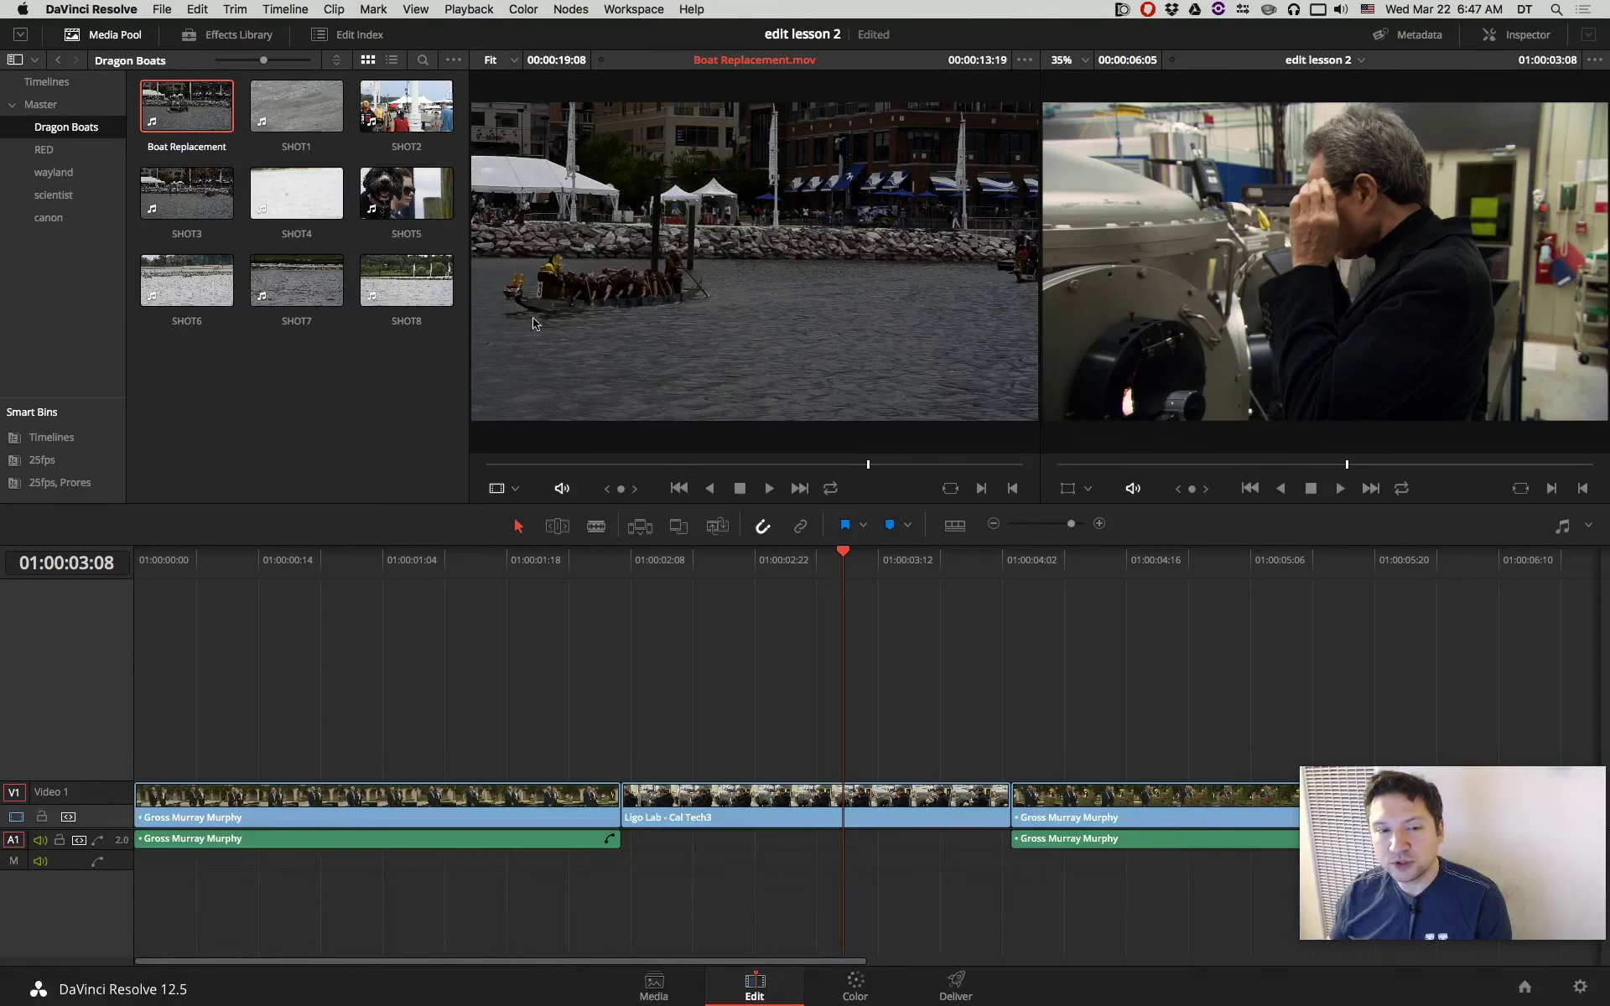
Set an Out point on Boat Replacement.mov and F11-replace the Ligo Lab clip with it.
drag(868, 466, 887, 466)
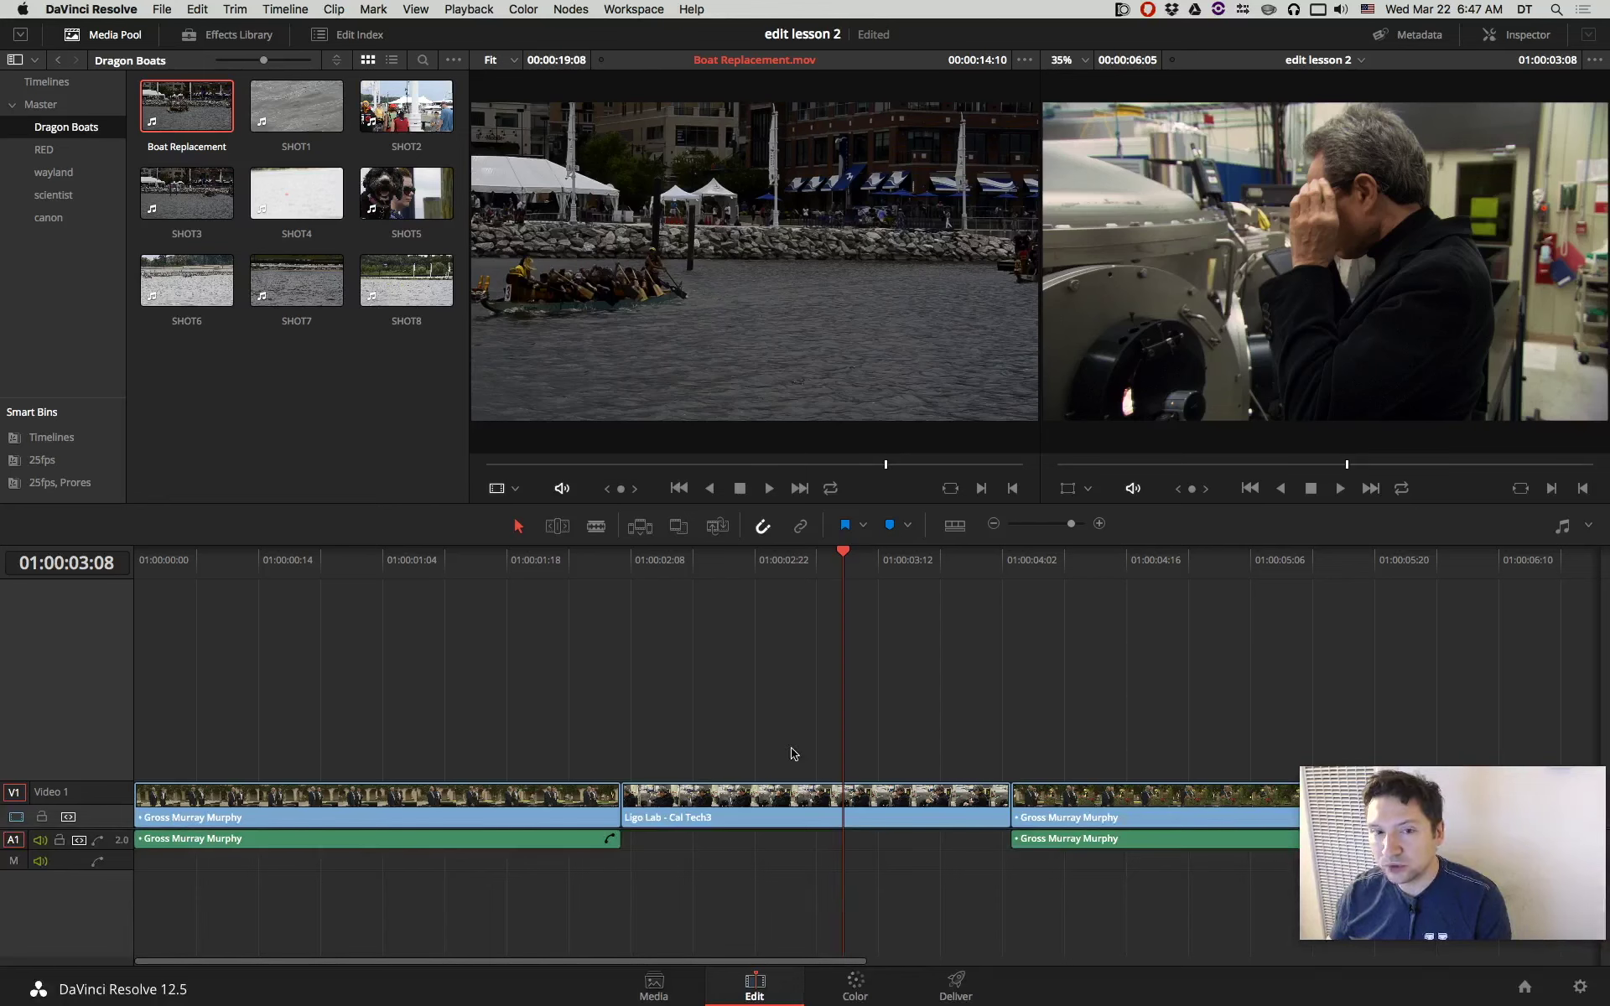
drag(514, 466, 545, 467)
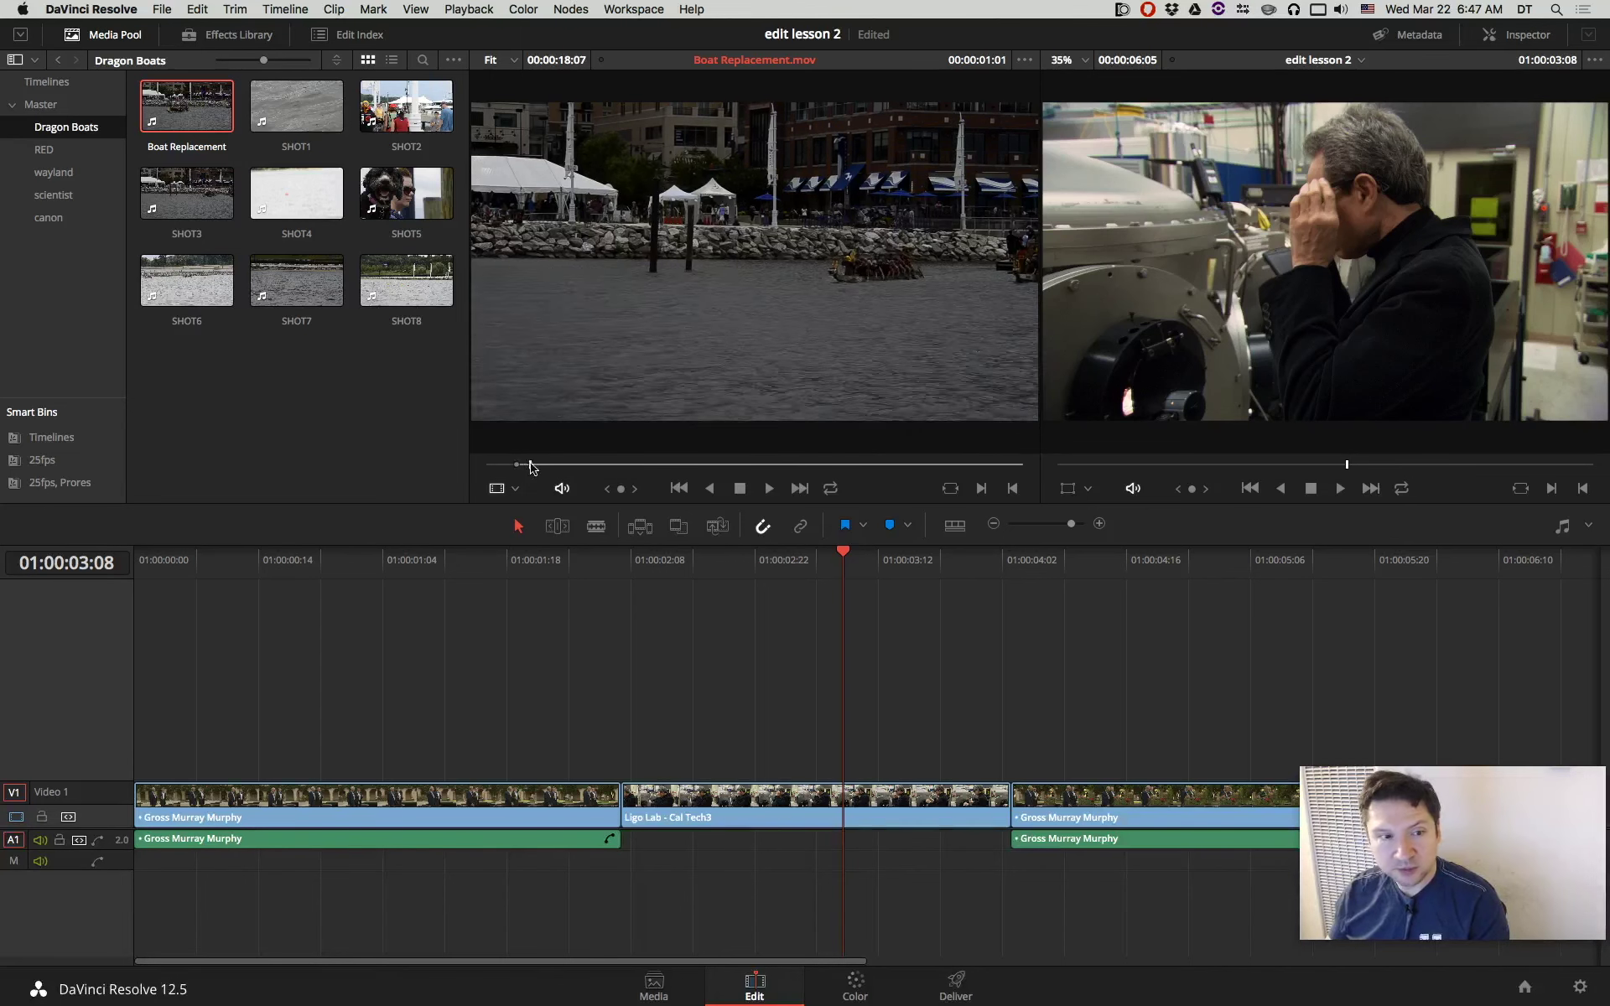
key(o)
mouse_move(924, 466)
mouse_down()
mouse_move(948, 466)
mouse_move(885, 469)
mouse_up()
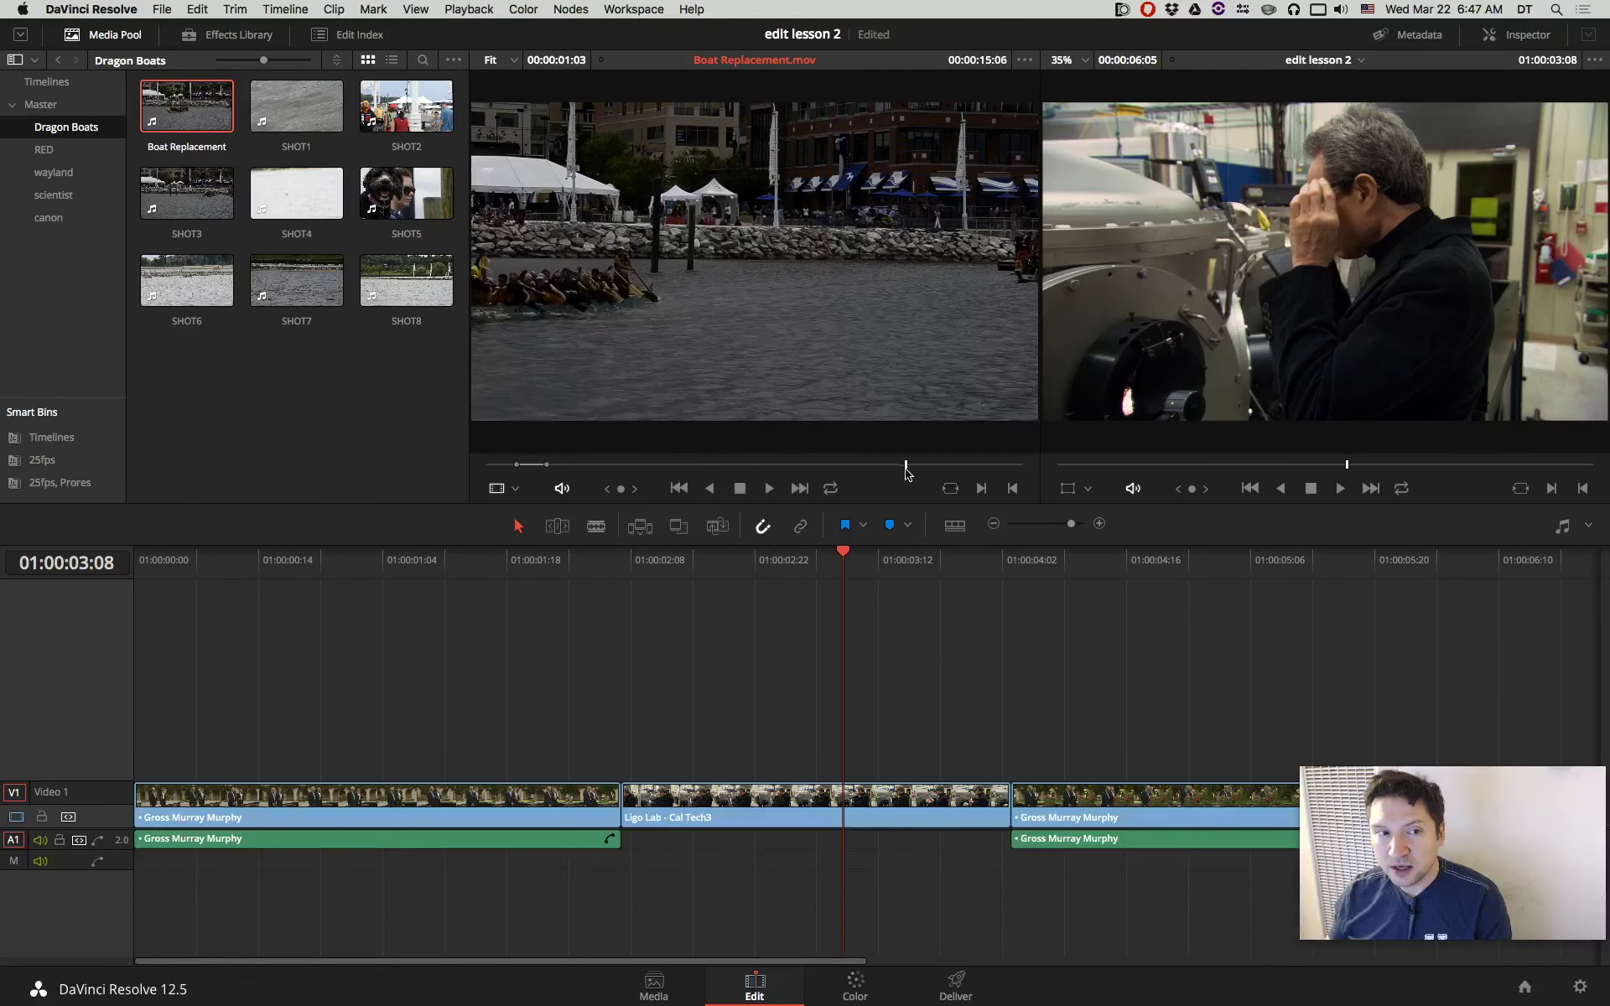
drag(885, 472, 882, 468)
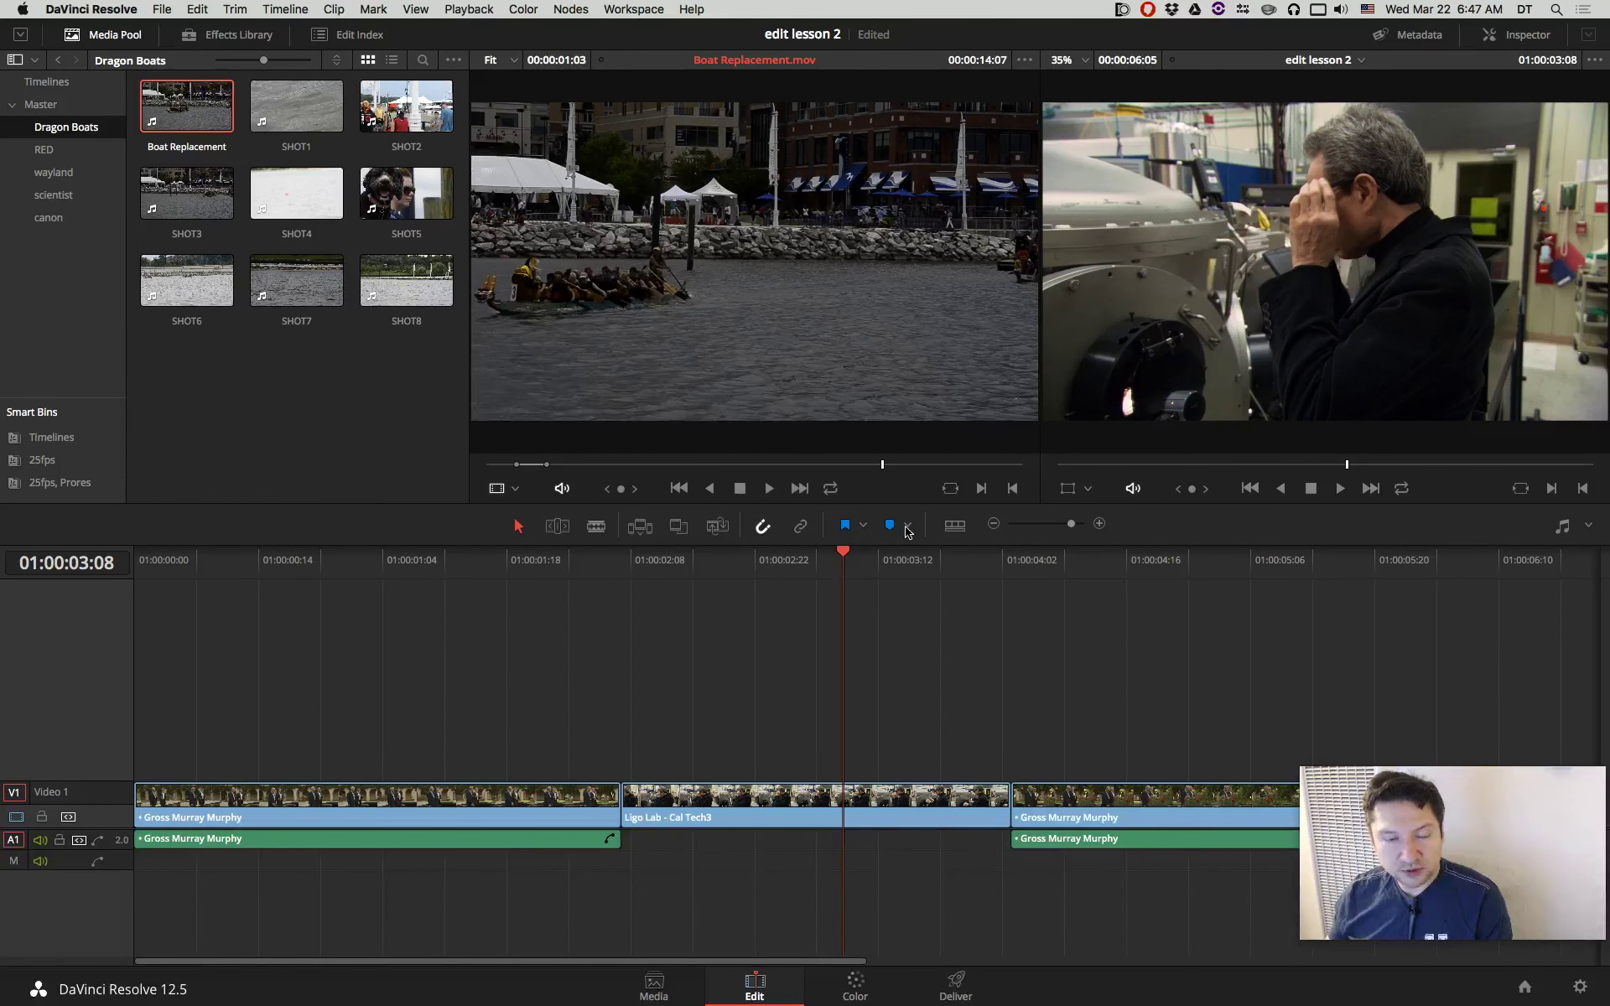
key(F11)
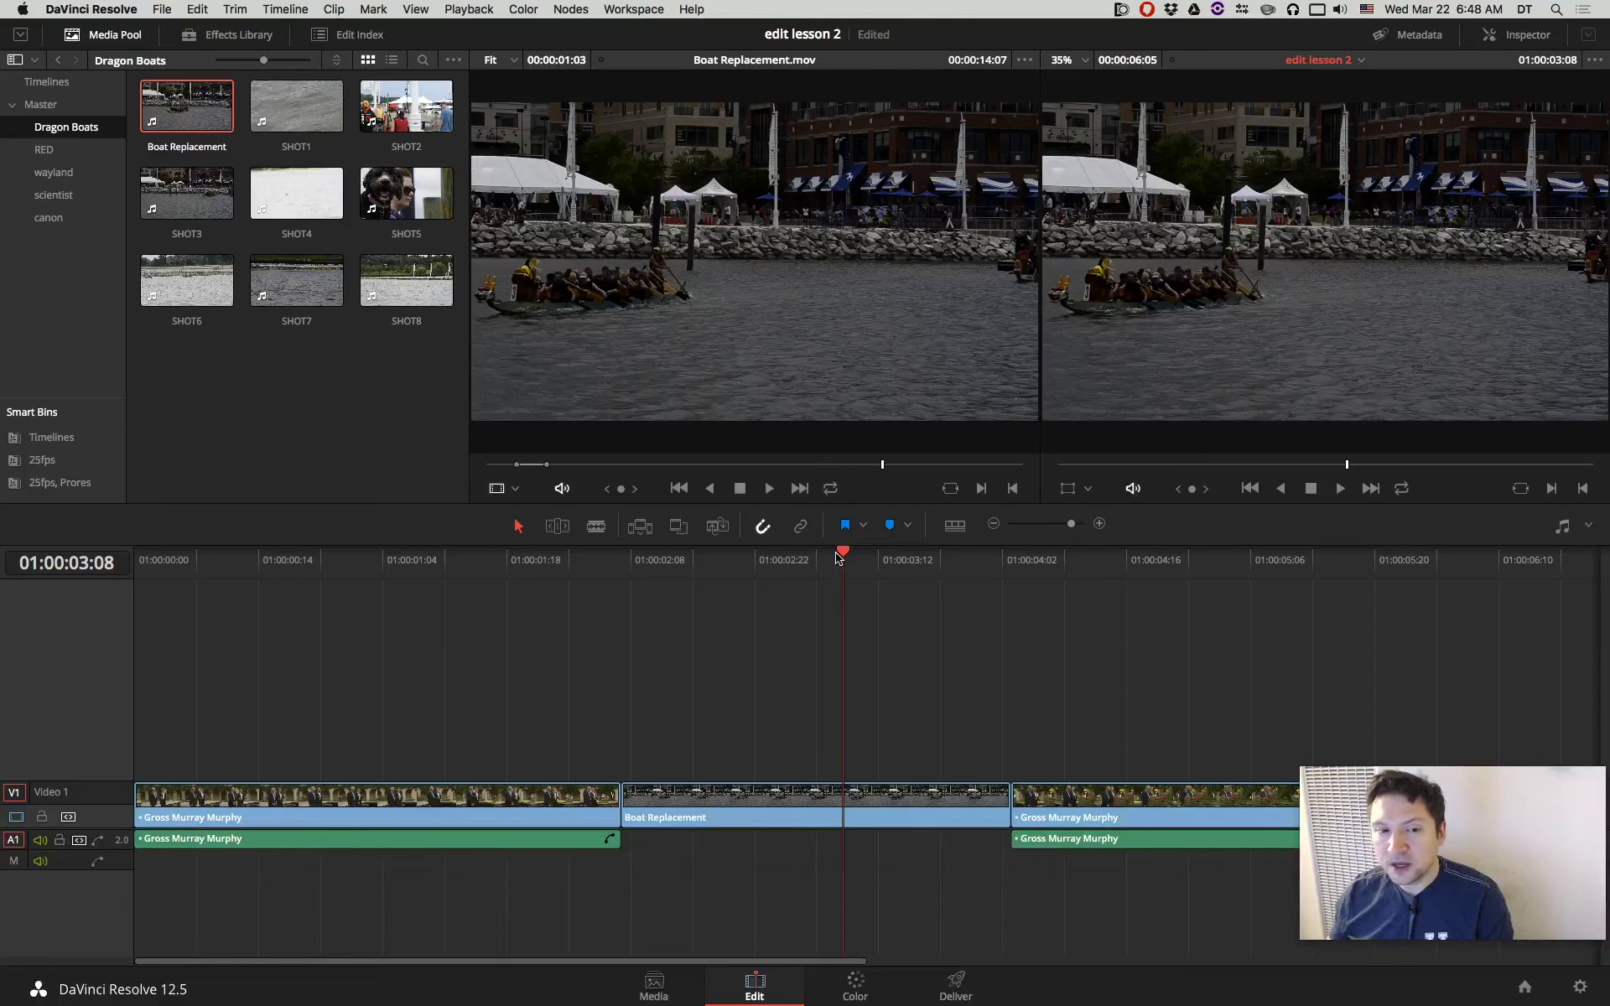
Mark a timeline In at 01:00:02:00 and Out at 01:00:04:10.
drag(842, 557, 835, 560)
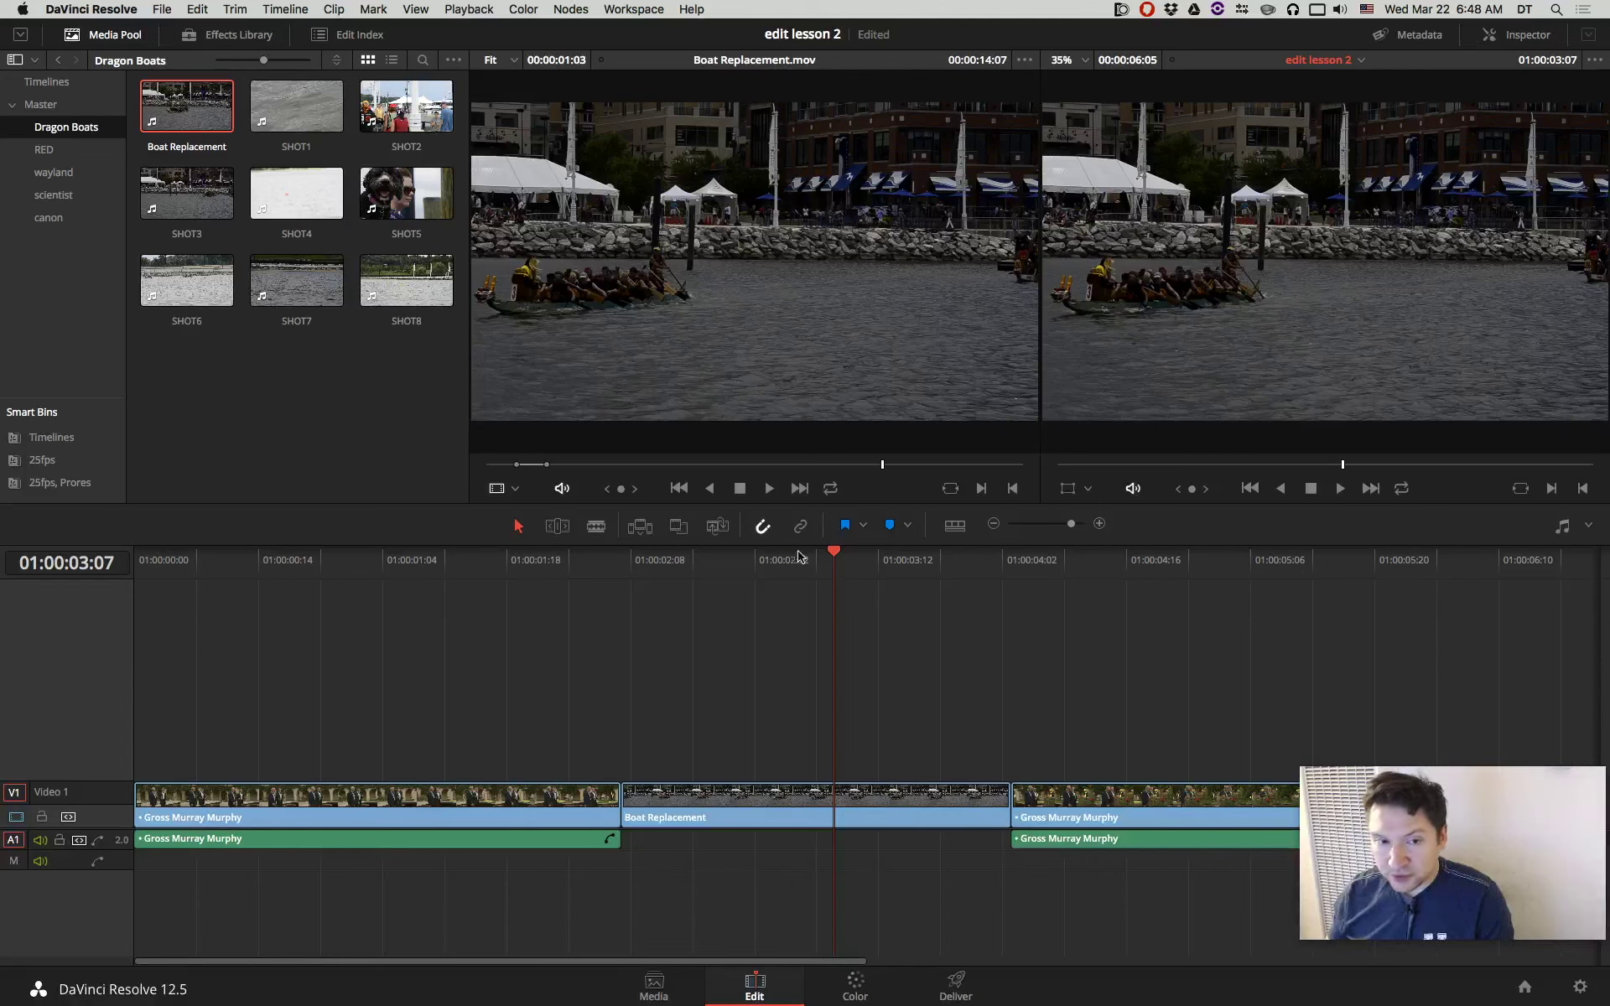
drag(798, 558, 563, 581)
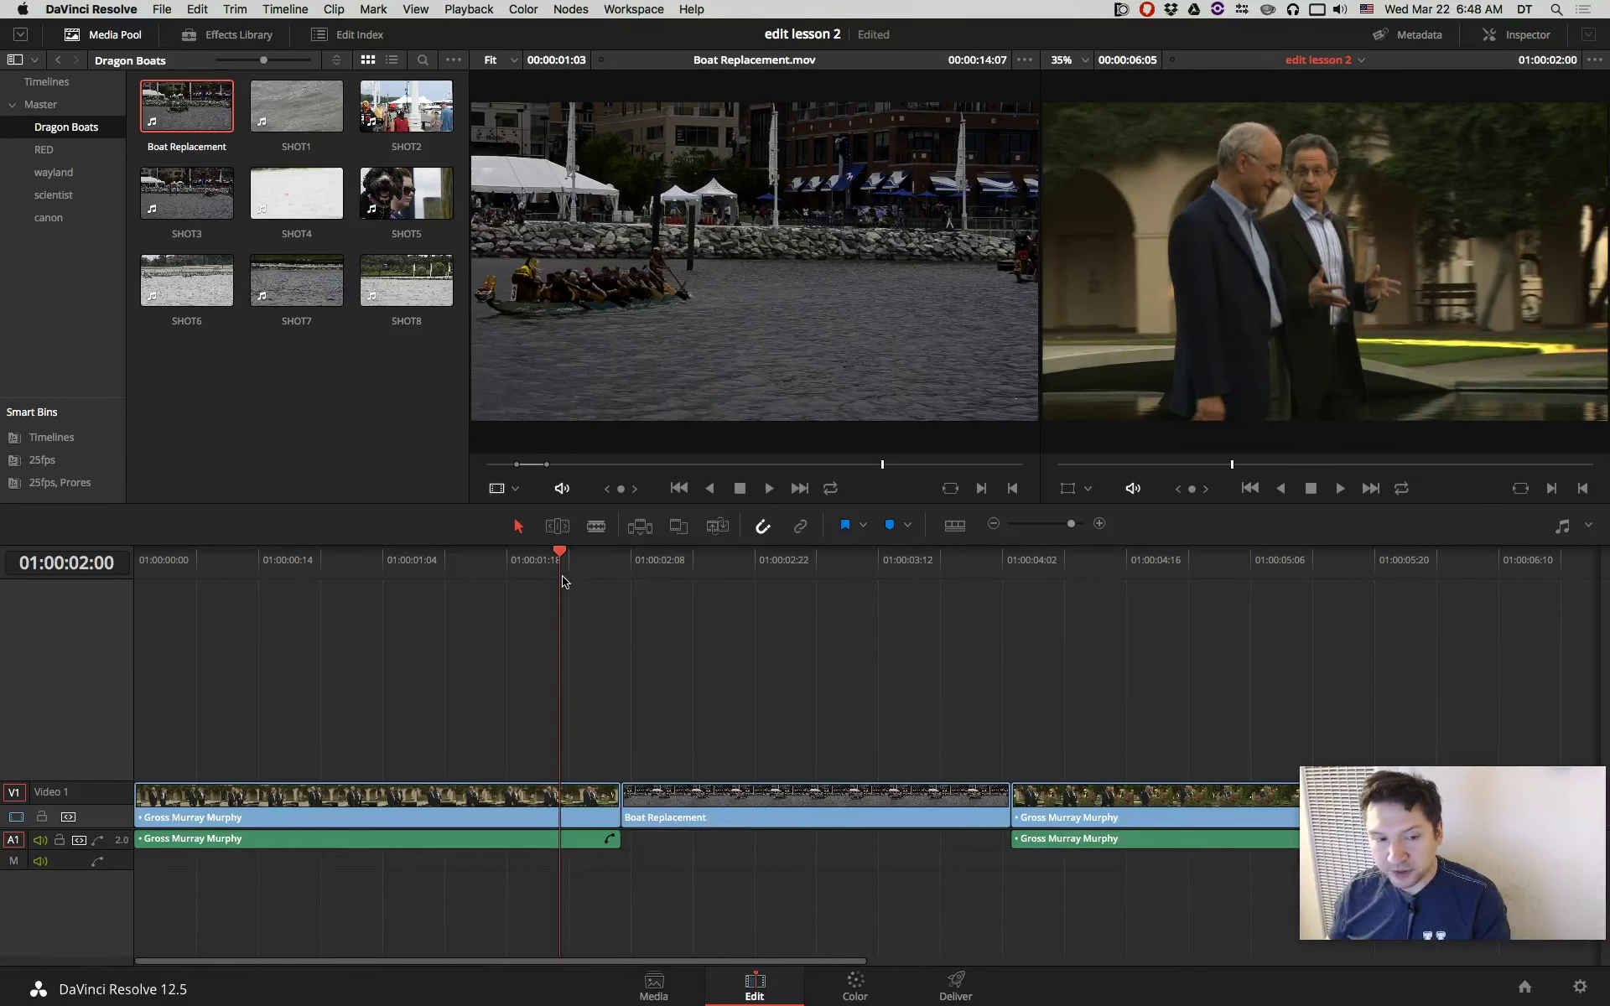
key(i)
click(1080, 566)
key(o)
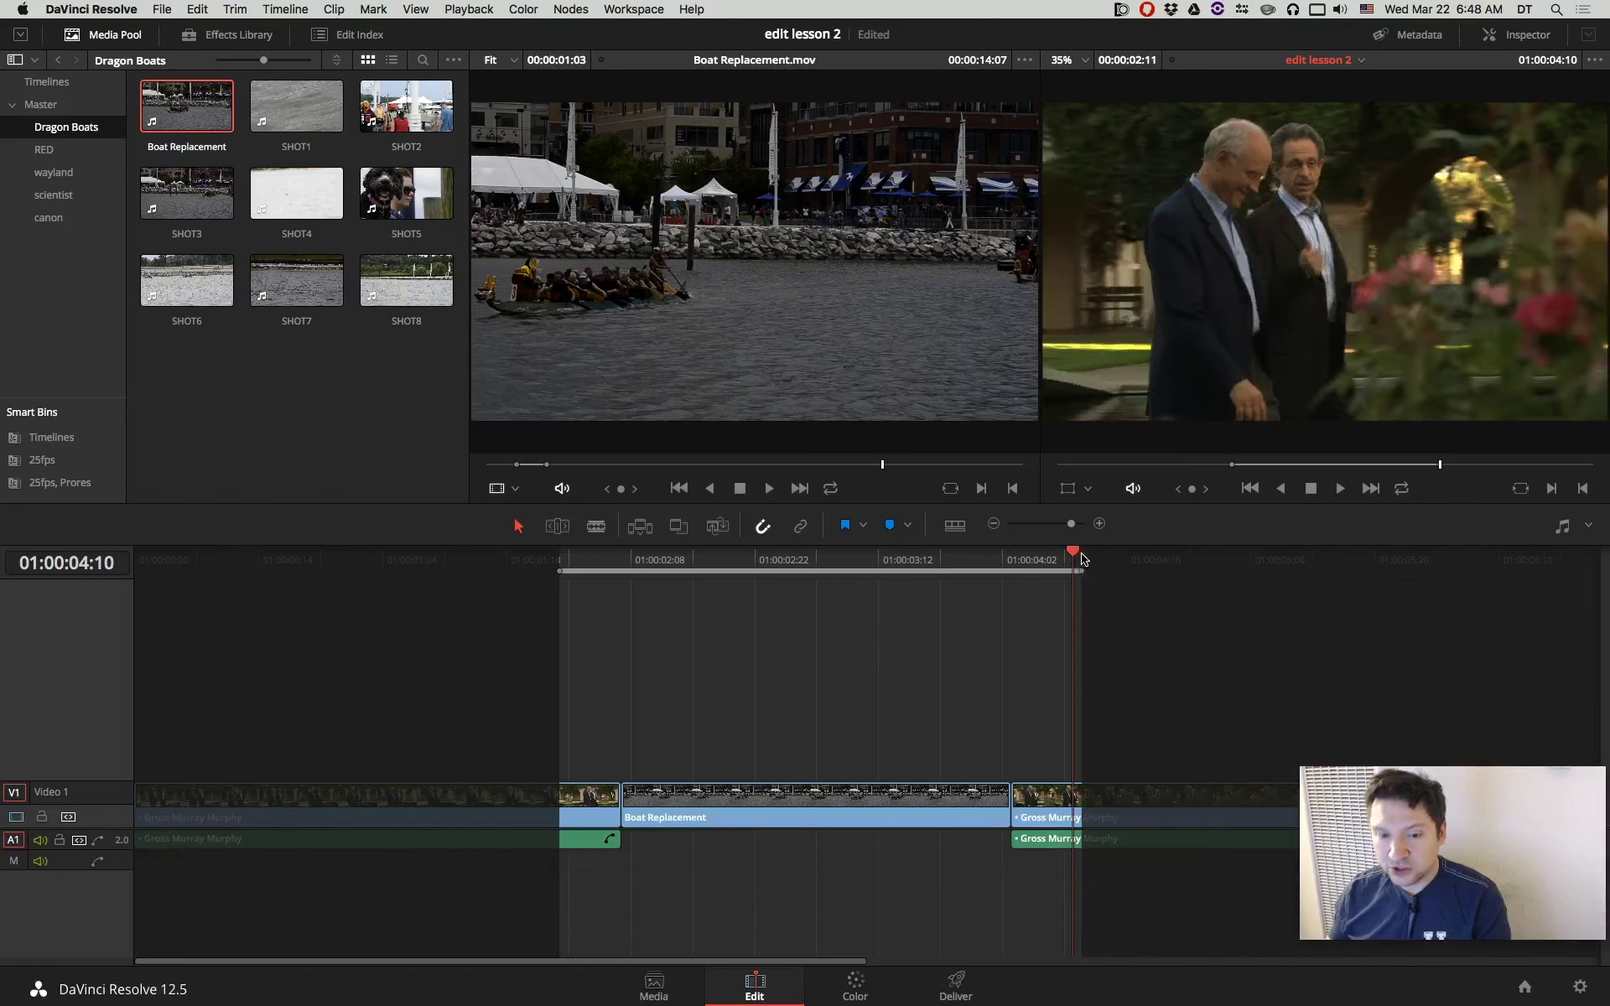
Move the playhead back to 01:00:03:20 and load SHOT8.mov into the source viewer.
click(1009, 567)
drag(1008, 567, 948, 567)
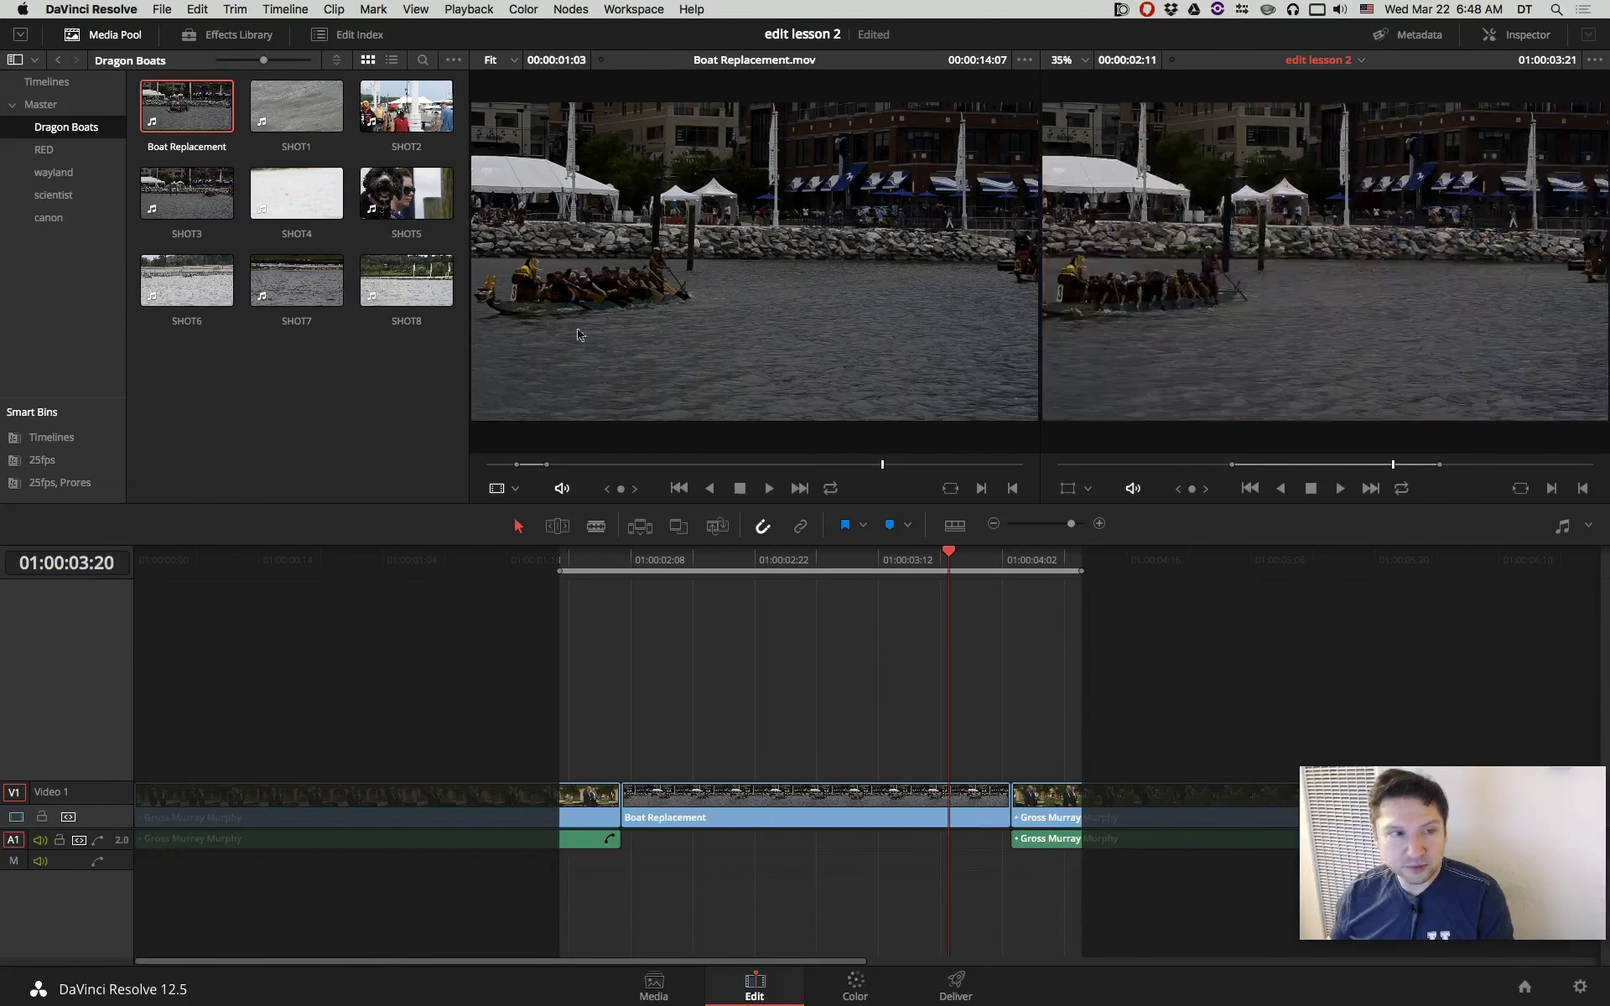
click(396, 285)
double_click(397, 286)
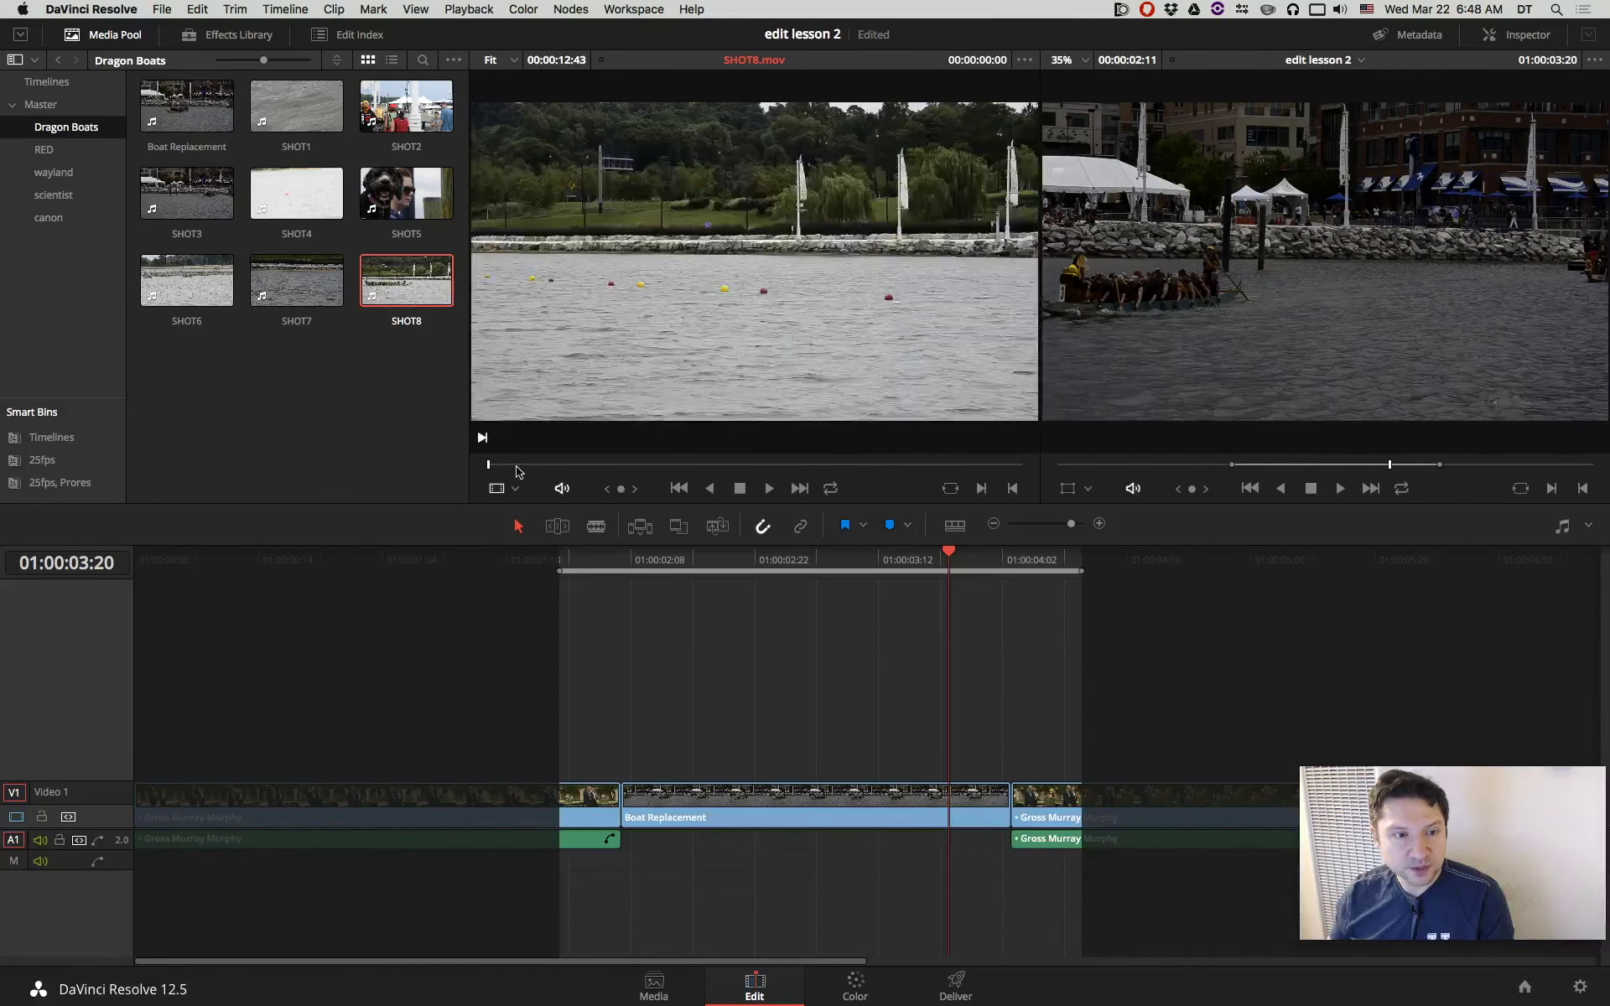
Cue SHOT8 at 00:00:12:43 and overwrite the marked V1 range, replacing Boat Replacement.
mouse_move(547, 465)
mouse_down()
mouse_move(741, 465)
mouse_move(721, 463)
mouse_up()
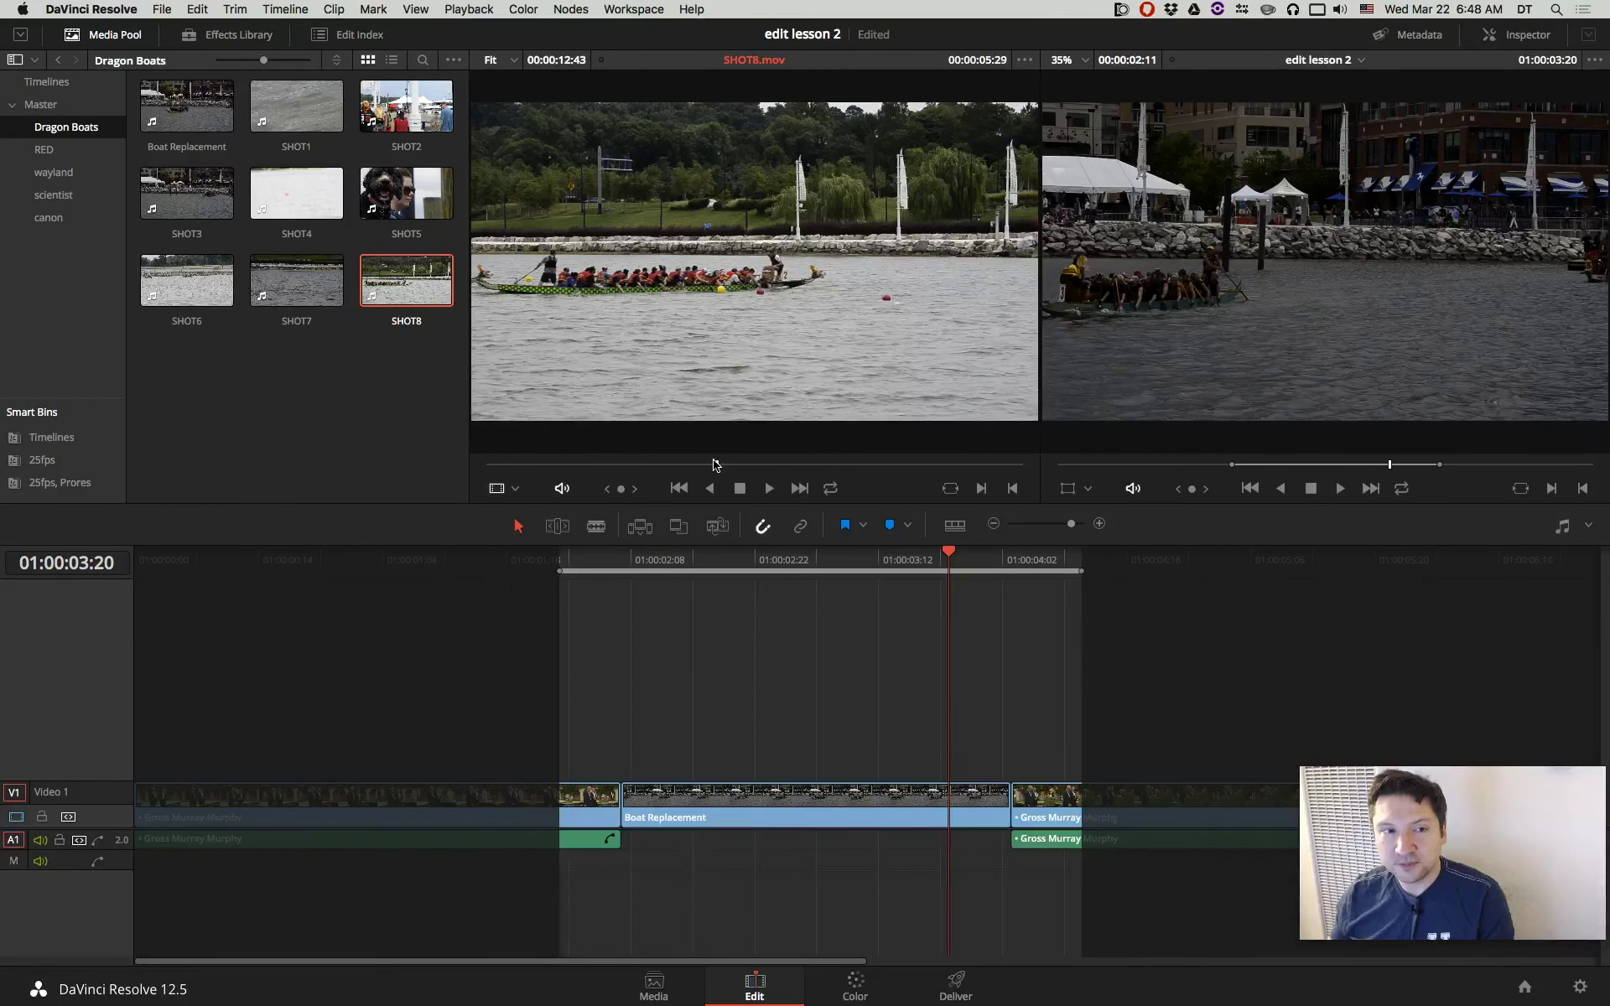
drag(721, 464, 717, 463)
mouse_move(937, 573)
mouse_down()
mouse_move(931, 560)
mouse_move(862, 567)
mouse_up()
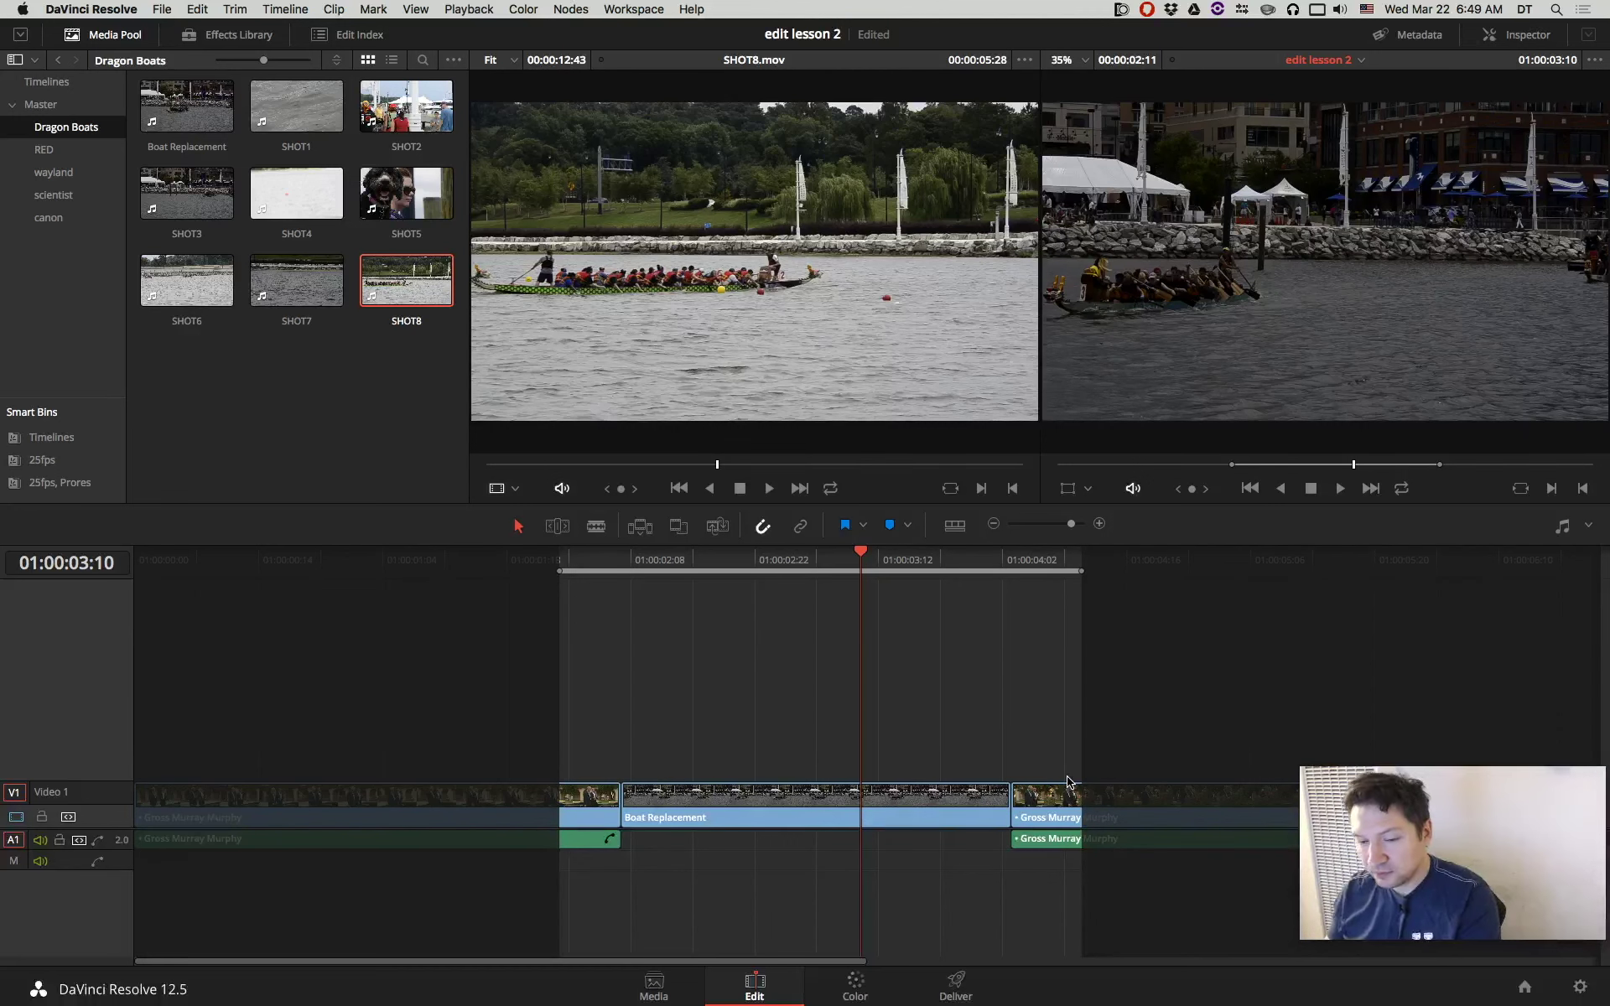
key(F10)
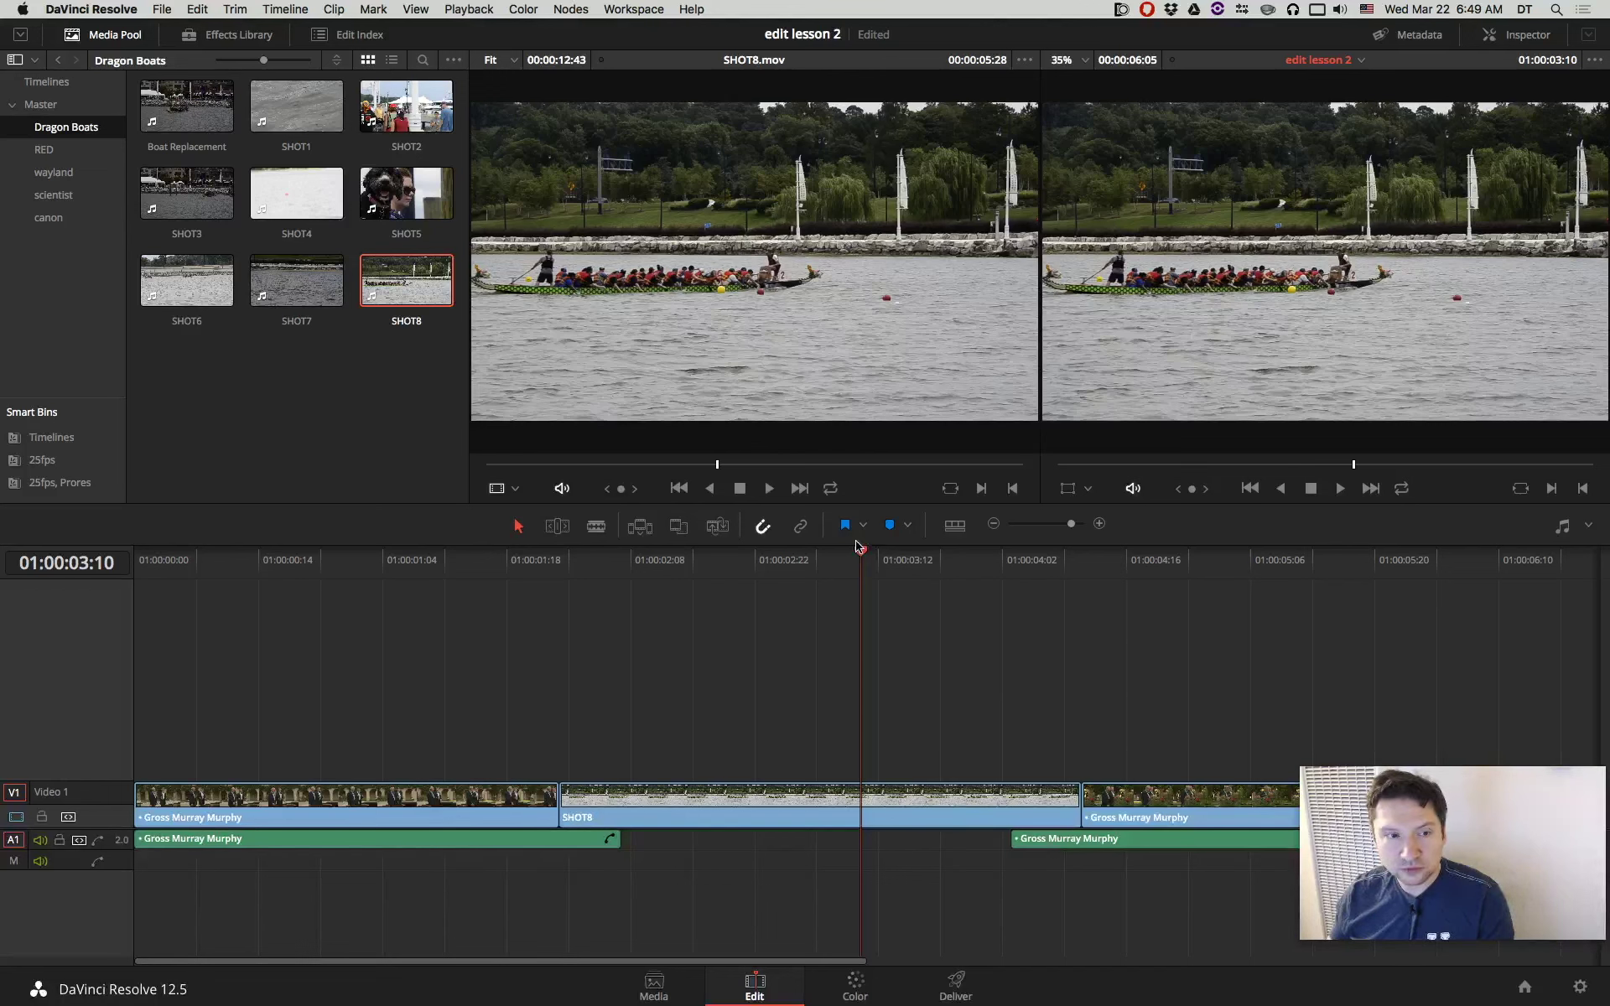
drag(841, 556, 842, 560)
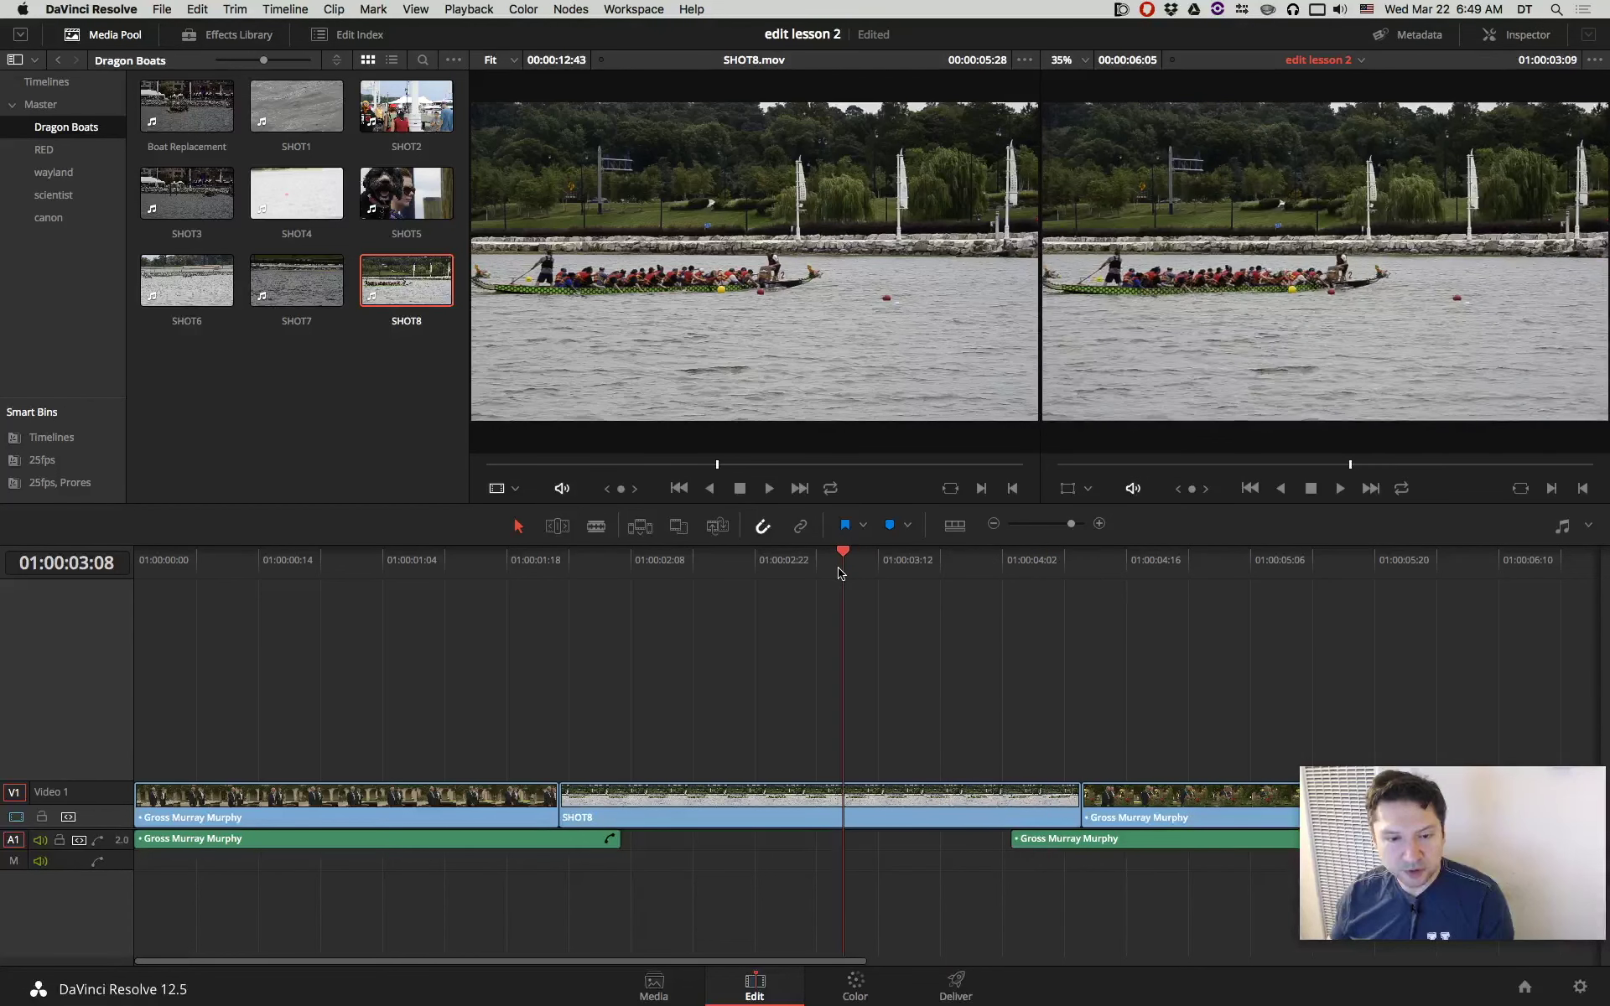
Trial-insert SHOT8, then undo back to Boat Replacement with its In–Out range marked.
key(F9)
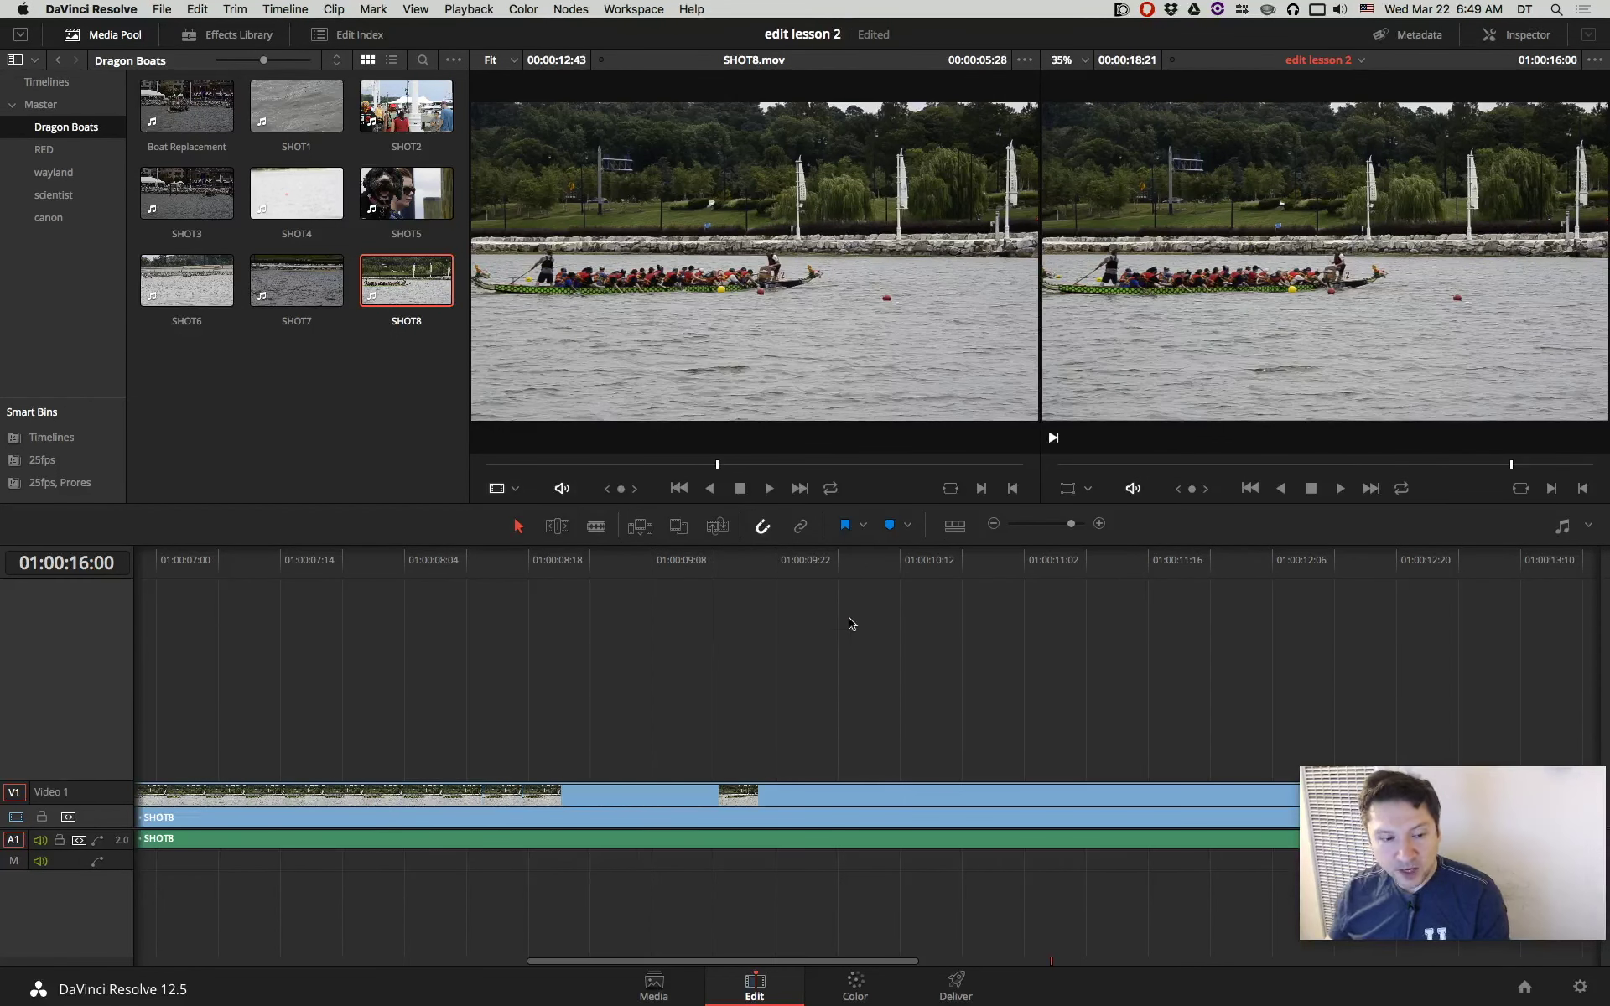
key(super+z)
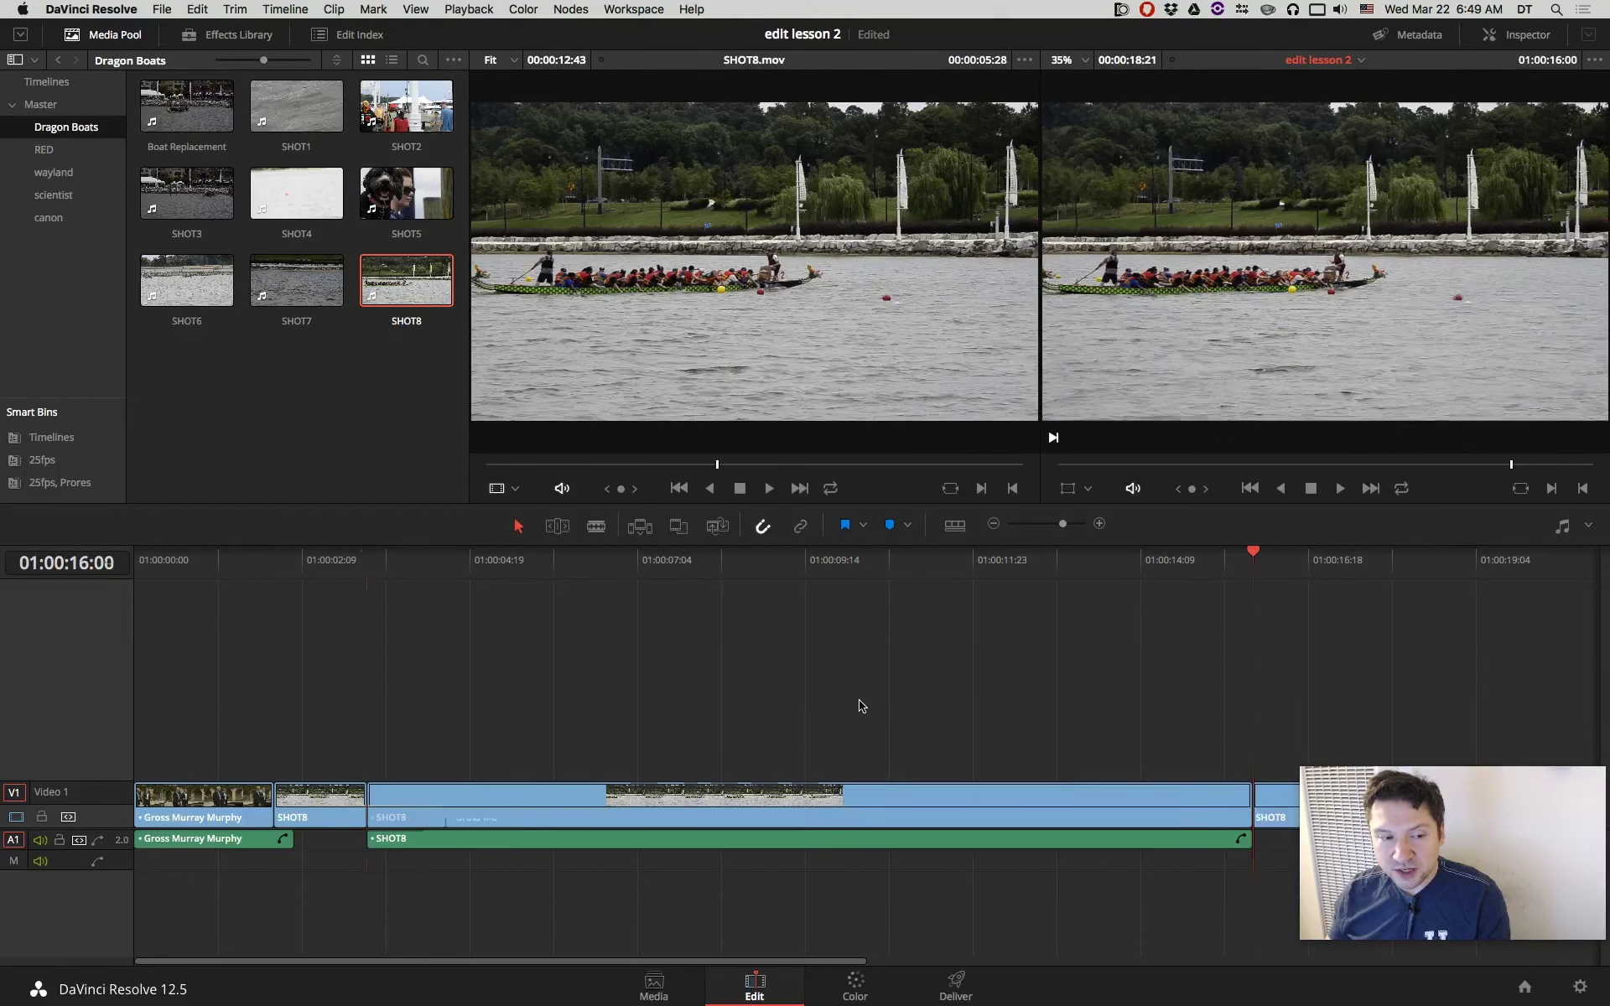
key(super+equal)
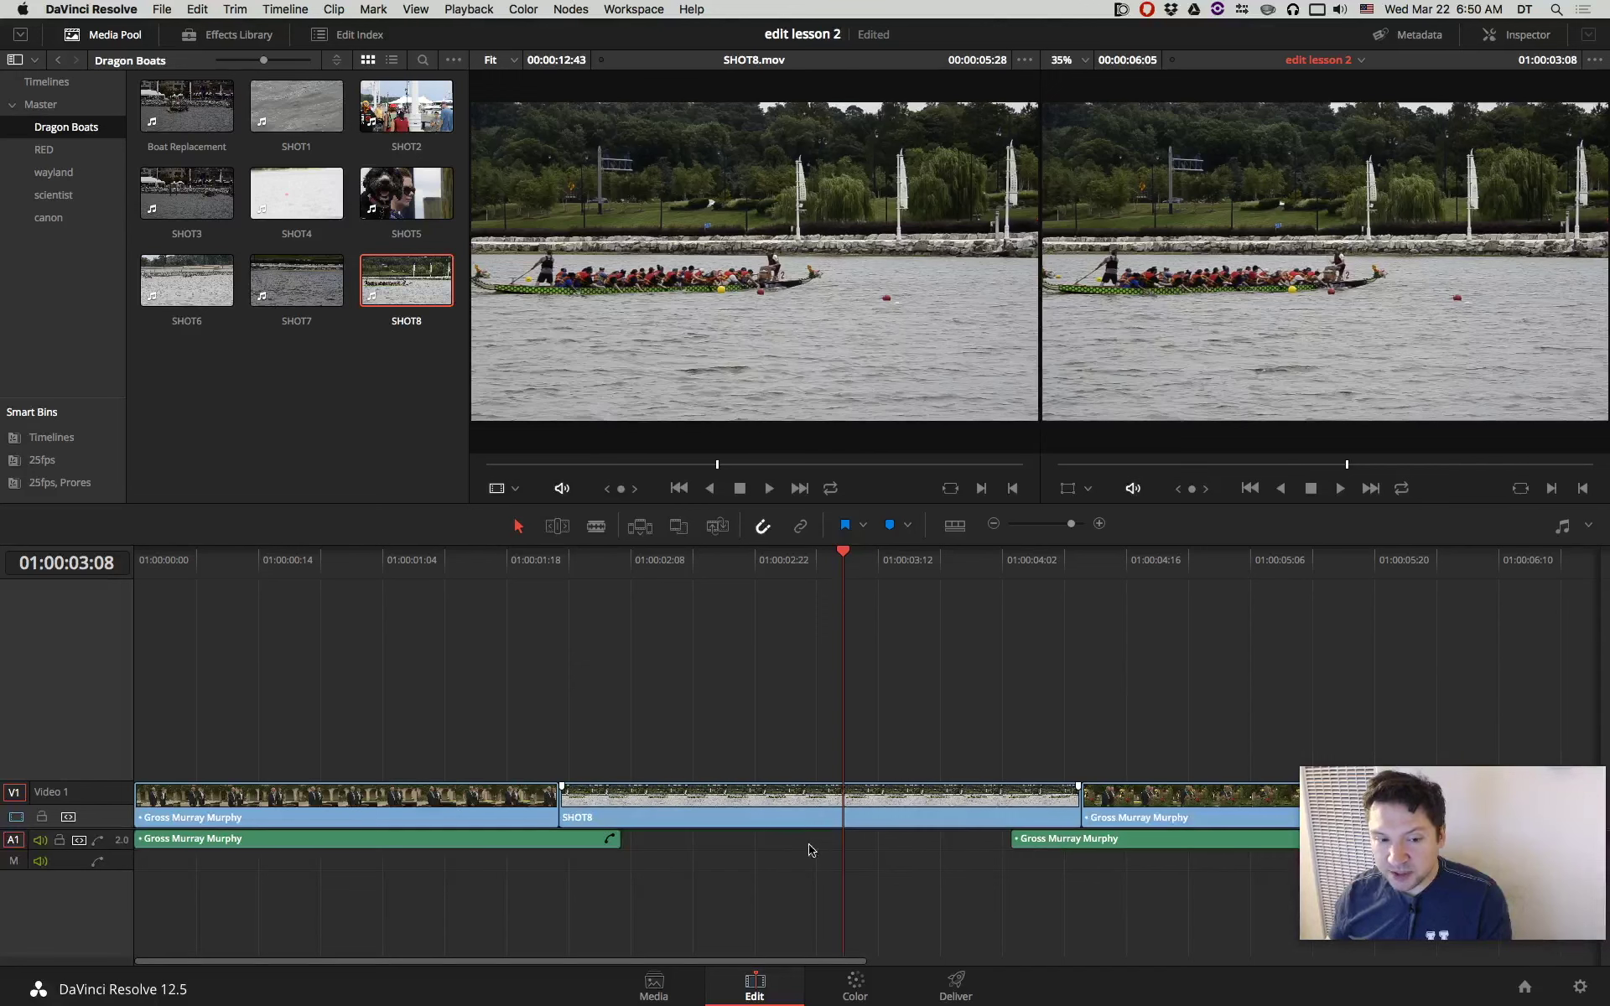
drag(892, 844, 759, 835)
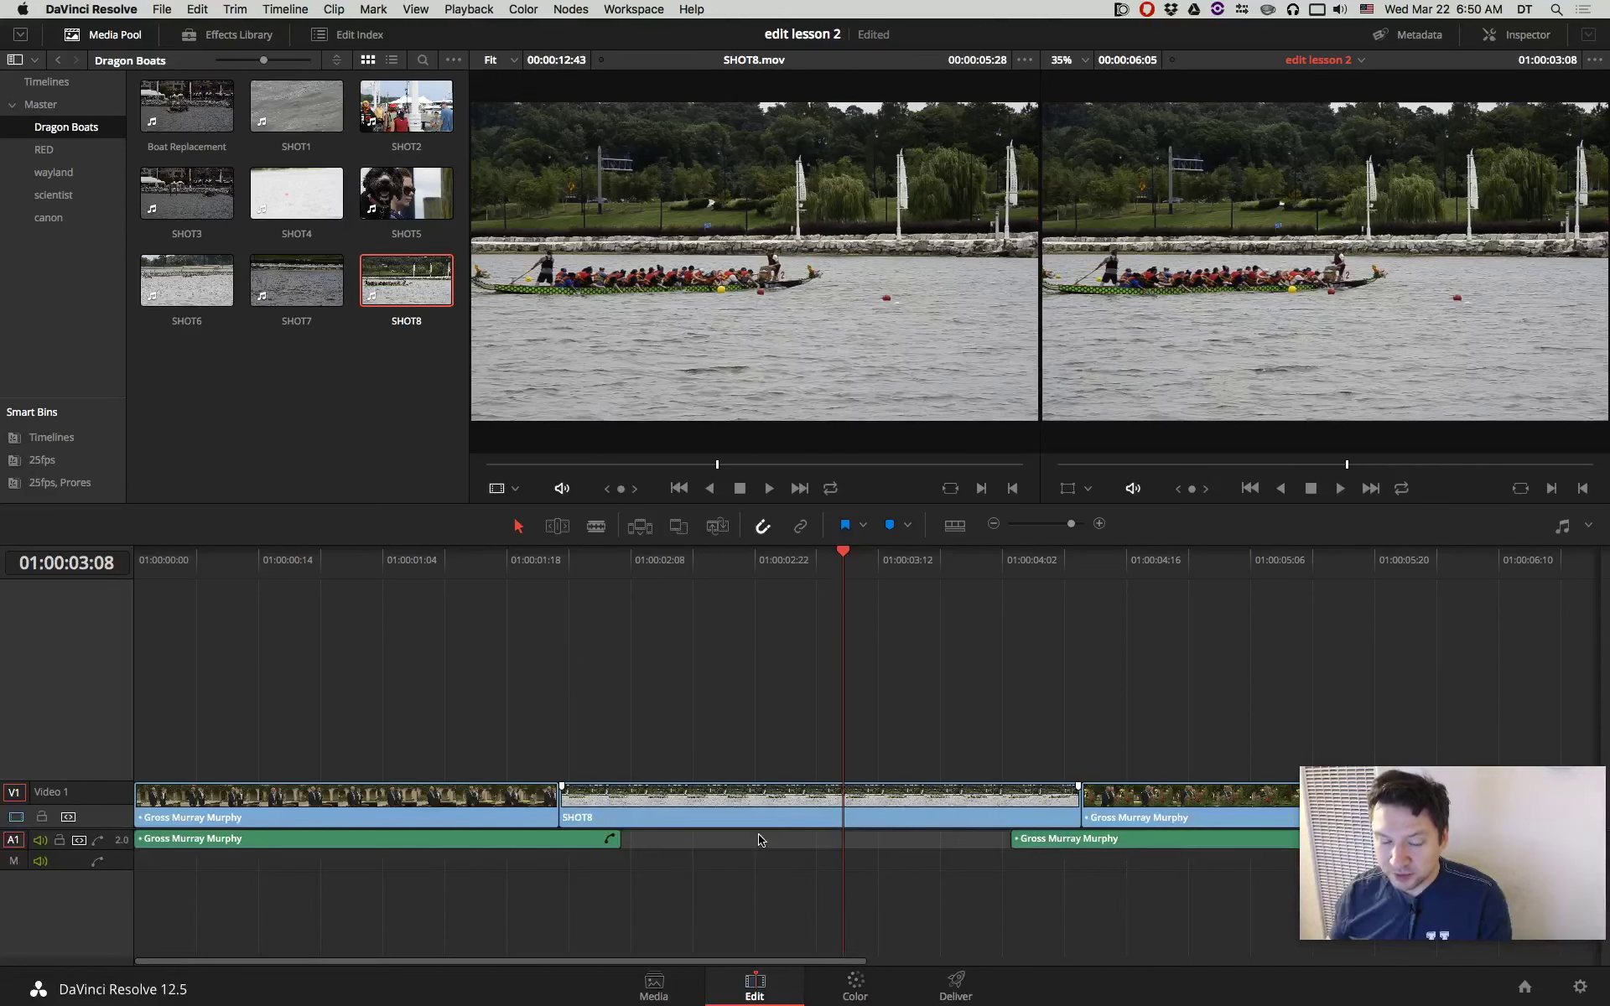
drag(759, 839, 866, 773)
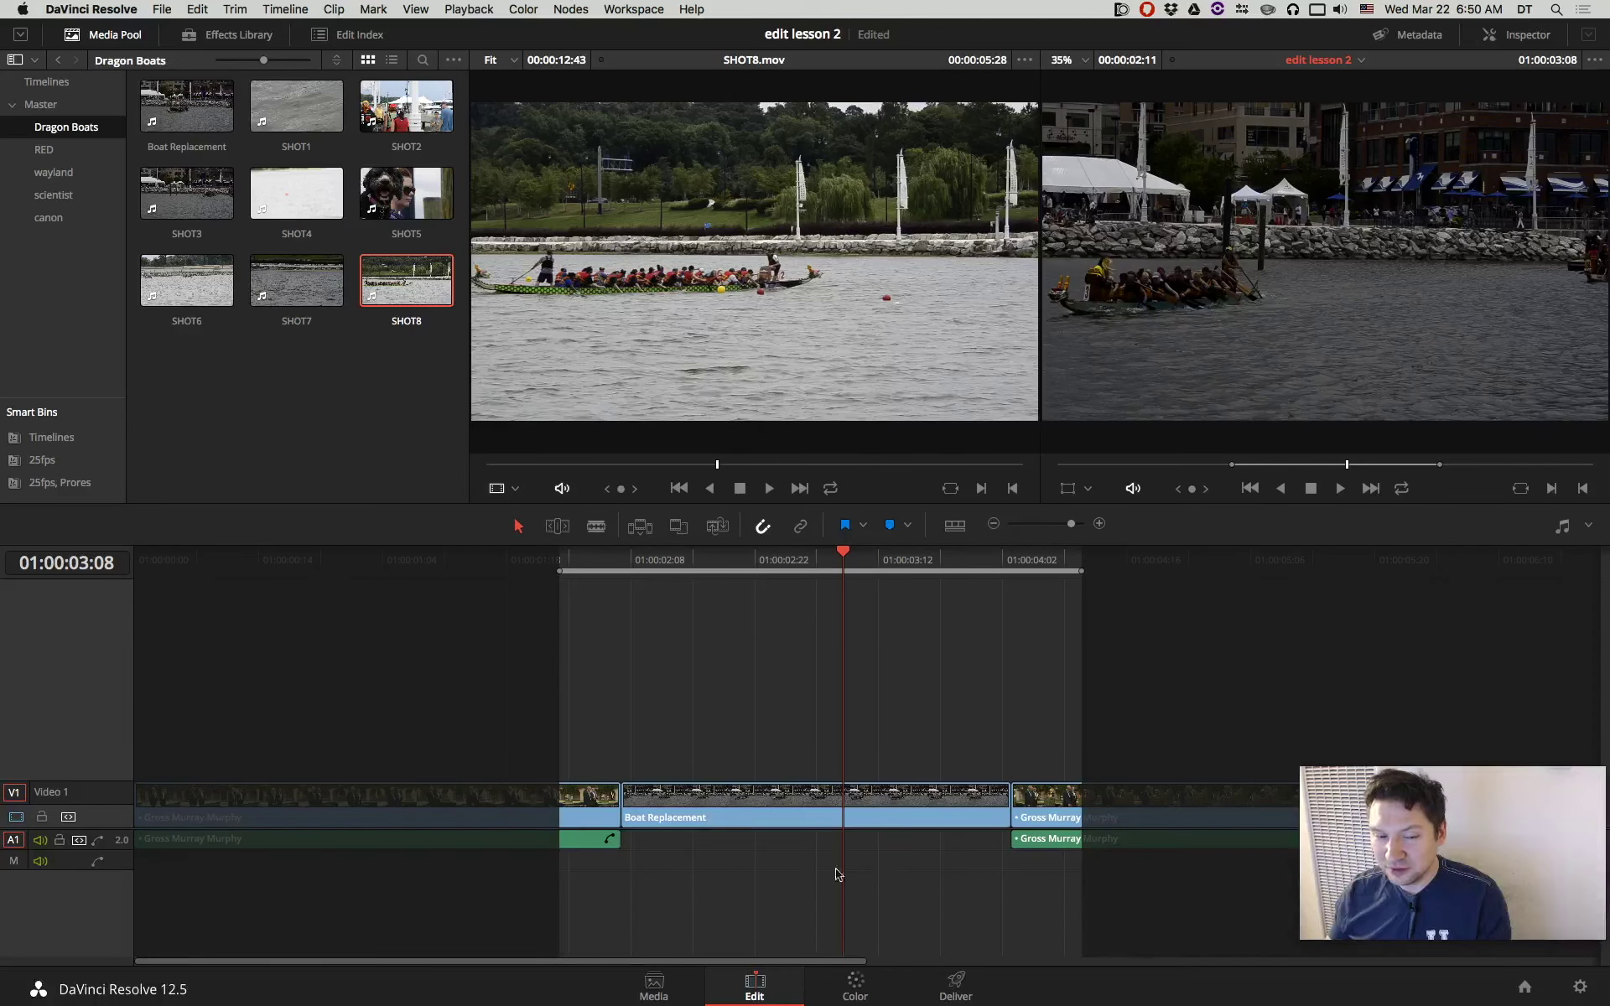
Clear the timeline In/Out marks and park the playhead at 01:00:03:07 by the boat cut.
key(alt+x)
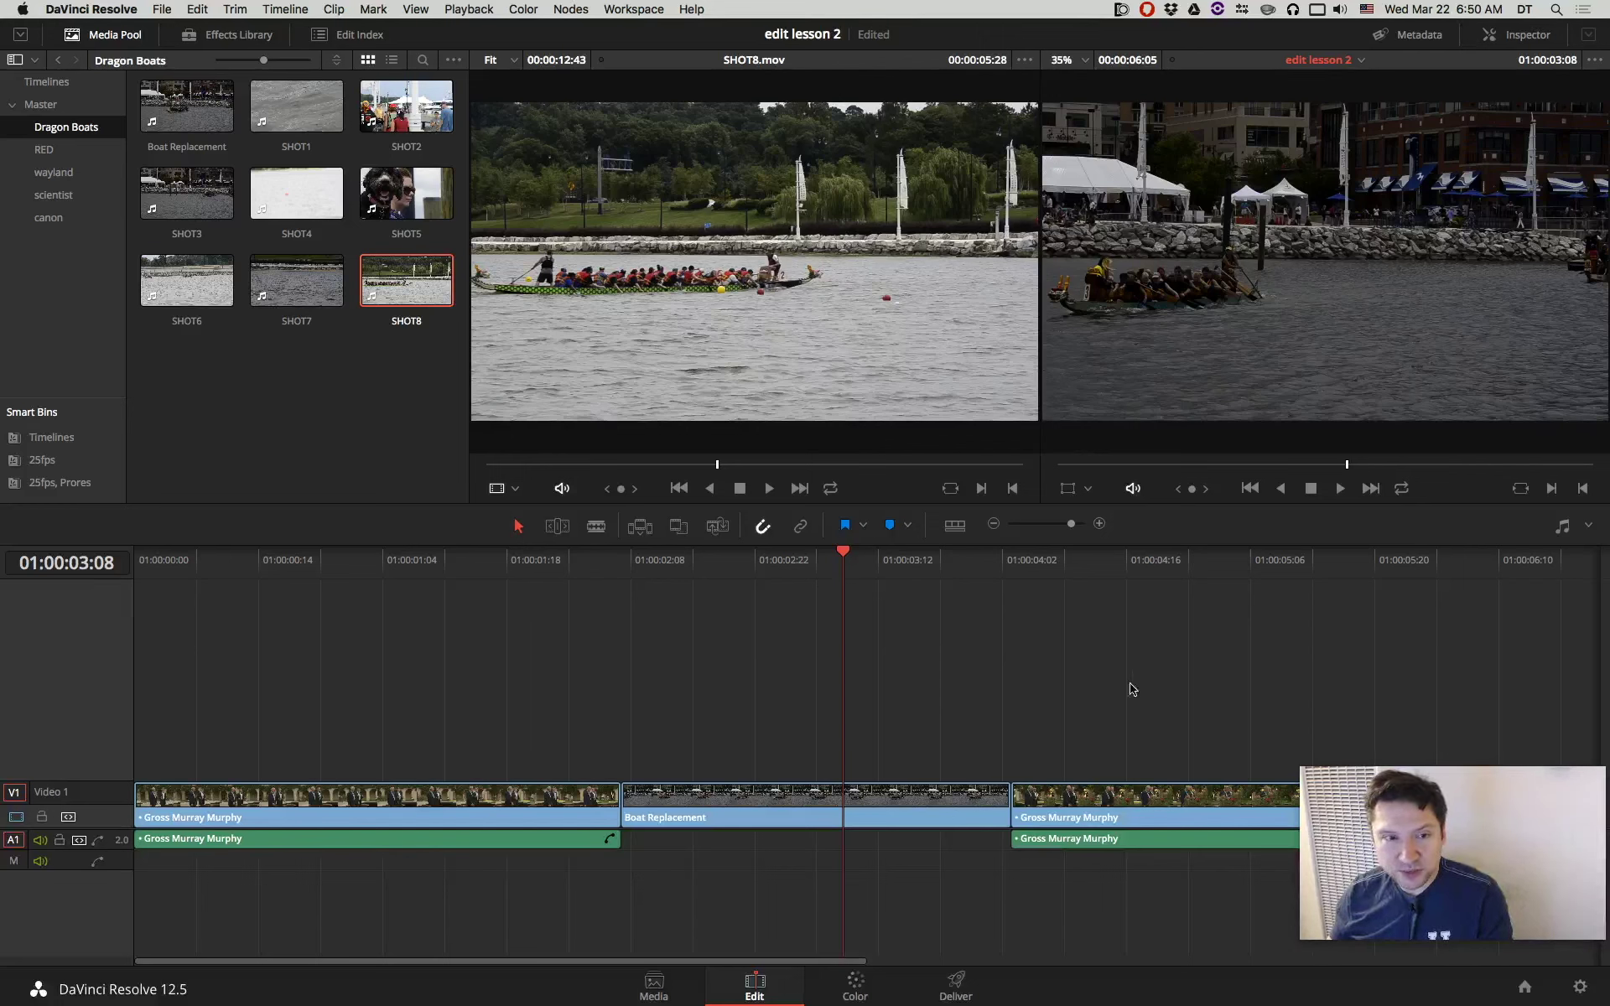
key(Left)
key(Left)
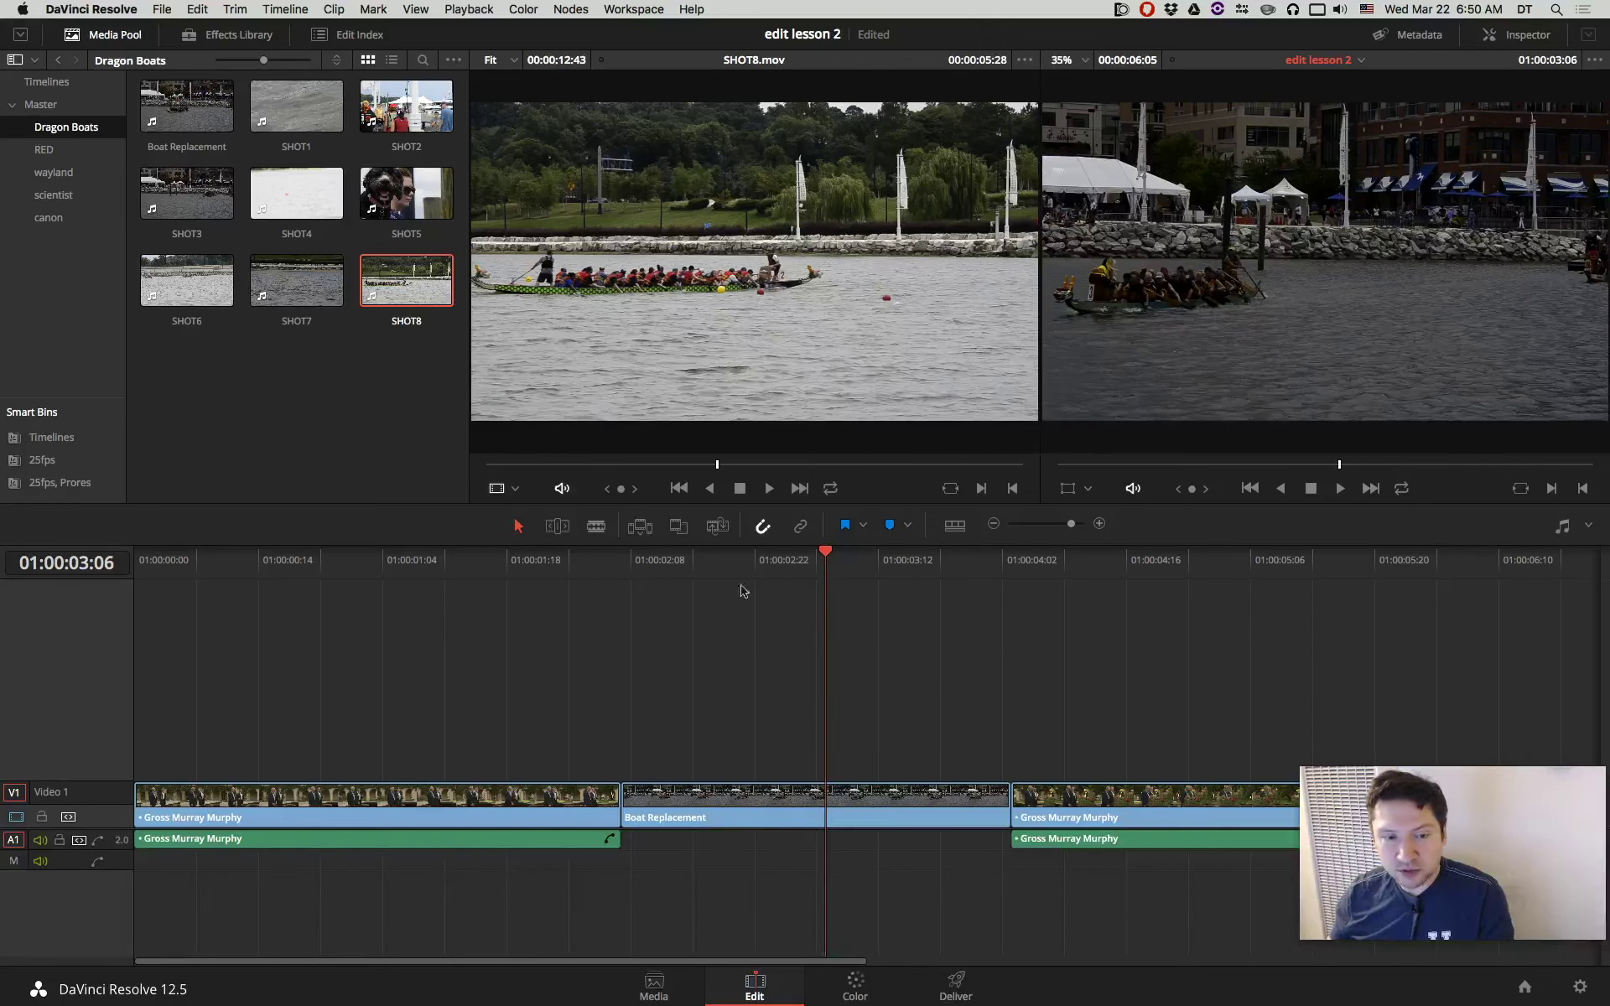
drag(650, 560, 834, 562)
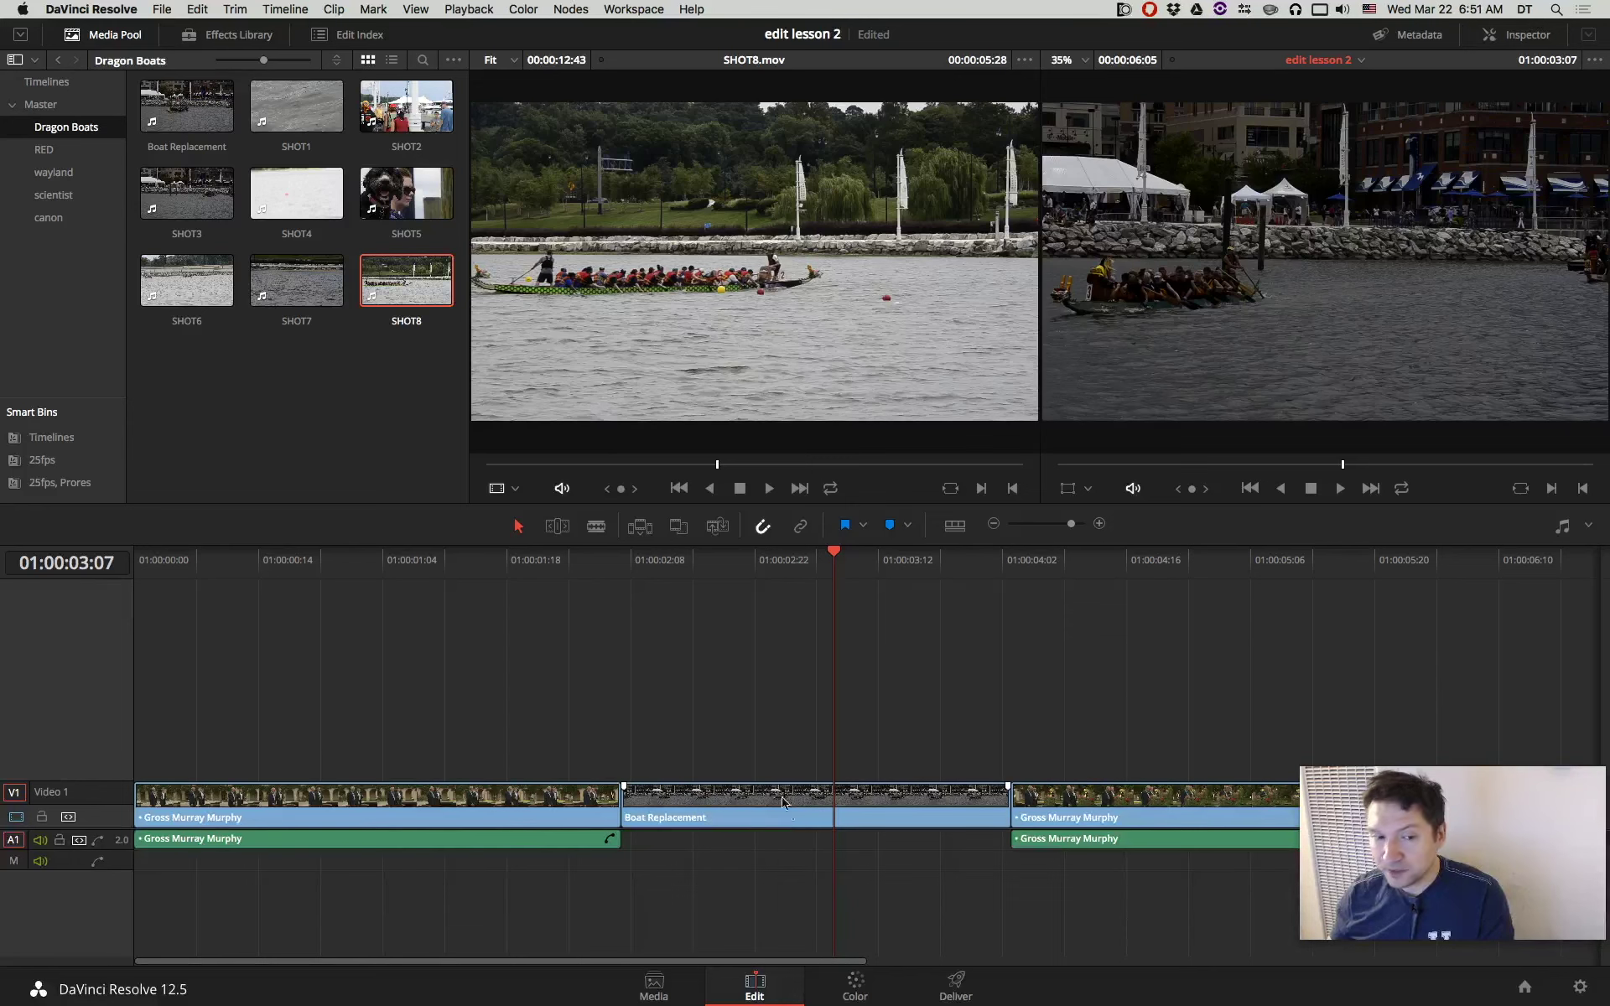
click(837, 563)
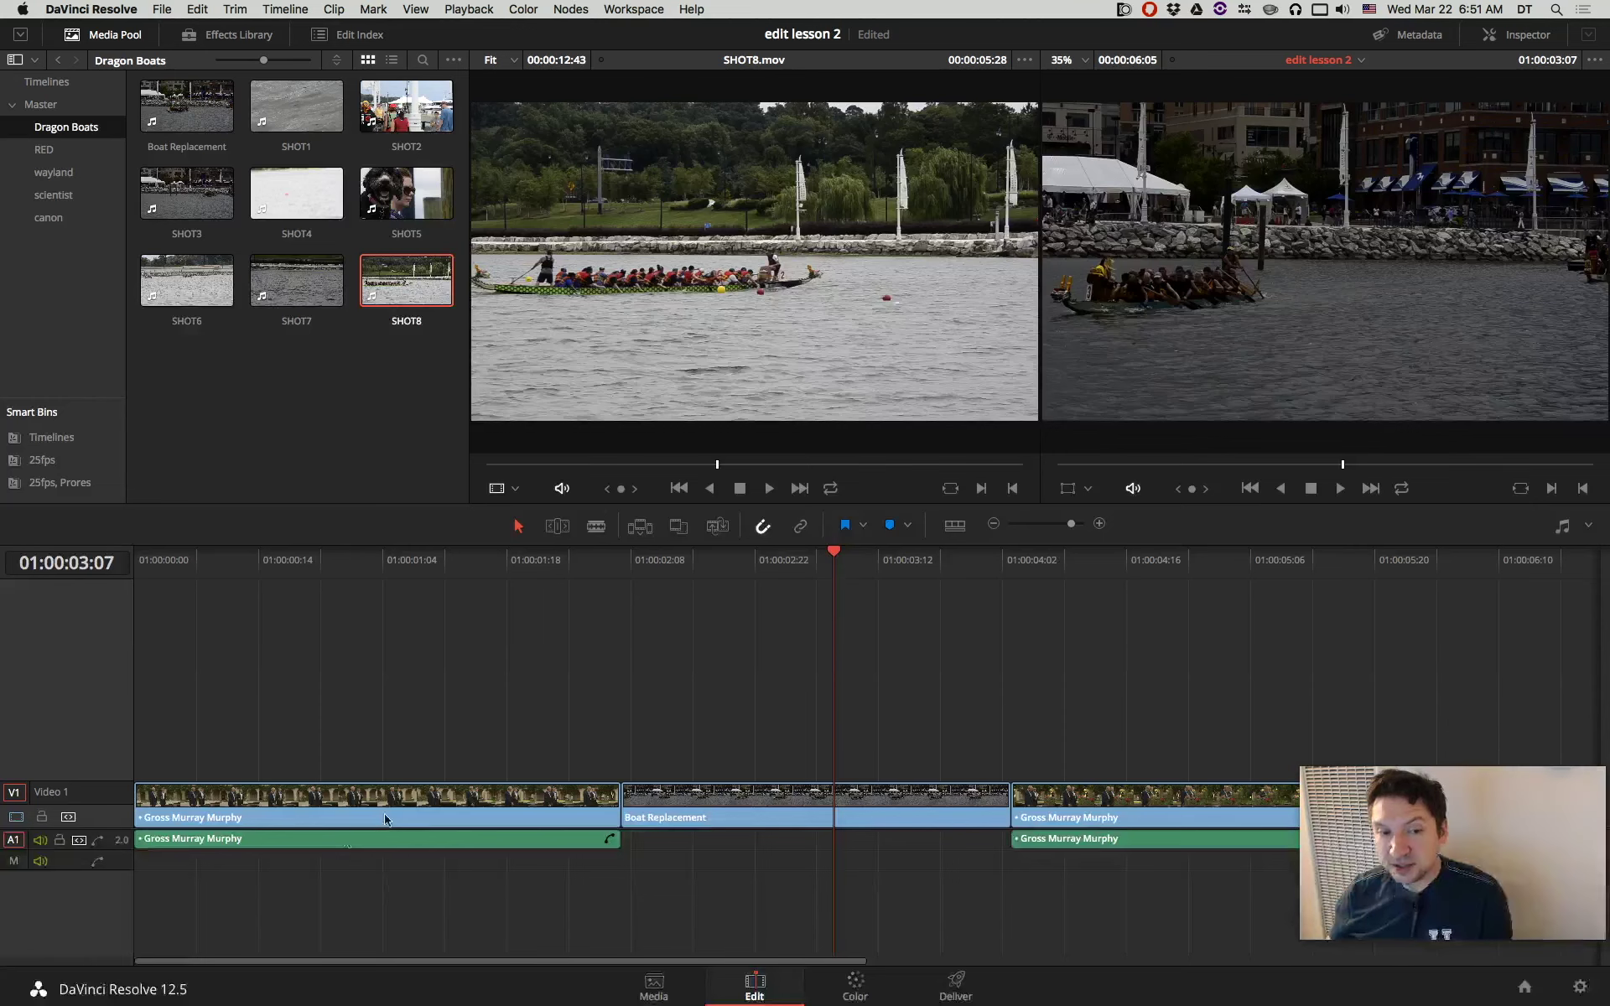
click(235, 10)
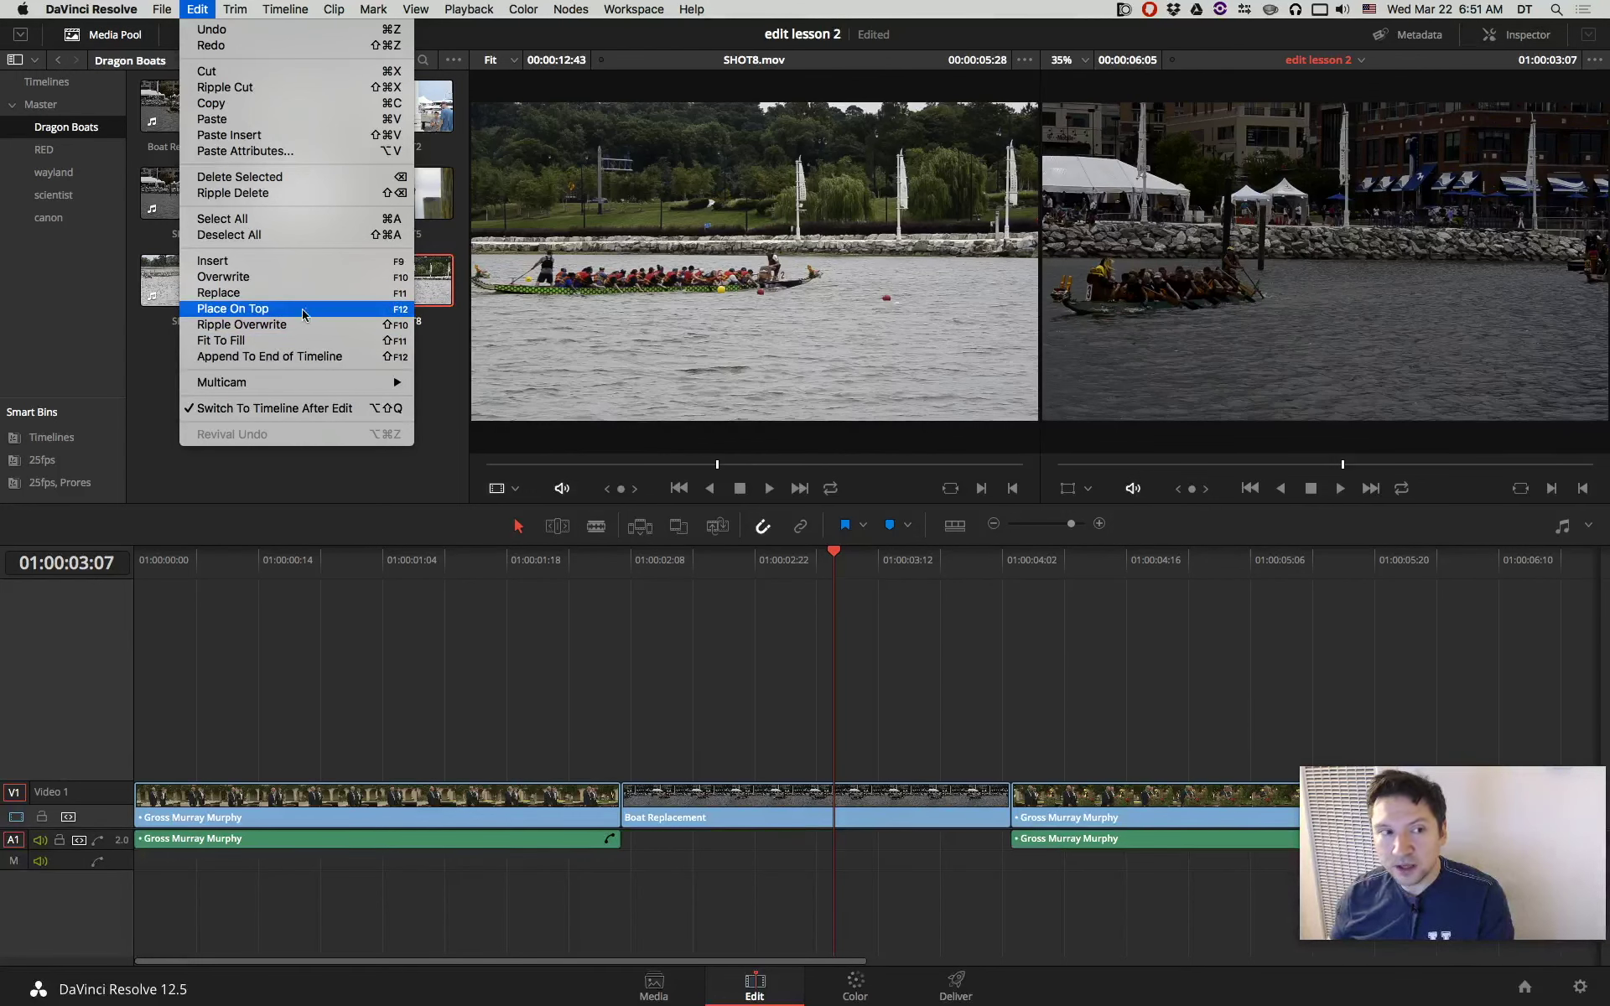
Trial Place On Top with SHOT8, undo it, and park the playhead at 01:00:03:06.
click(289, 312)
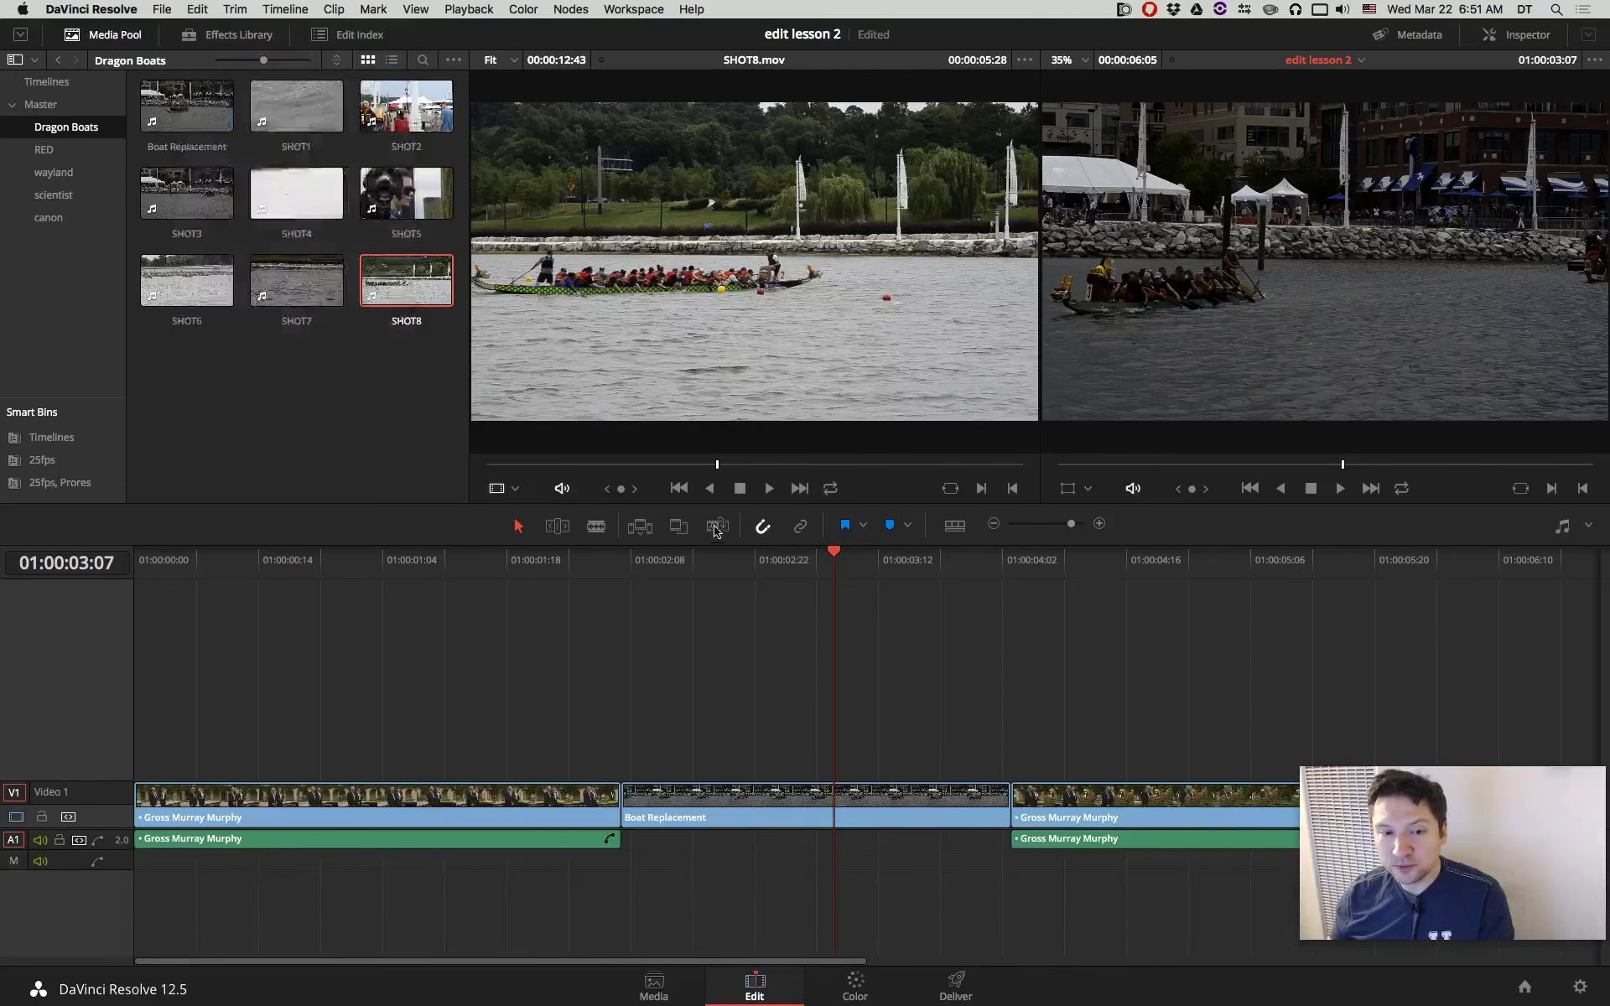
key(super+minus)
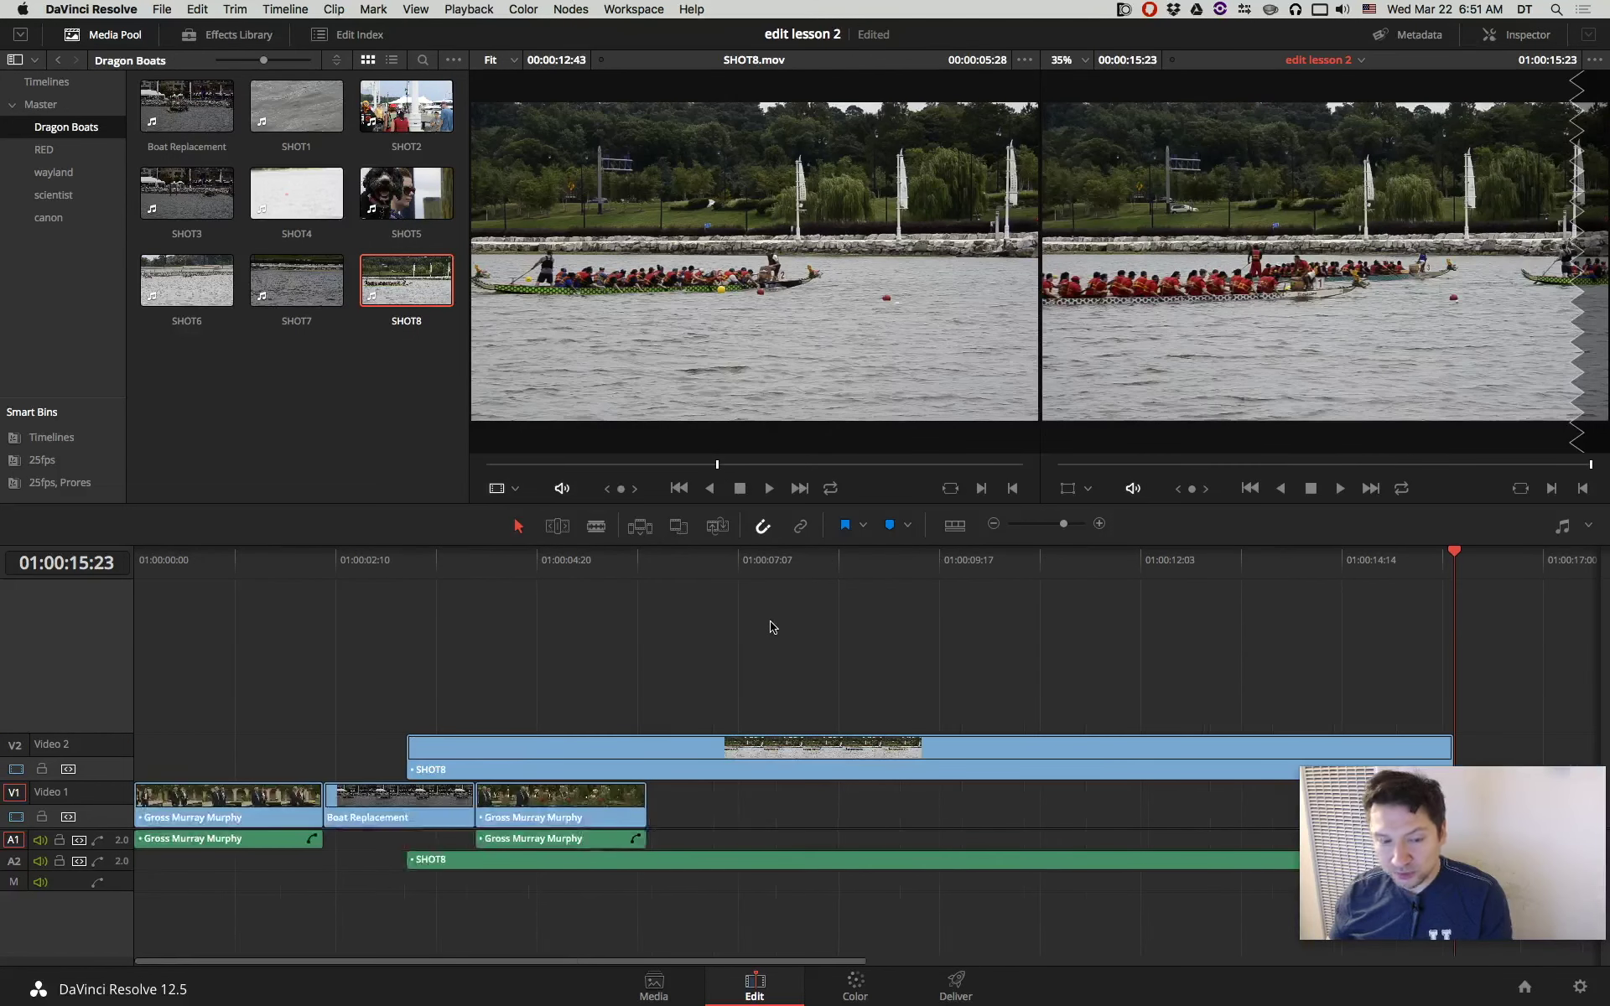
click(405, 560)
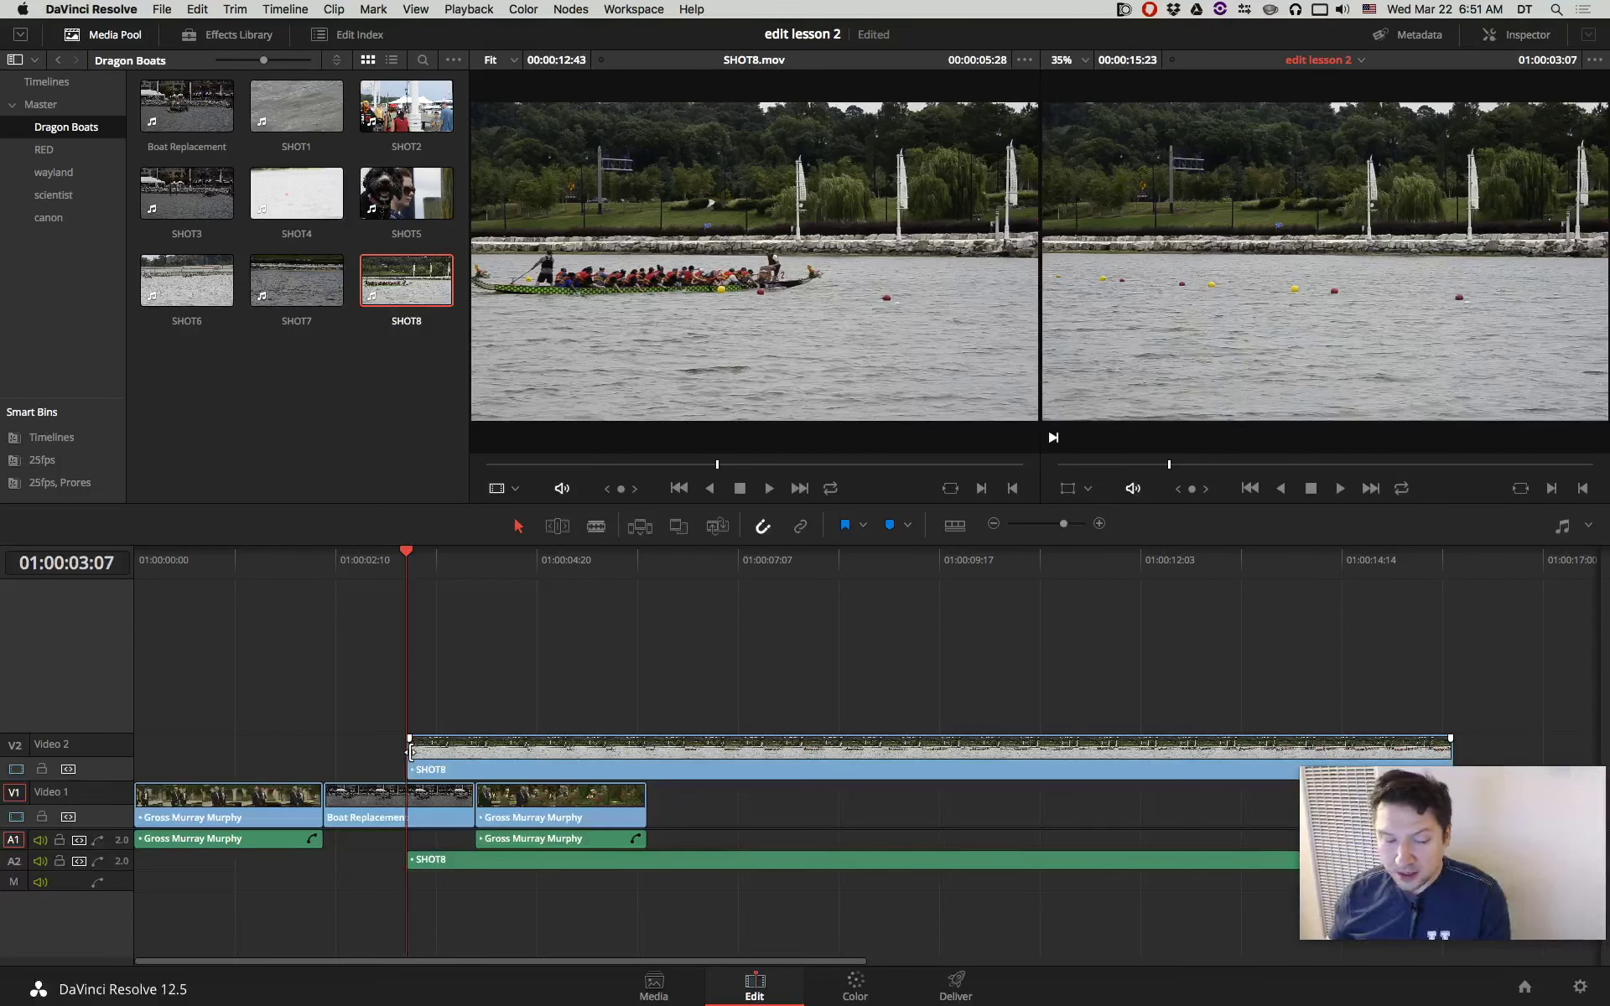
key(ctrl+z)
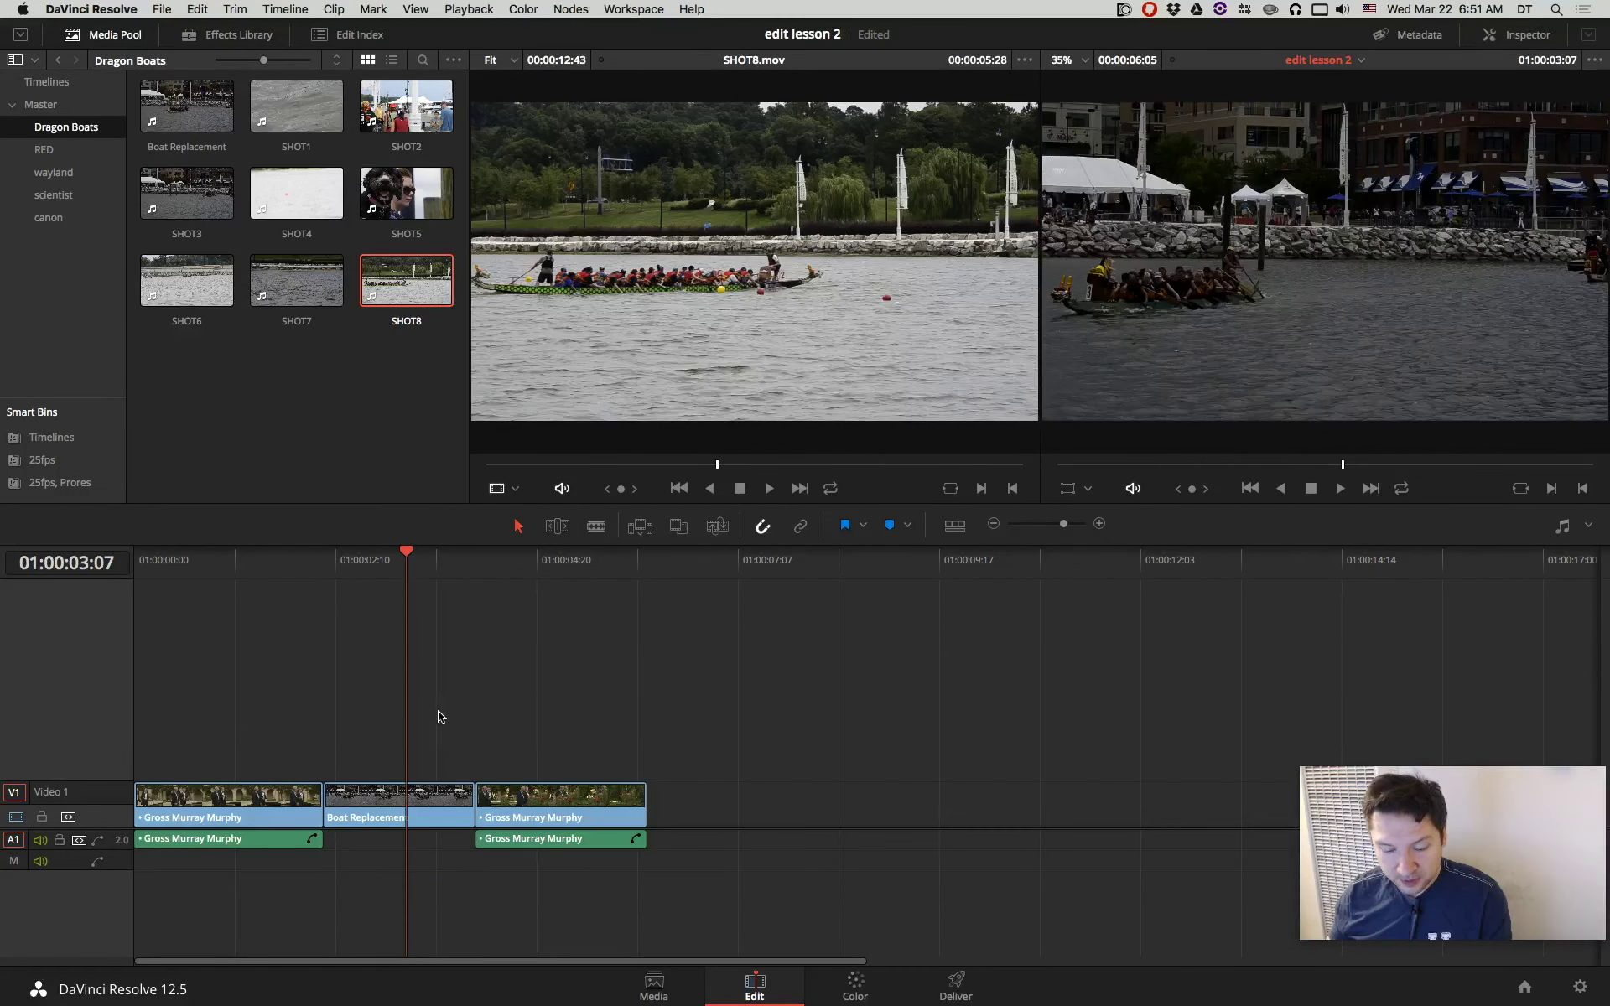
key(ctrl+equal)
click(827, 555)
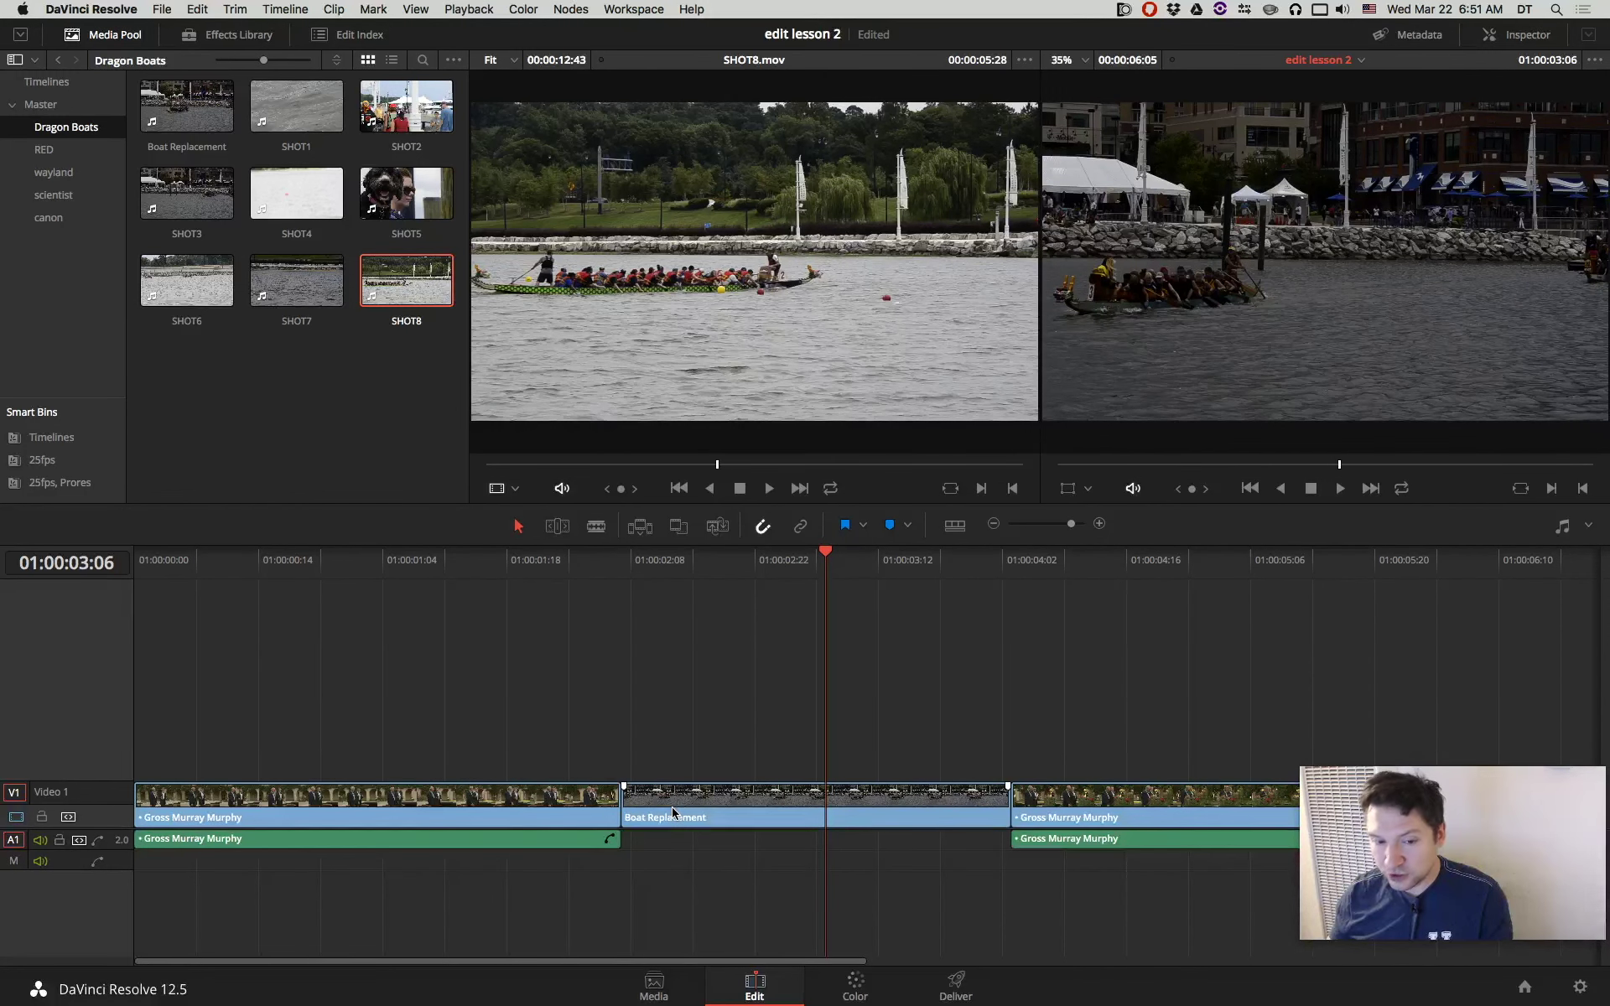
Mark the Boat Replacement span and place SHOT8 on a new V2 track above it.
key(x)
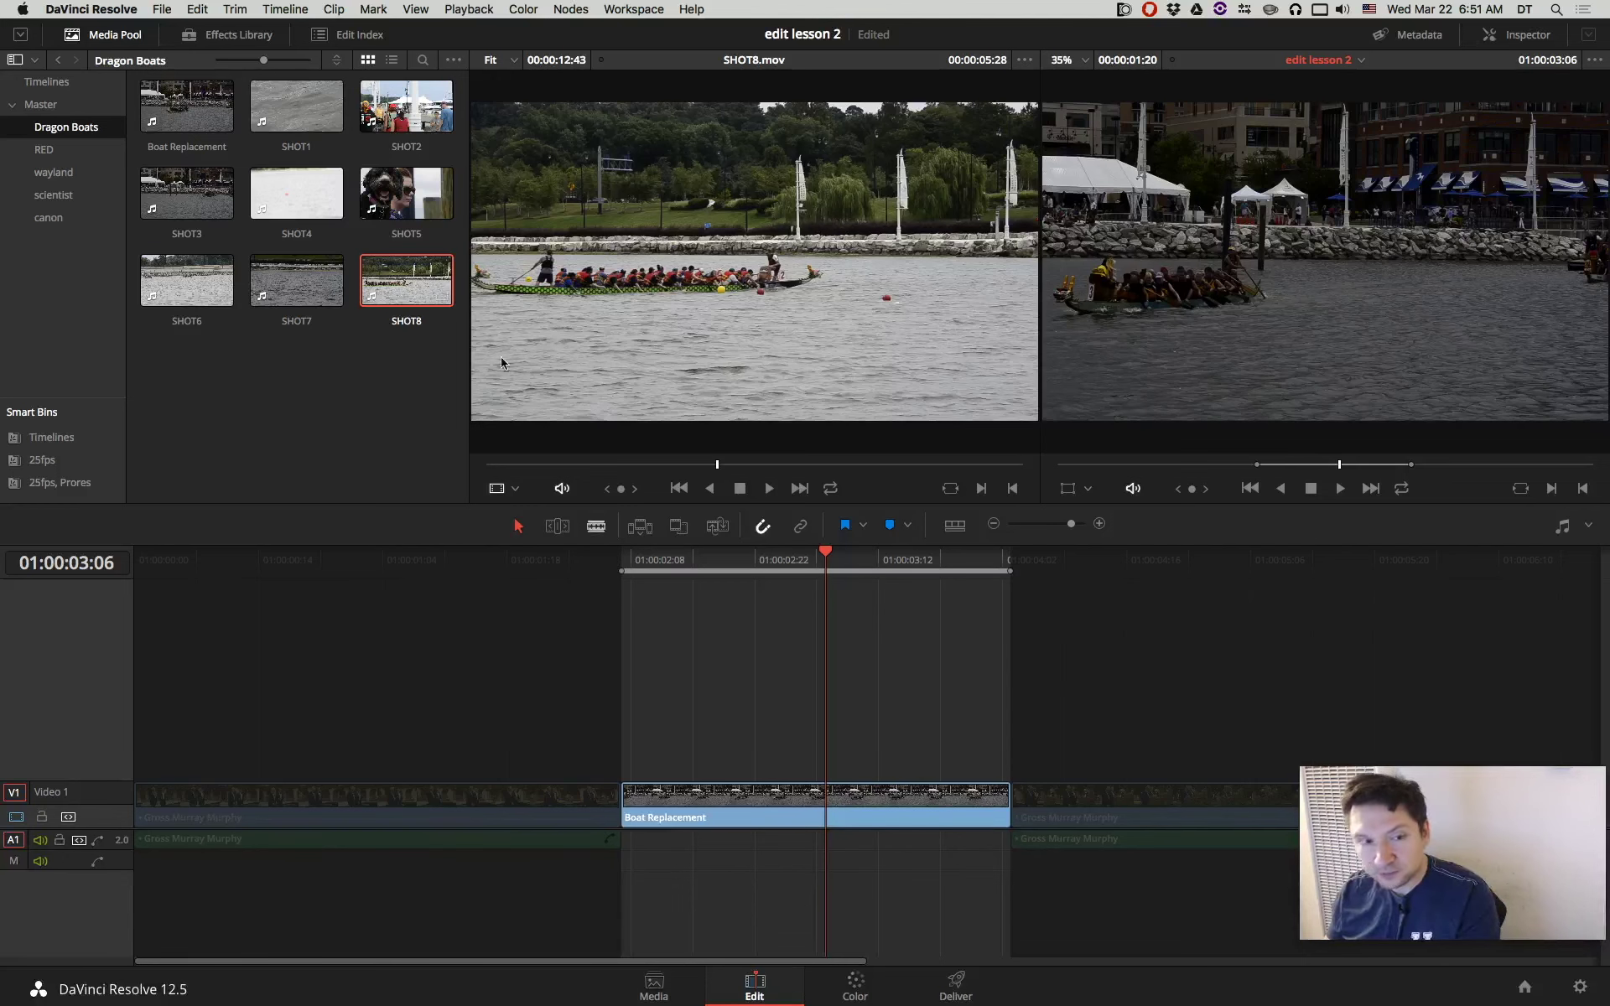
click(197, 9)
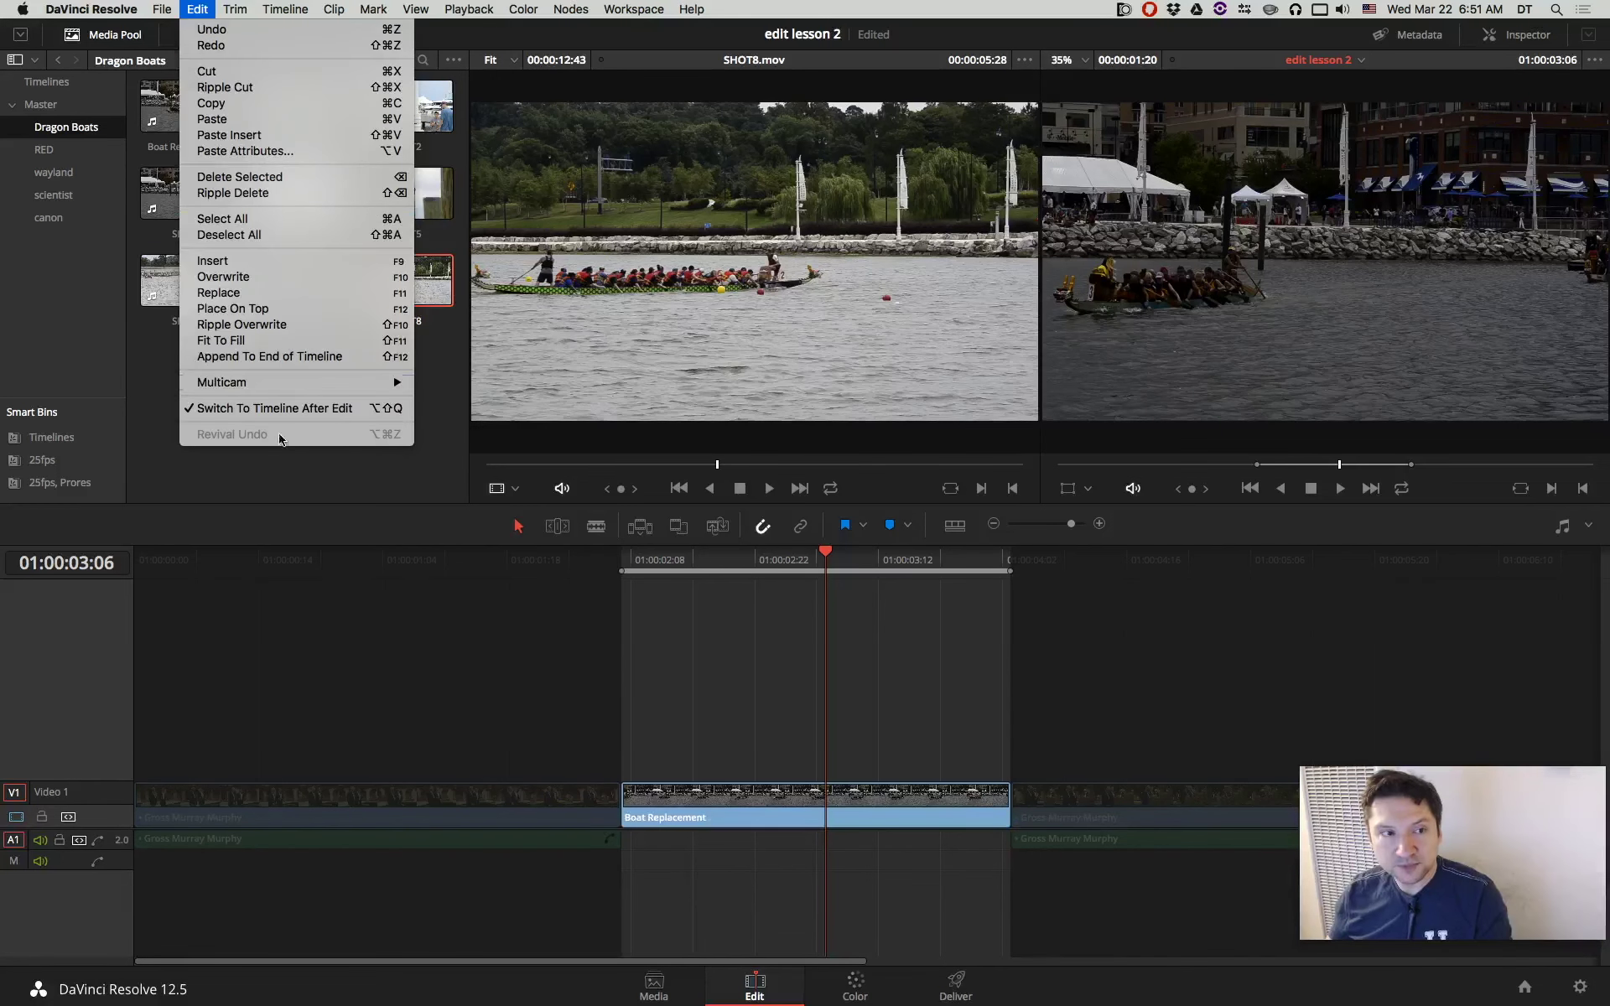
click(270, 312)
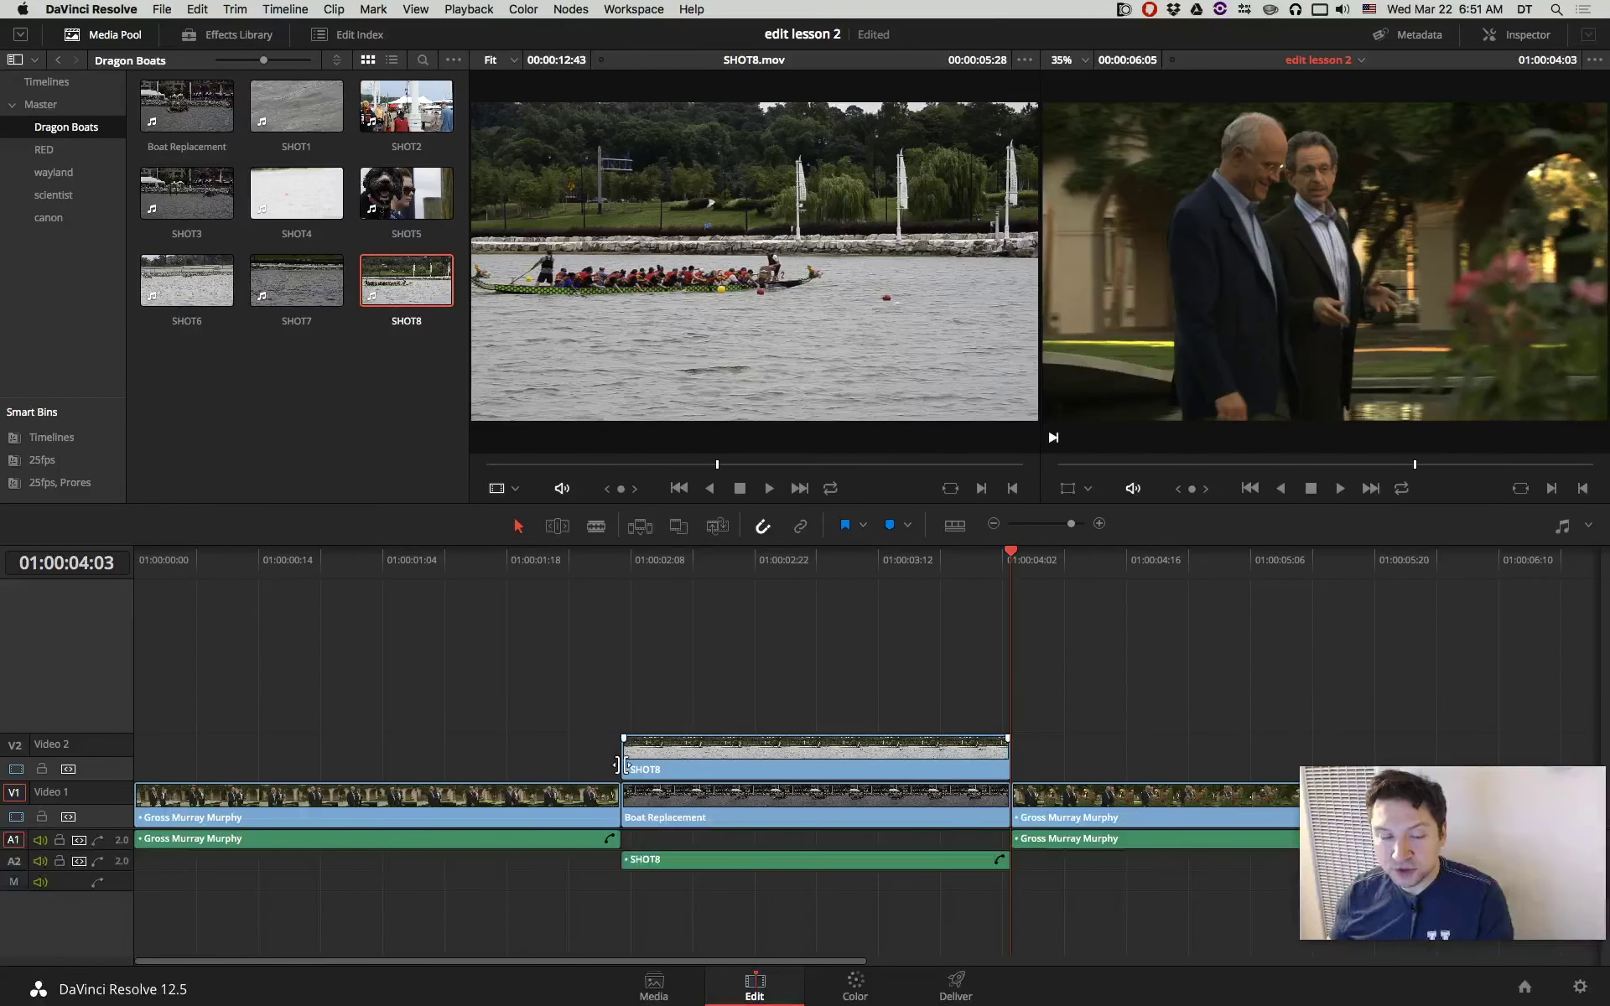
click(948, 803)
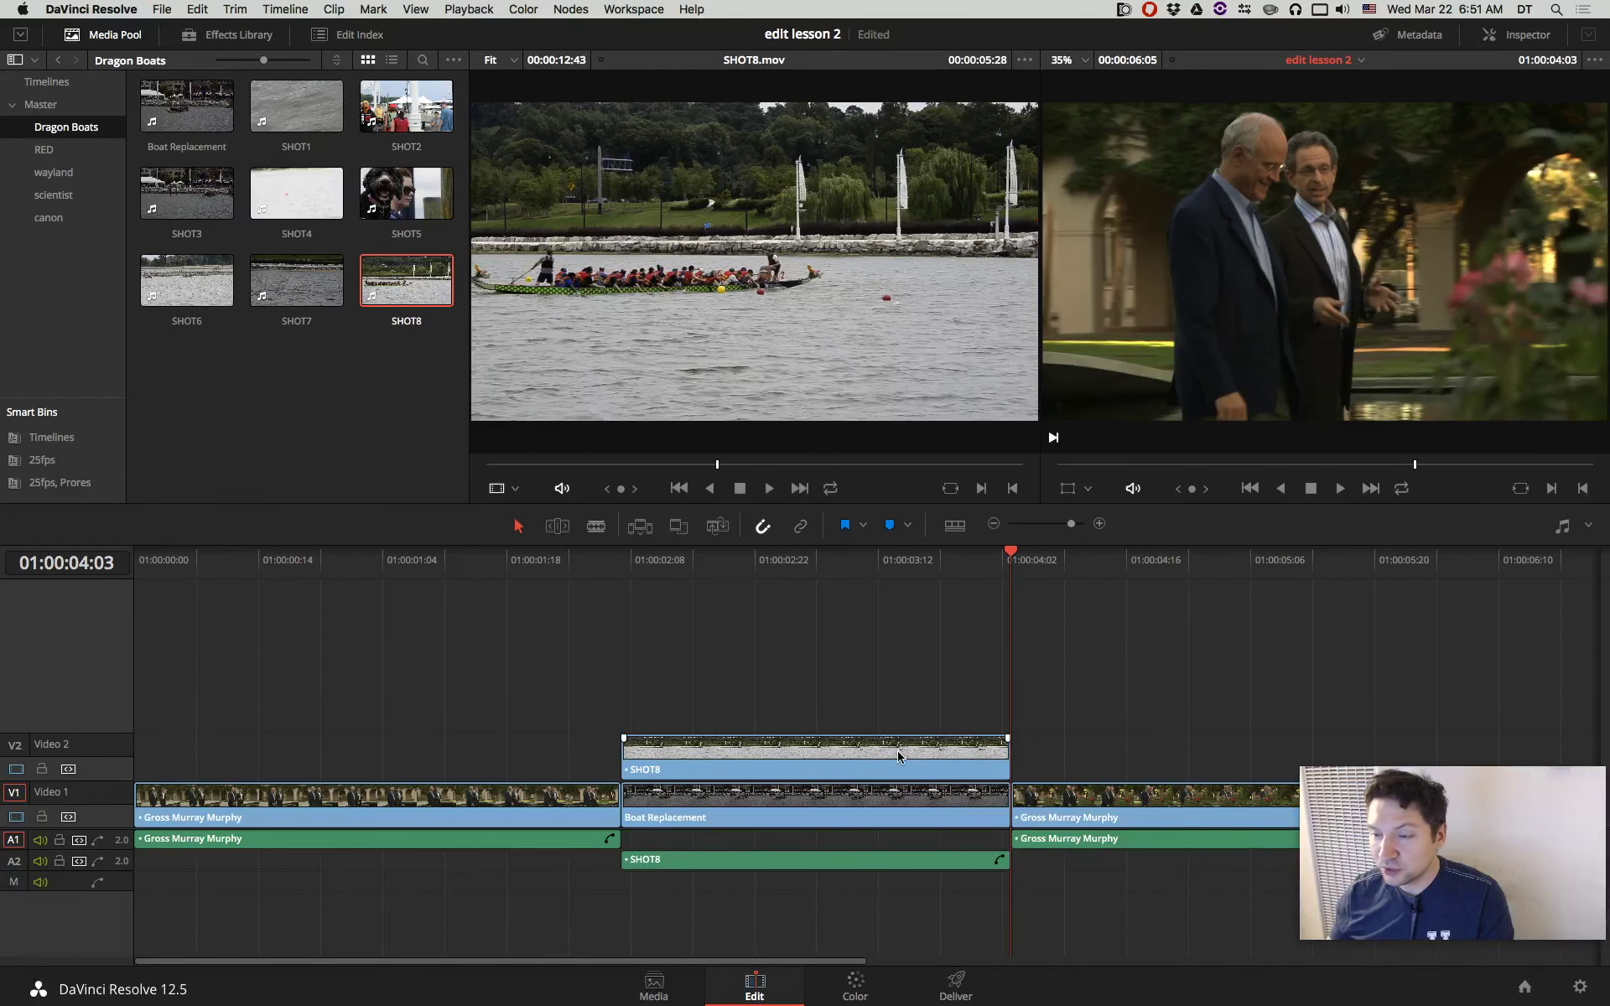
Load SHOT2 as the source, mark the Boat Replacement span, and trial-place SHOT2 on top.
click(757, 788)
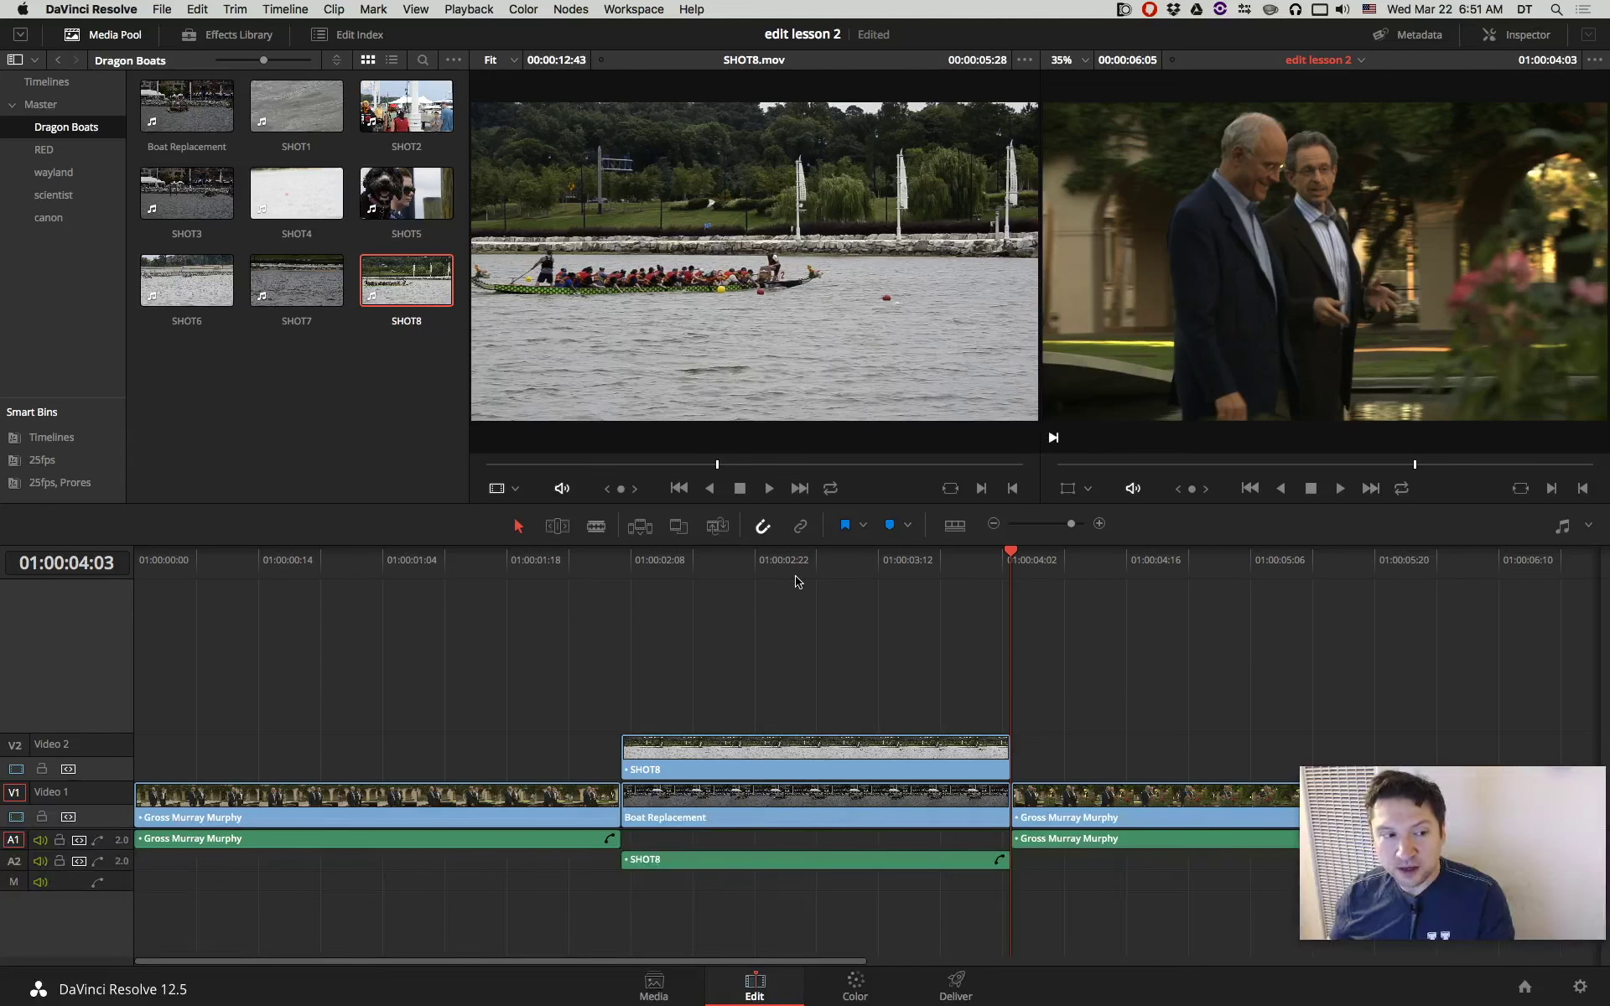
drag(797, 578, 807, 578)
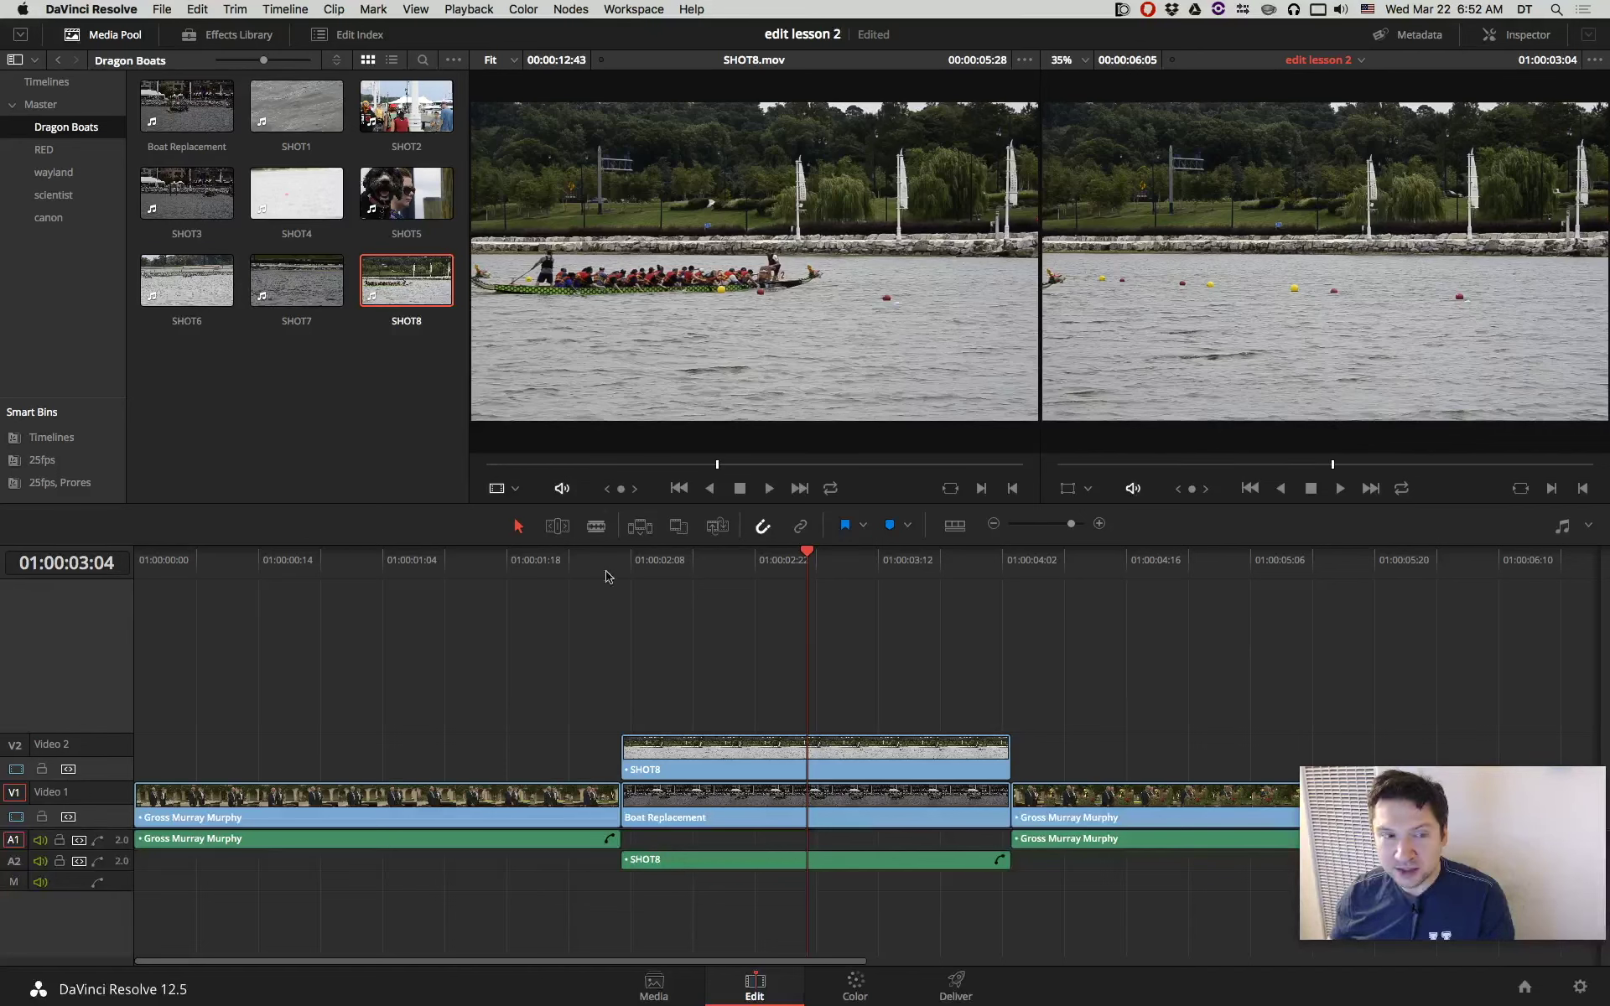
click(404, 117)
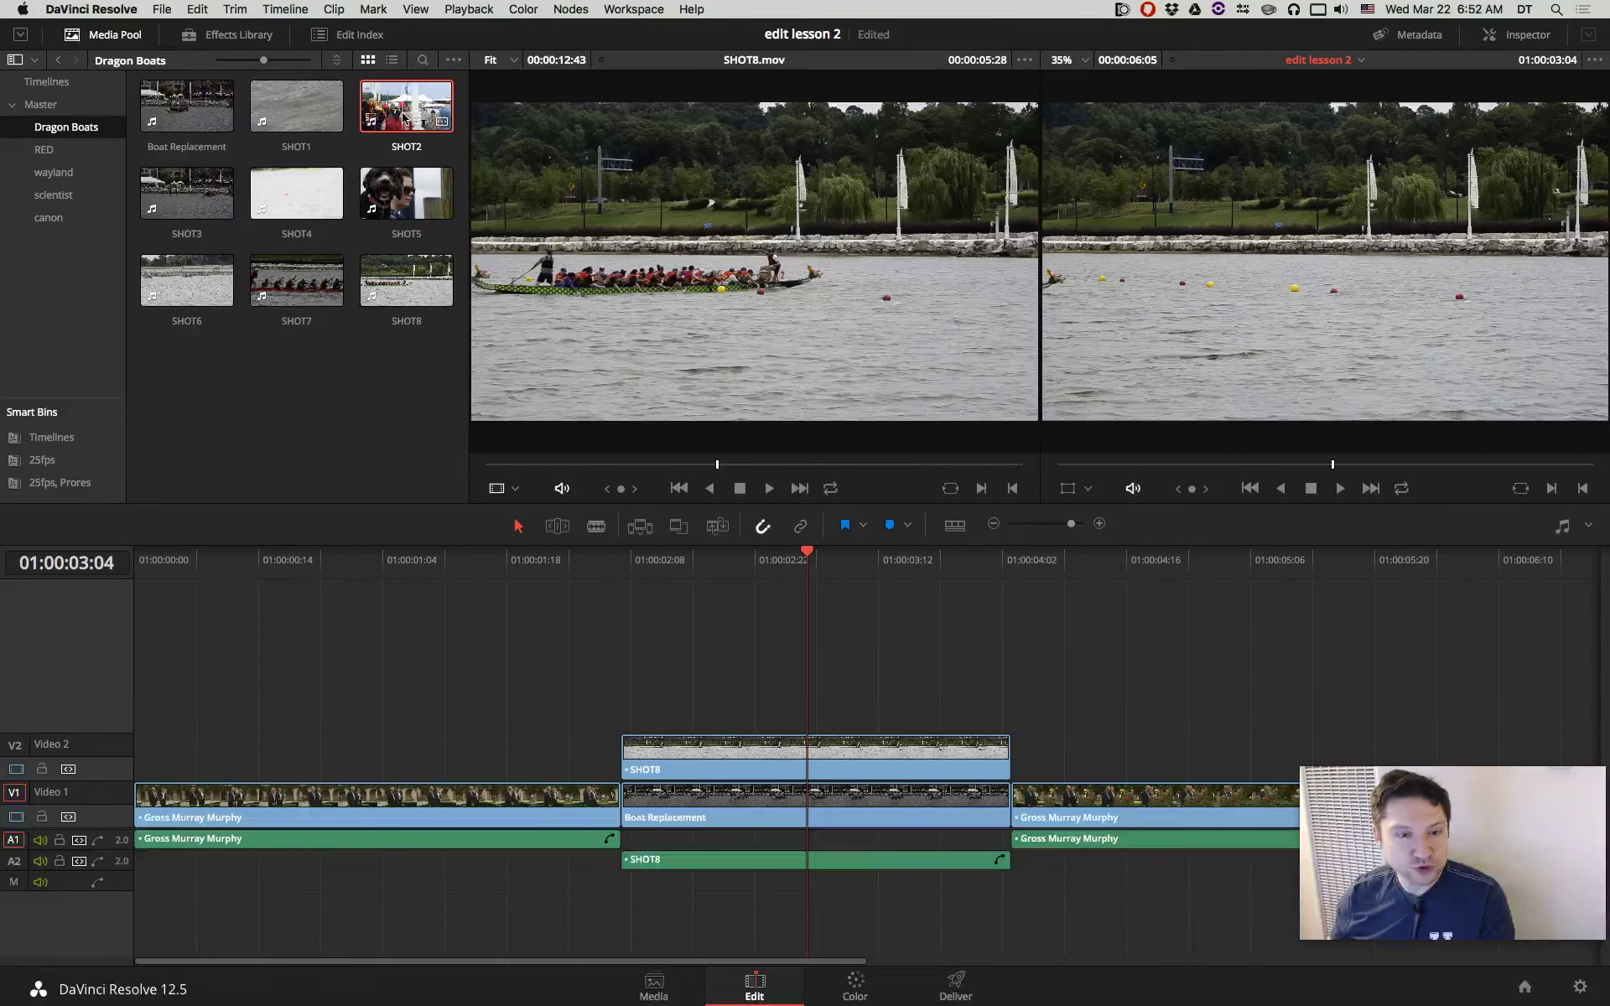
double_click(405, 118)
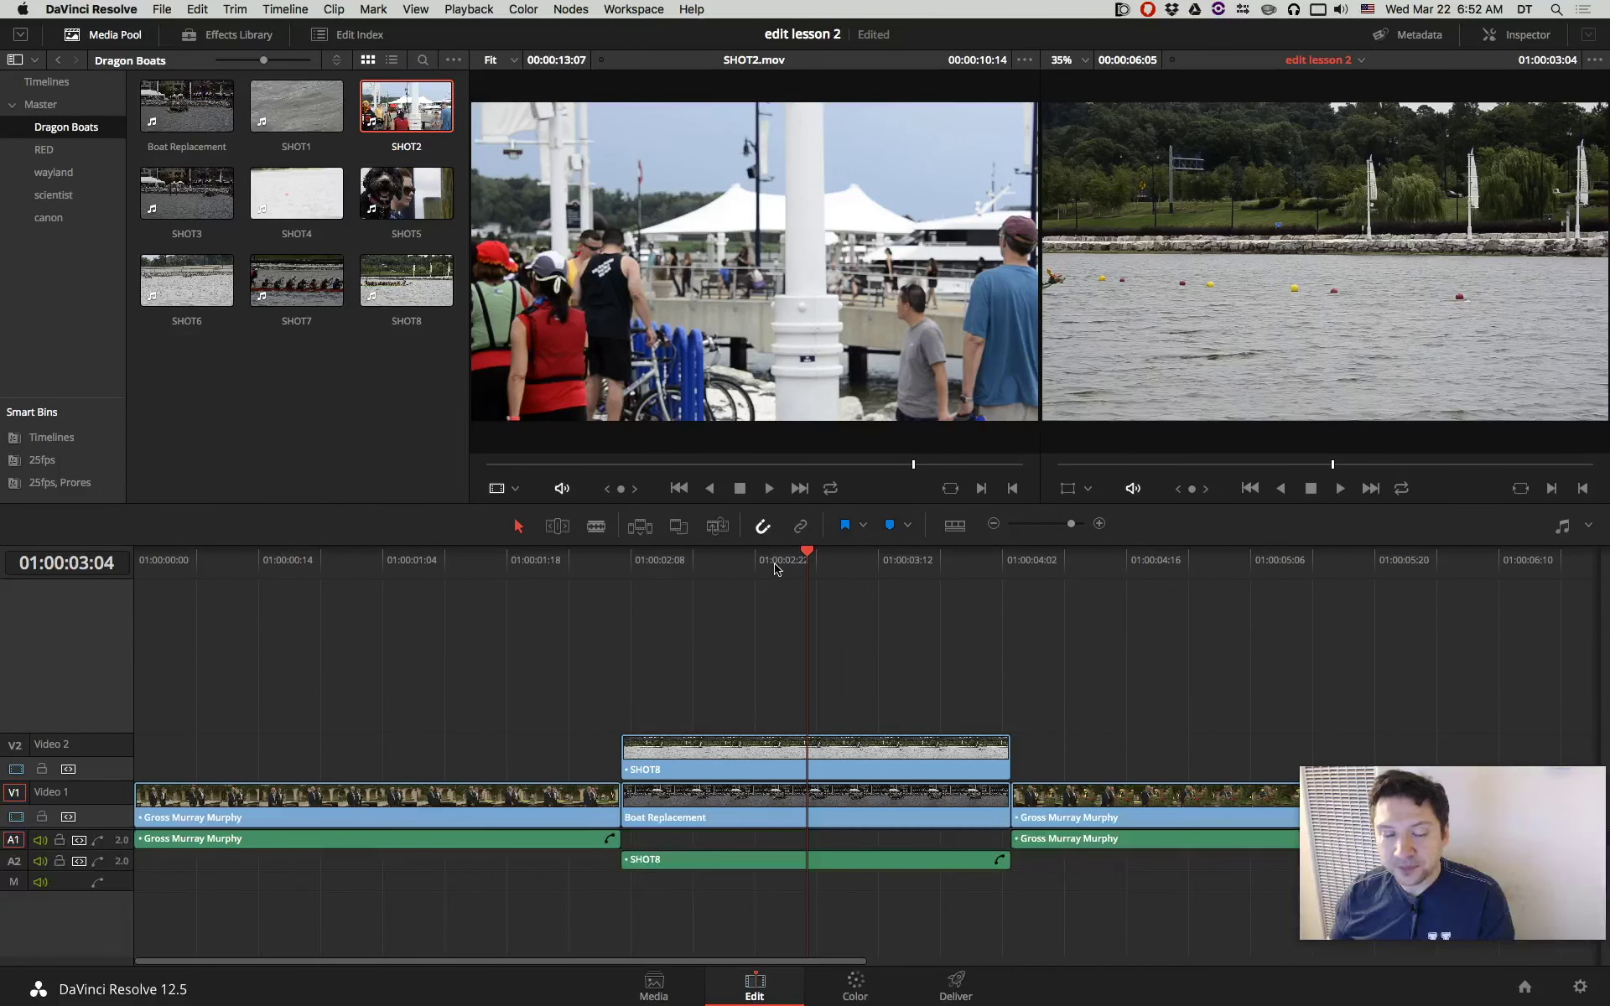
key(x)
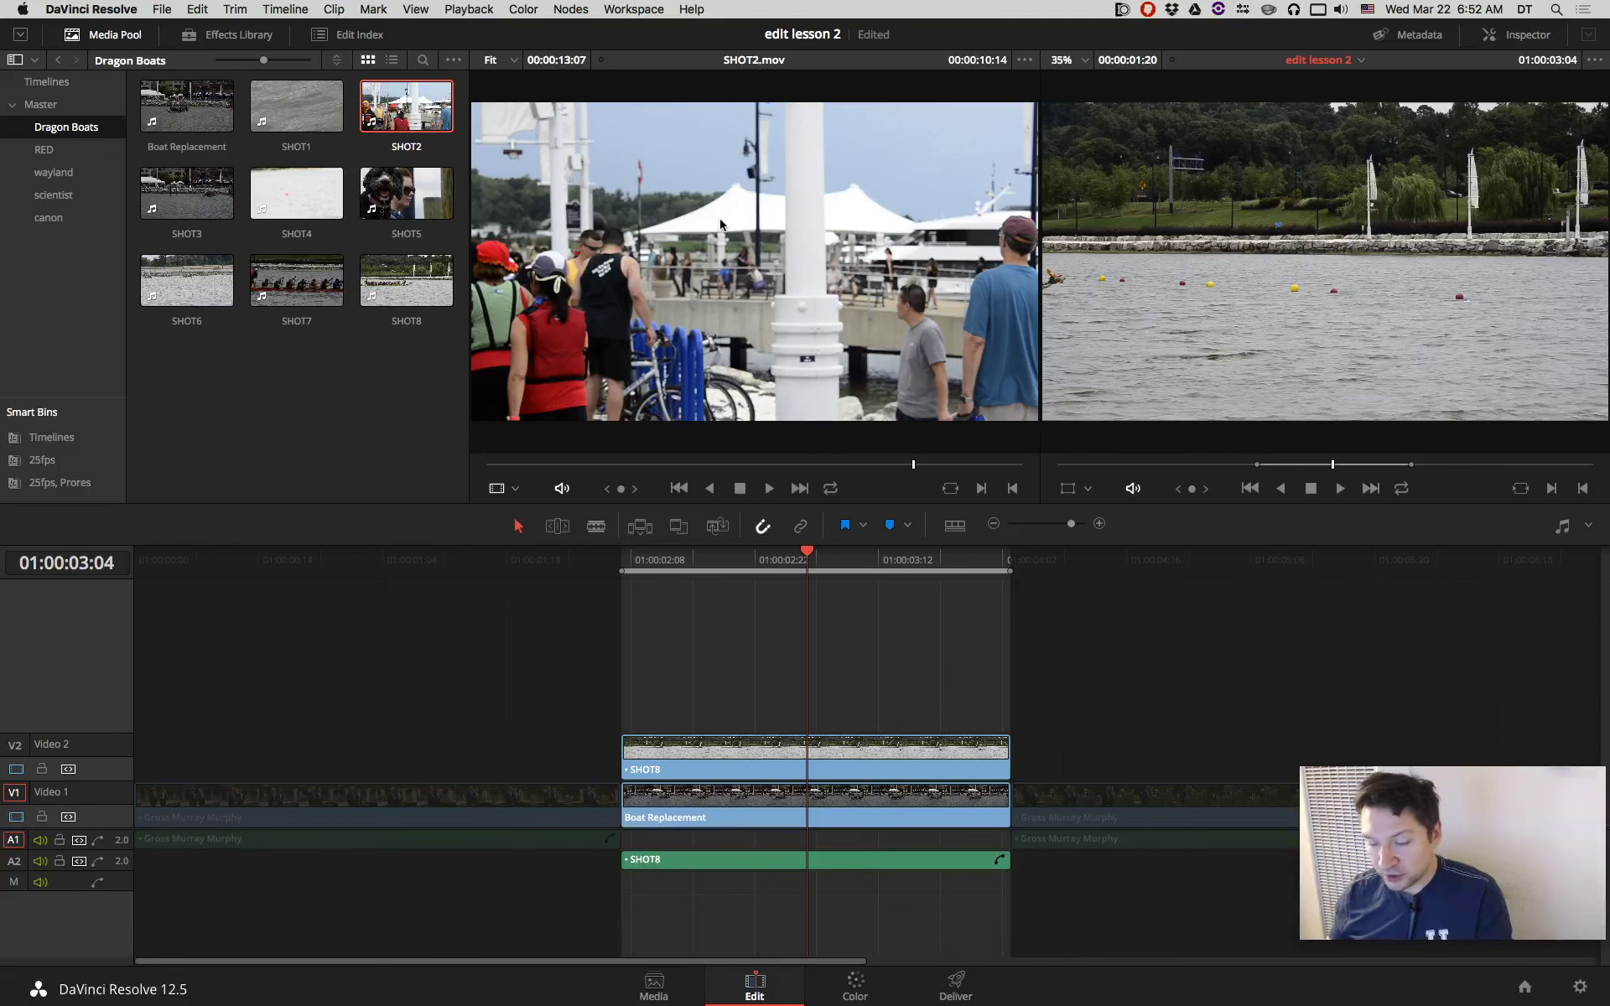
key(F12)
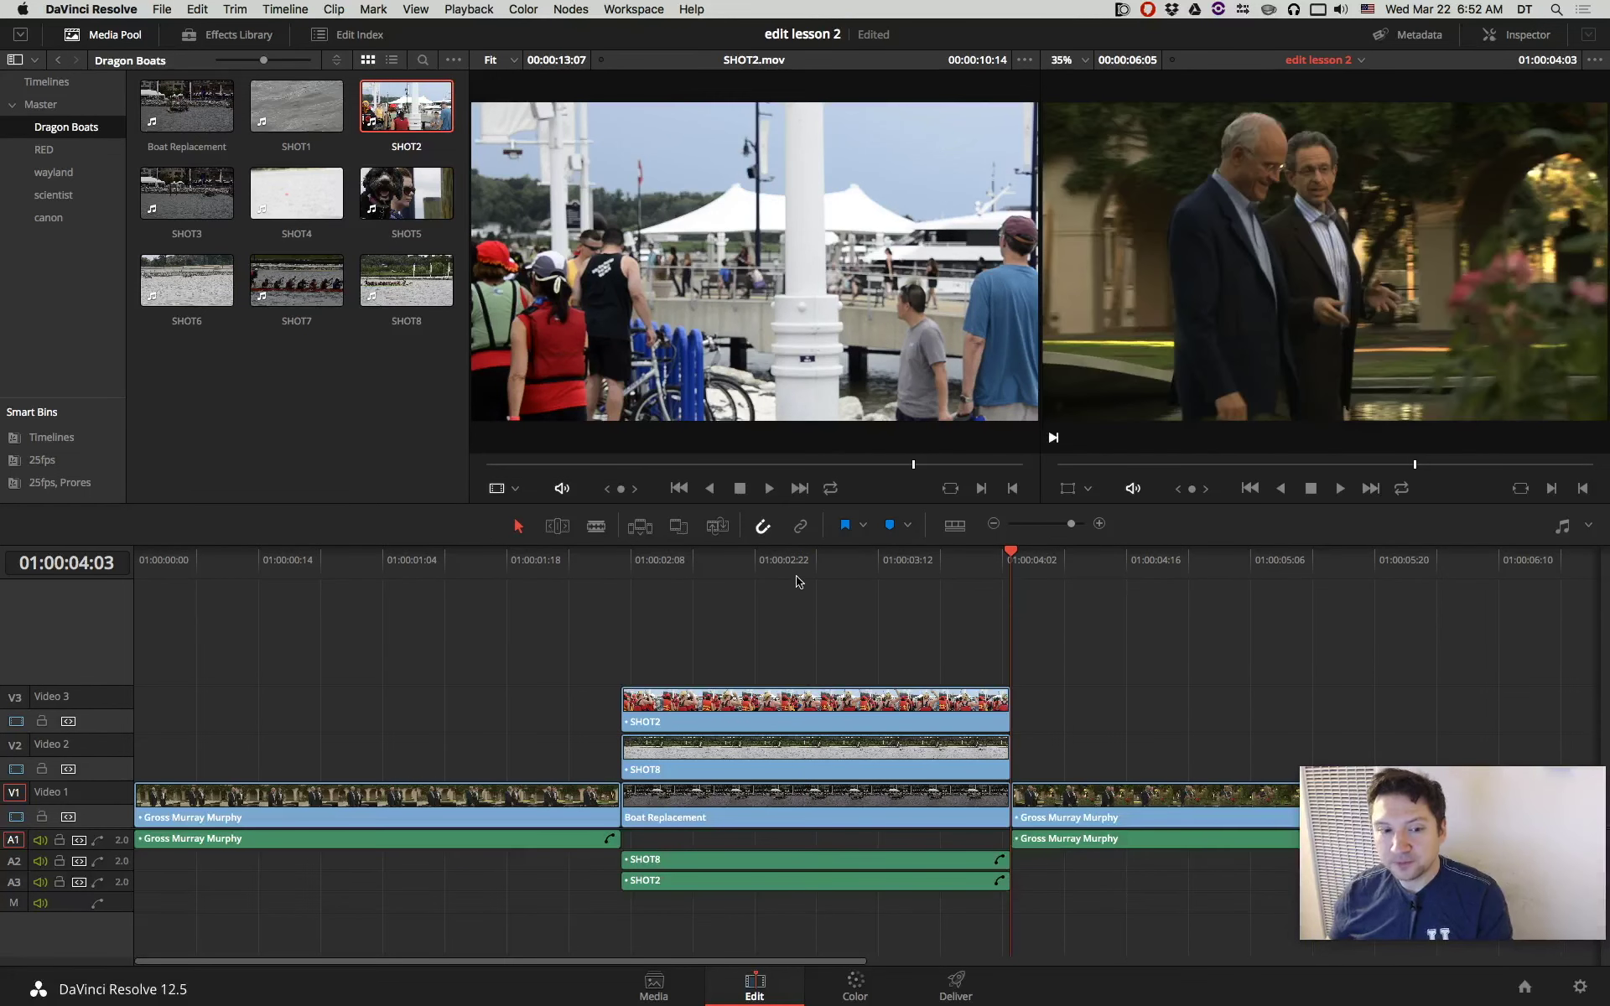
click(789, 569)
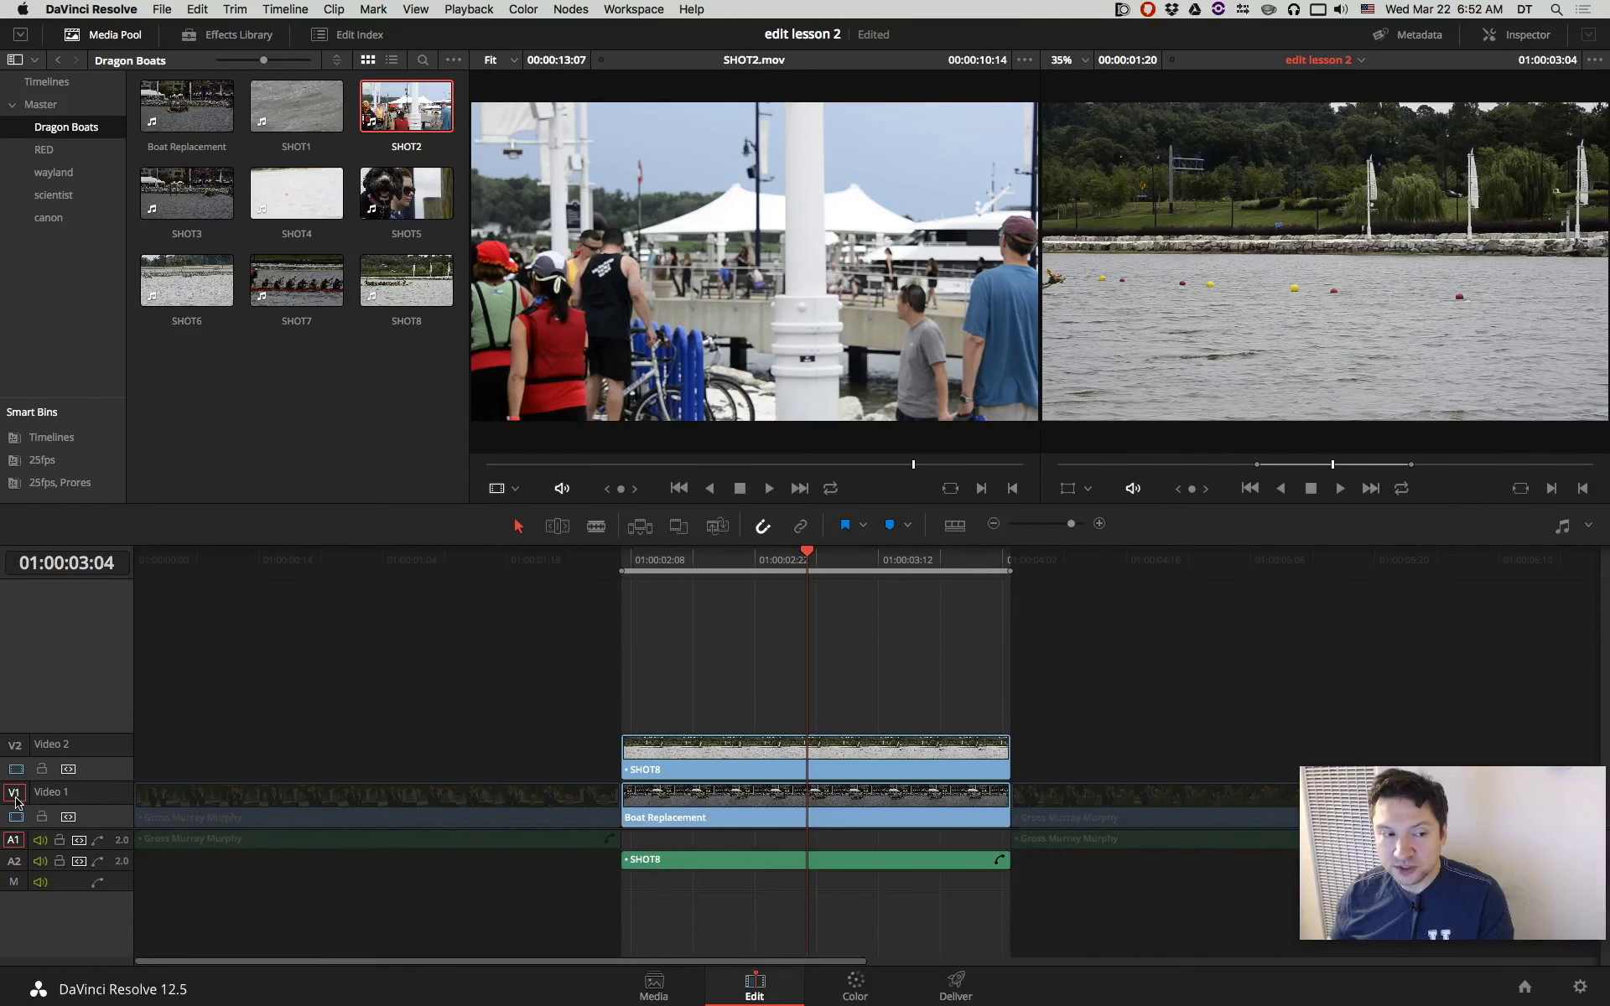
Place SHOT2 from an earlier start frame on a new V3 track above SHOT8.
click(13, 749)
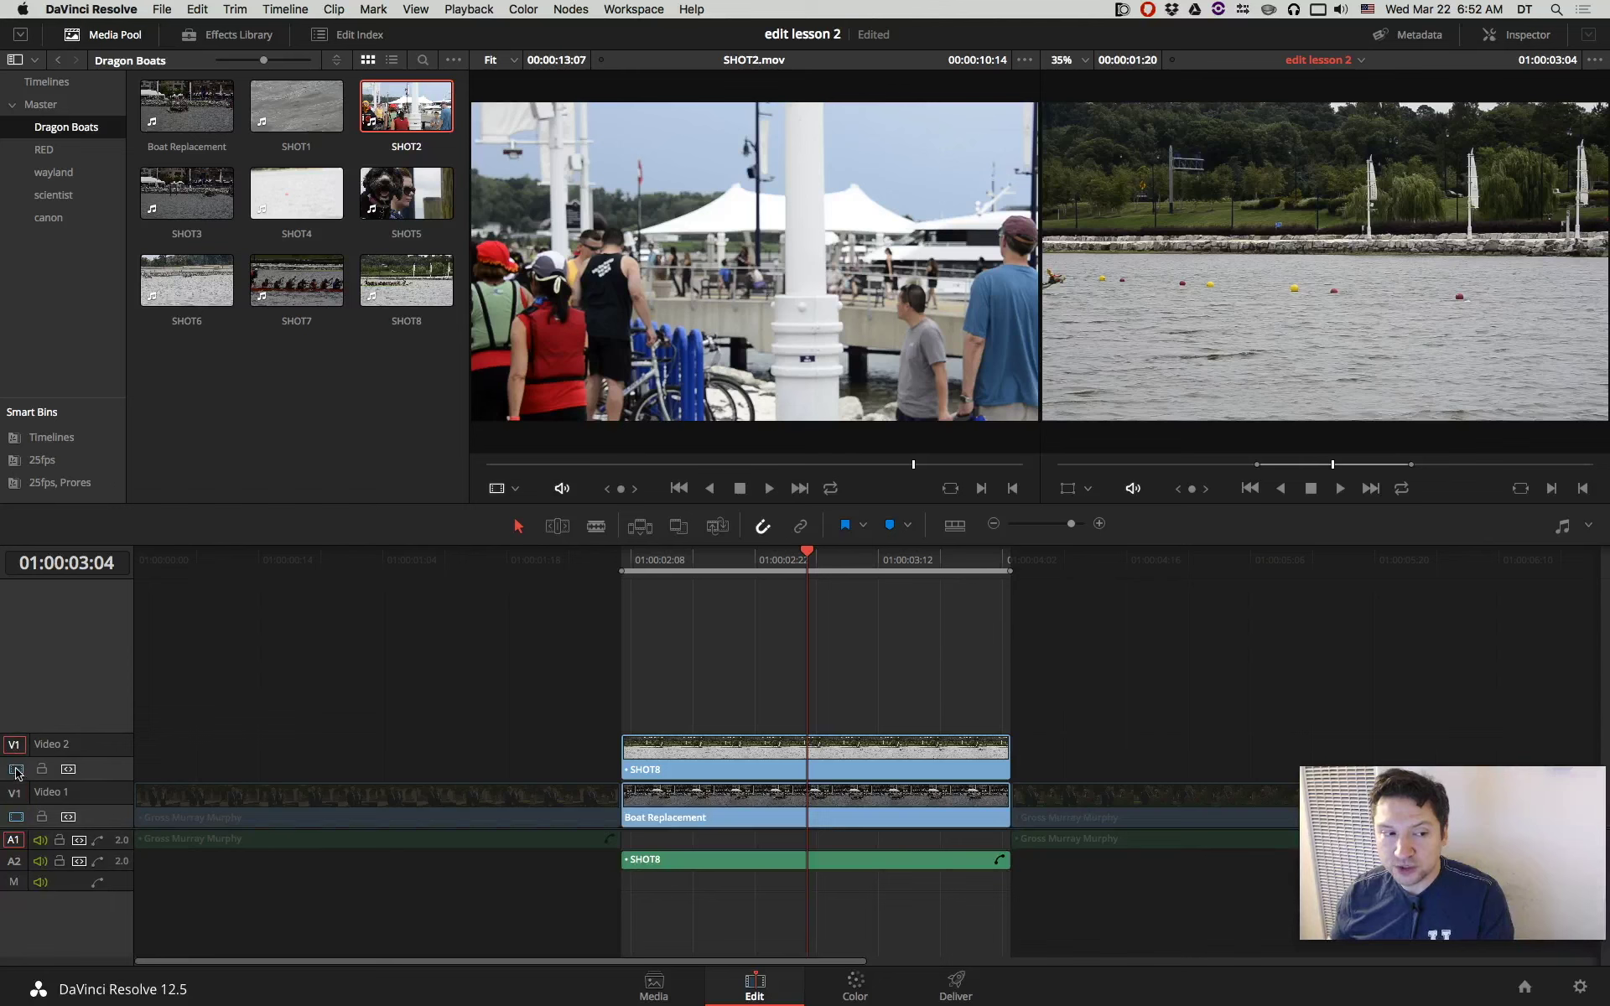
click(15, 795)
click(14, 746)
click(18, 794)
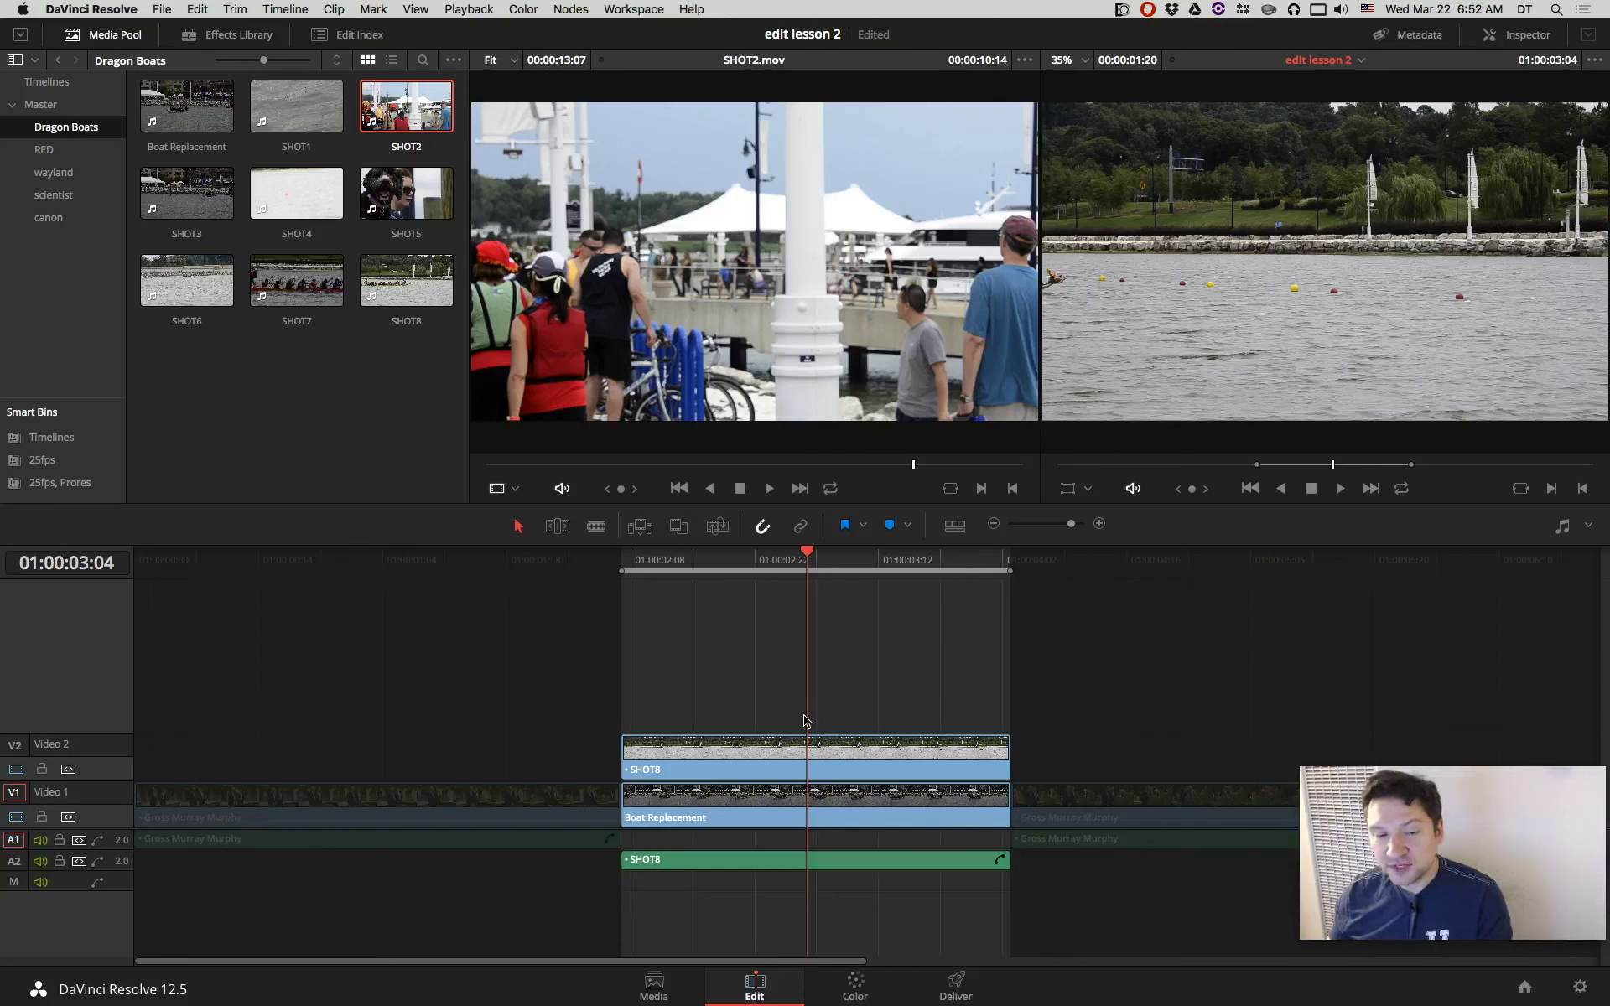
click(573, 466)
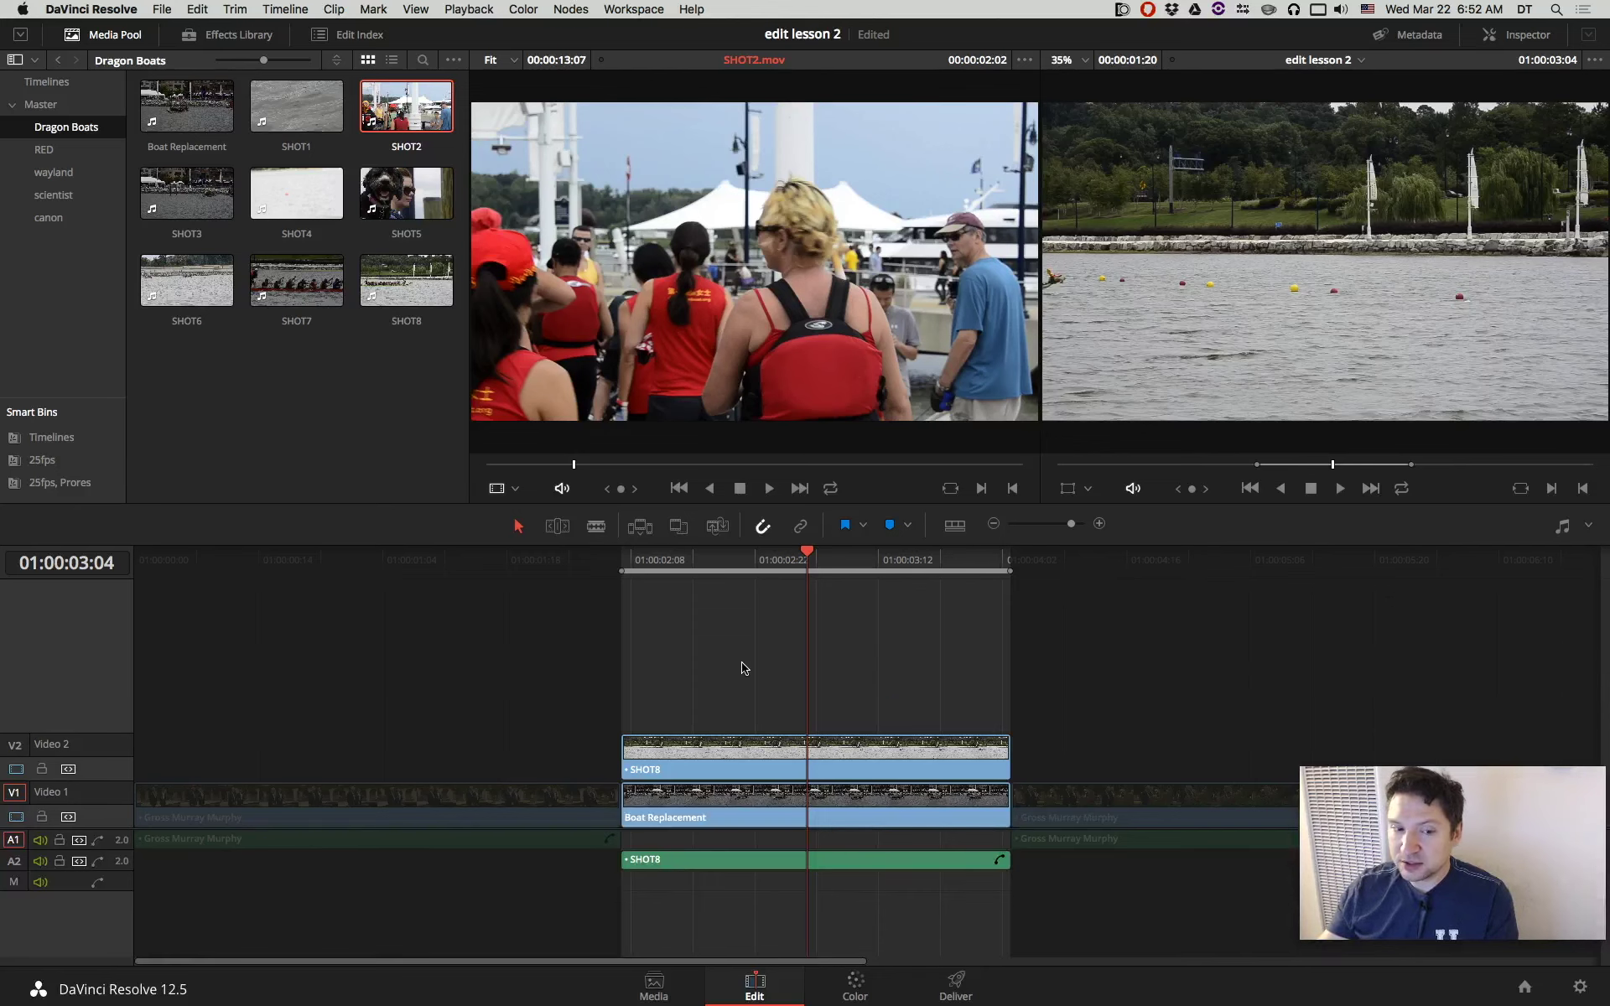
key(F12)
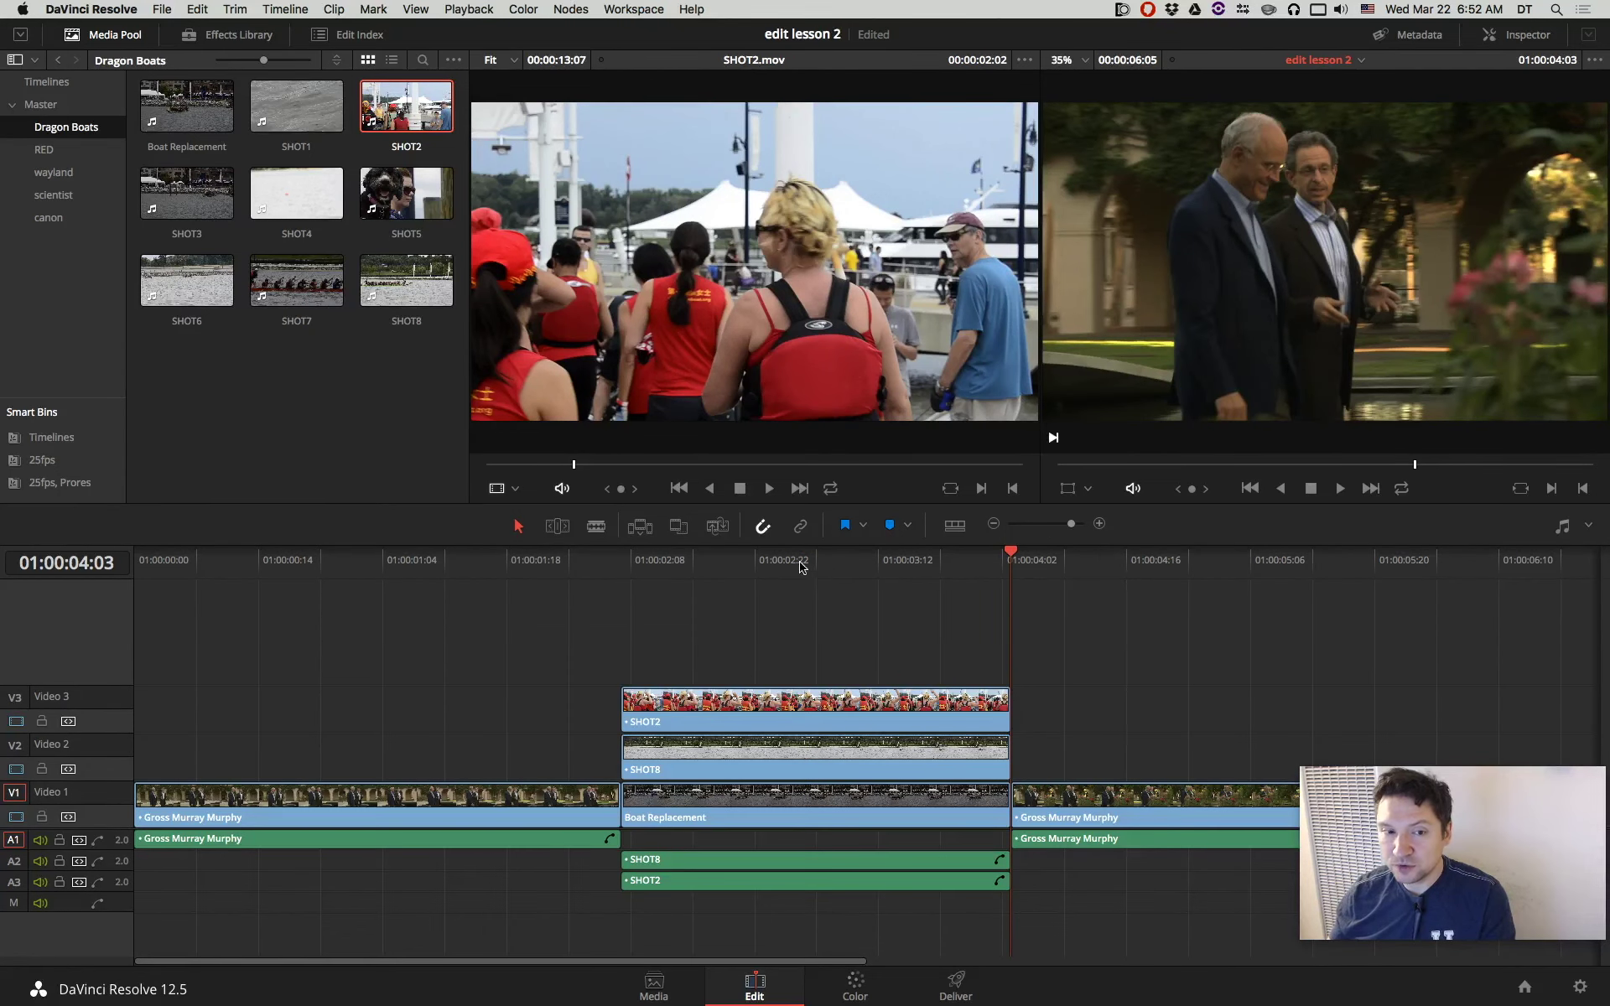
click(803, 563)
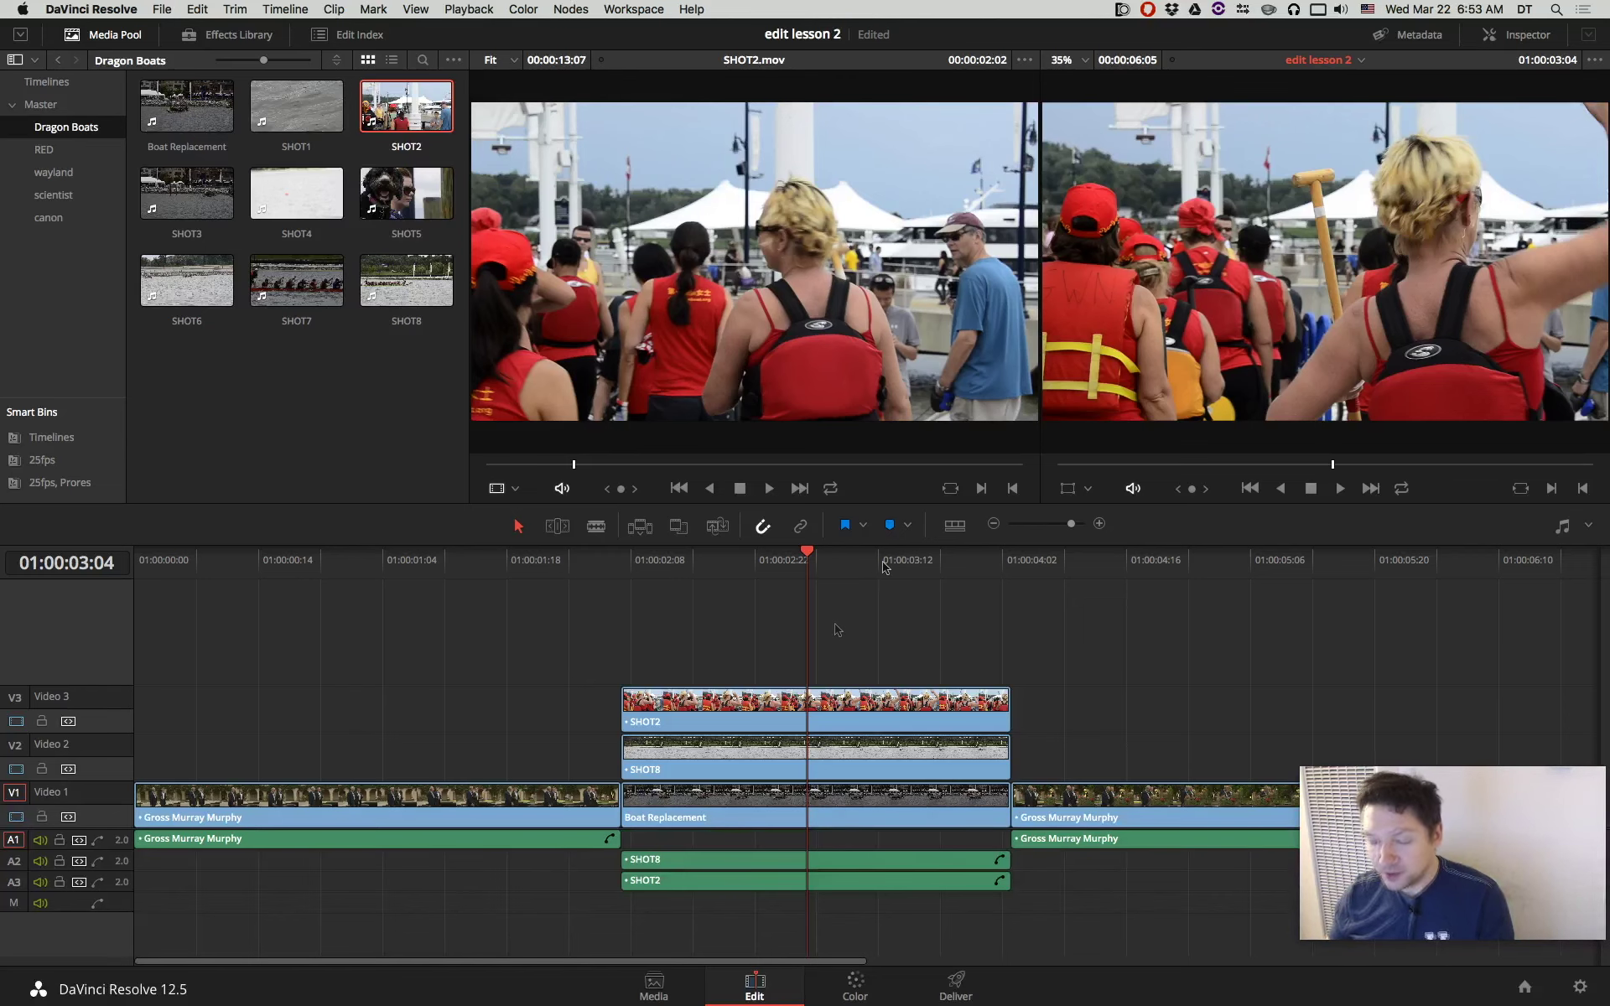
key(super+Tab)
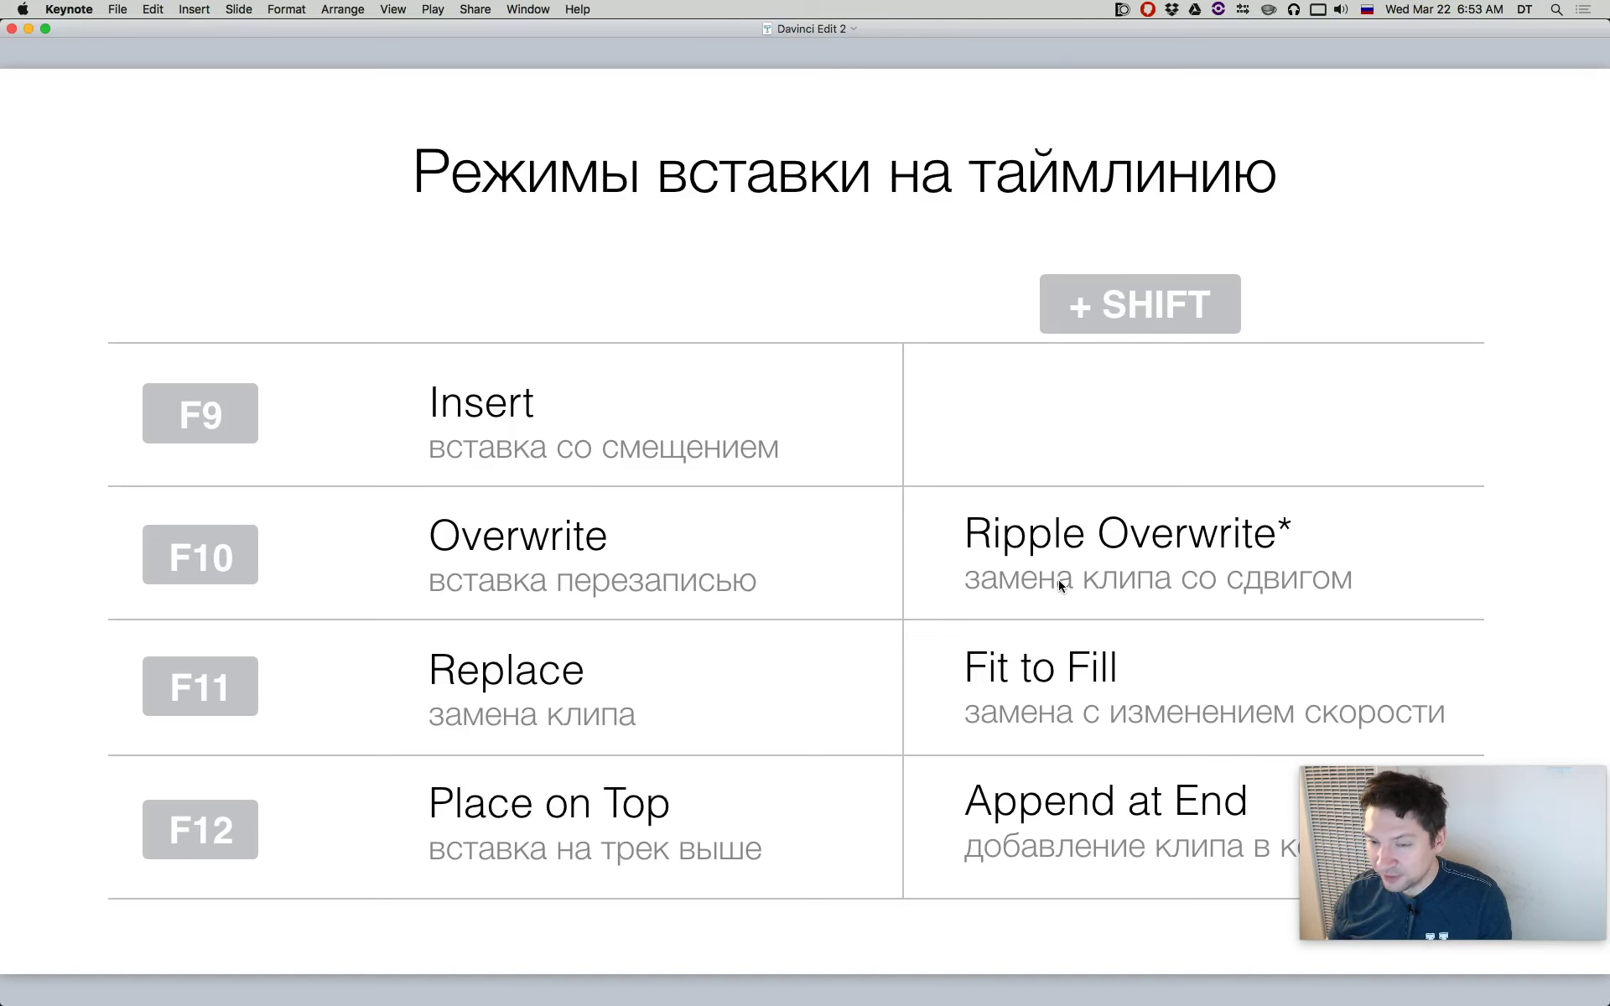
key(super+Tab)
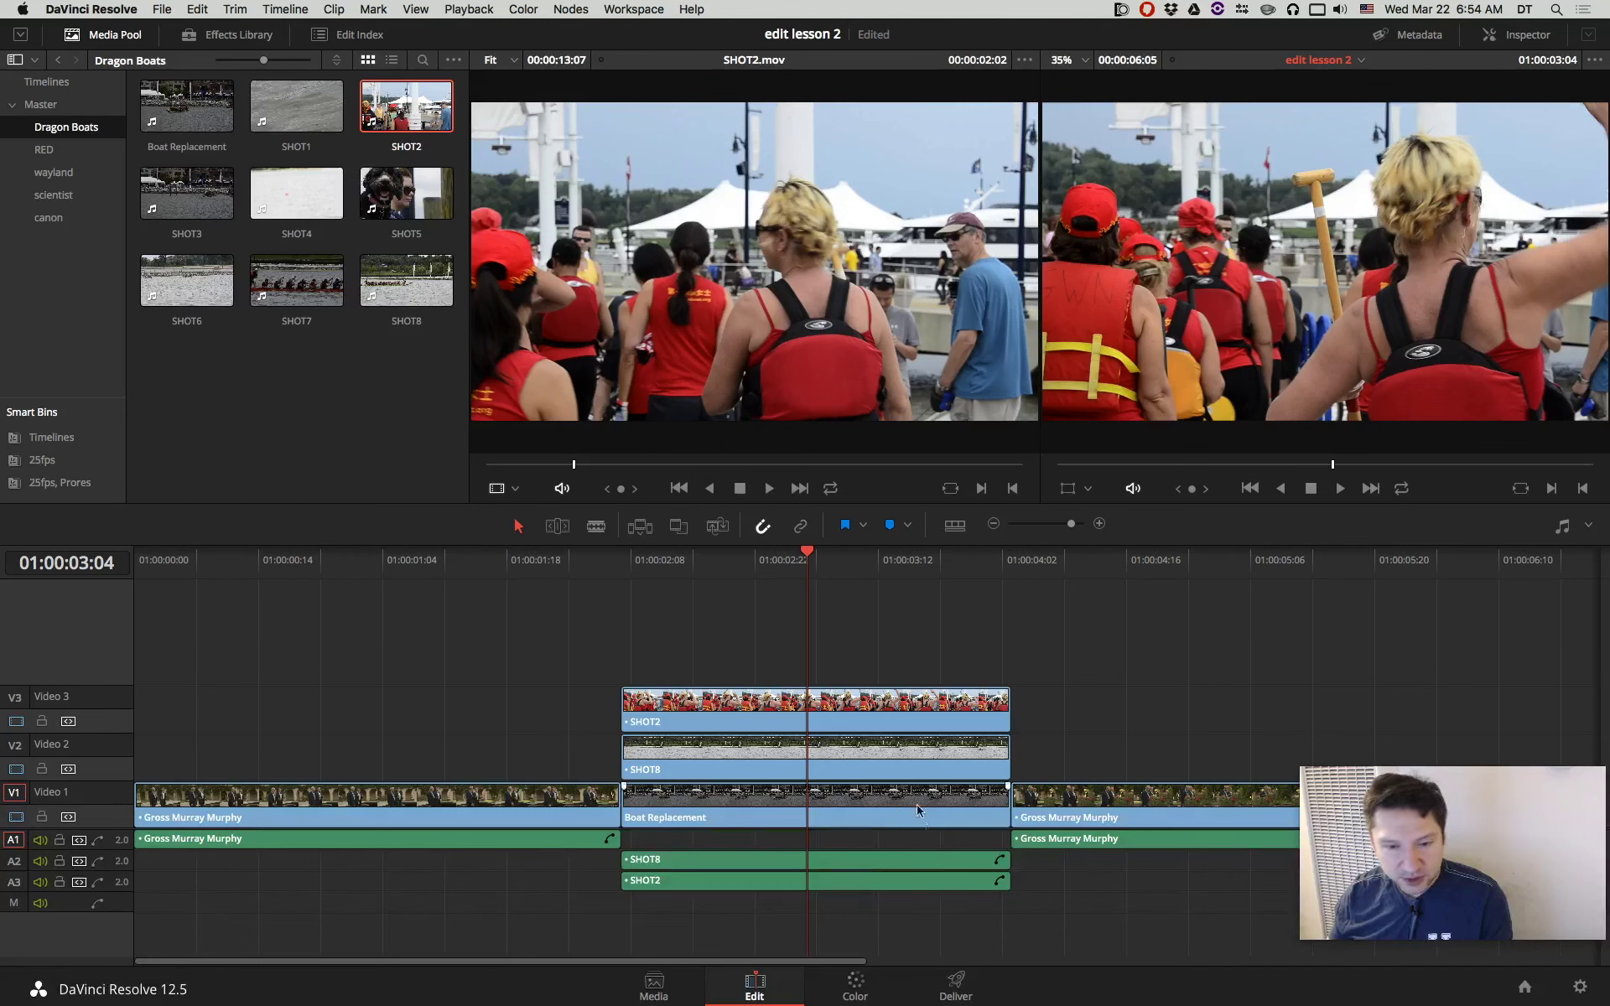
Park the playhead at 01:00:05:03 and load SHOT5 with in and out points marked.
scroll(1129, 753, right, 3)
scroll(1129, 753, right, 2)
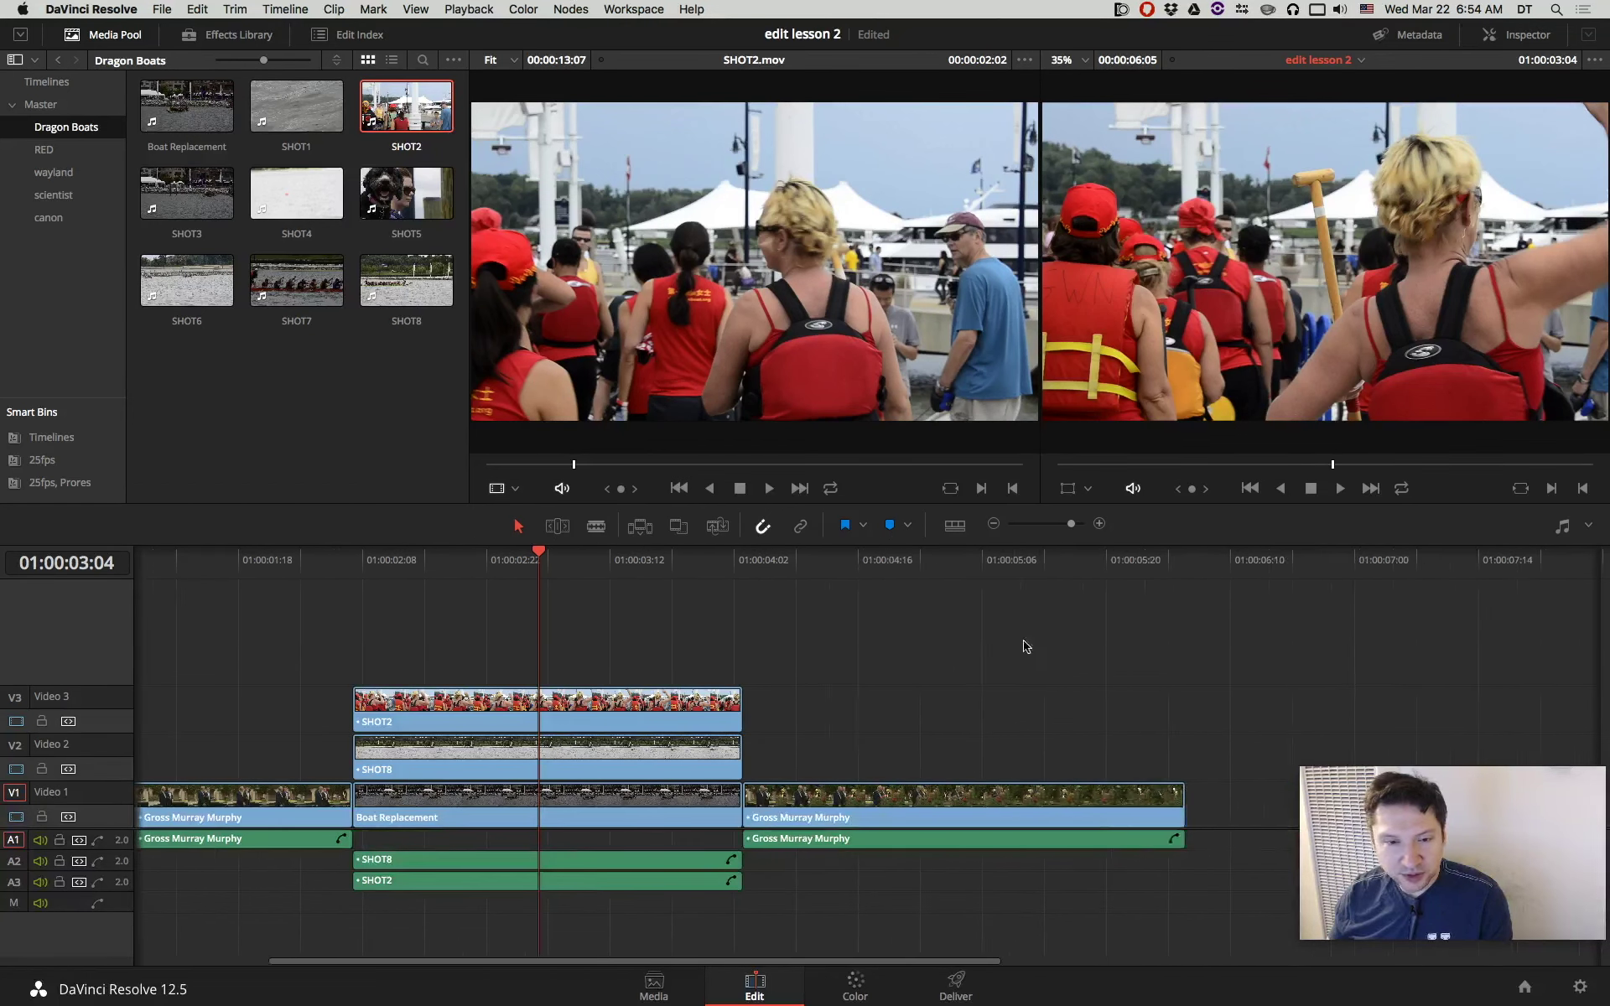
click(956, 564)
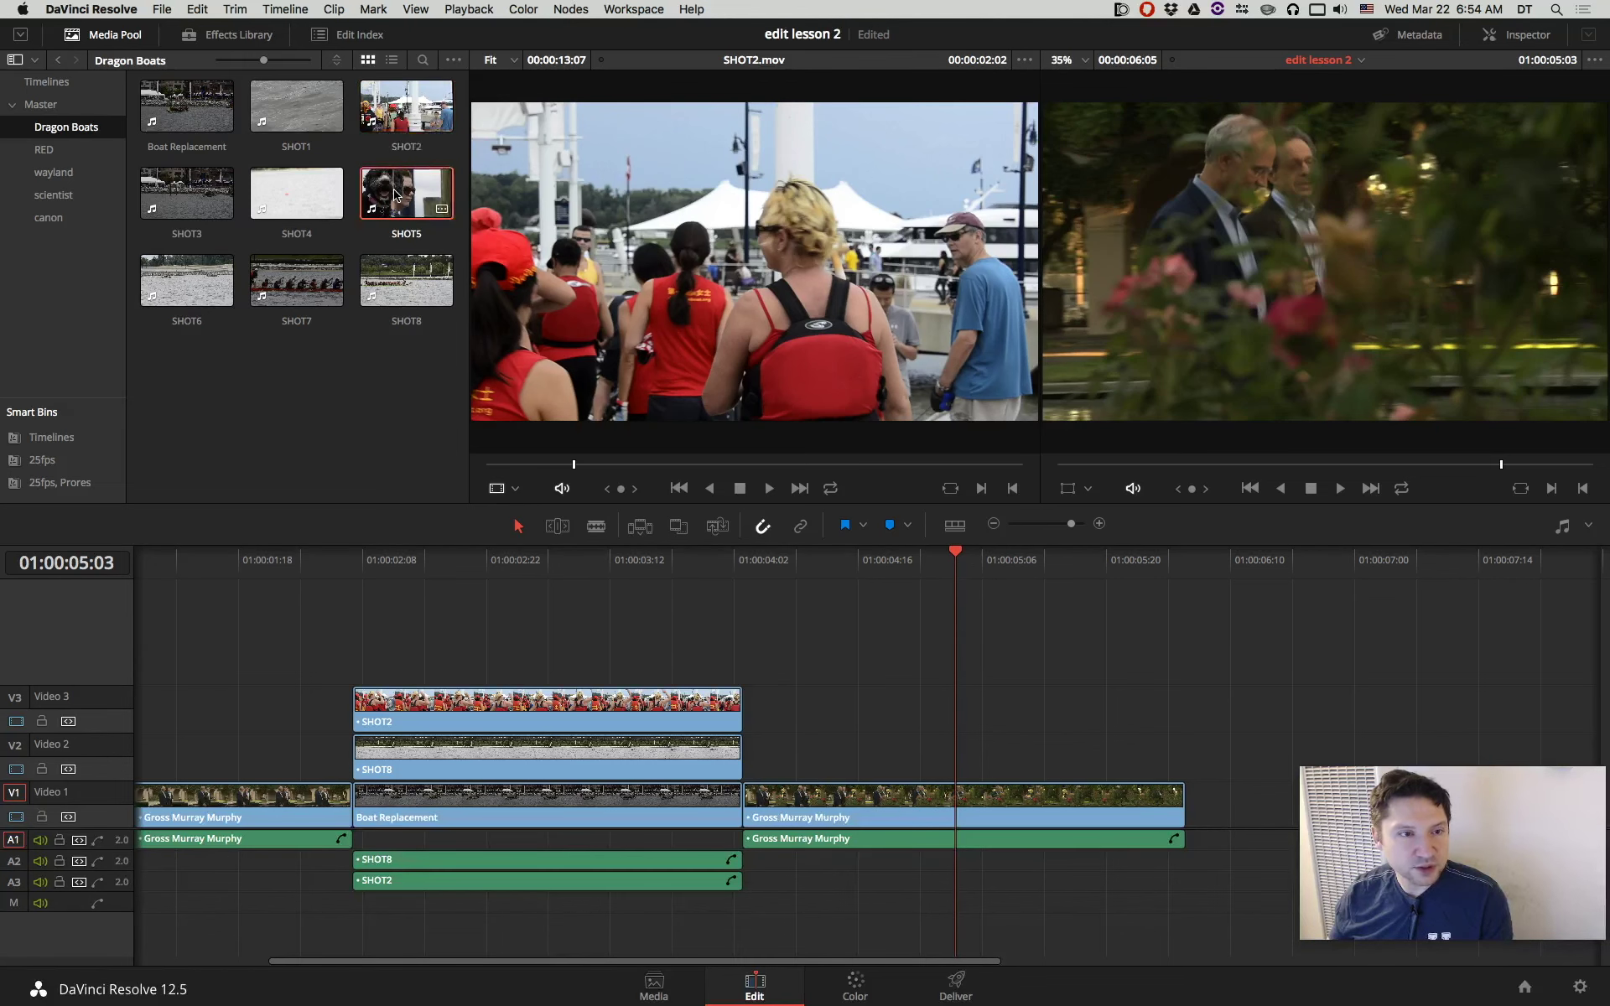
drag(406, 192, 652, 457)
drag(507, 464, 755, 467)
key(o)
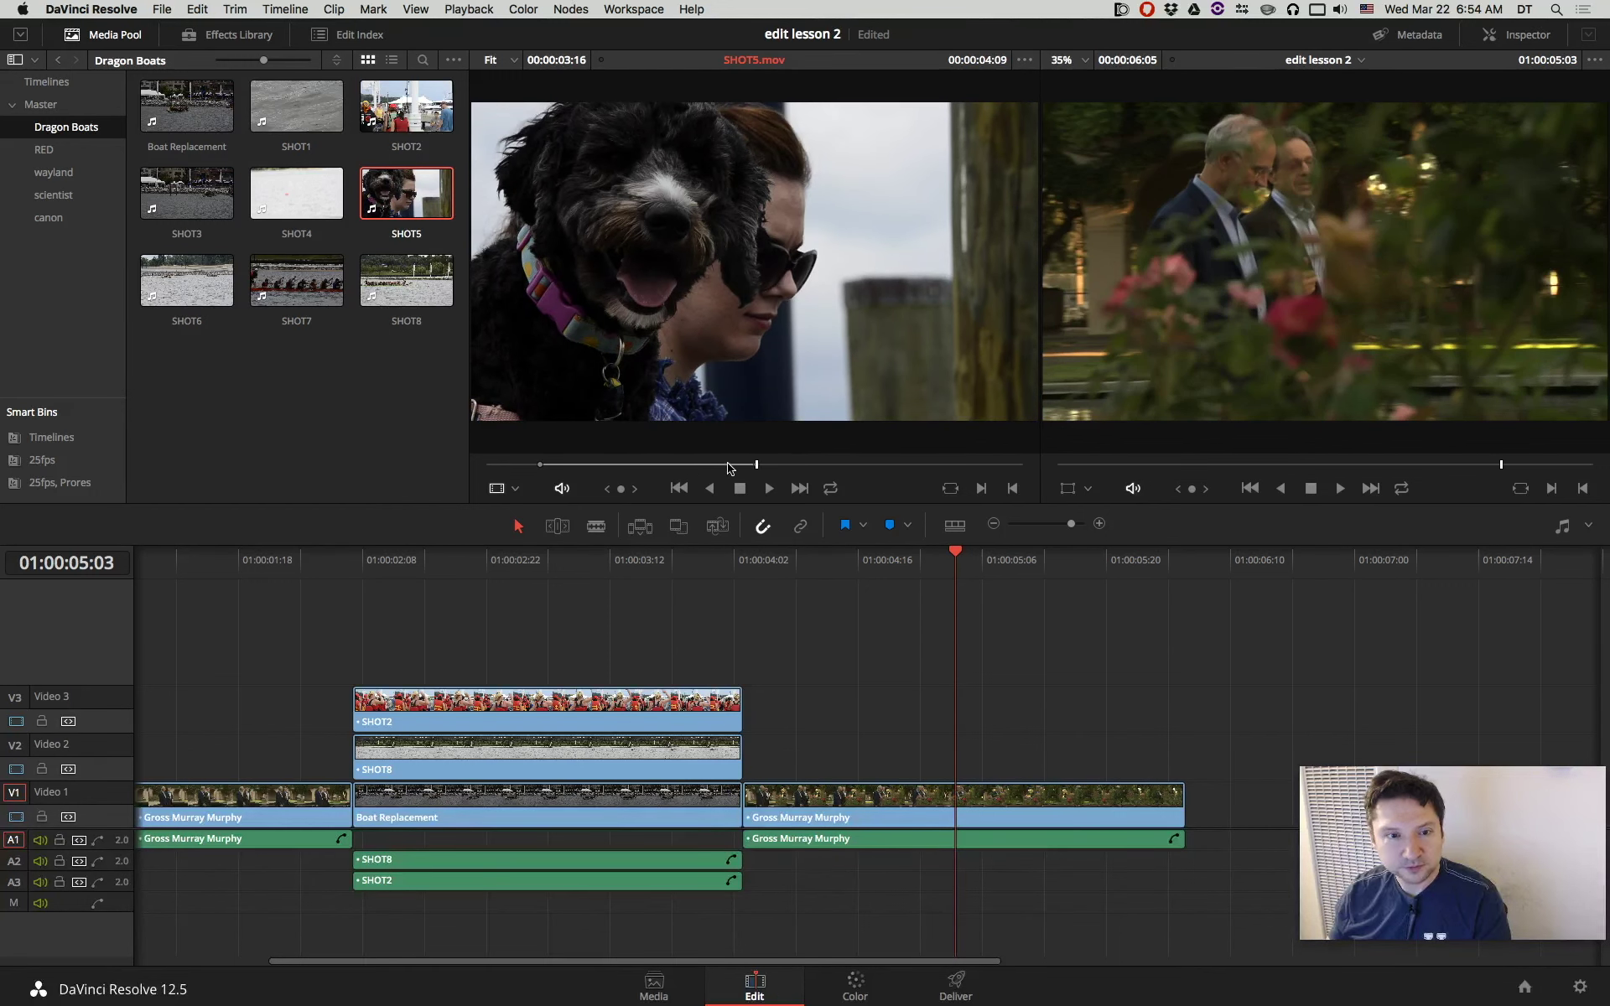
click(723, 466)
key(o)
click(564, 466)
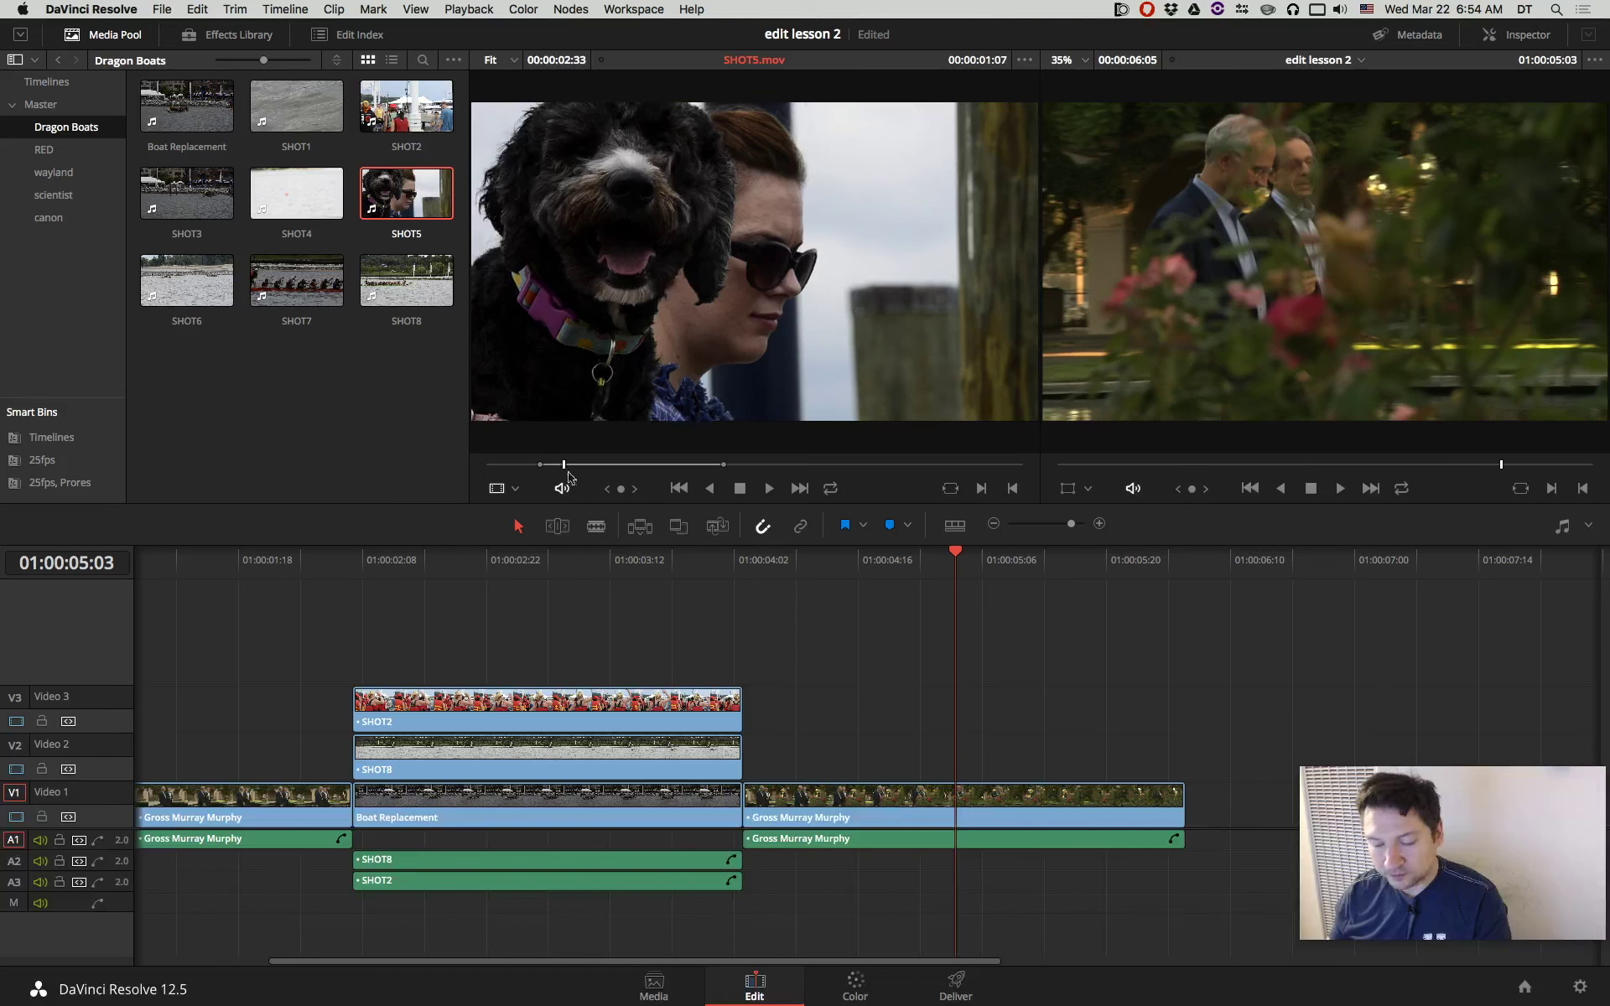
key(i)
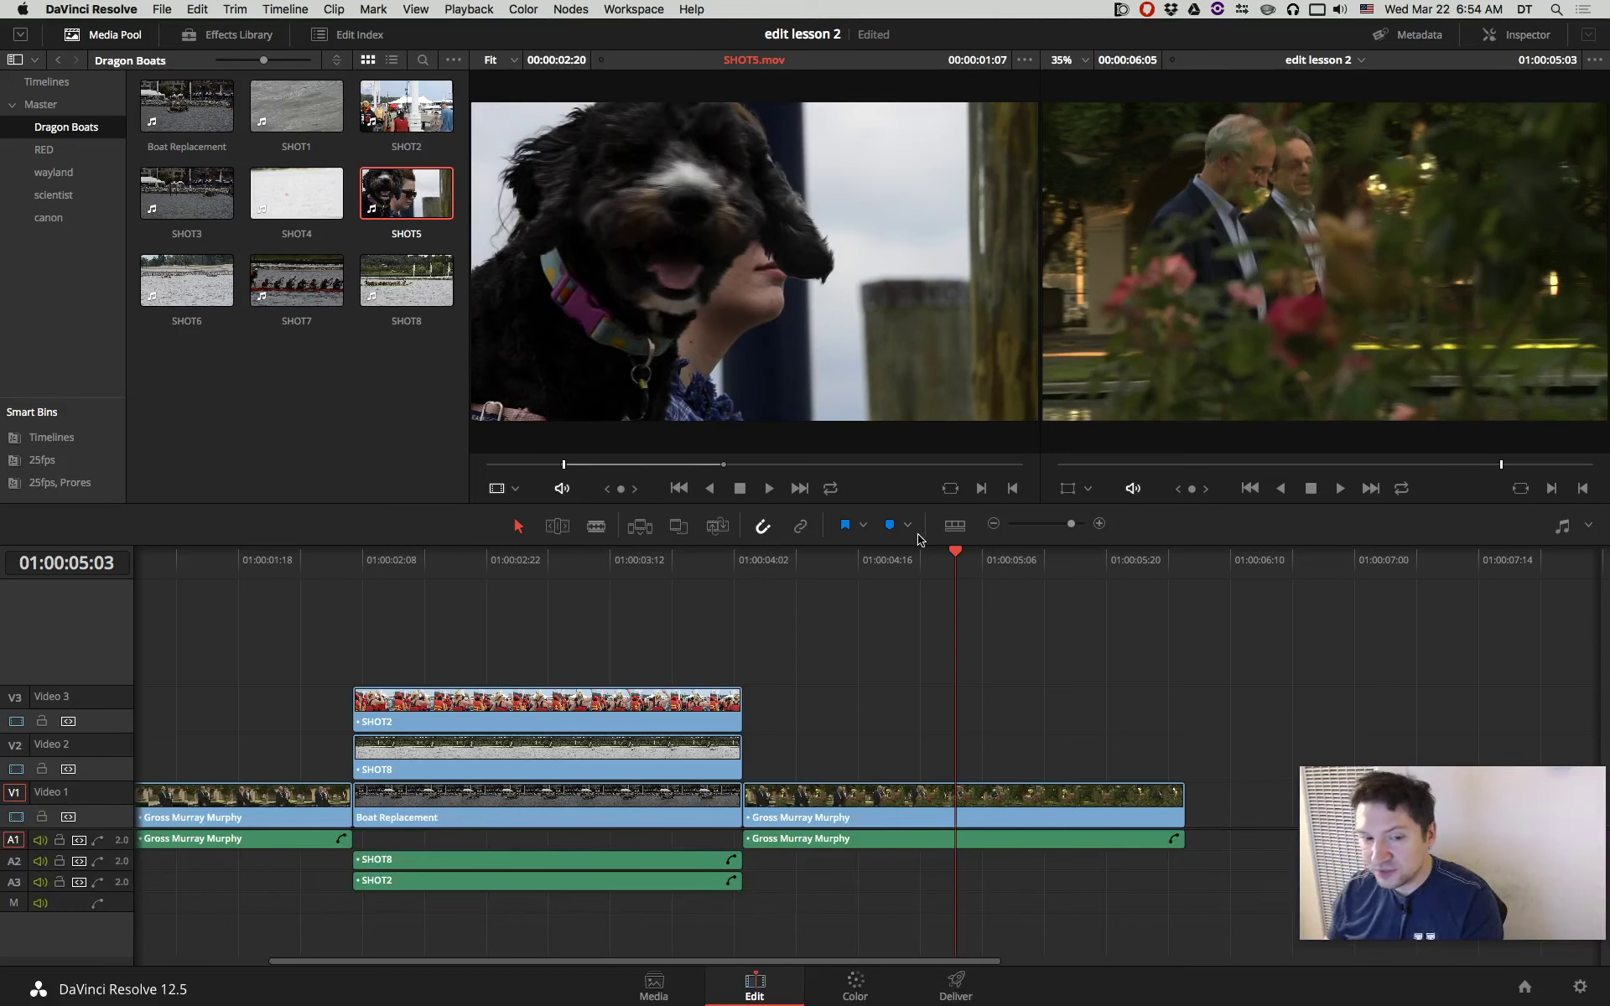
key(F10)
scroll(1146, 701, right, 4)
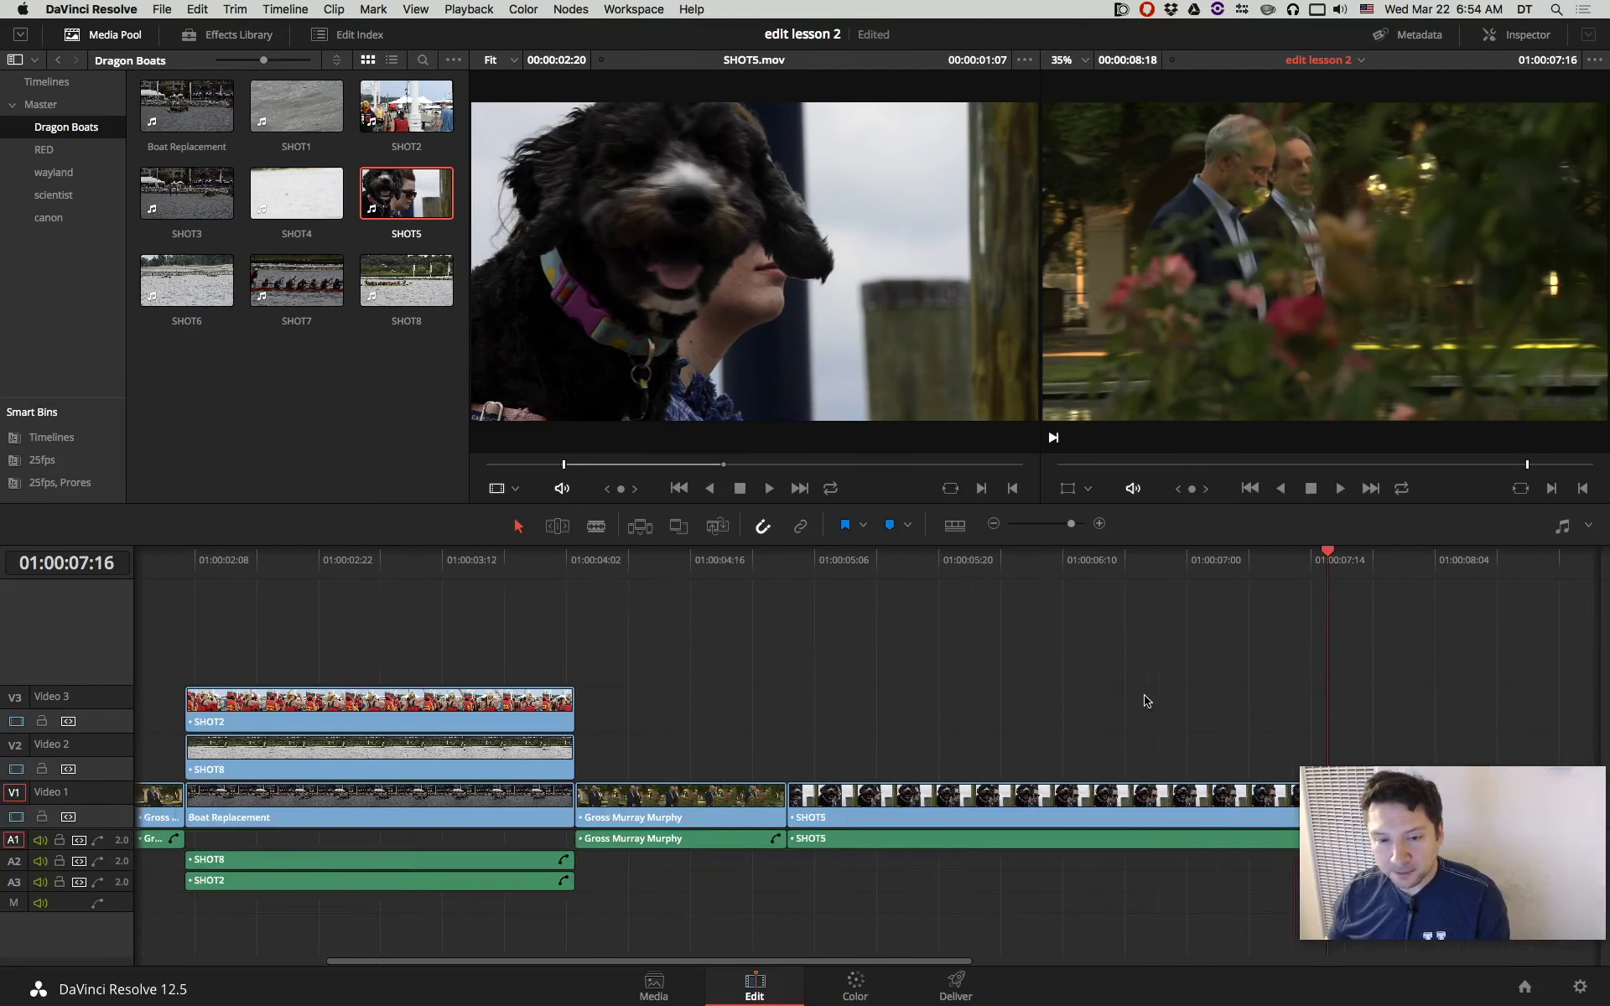
scroll(1146, 701, right, 4)
drag(990, 558, 877, 557)
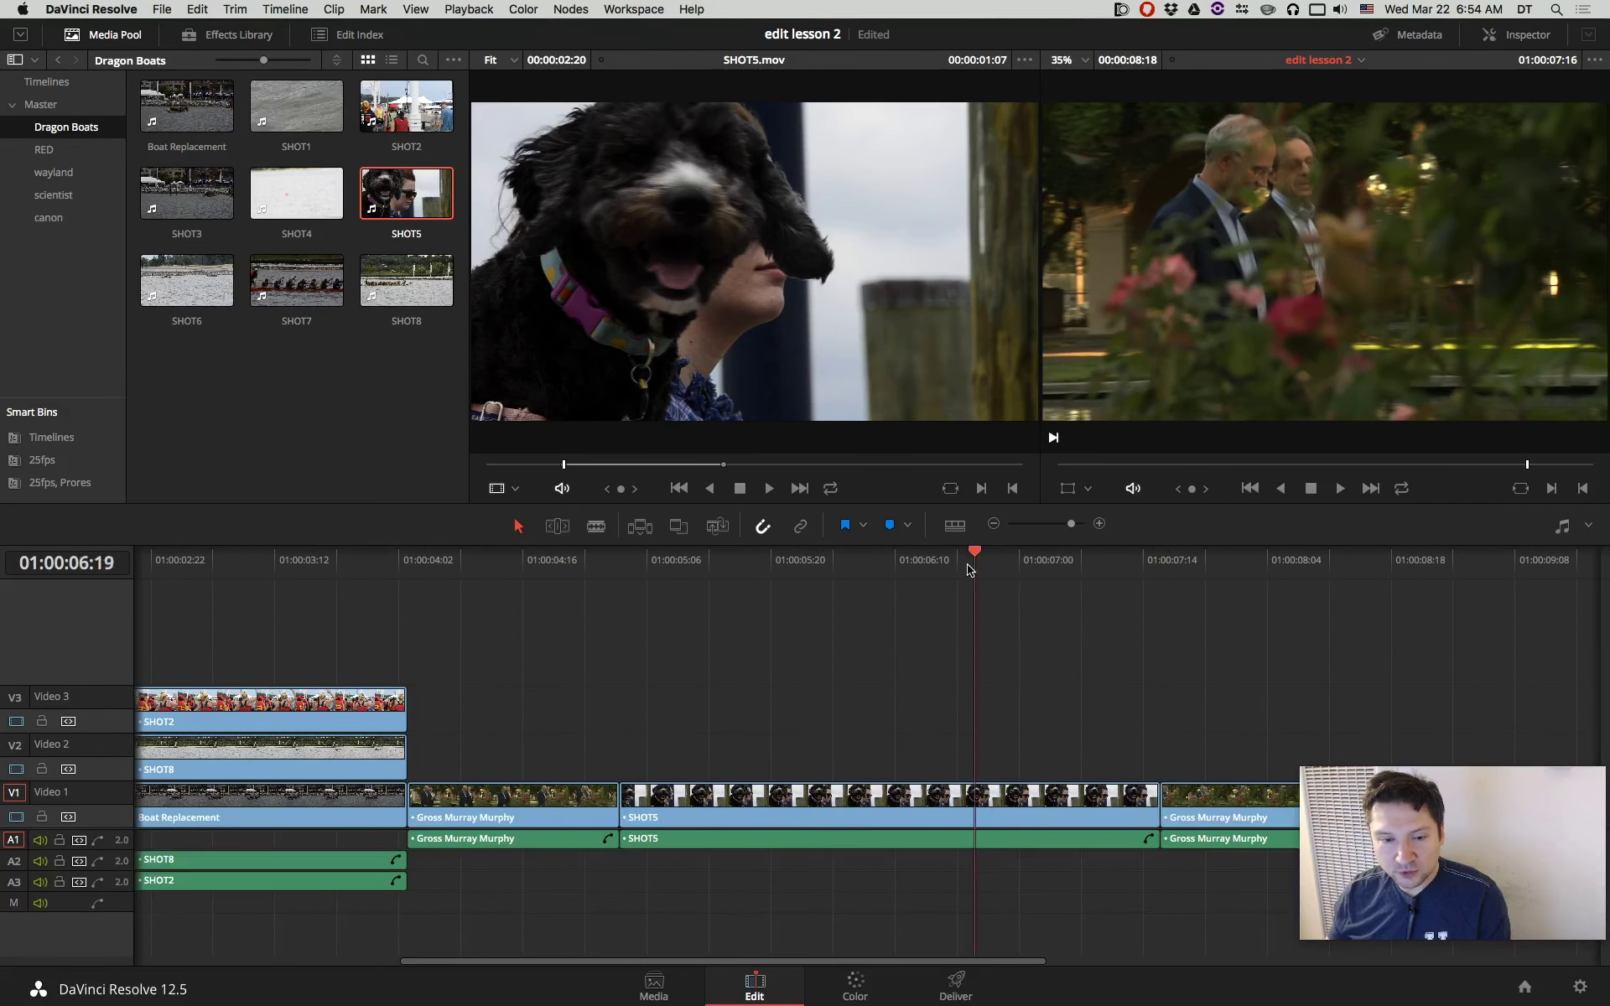
click(1040, 560)
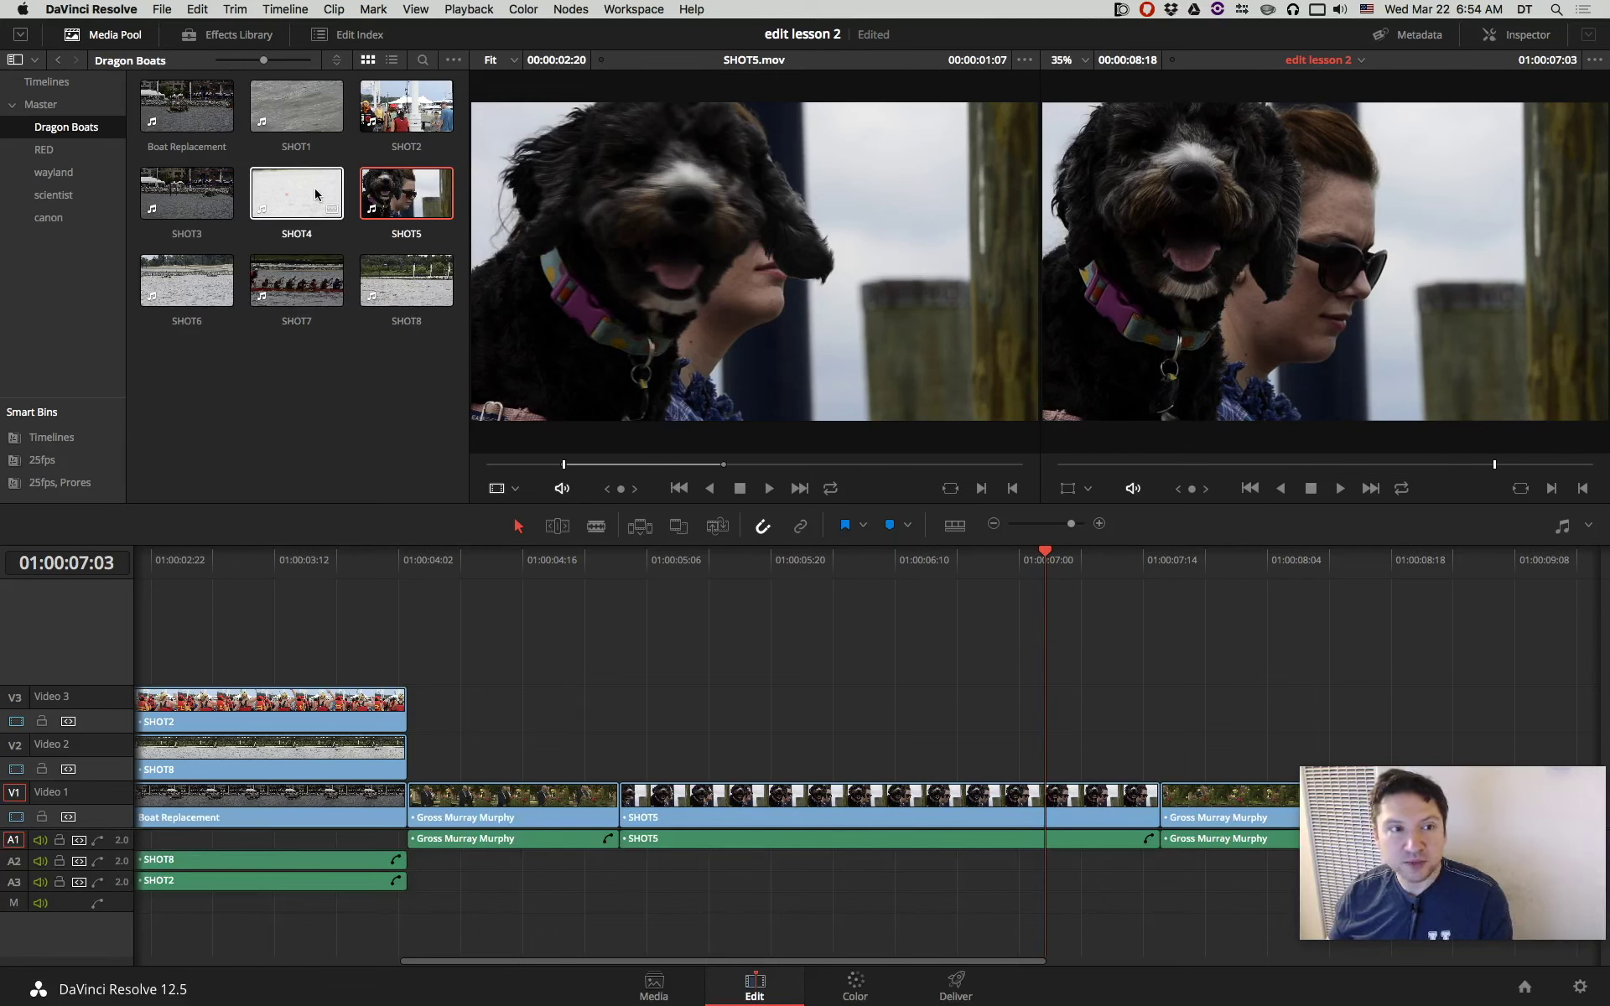
Open the canon bin, load the MVI_8297 Subclip, and set its in point at 00:00:02:00.
click(50, 173)
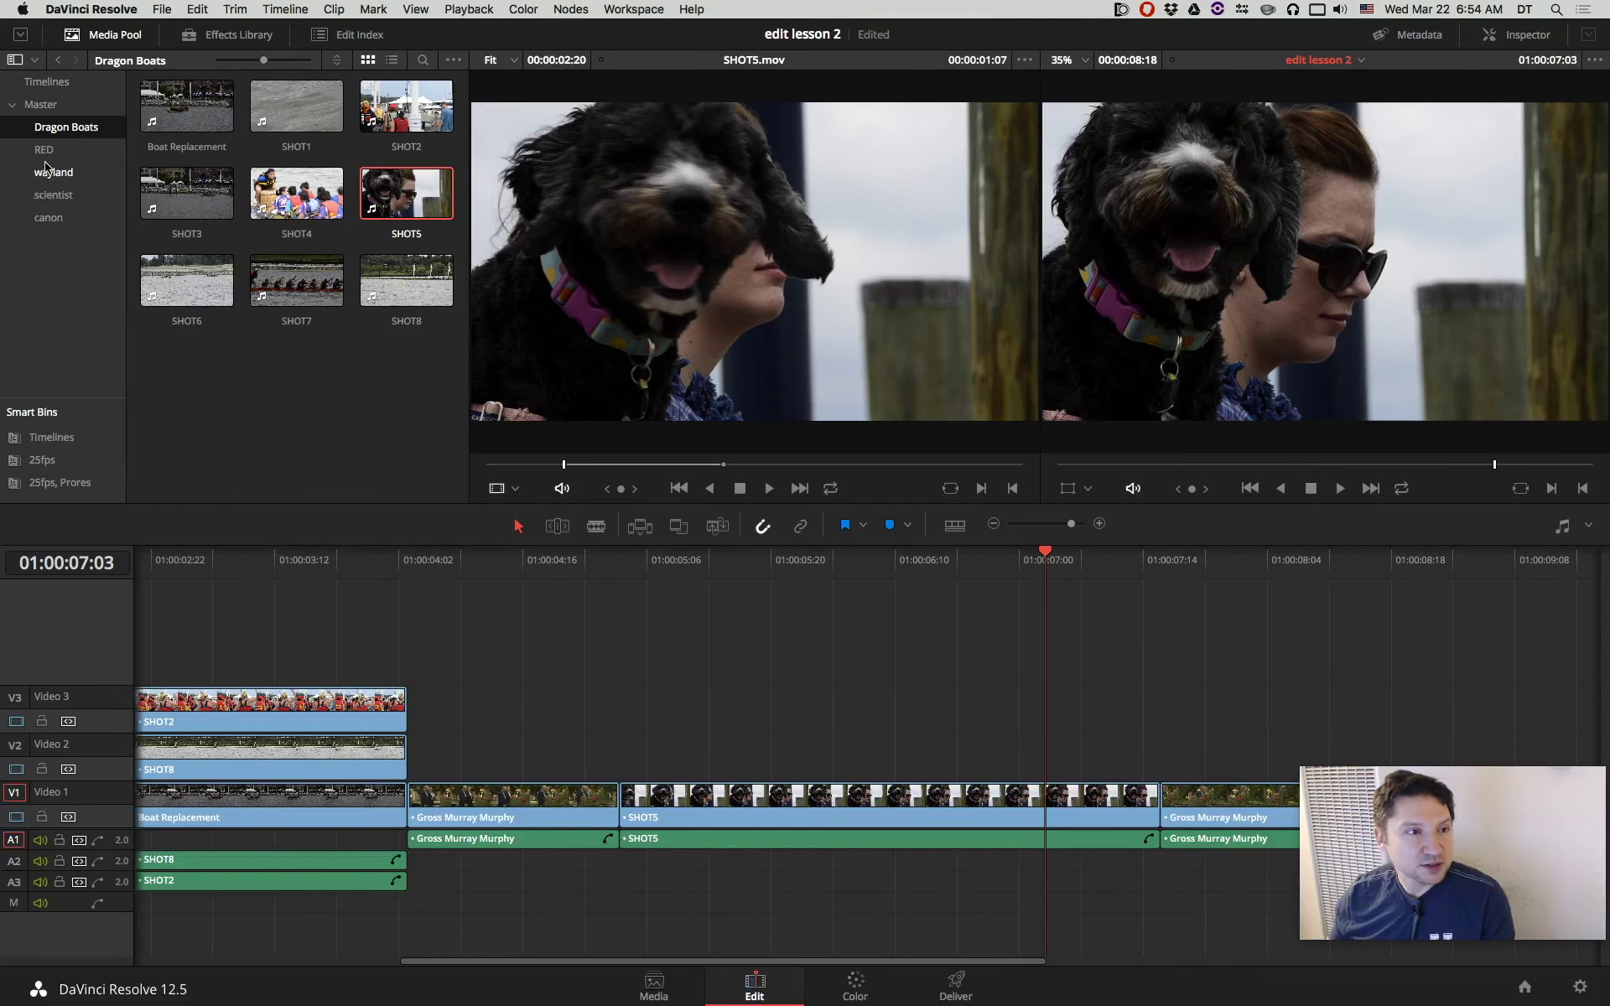
click(49, 217)
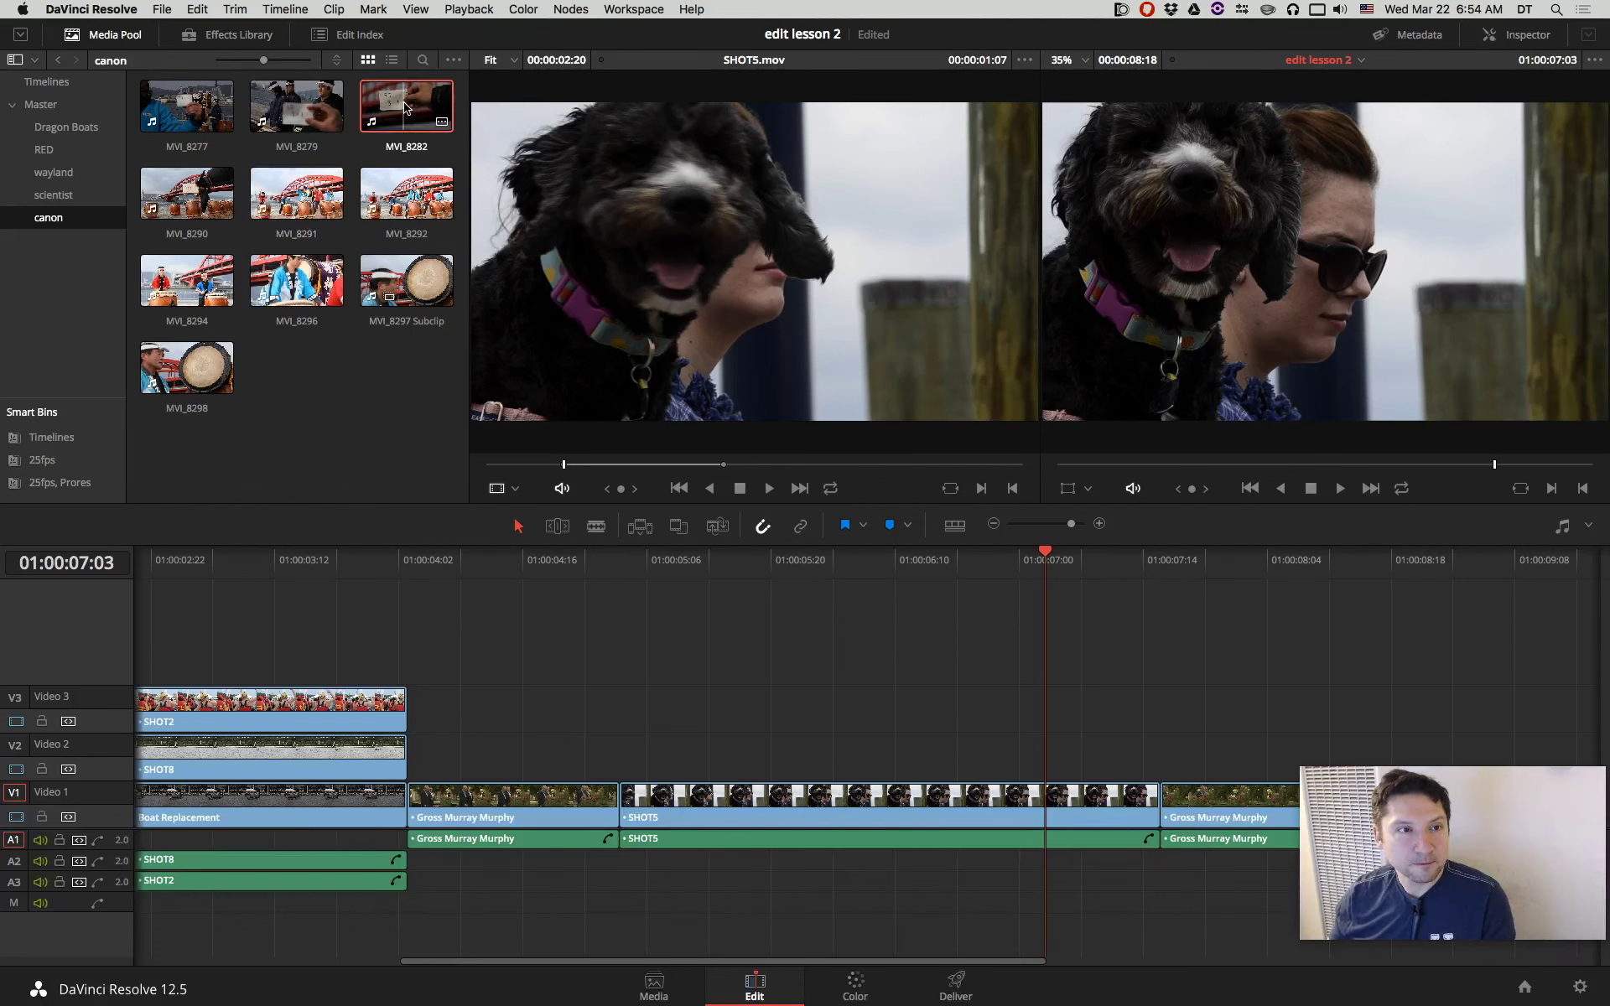
double_click(296, 193)
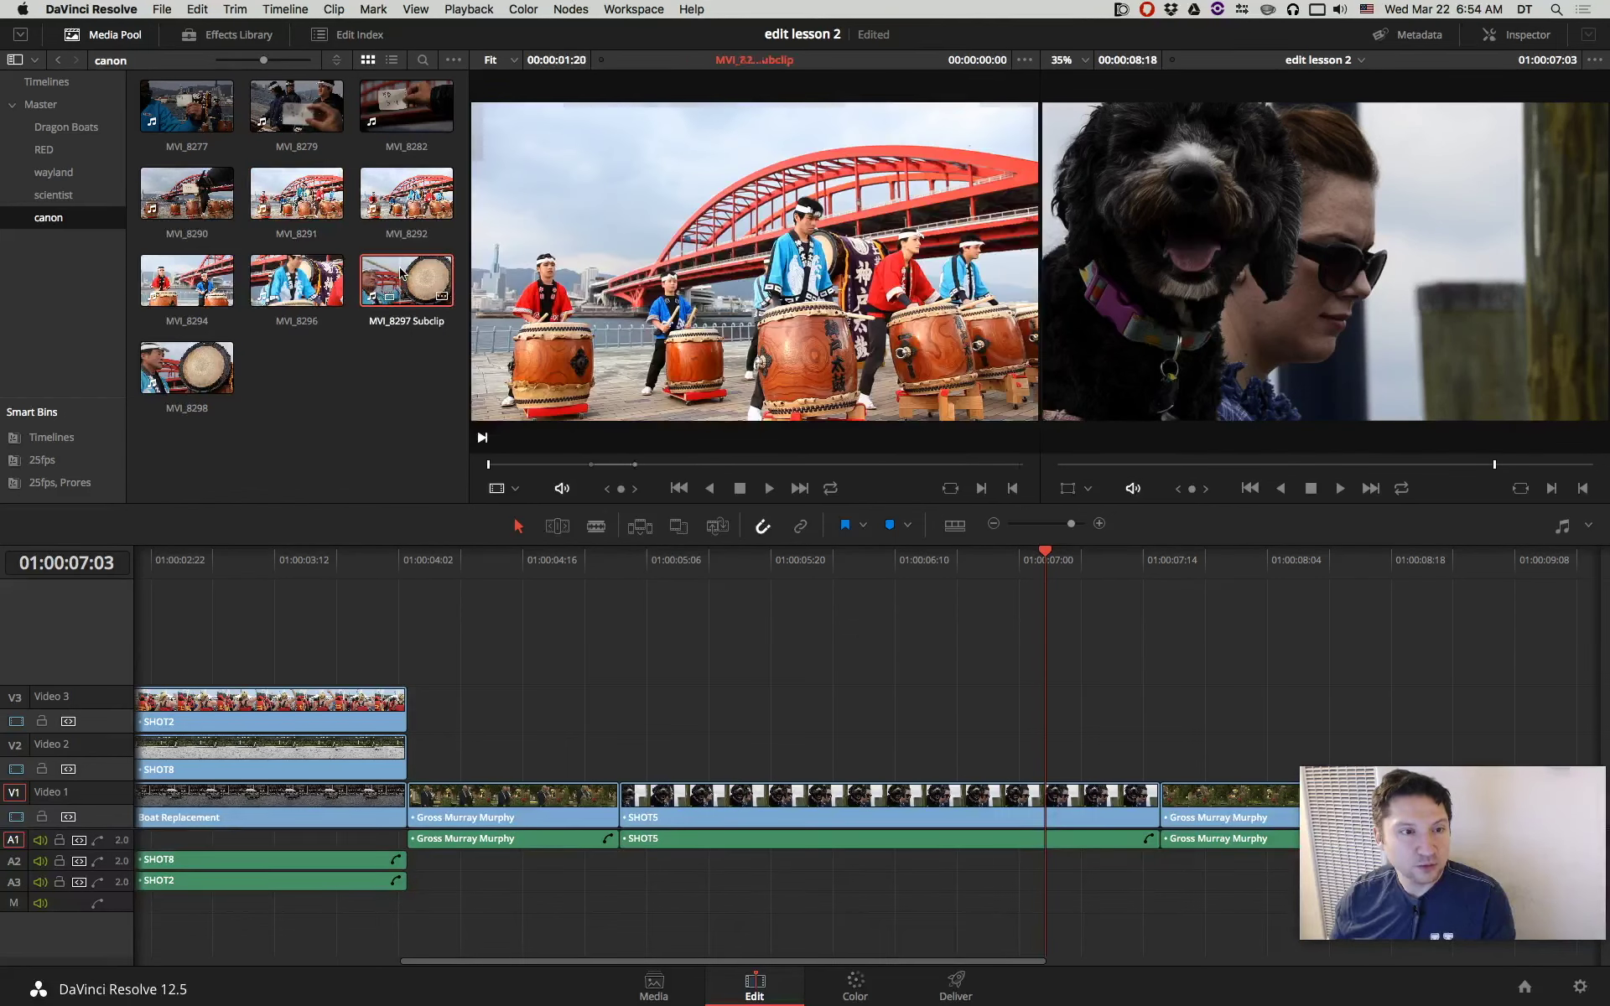
double_click(412, 282)
drag(583, 466, 678, 463)
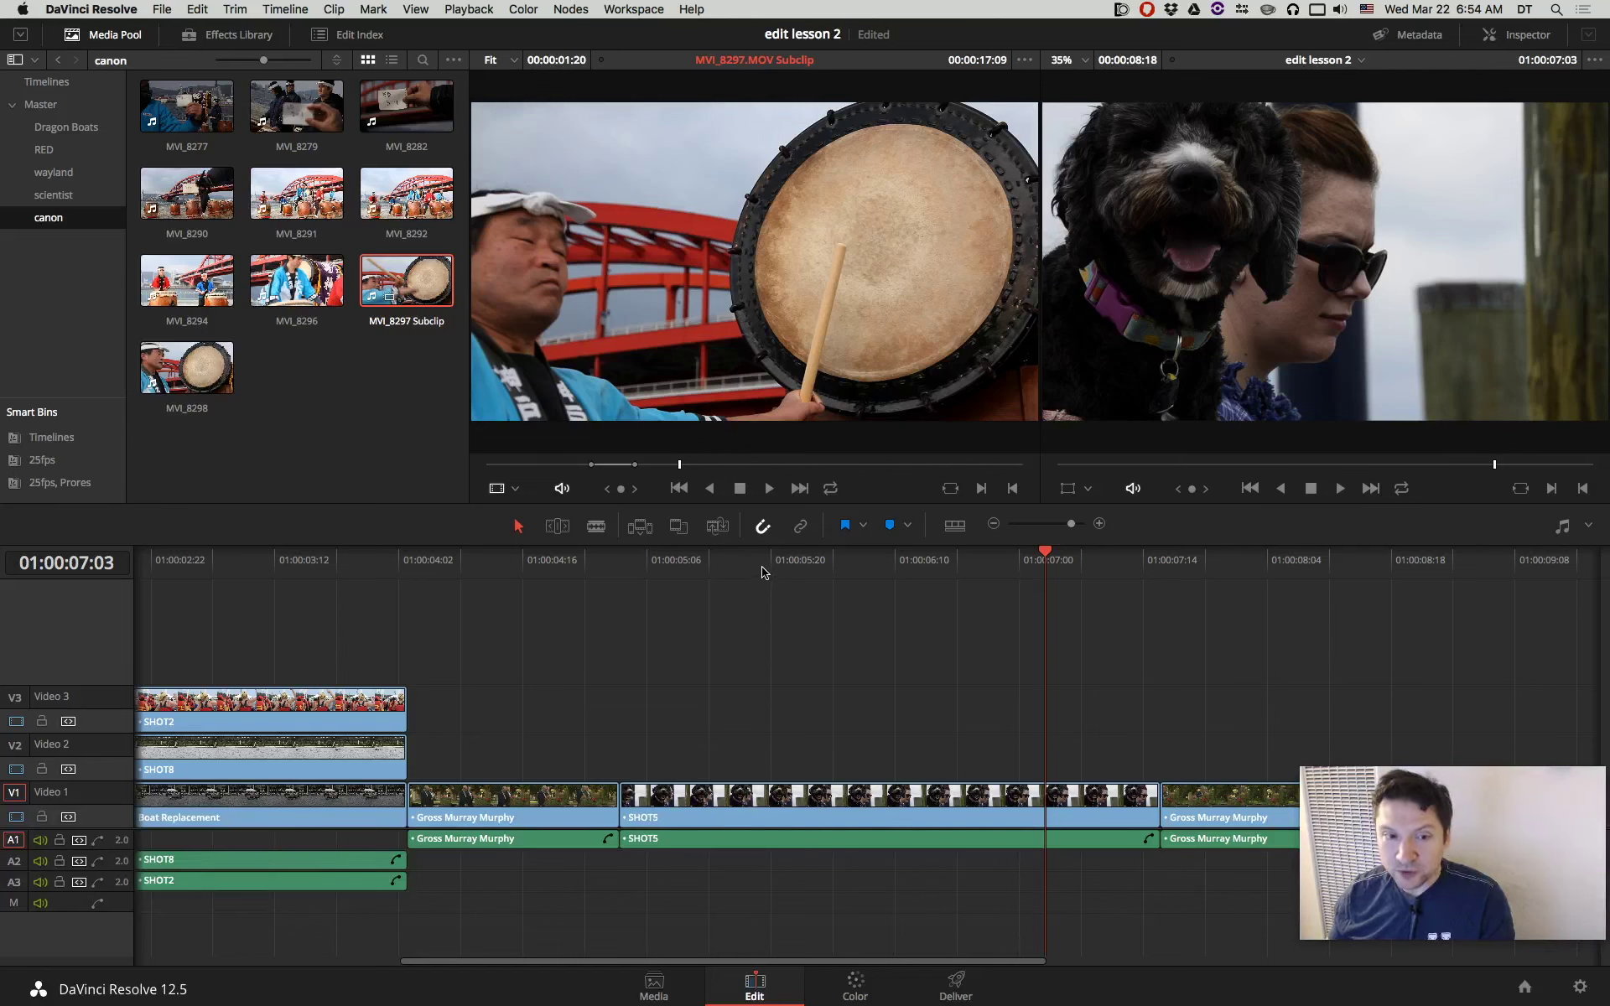
click(706, 821)
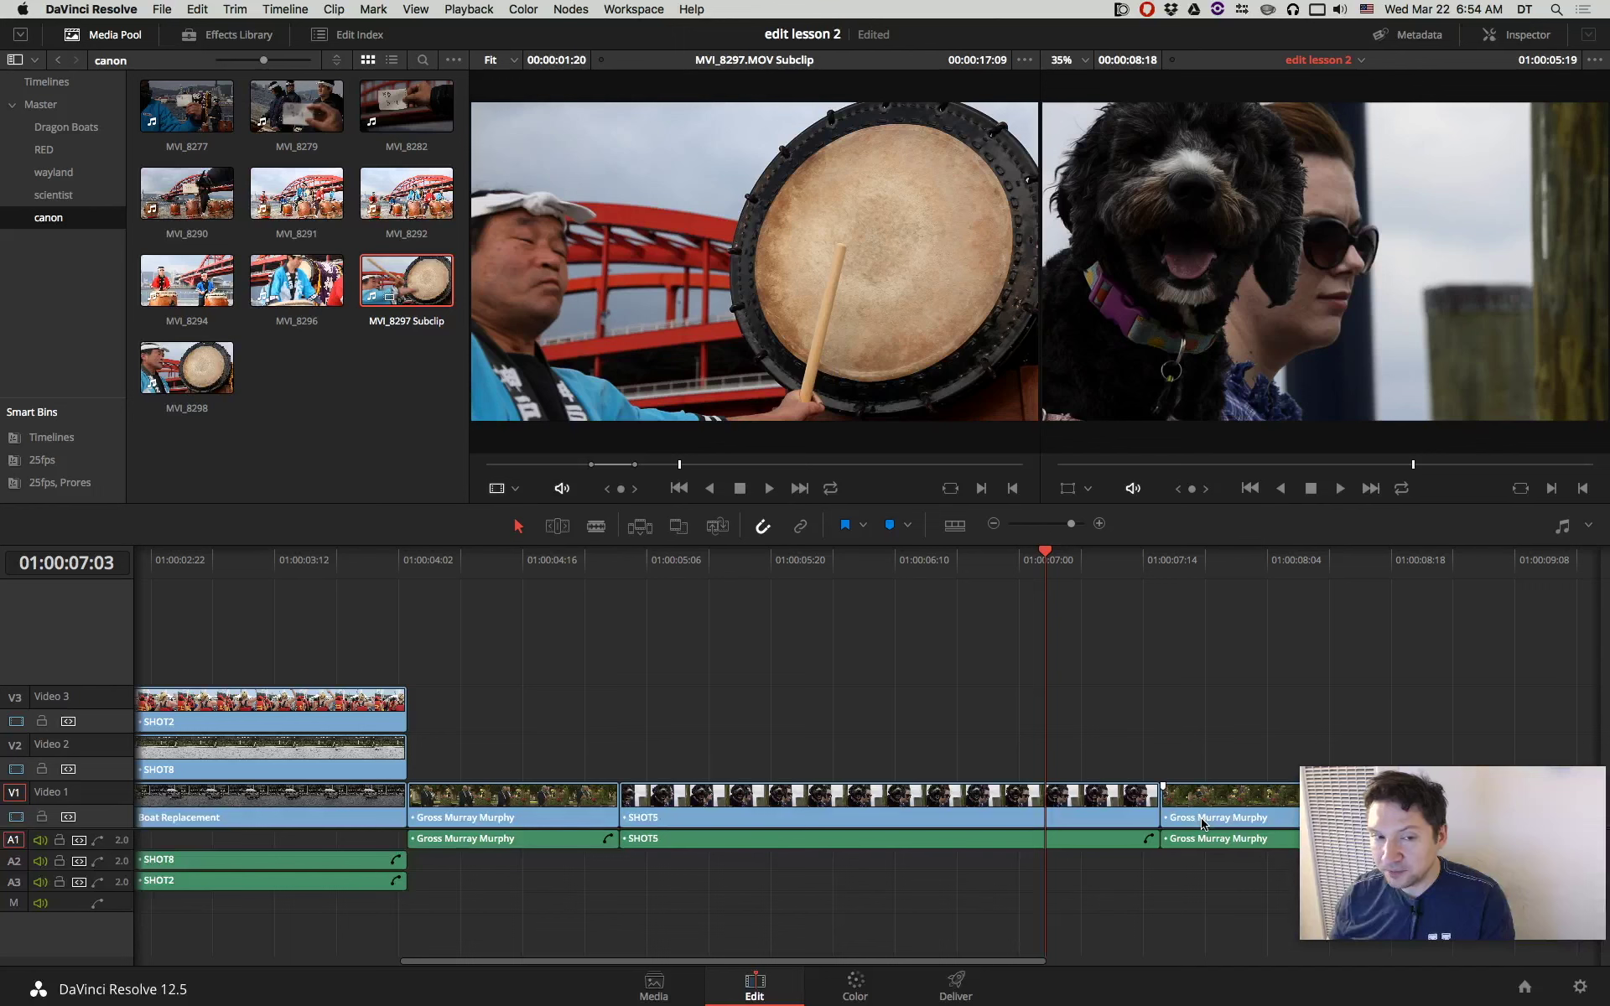
click(664, 466)
mouse_move(664, 467)
mouse_down()
mouse_move(609, 467)
mouse_move(629, 470)
mouse_up()
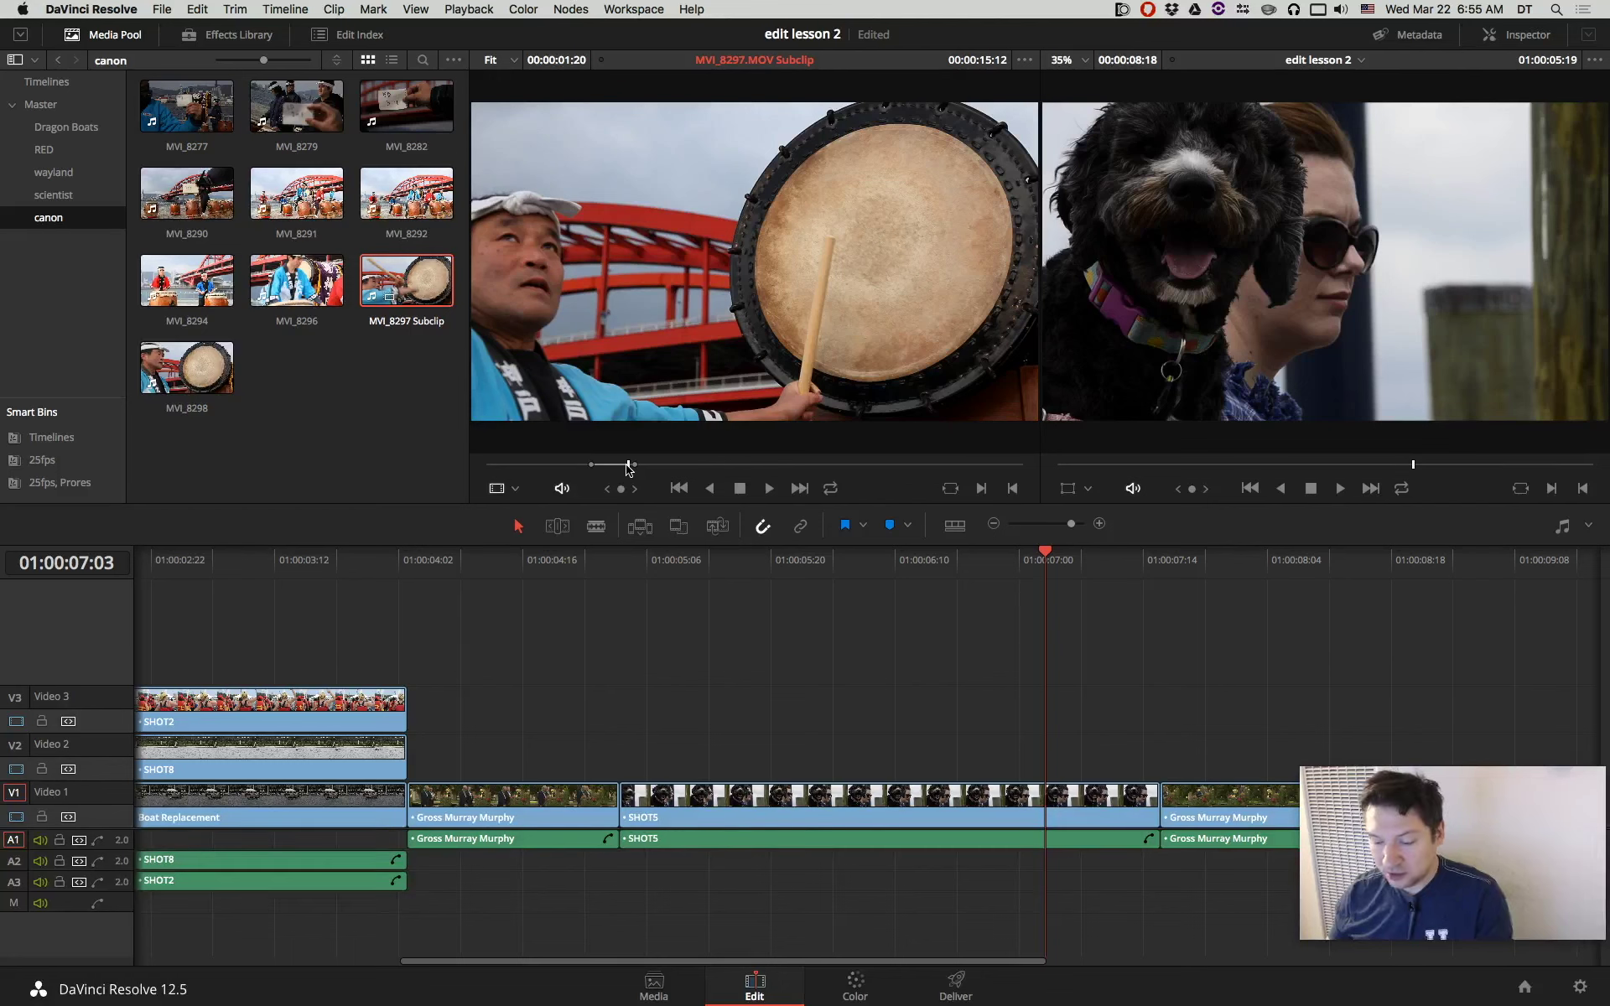
drag(629, 470, 574, 478)
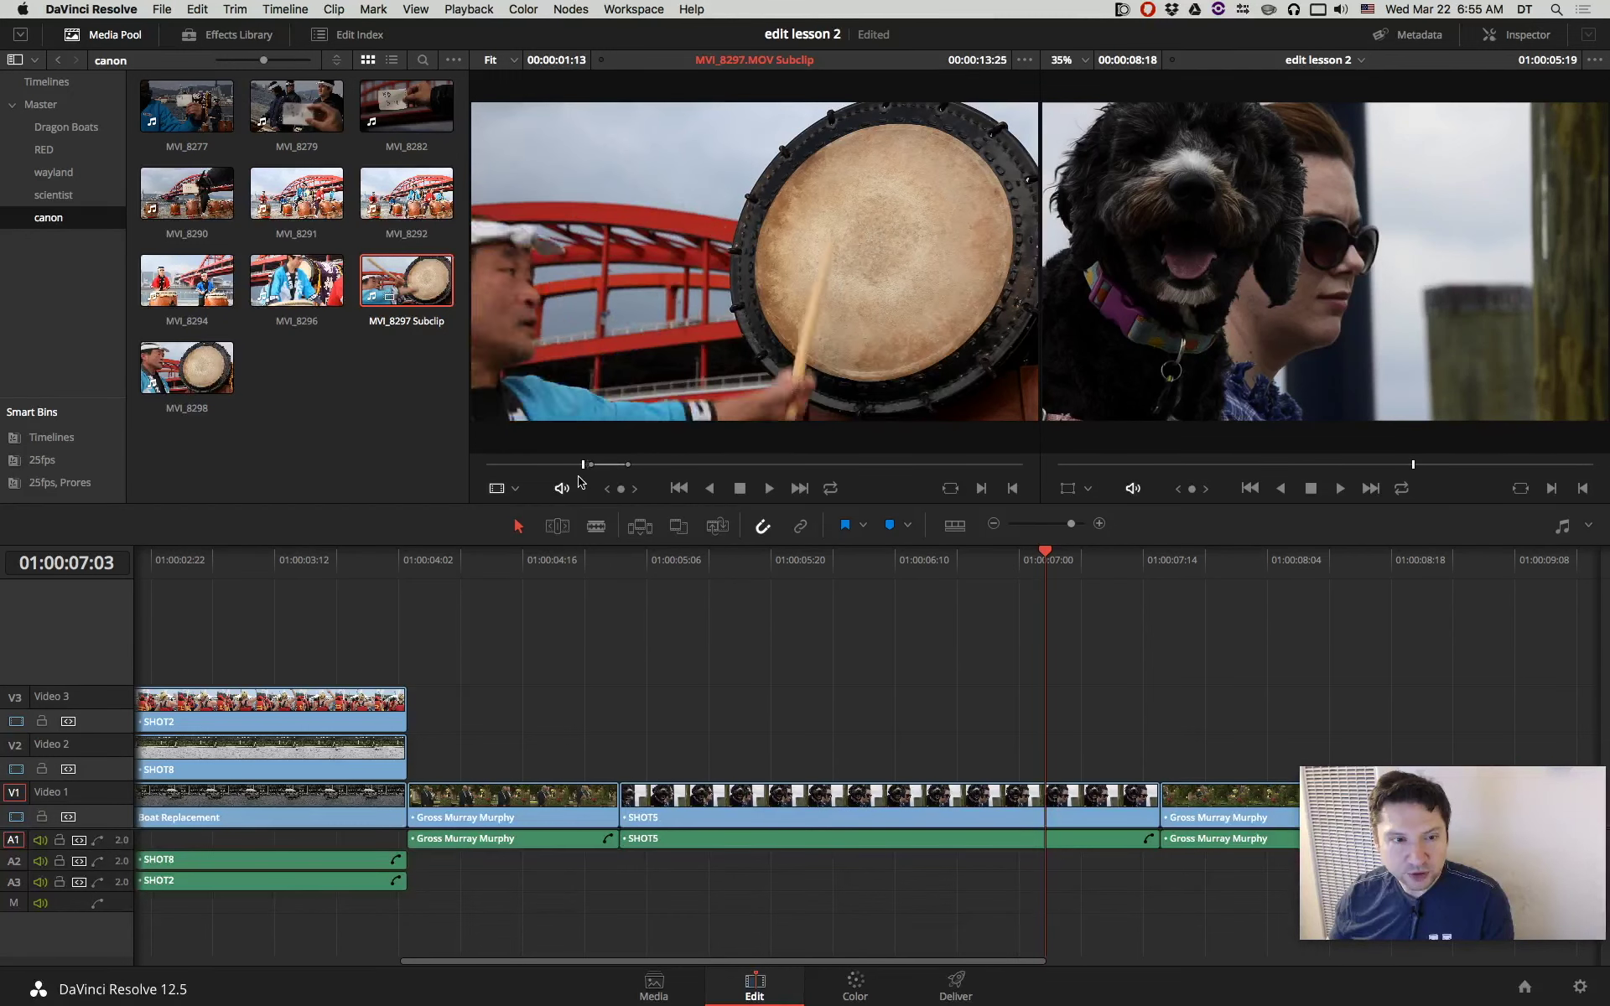
key(i)
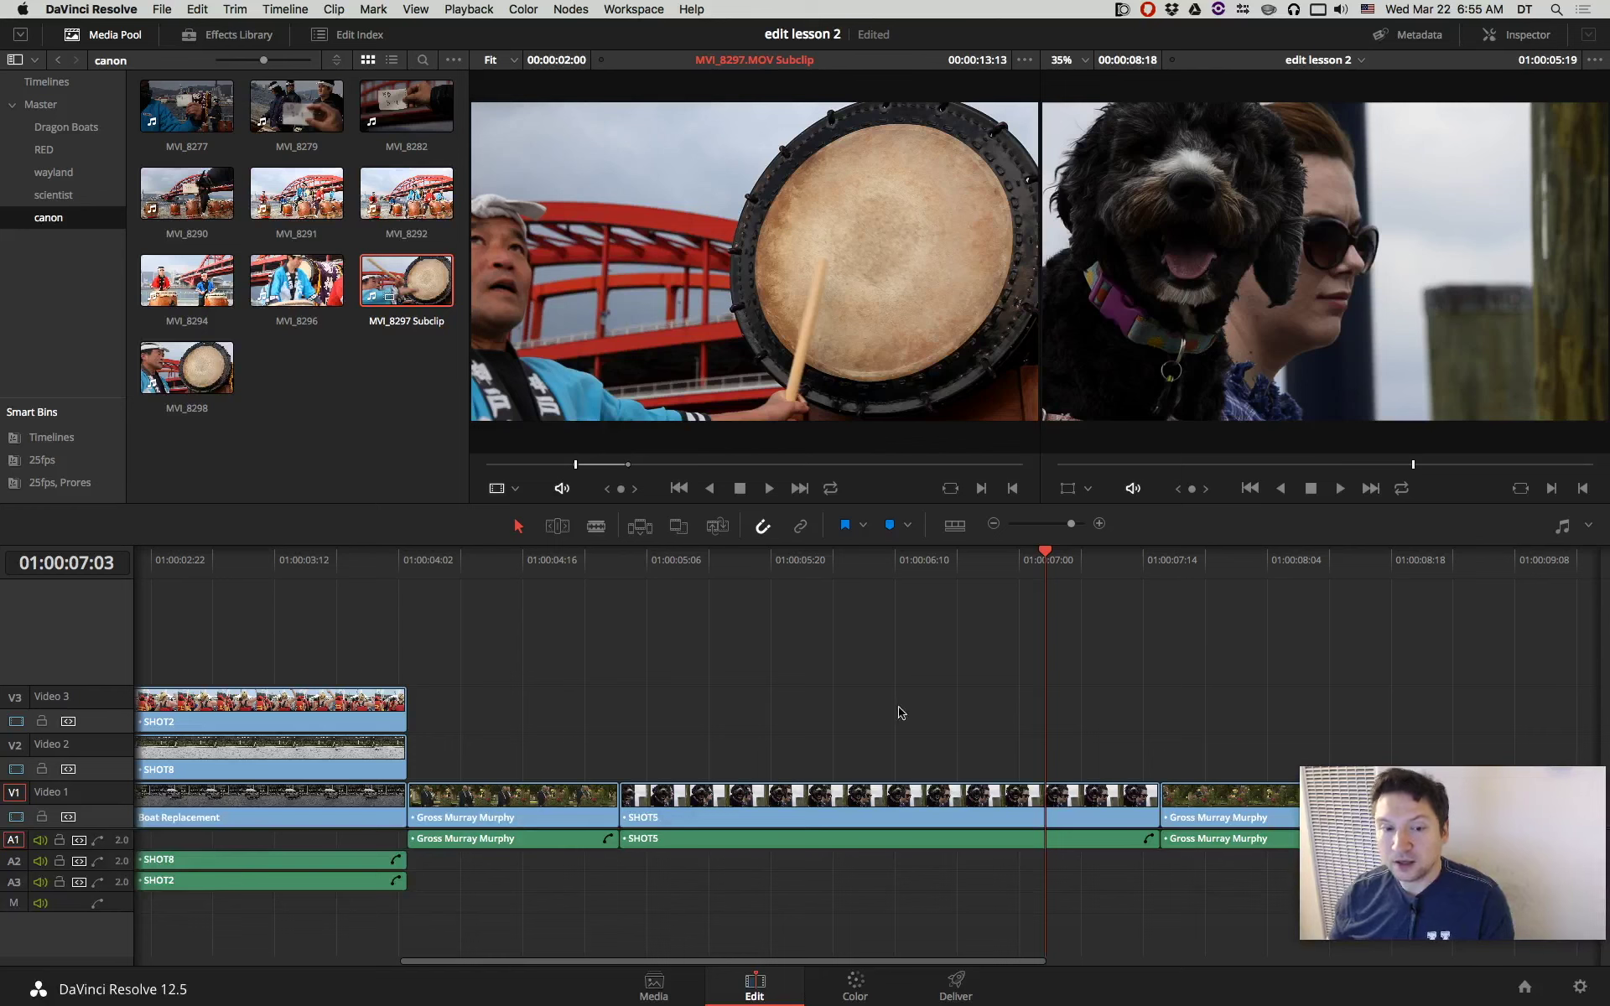
Trial-delete SHOT5 and its leftover gap on V1, then undo both.
click(918, 802)
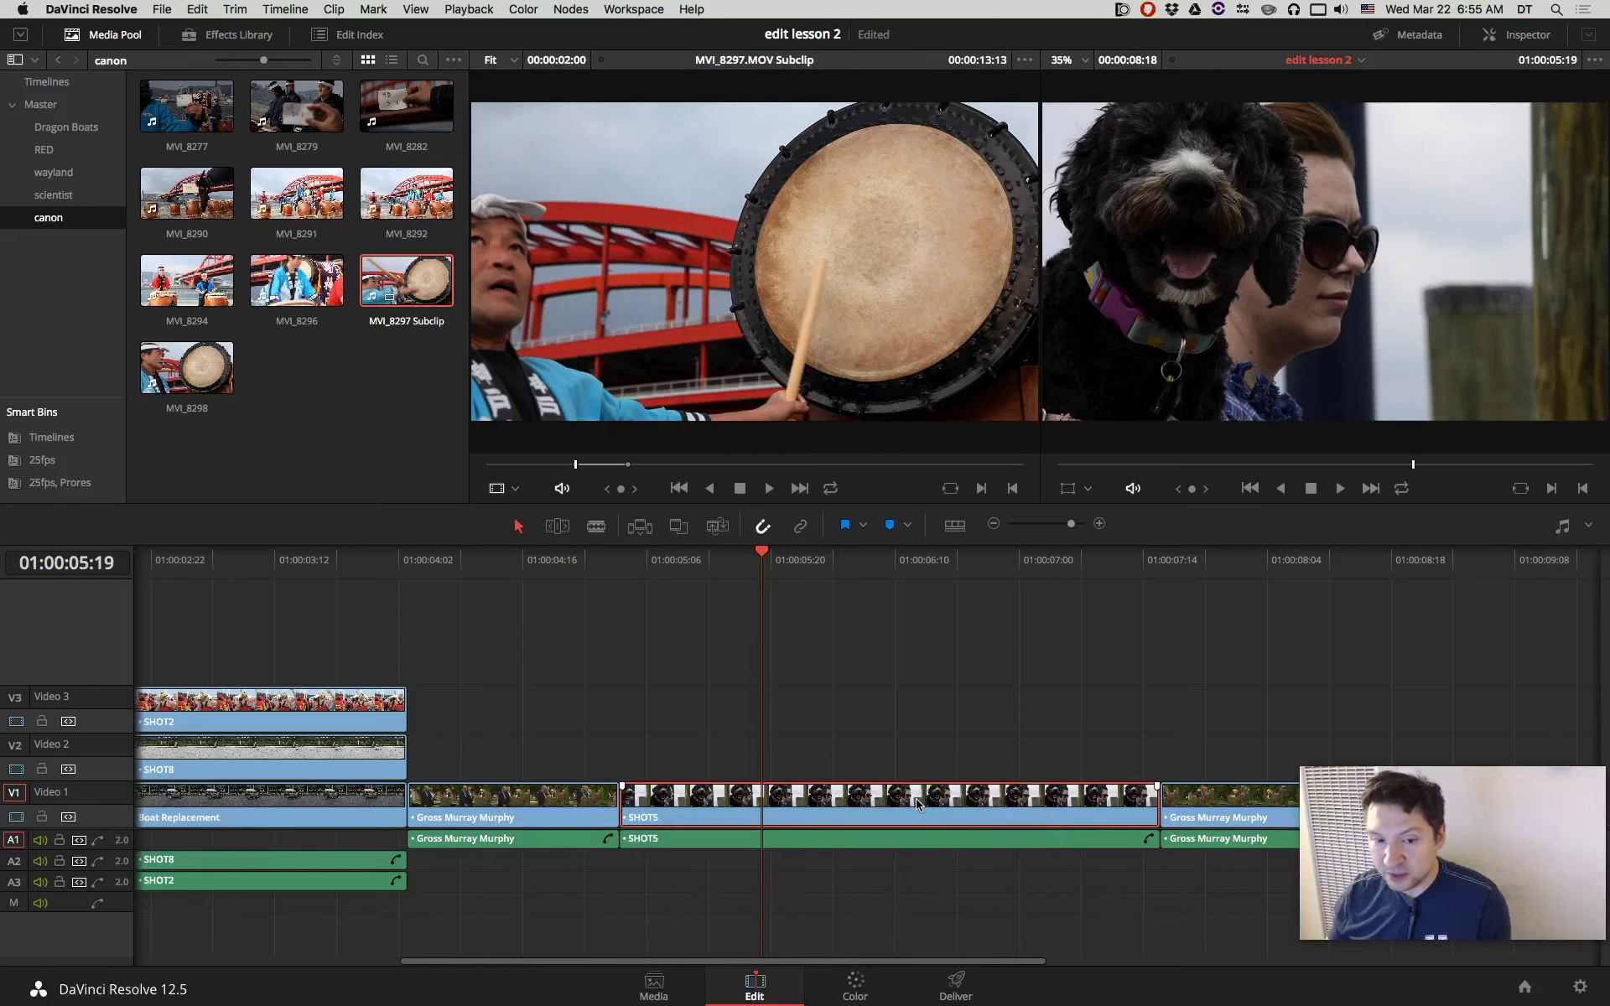
drag(875, 669, 1029, 966)
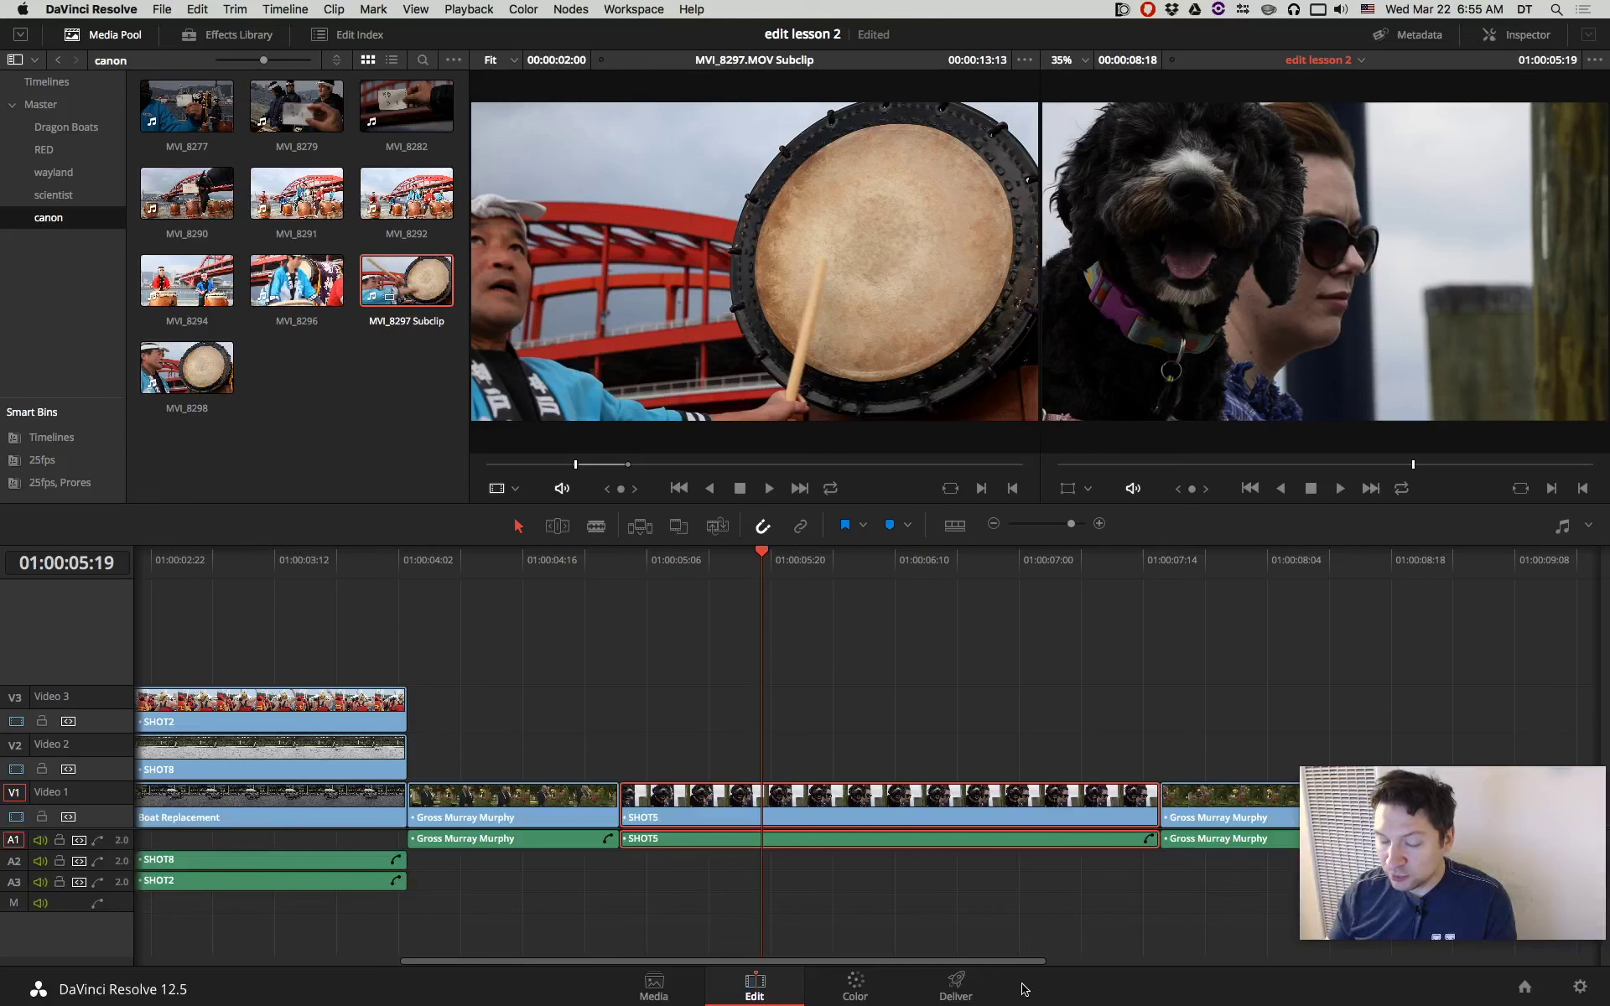
key(BackSpace)
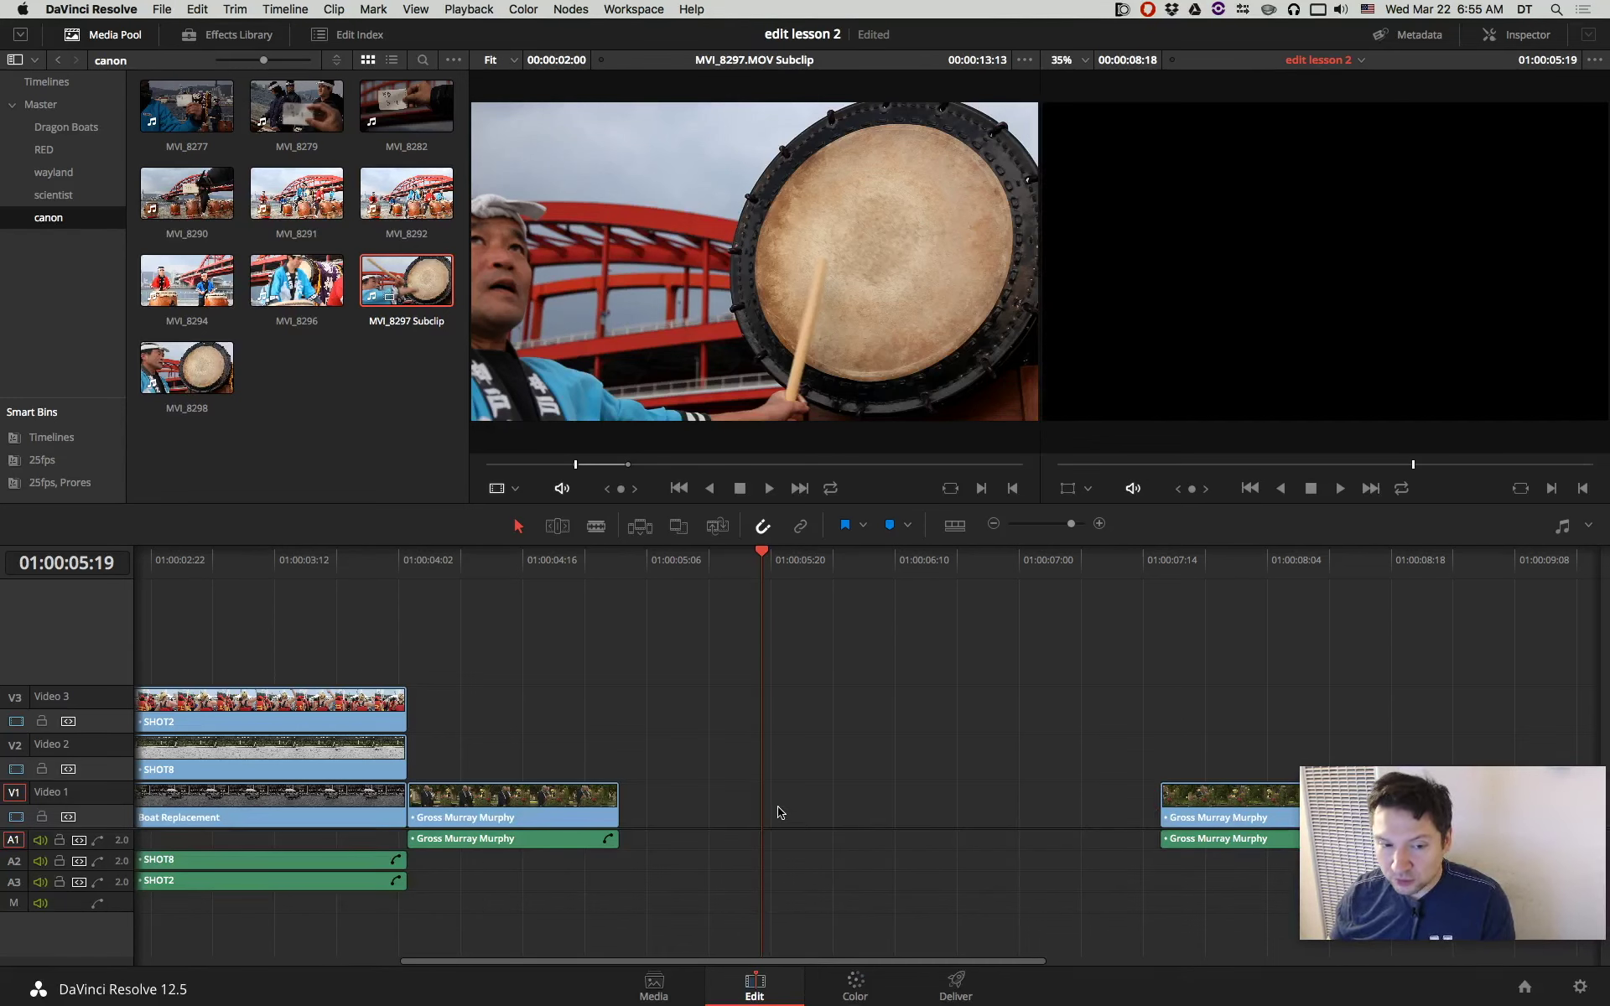
click(778, 811)
key(BackSpace)
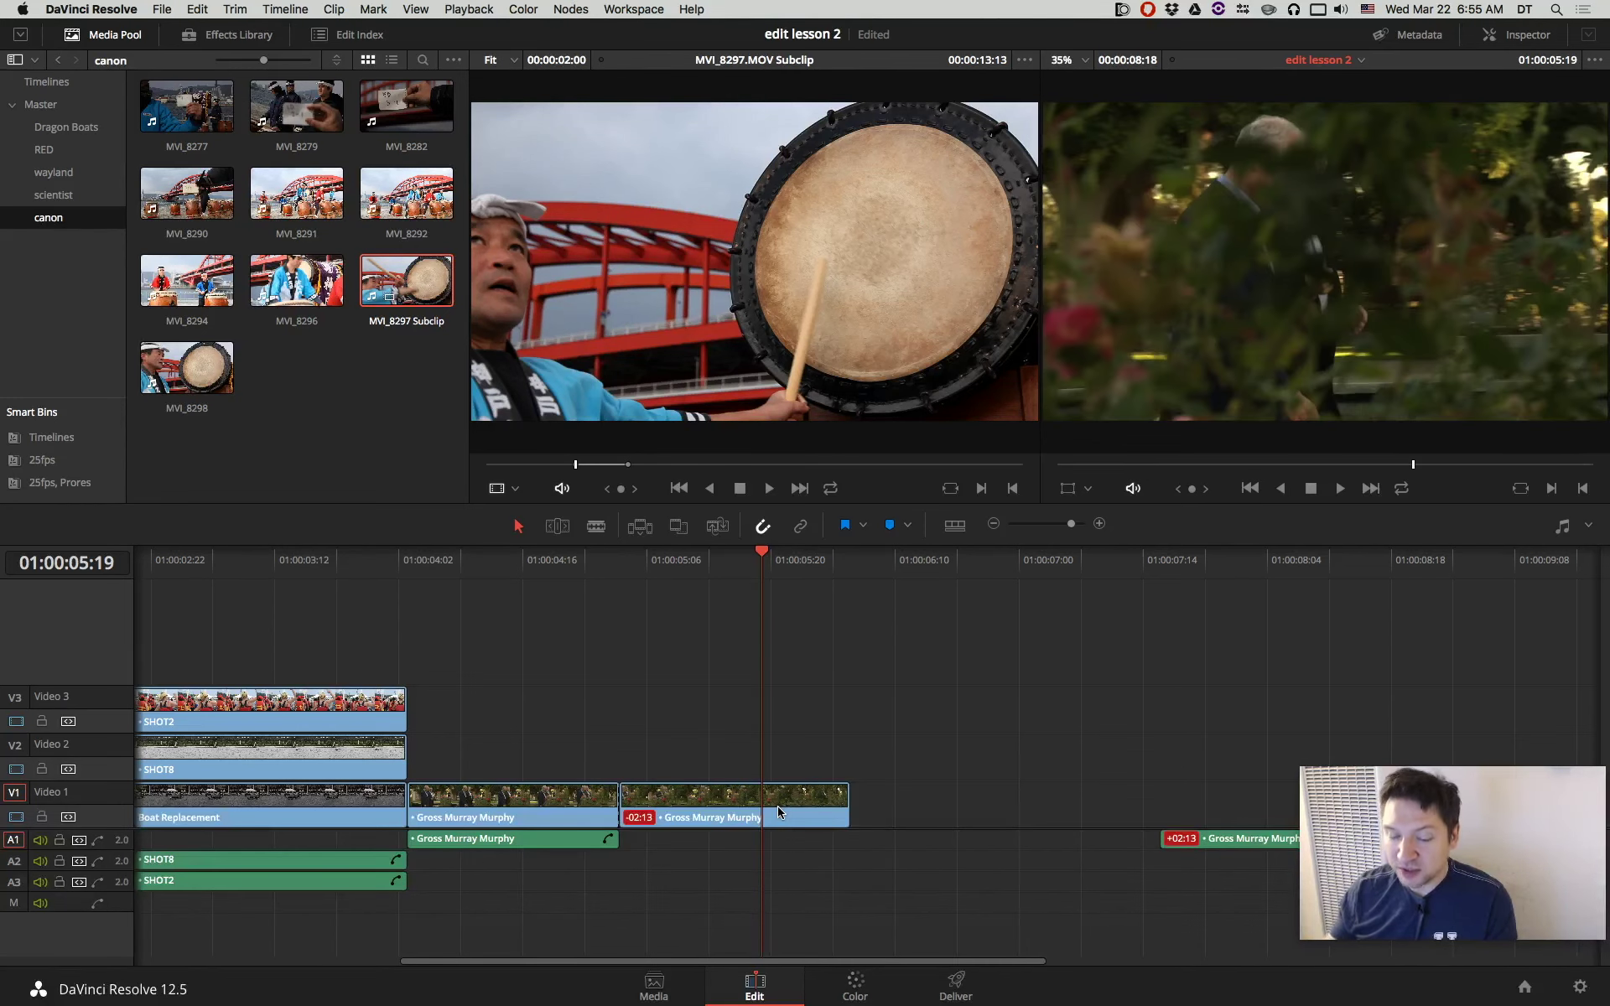
key(super+z)
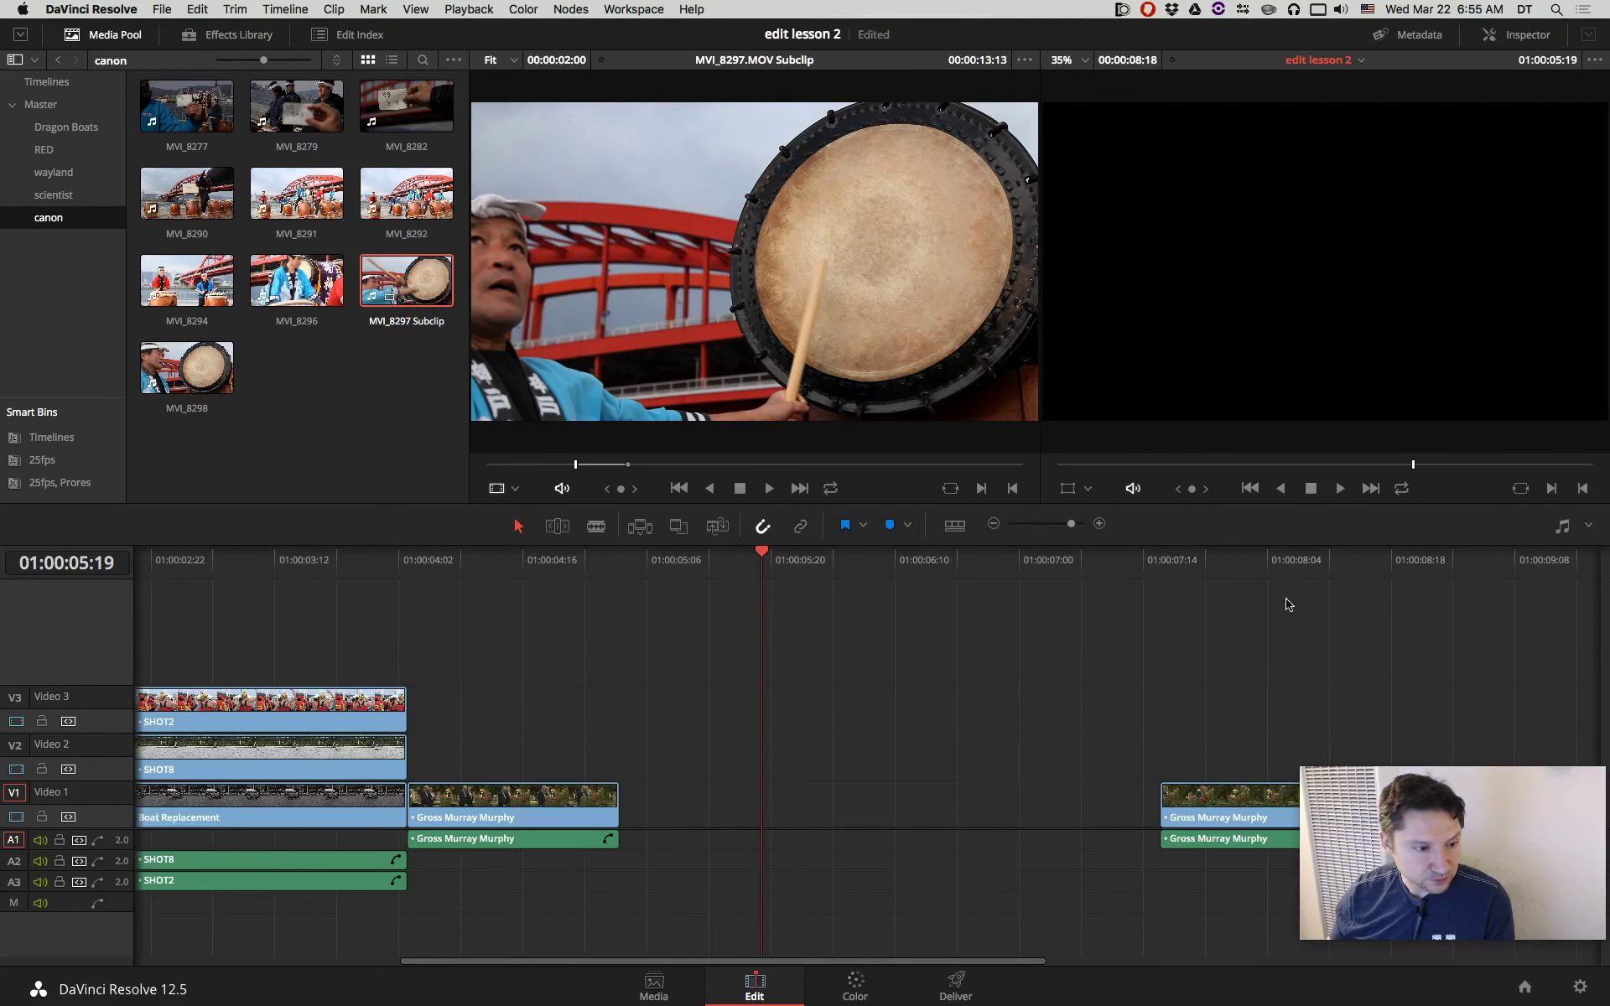
key(super+z)
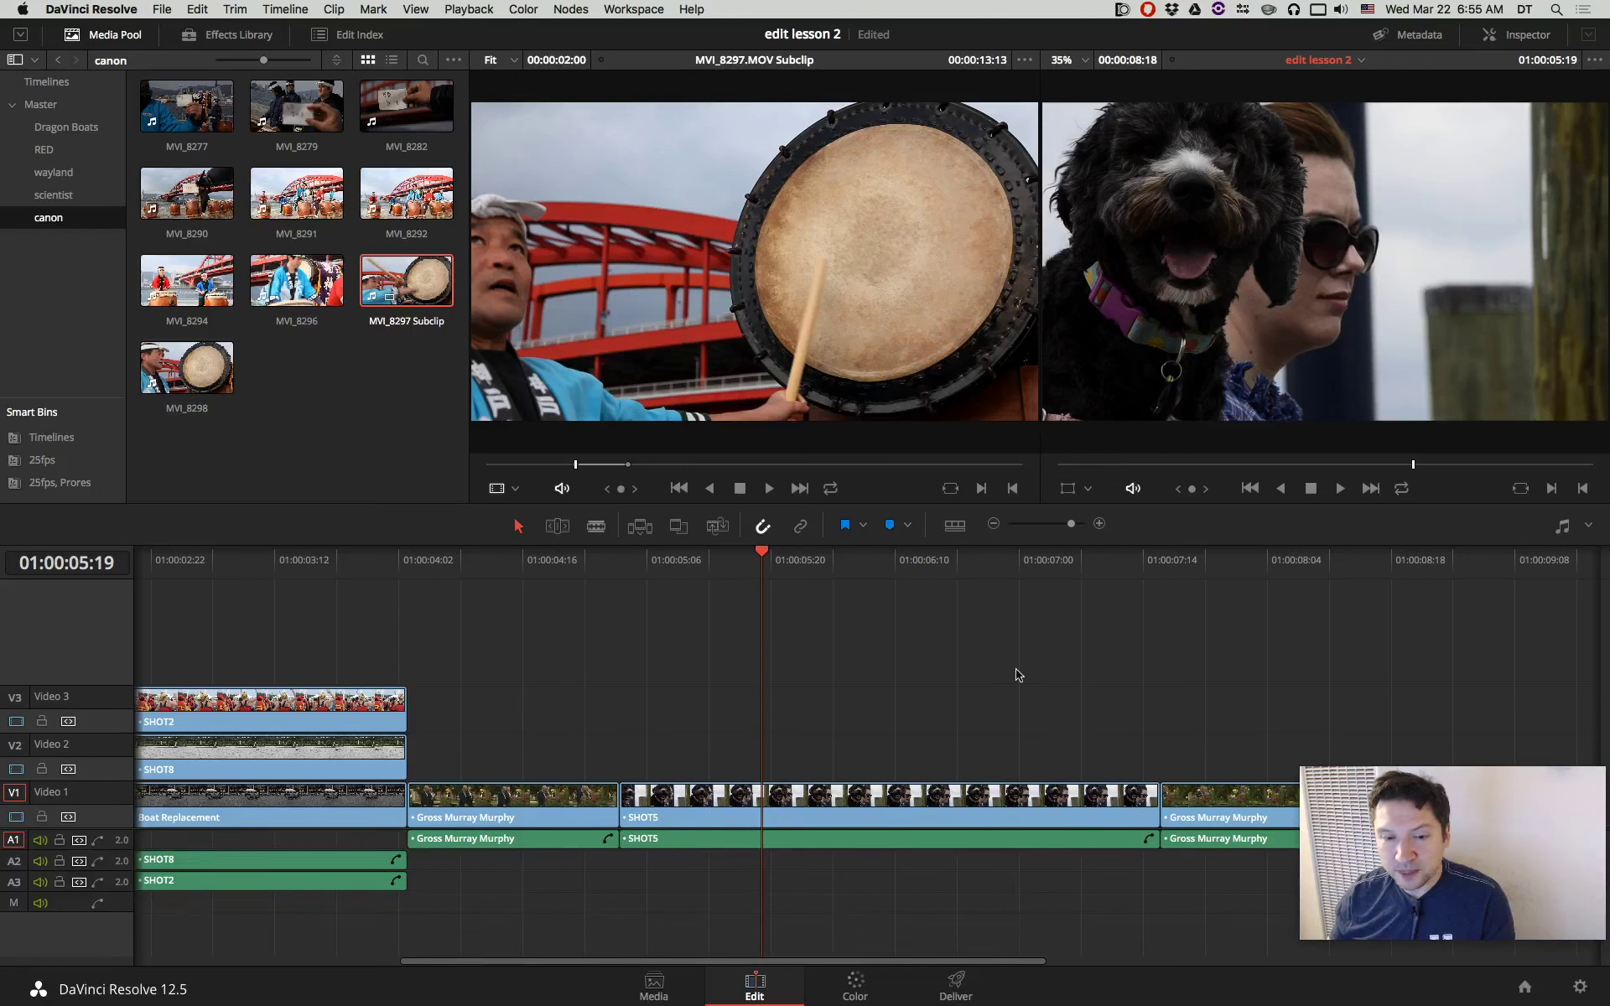
Trial ripple-delete SHOT5, undo it, and park the playhead inside SHOT5.
drag(1016, 671, 1063, 943)
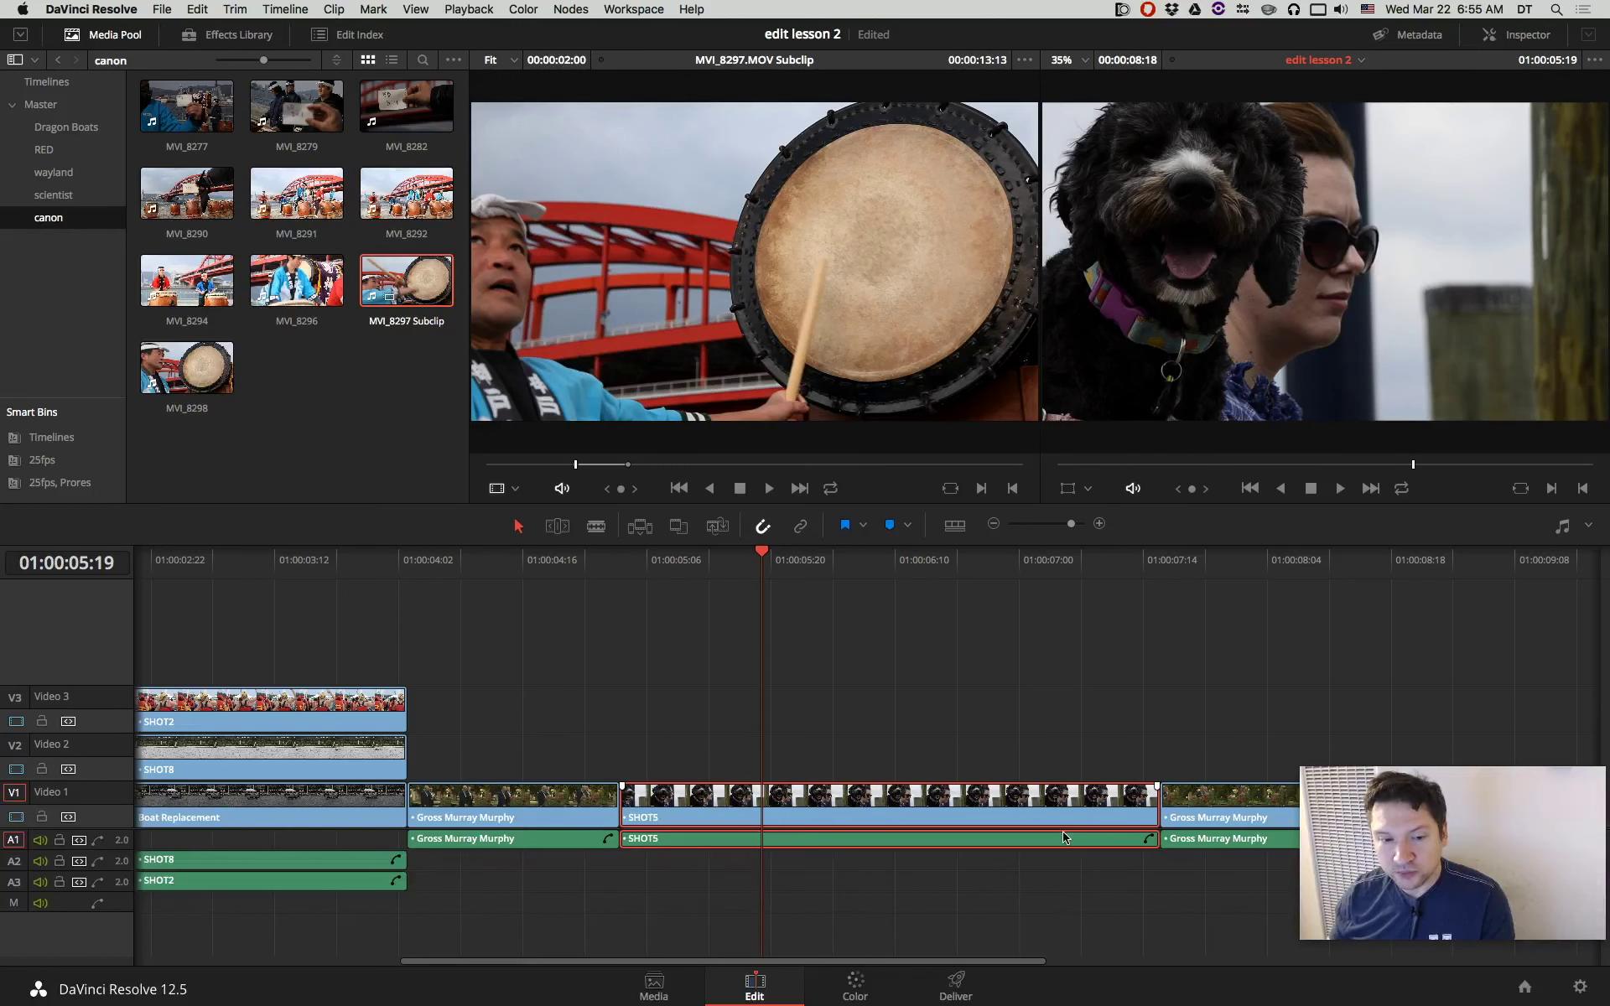
click(884, 713)
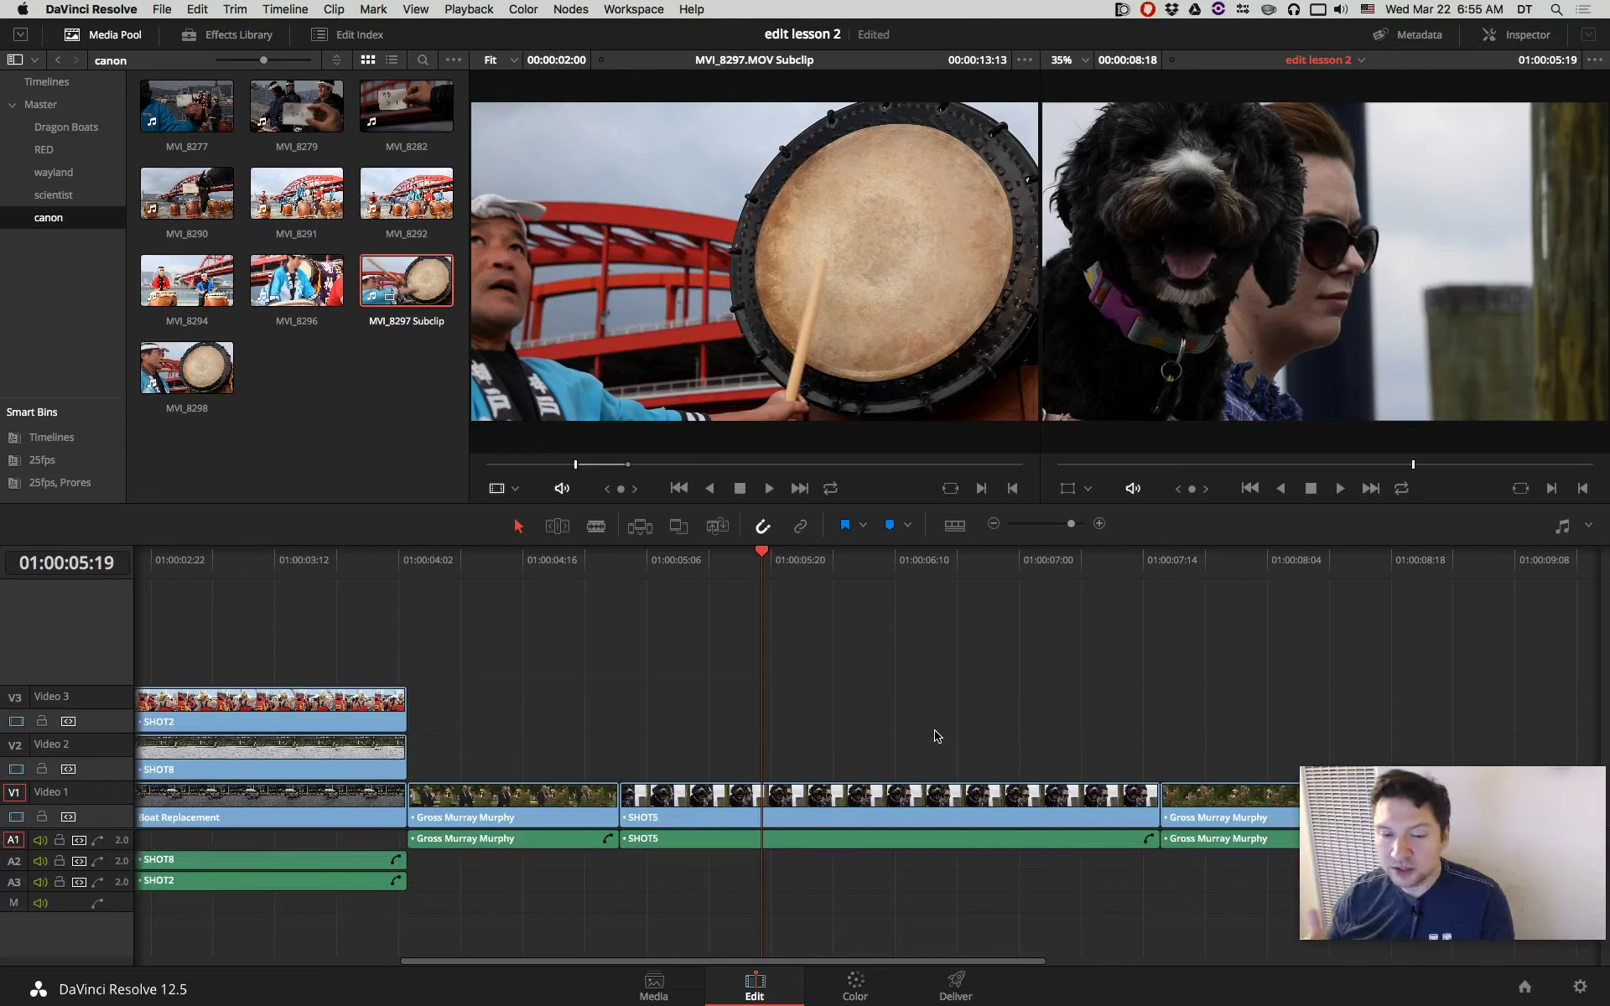
drag(936, 723, 879, 852)
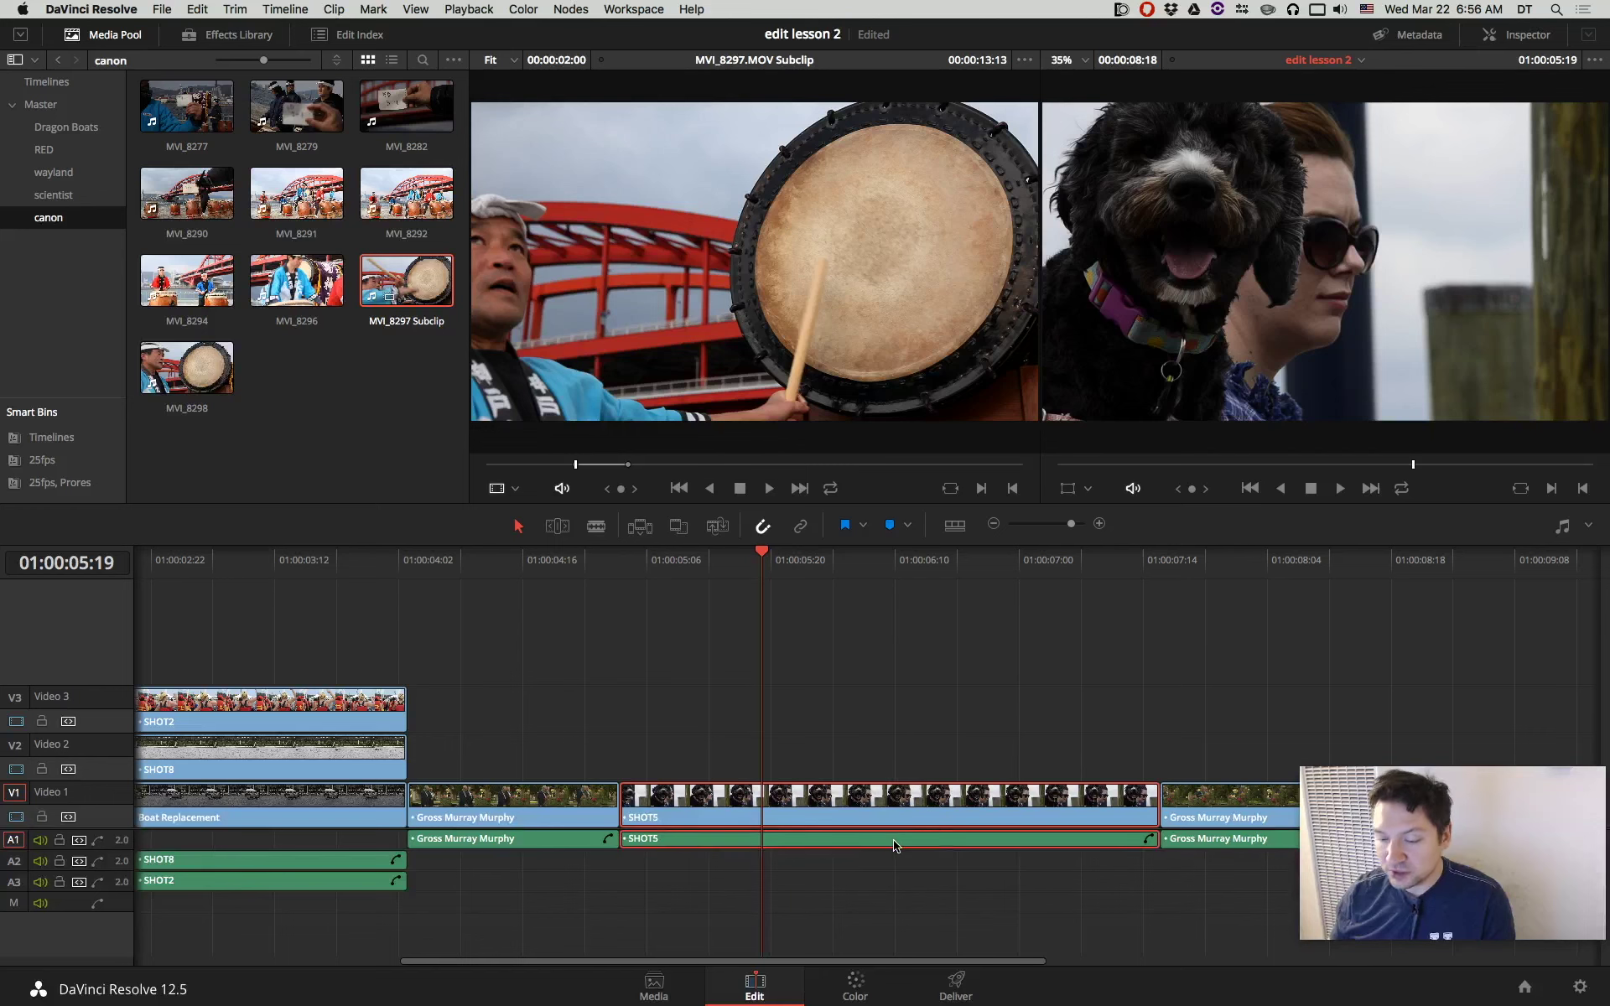
key(Delete)
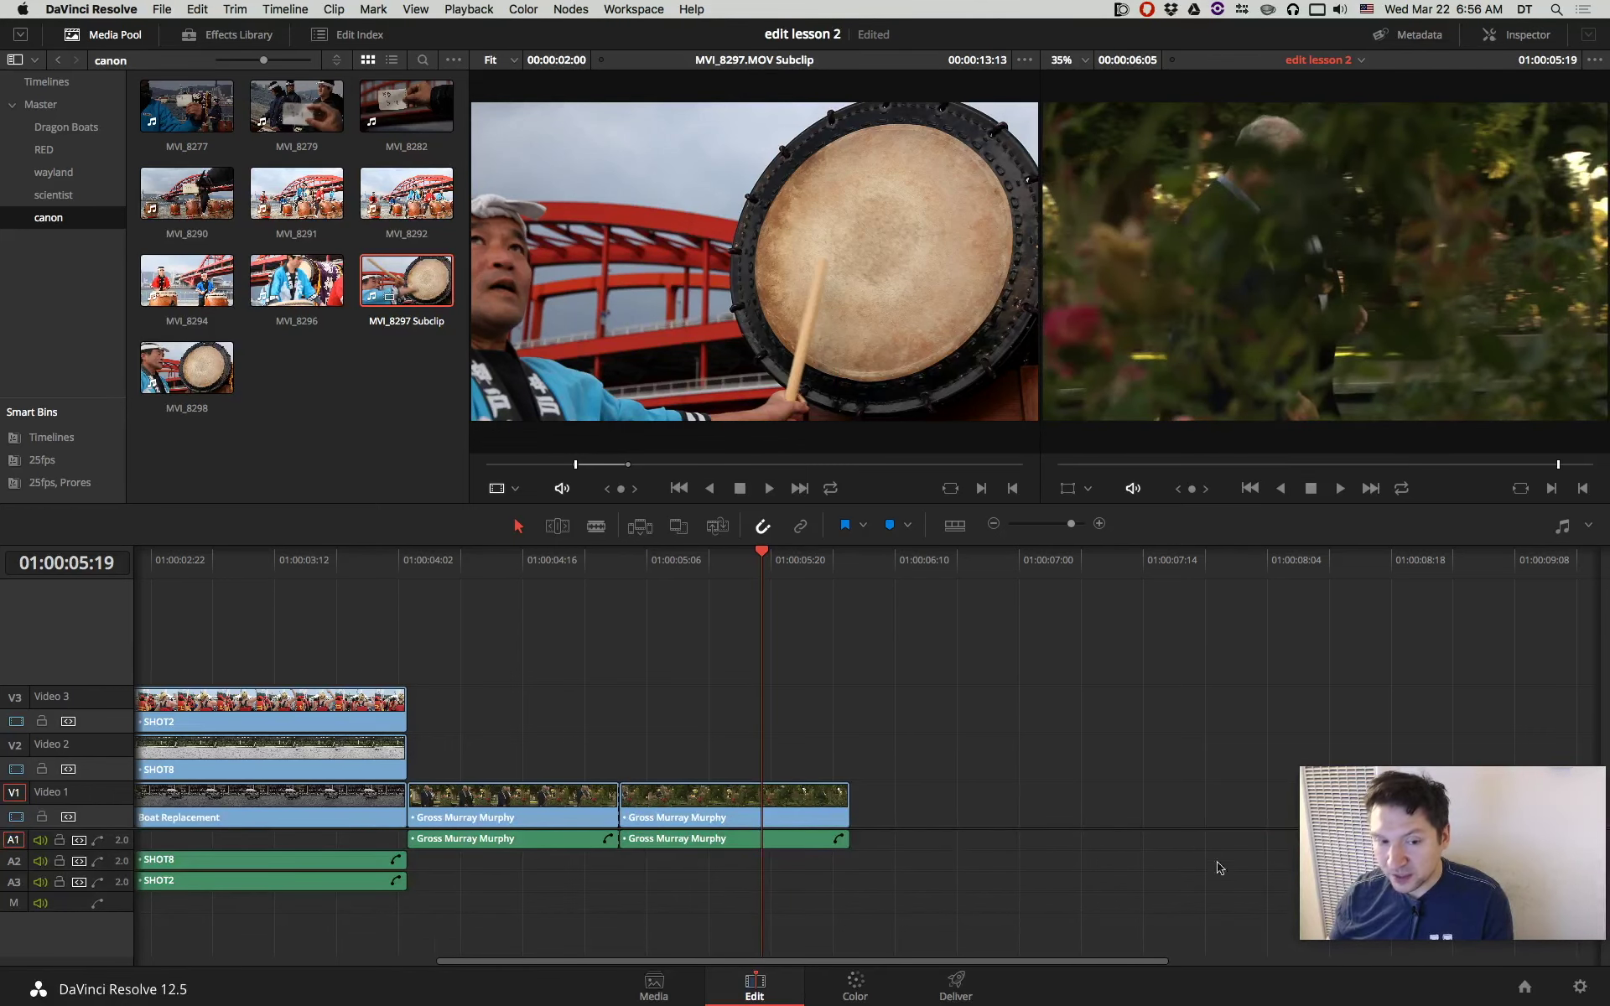
key(super+z)
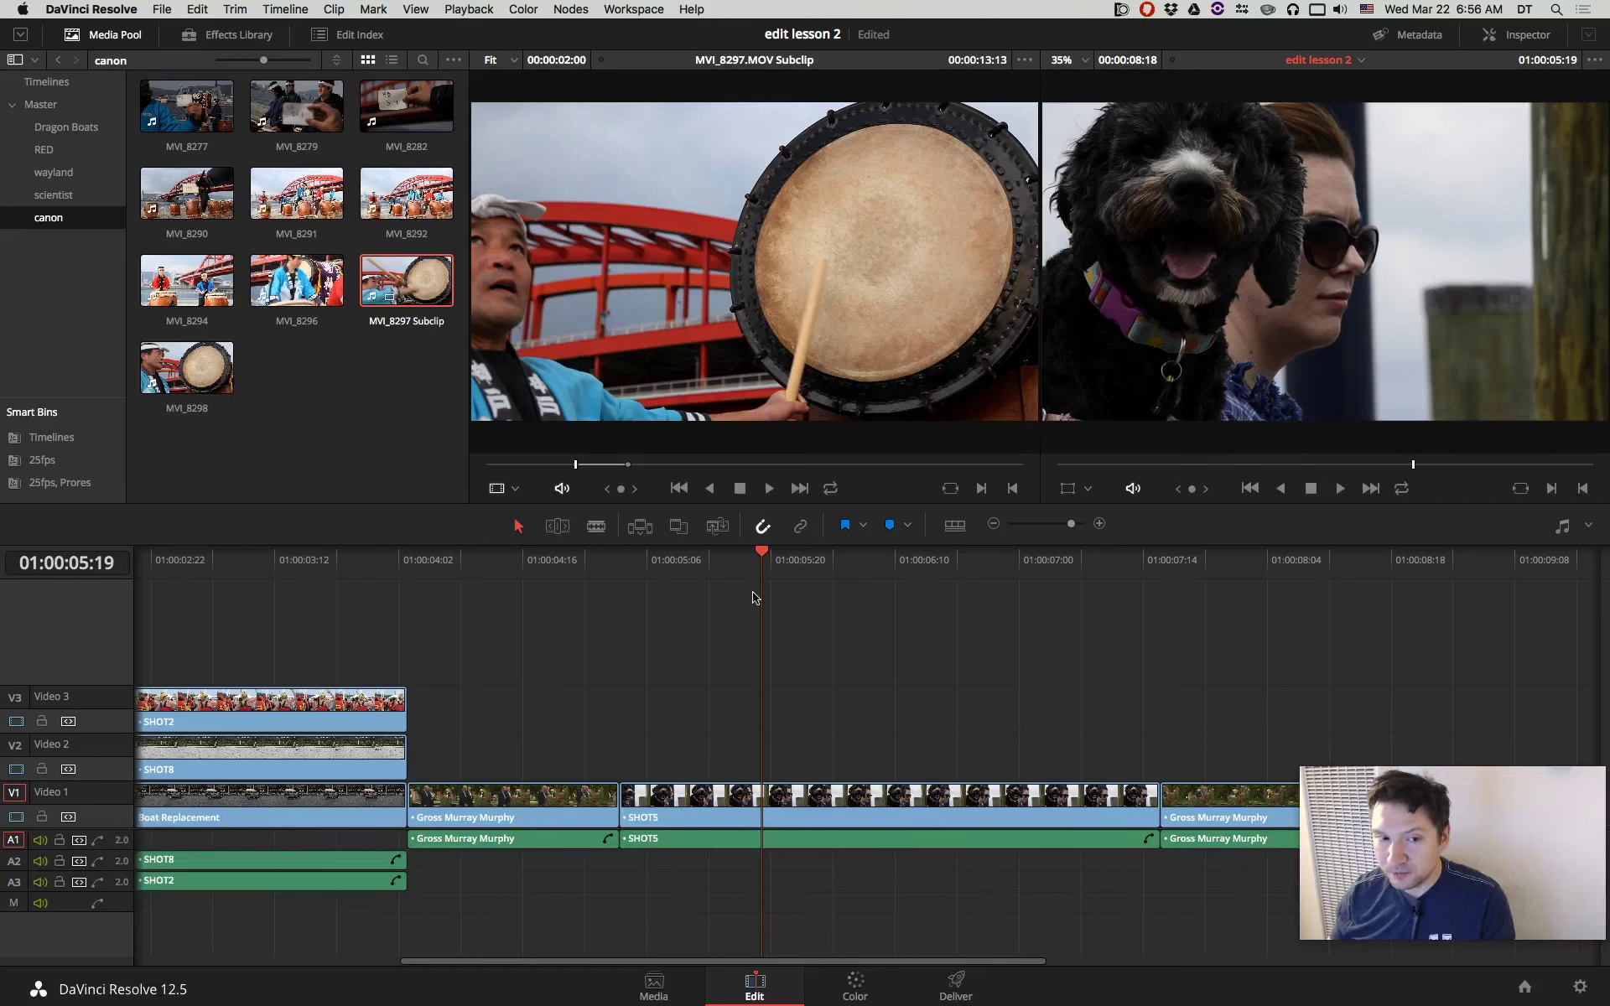
click(779, 558)
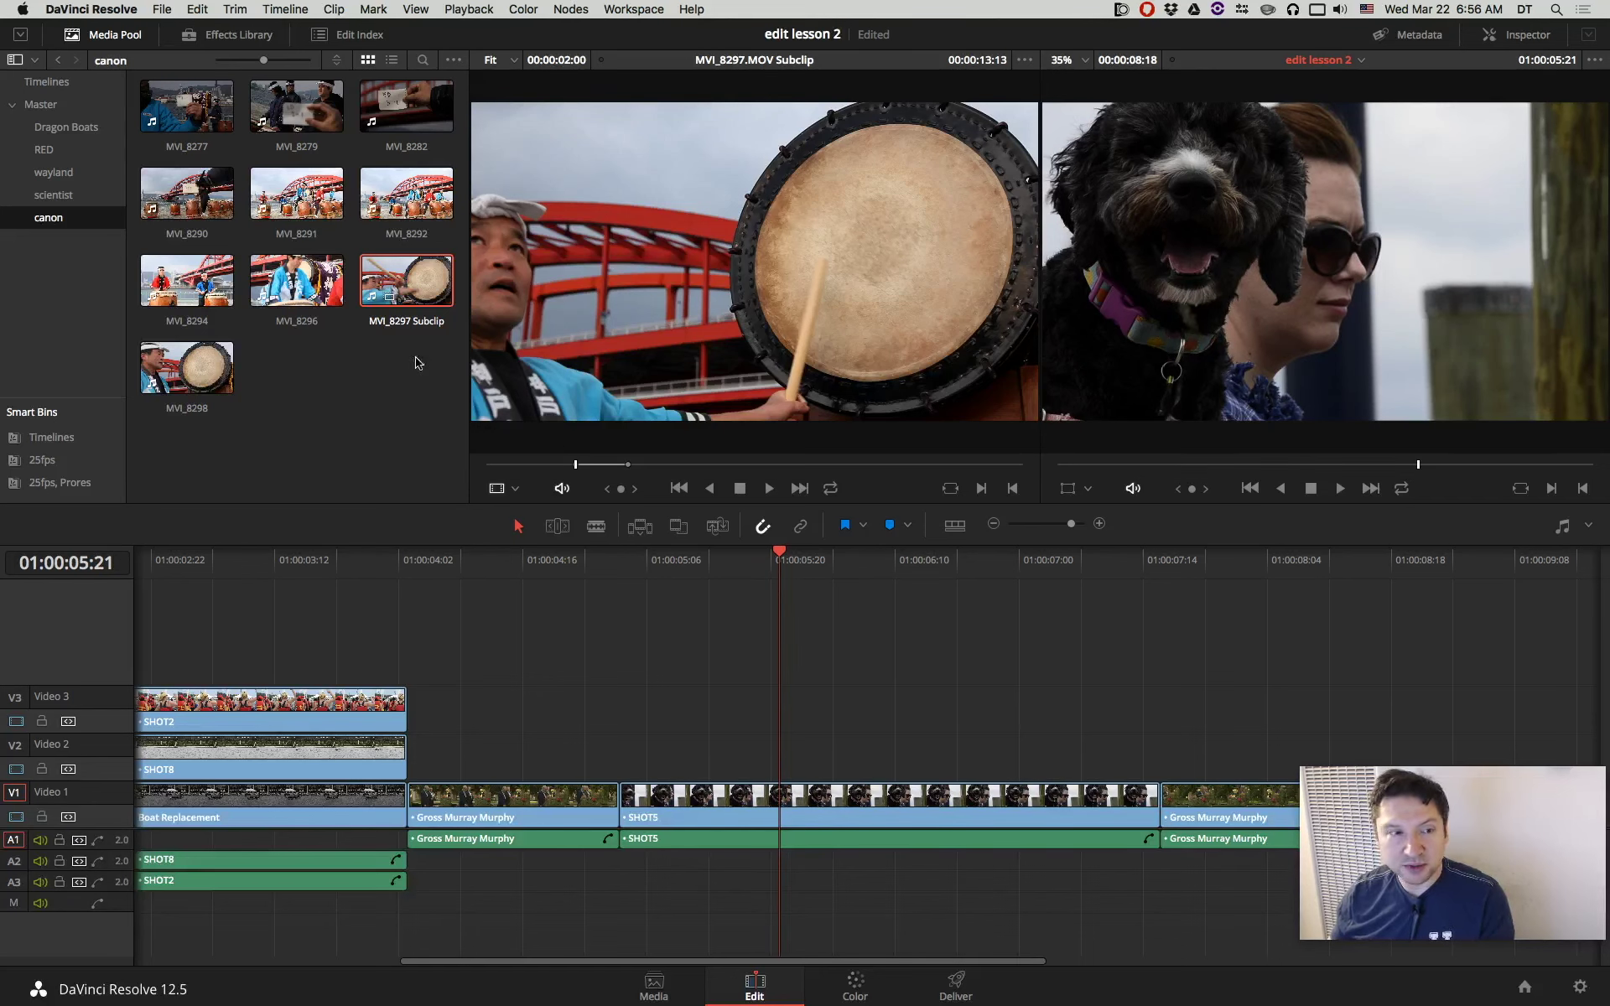
click(197, 9)
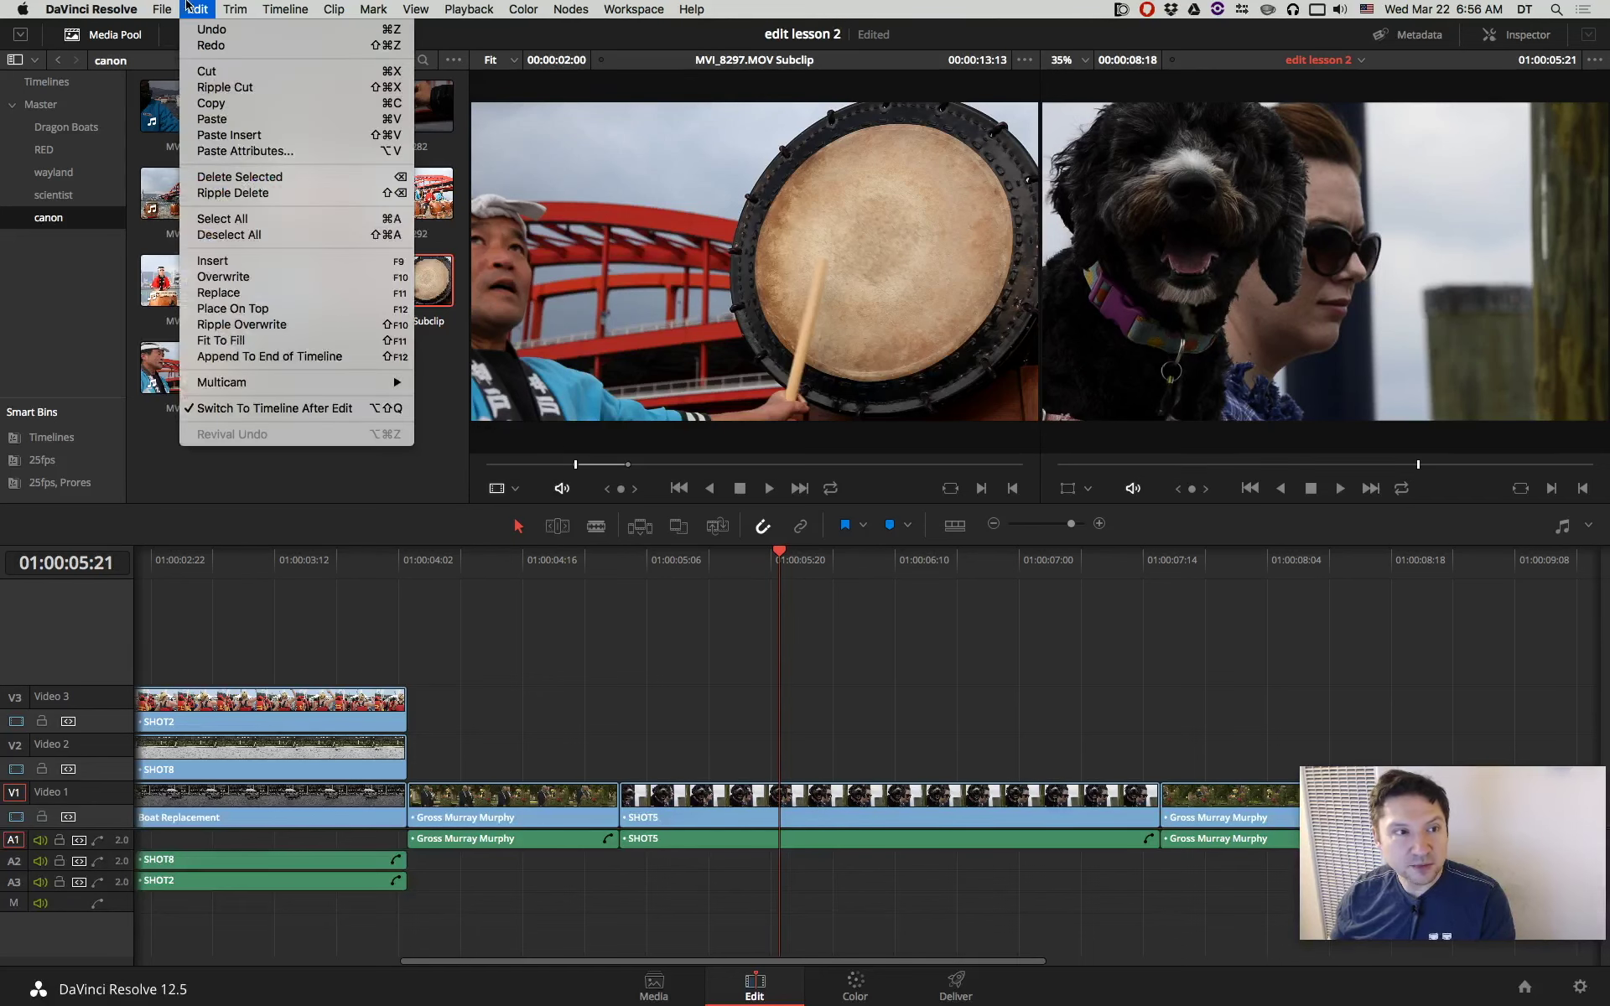
Ripple-overwrite SHOT5 with the MVI_8297 Subclip, then scrub the playhead through the new subclip to check it.
click(265, 325)
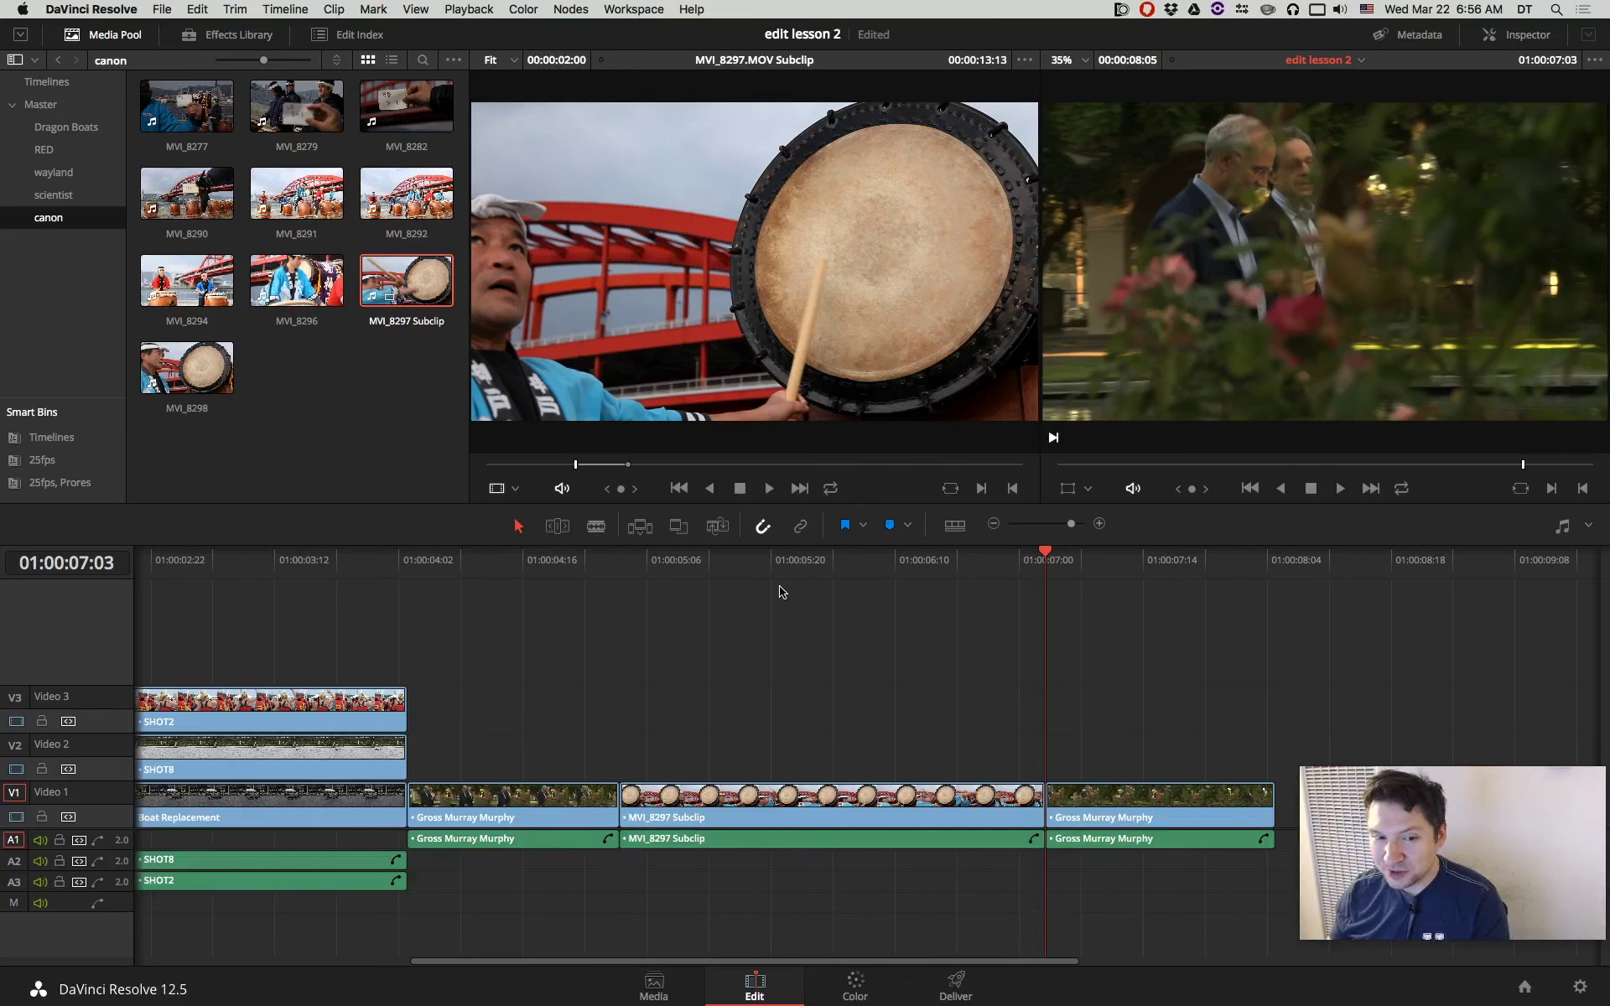
click(788, 566)
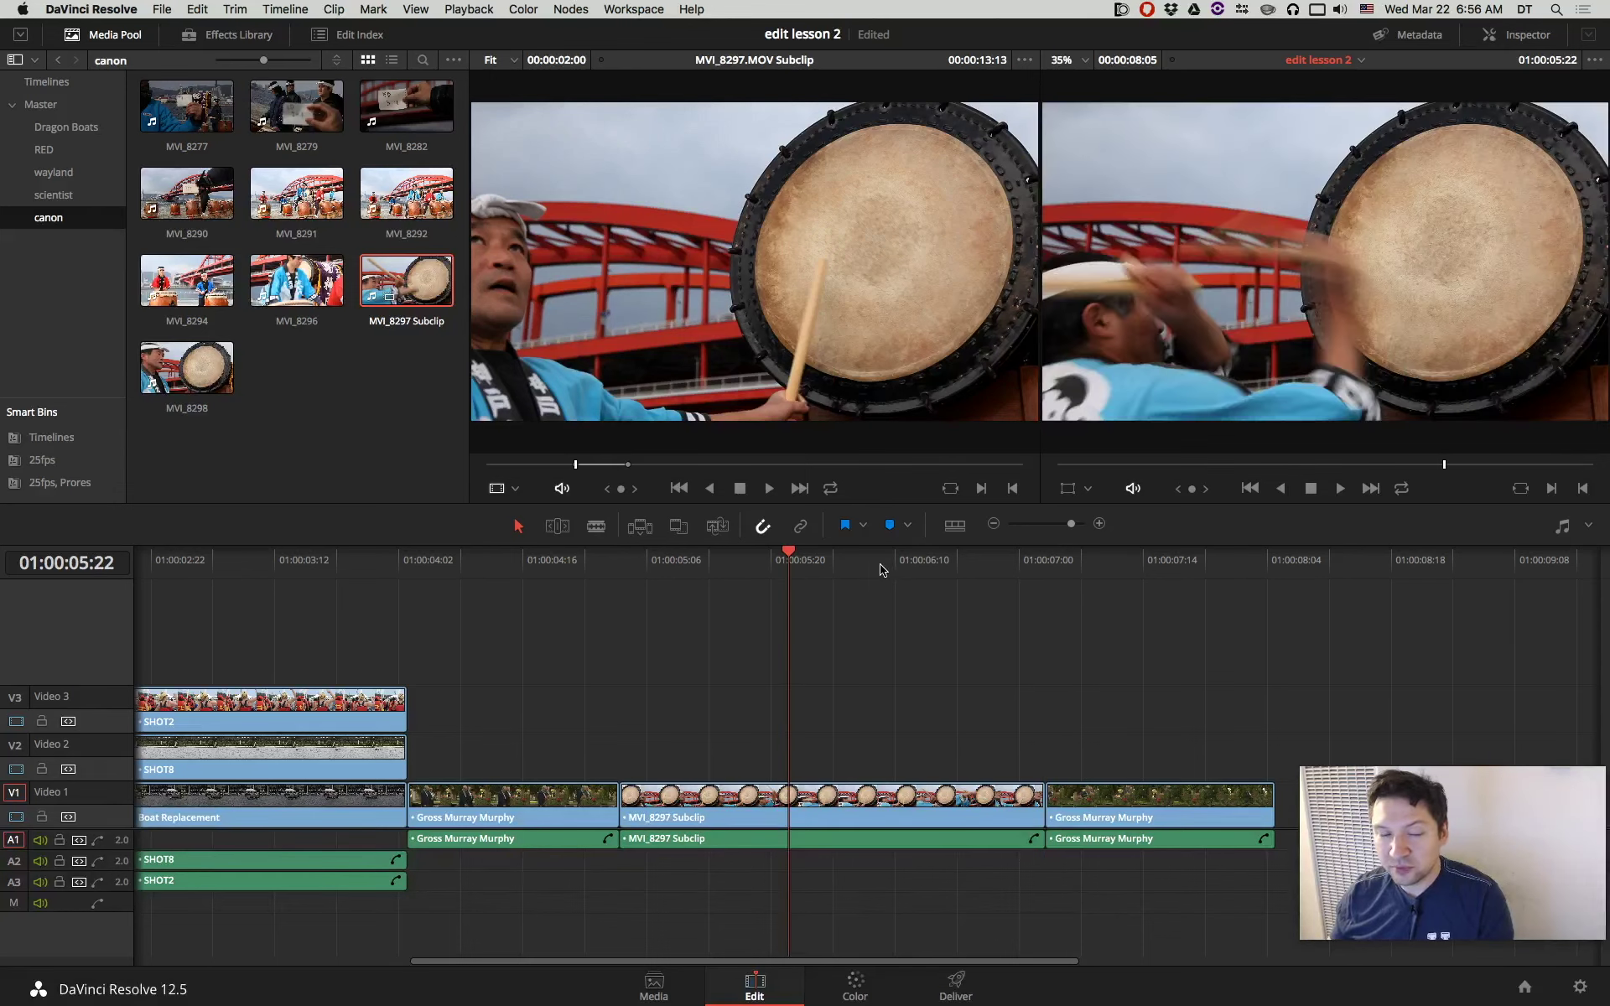
drag(647, 567, 625, 566)
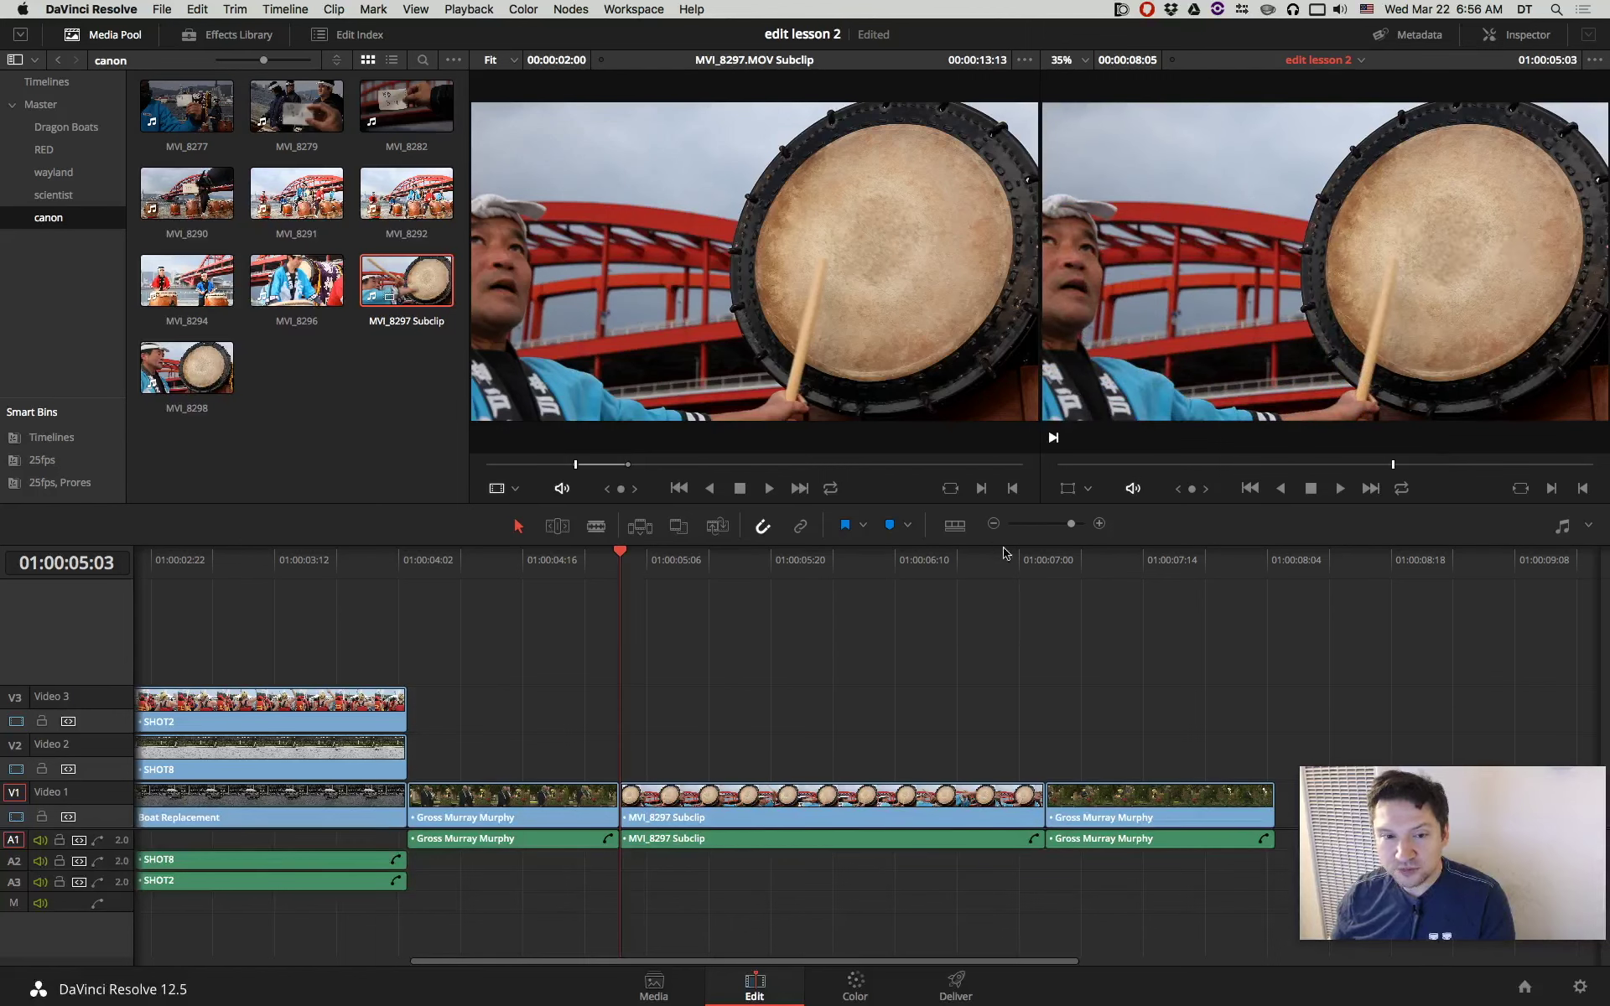
drag(1017, 557, 1019, 556)
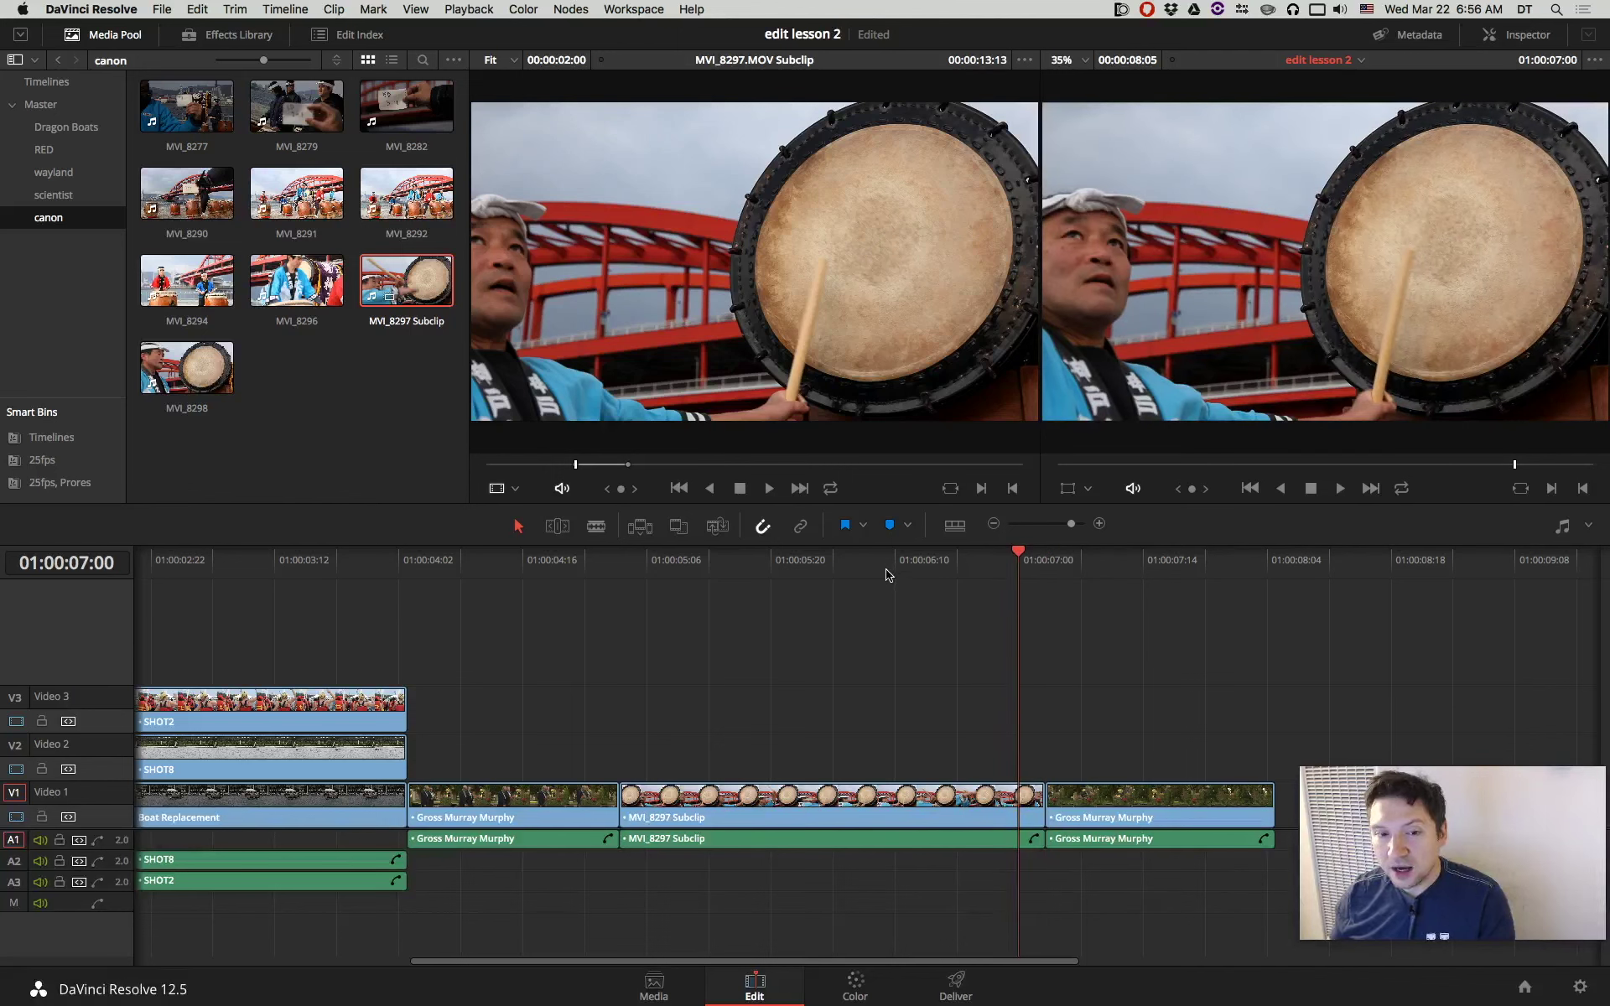
drag(858, 560, 852, 565)
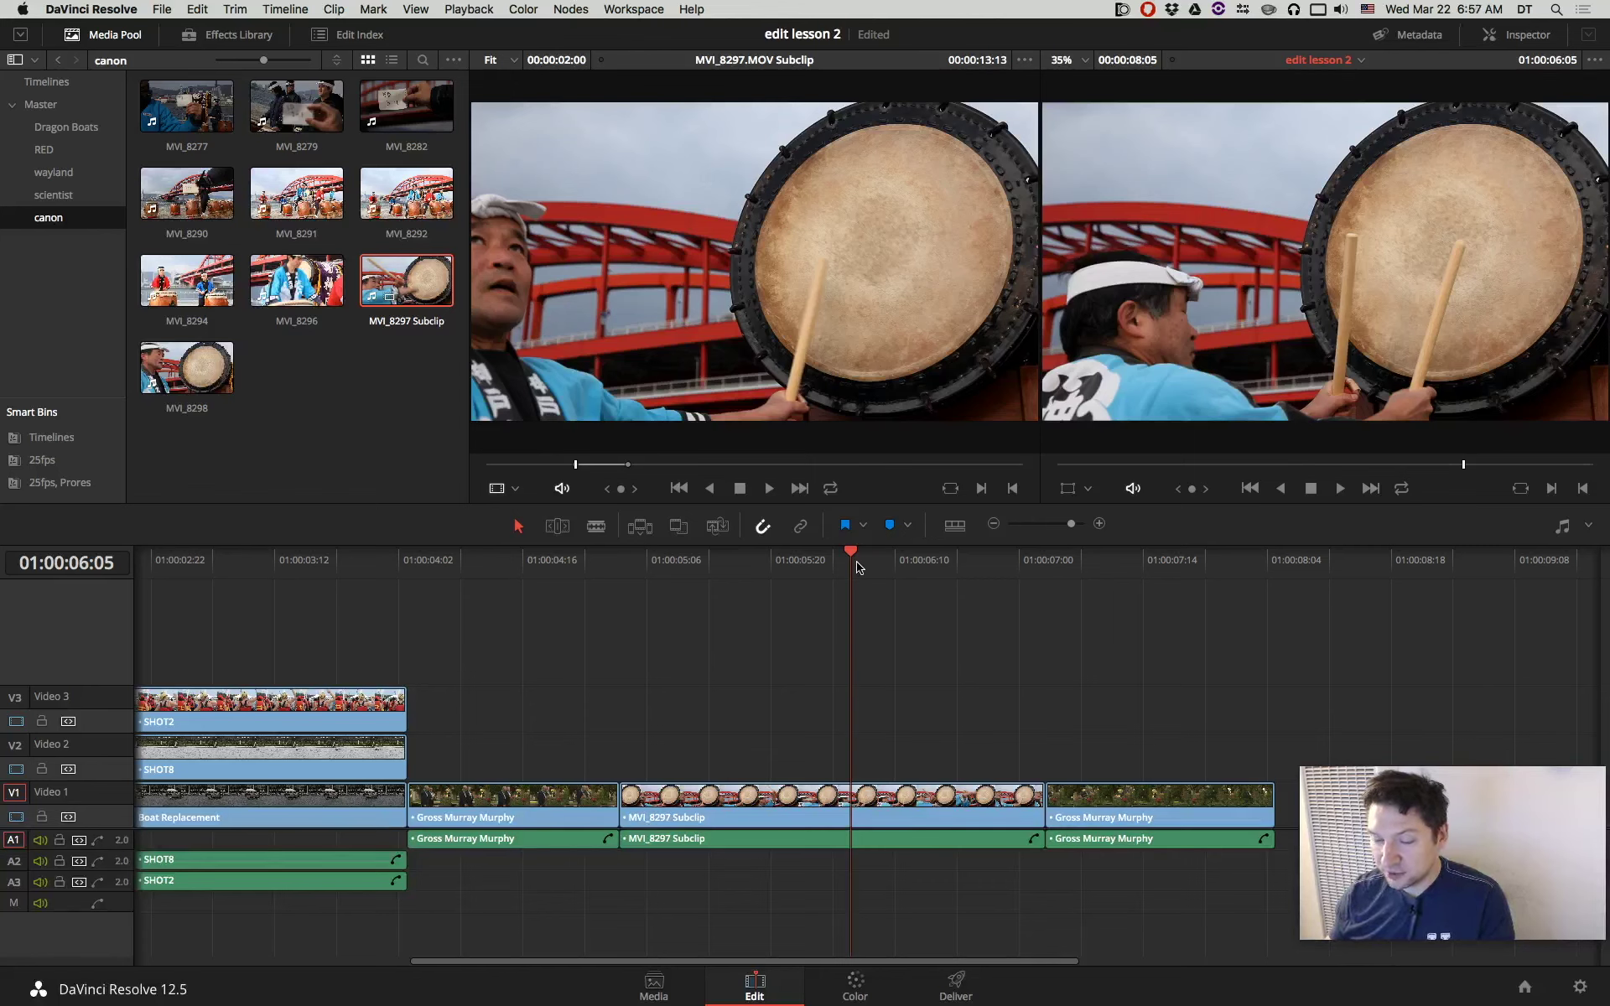
Bring Keynote forward on the insert-modes slide listing Ripple Overwrite beside Overwrite.
key(super+Tab)
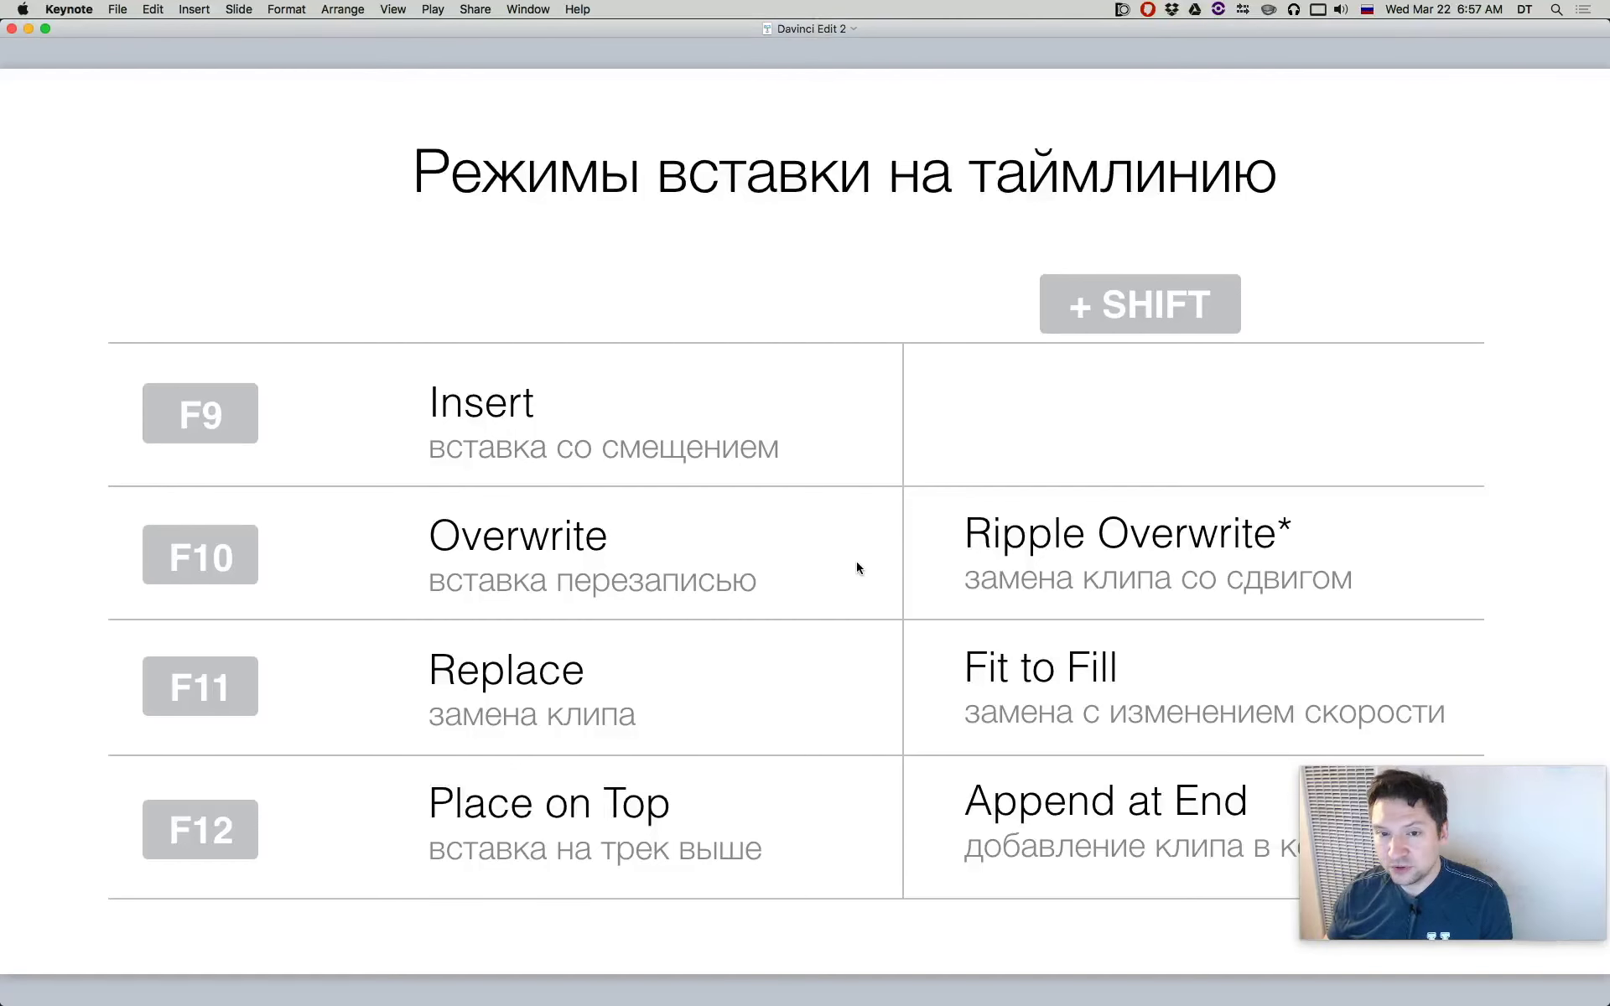